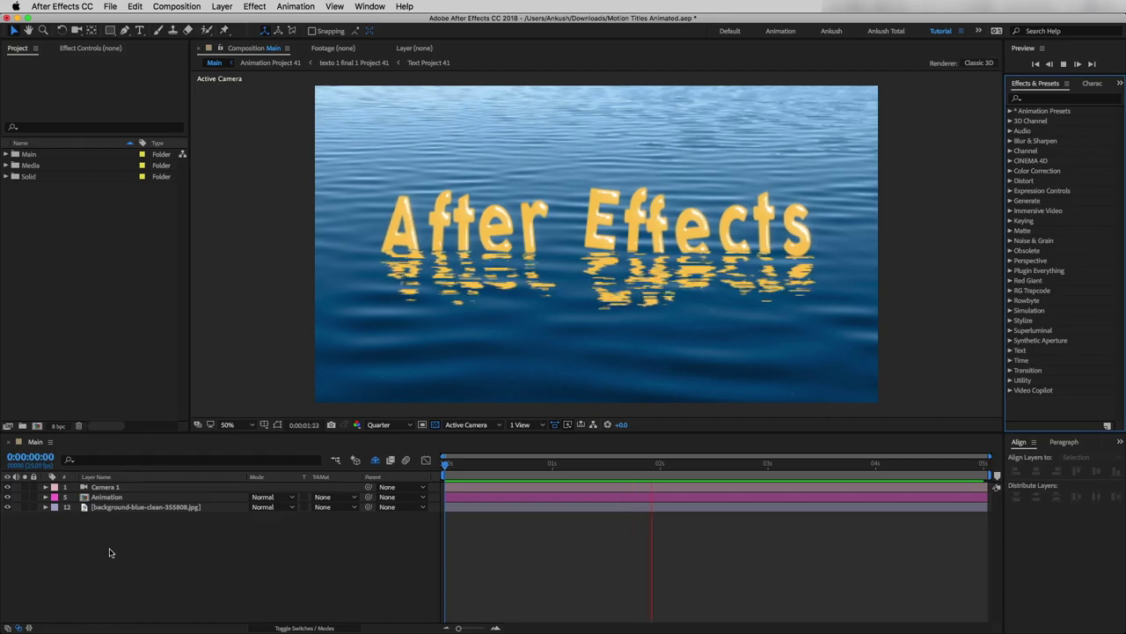
Review the finished Main composition by scrubbing its timeline and going through its camera, Animation and background layers.
key("space")
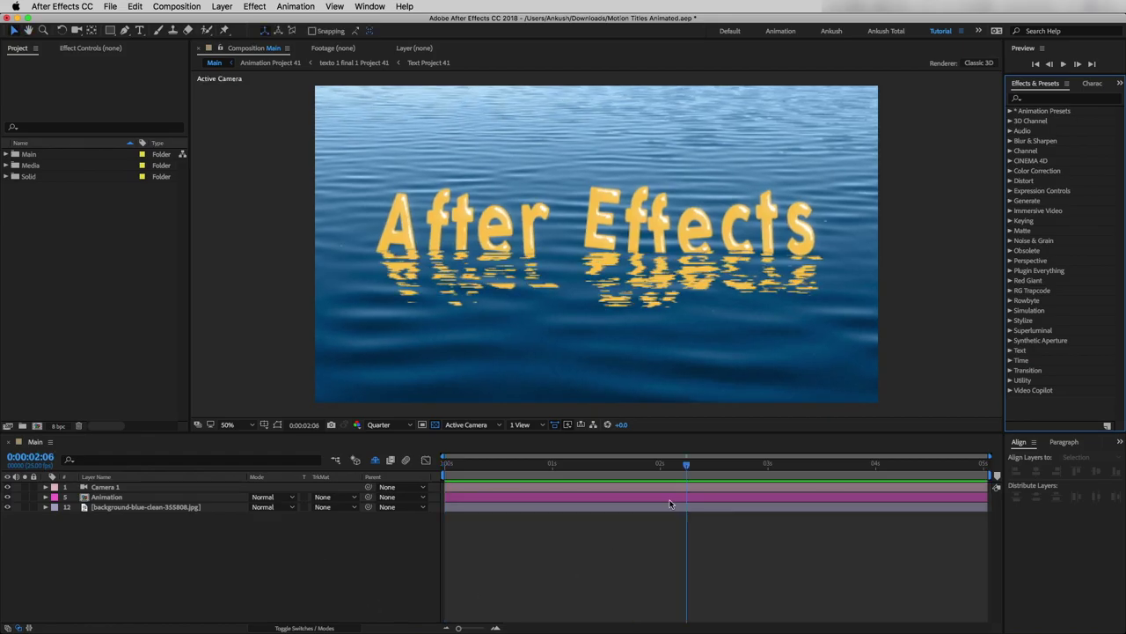
left_click_drag(689, 465, 226, 478)
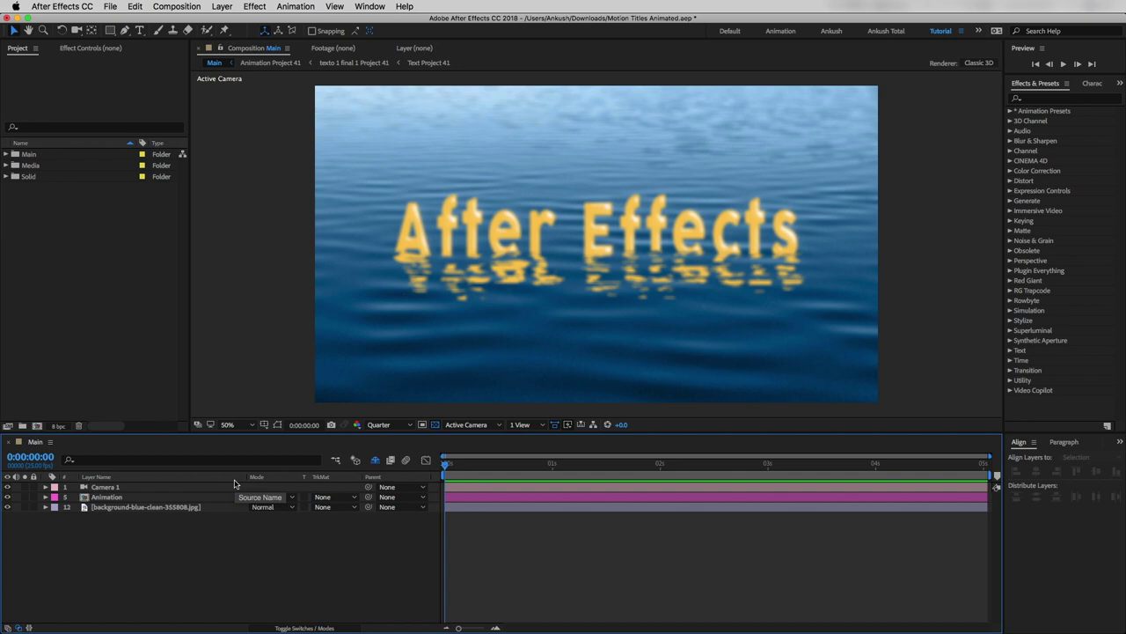
left_click_drag(446, 467, 945, 487)
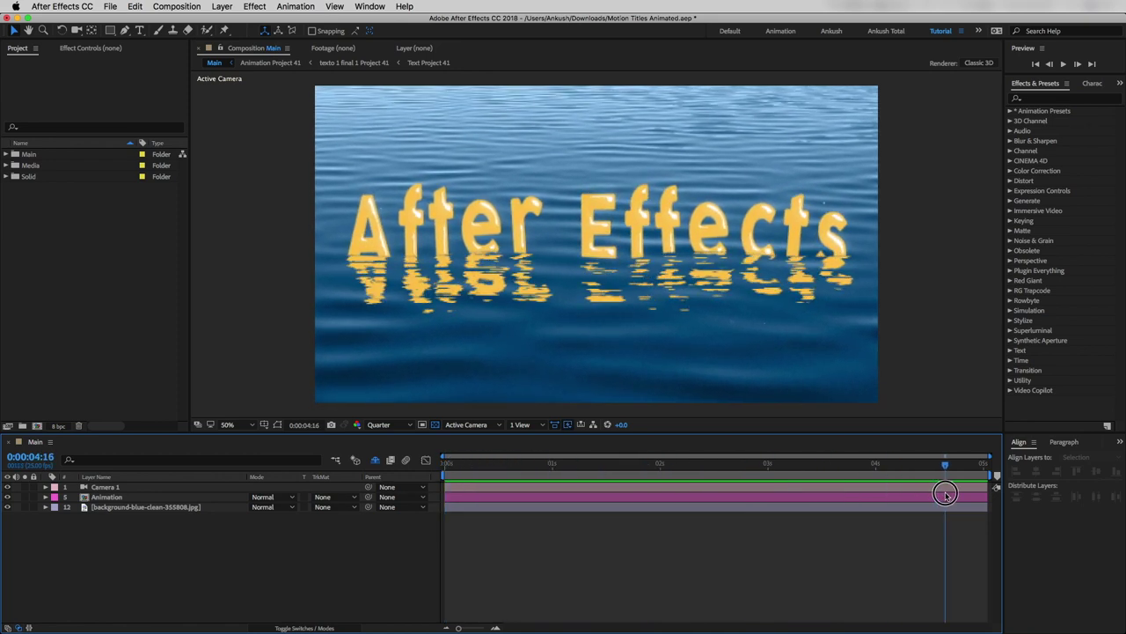
left_click(101, 486)
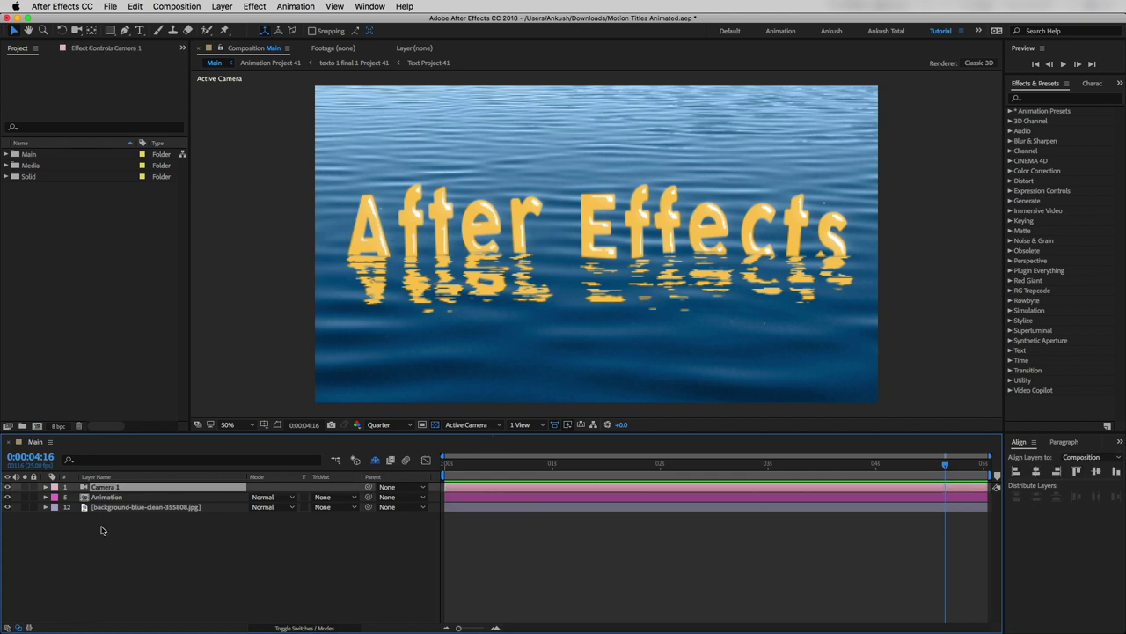
left_click(103, 528)
left_click(106, 498)
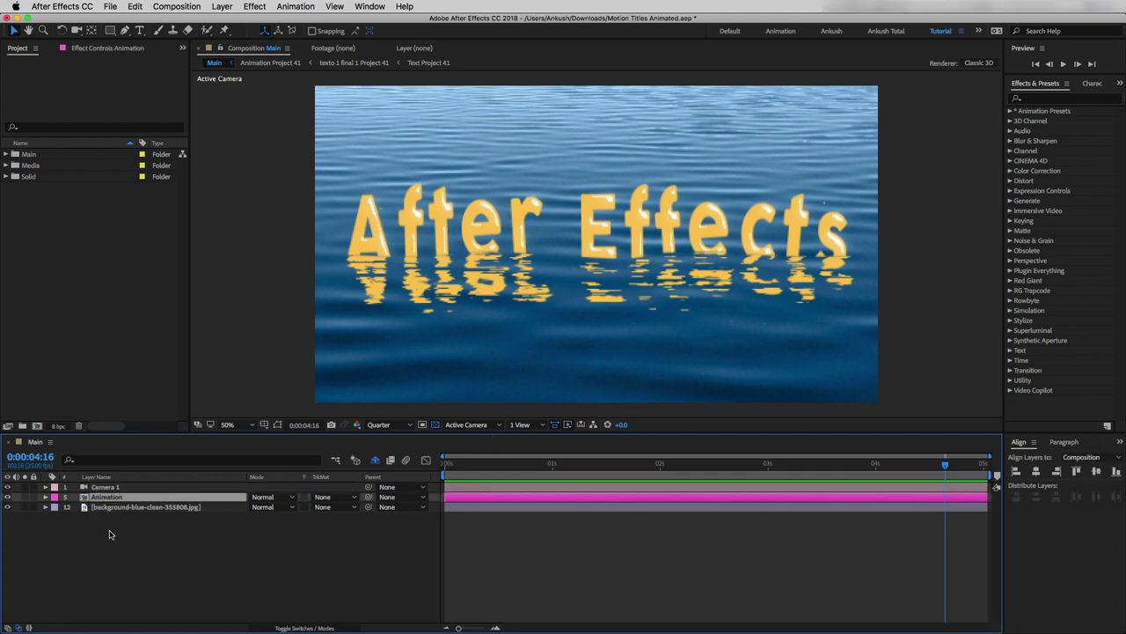
left_click(106, 487)
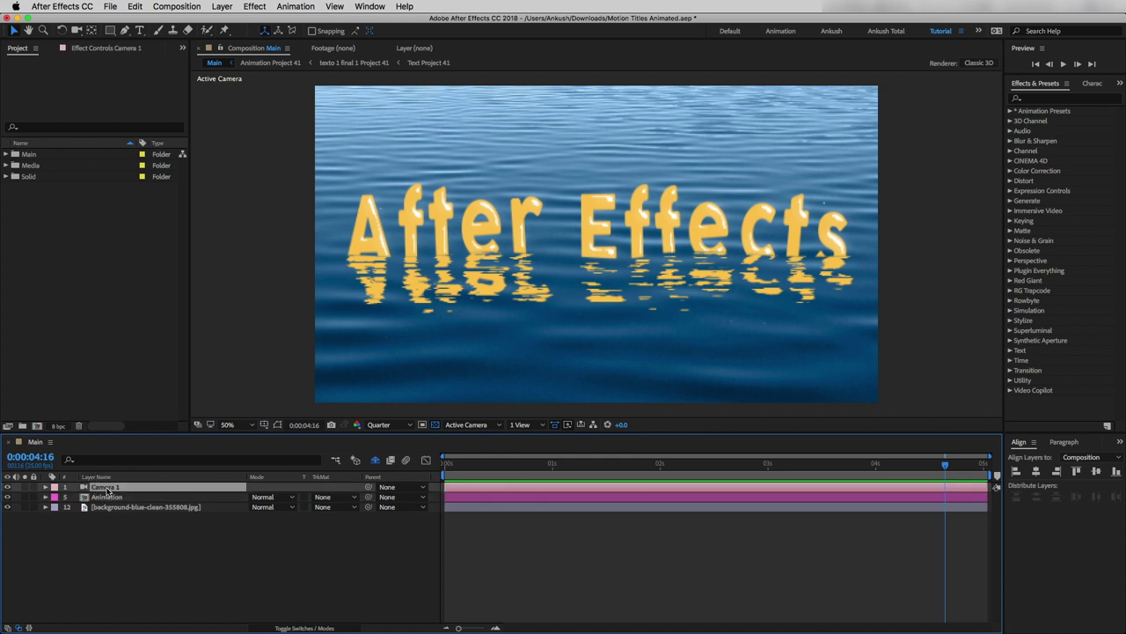
left_click(104, 498)
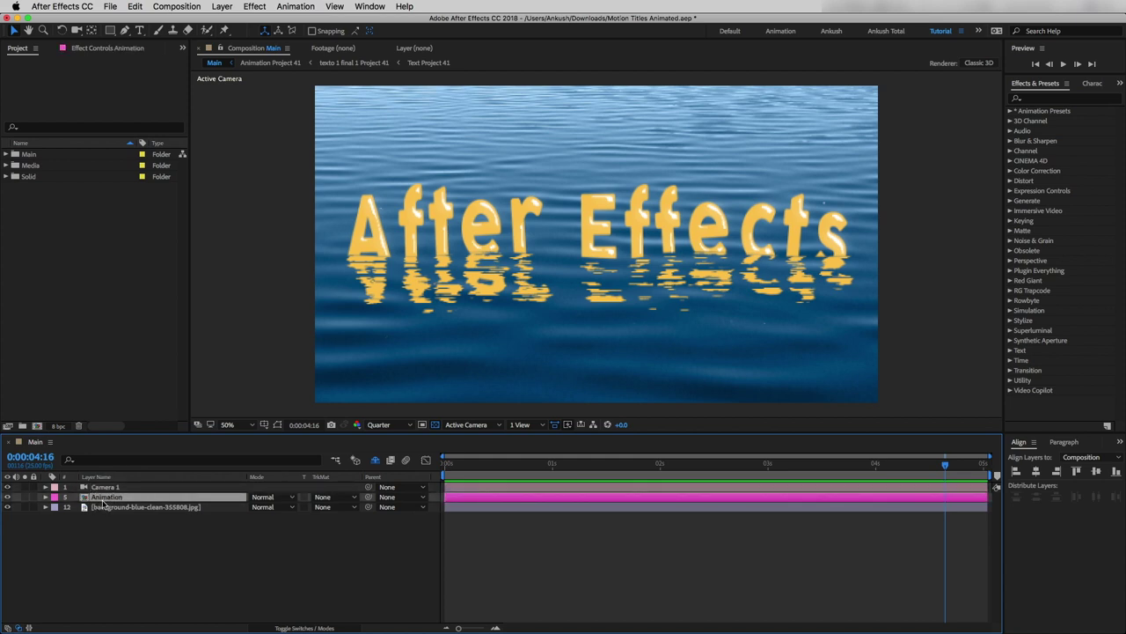
left_click(105, 507)
left_click(74, 545)
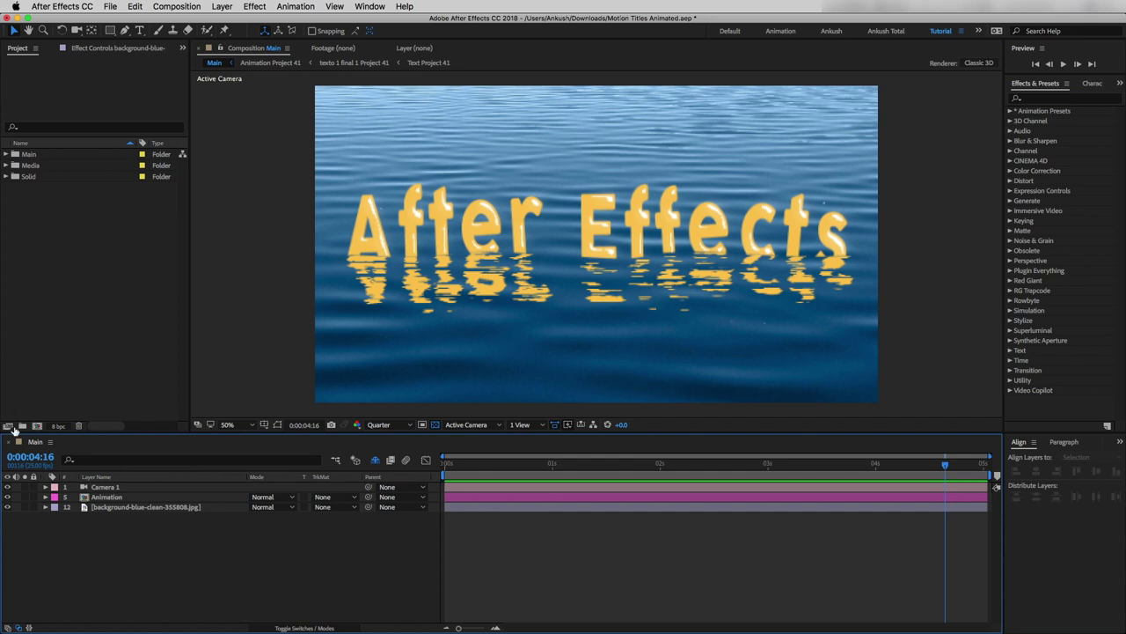
Create a new composition named Tutorial with the HDTV 1080 25 preset and a five-second duration.
left_click(37, 426)
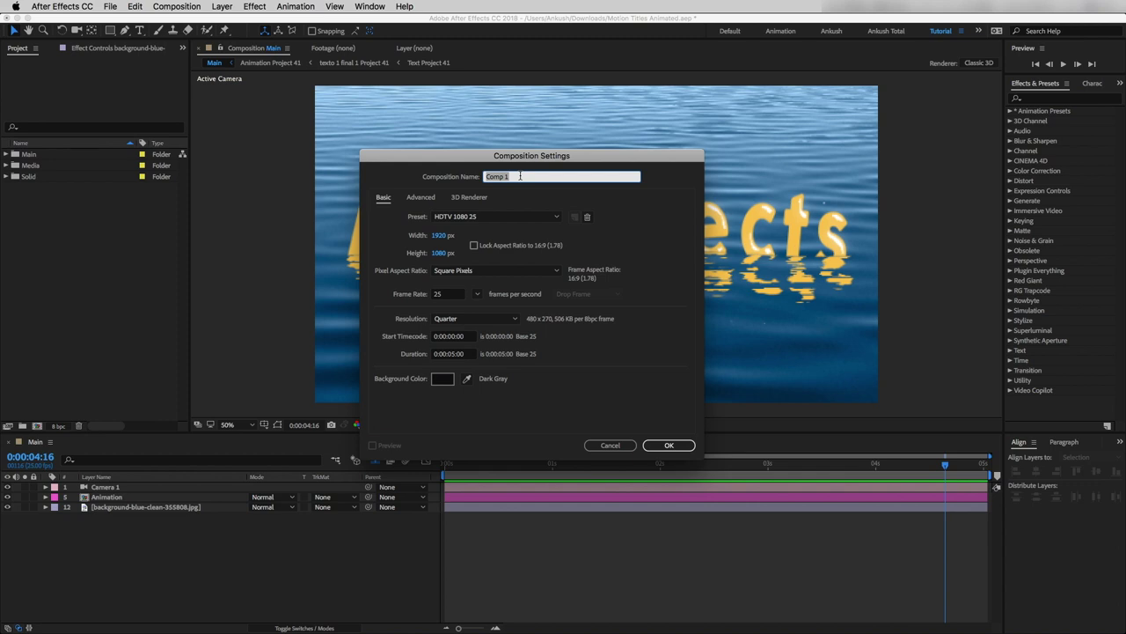
type("Tutorial")
key("Return")
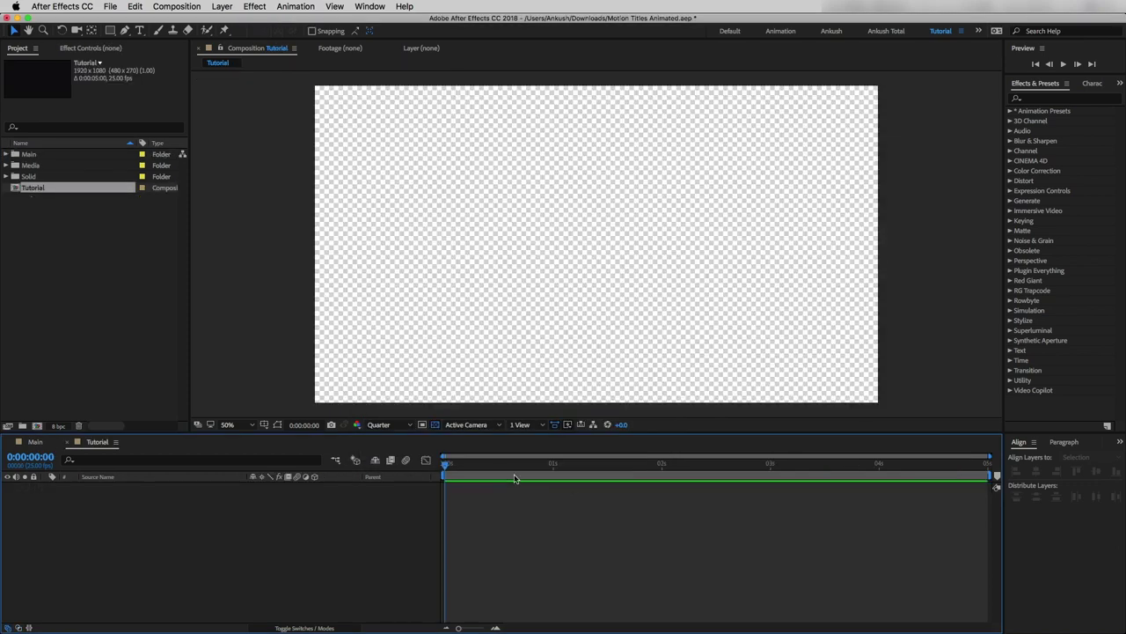
Add a text layer reading "Floating" to the Tutorial composition.
right_click(127, 528)
mouse_move(194, 502)
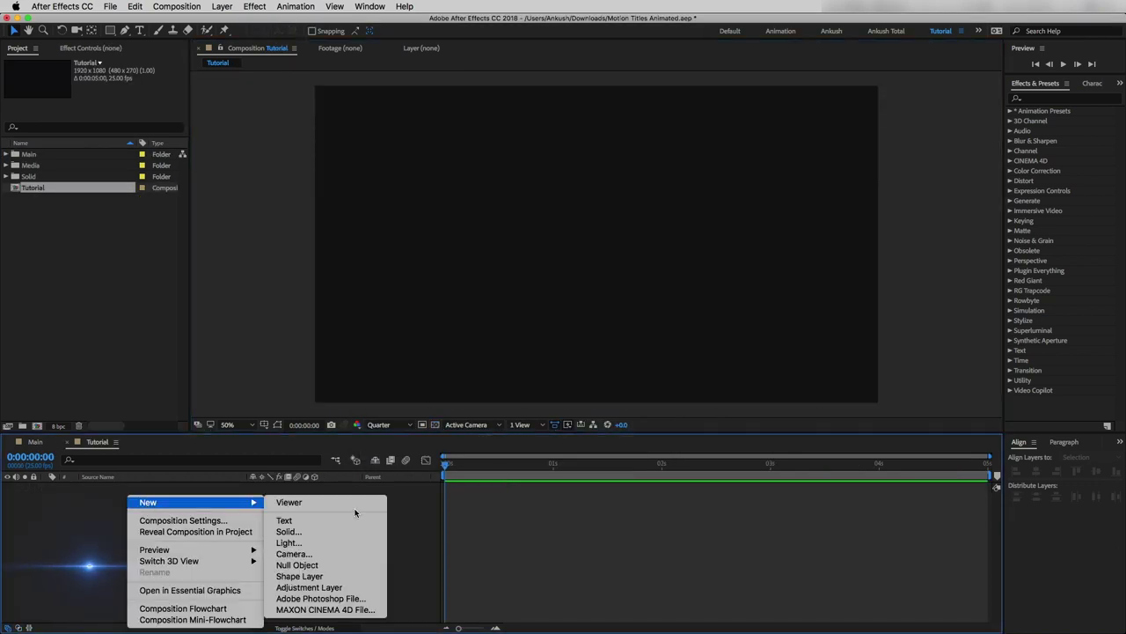
left_click(284, 520)
type("Floating")
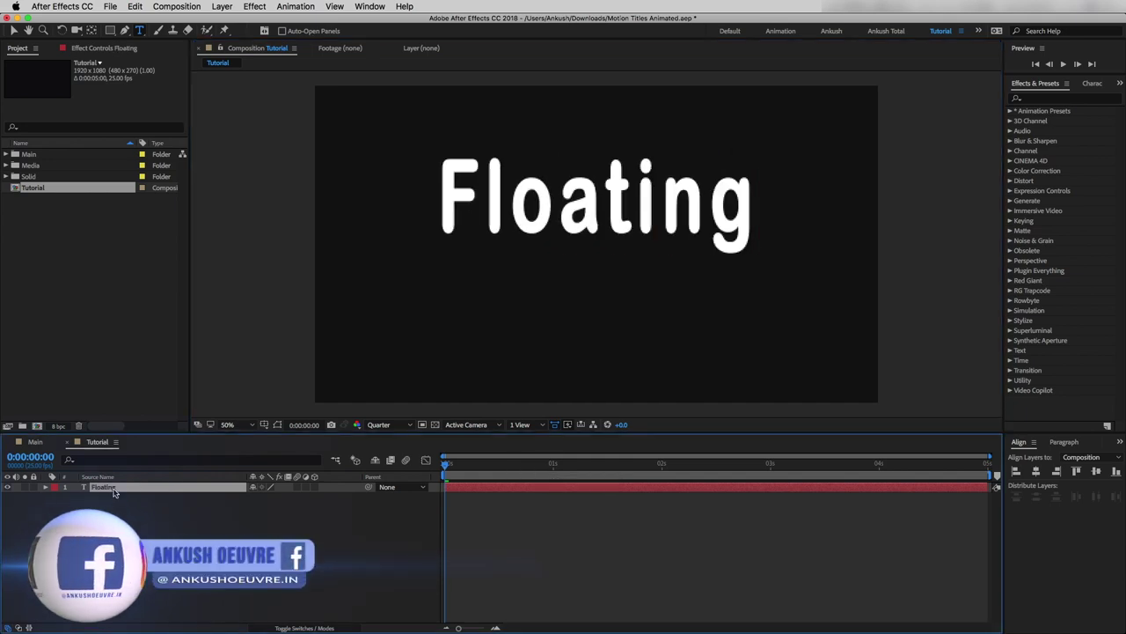
Set the Floating text's font to Cocogoose Regular and centre the text vertically in the composition.
key("ctrl+a")
left_click(1092, 84)
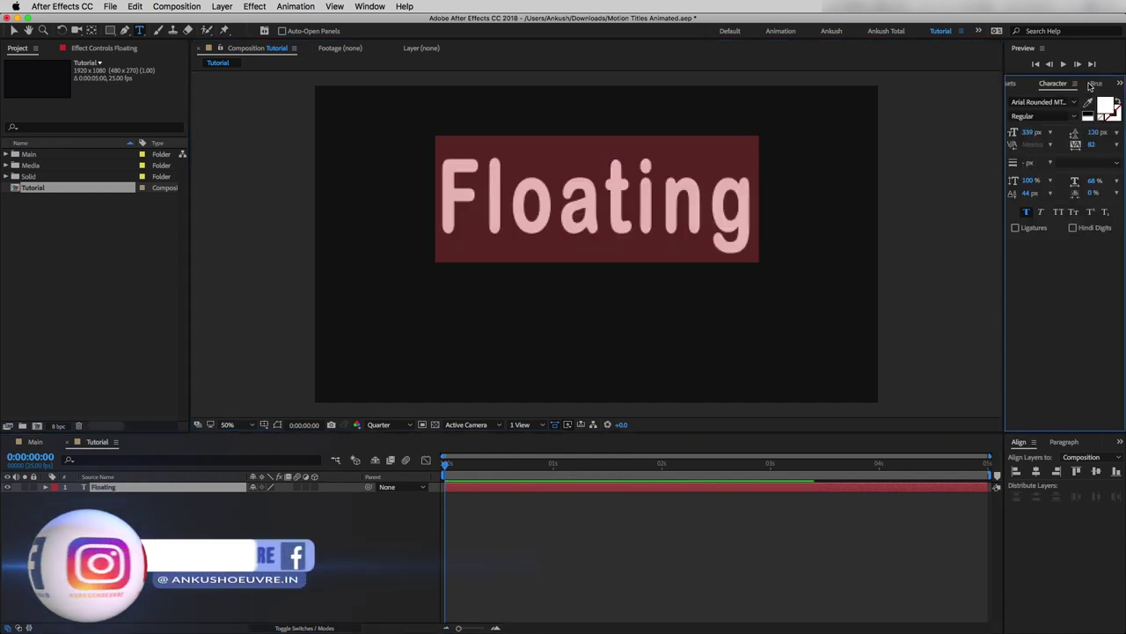
left_click(1041, 102)
type("coco")
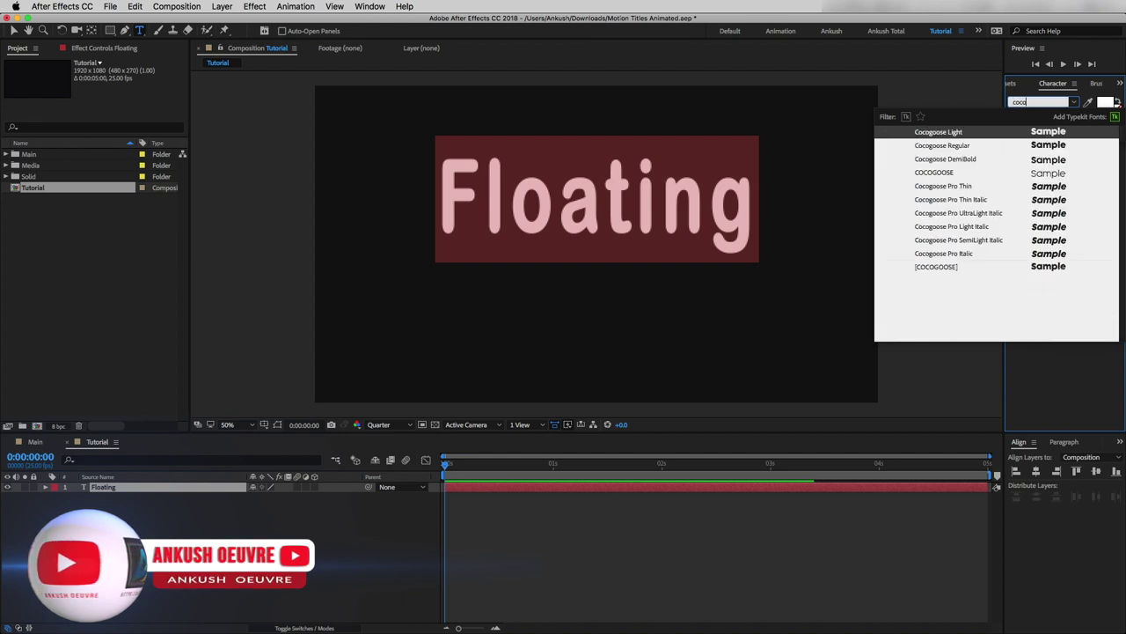
key("Down")
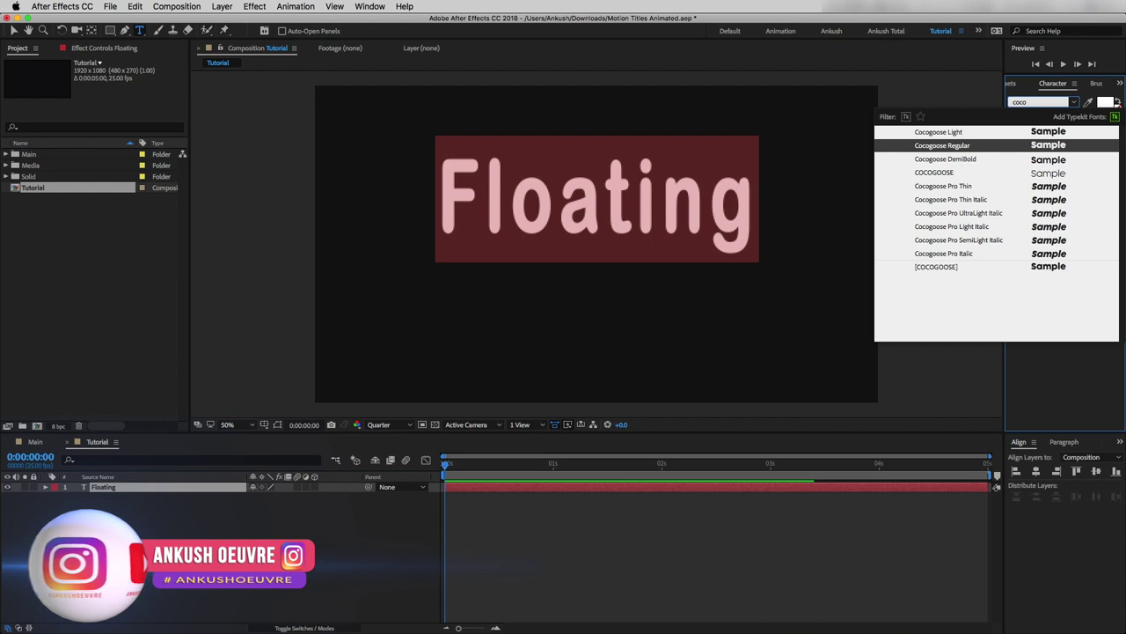
key("Return")
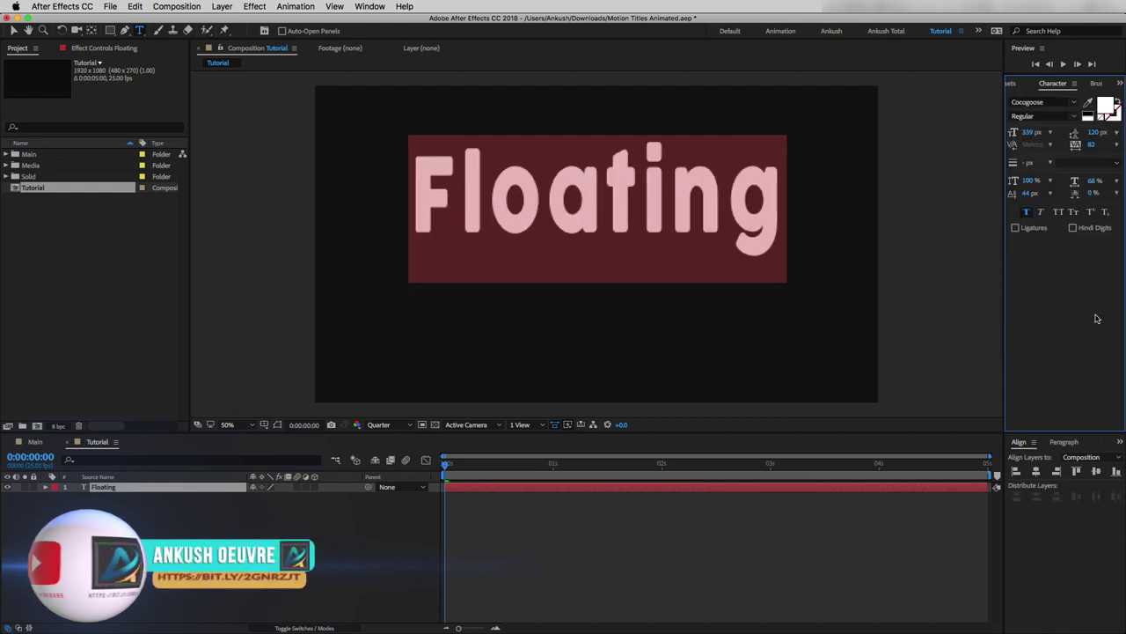
left_click(1097, 472)
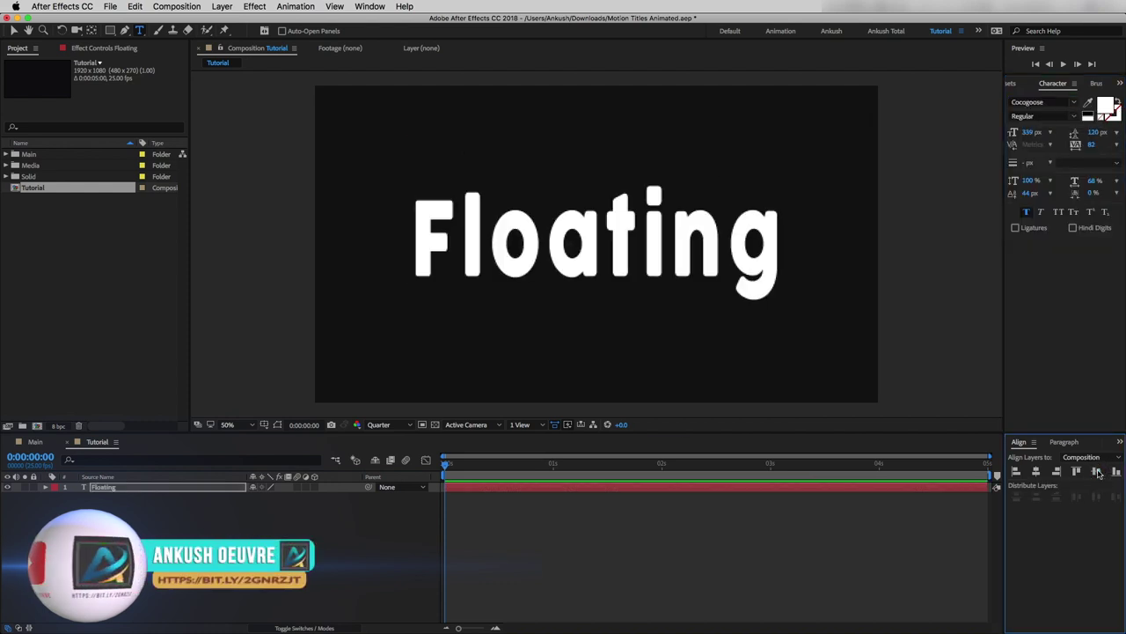
Show the rulers and place a horizontal guide just below the baseline of the Floating text.
left_click(265, 425)
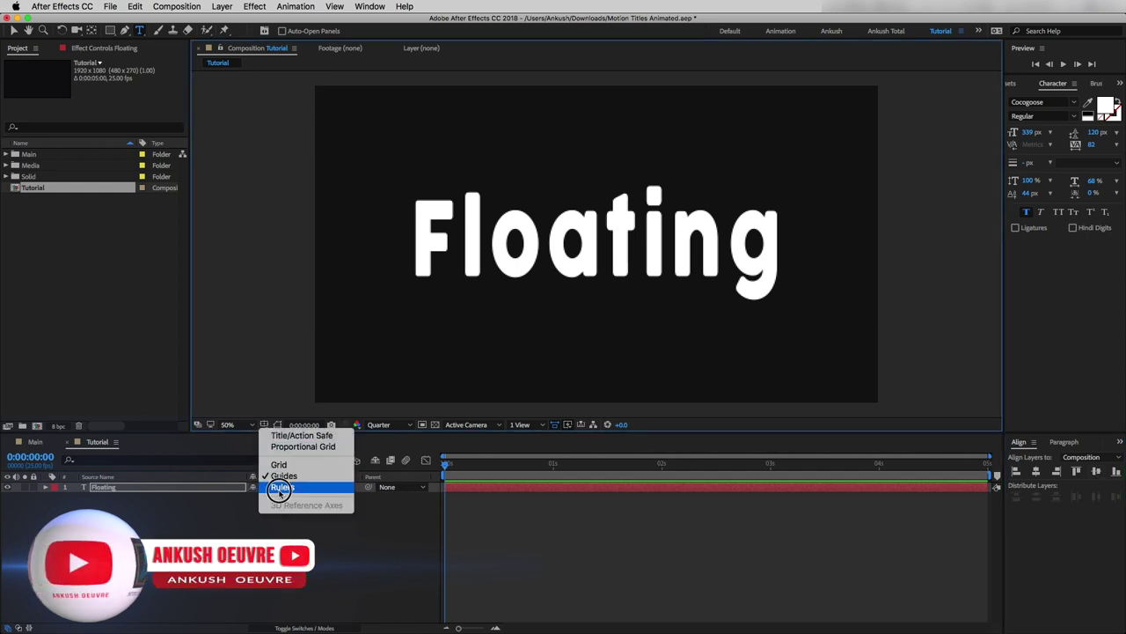
left_click(281, 488)
left_click_drag(472, 75, 455, 285)
Raise the Floating text layer above the guide by setting its Position to 960.0, 643.8.
left_click(95, 488)
key("p")
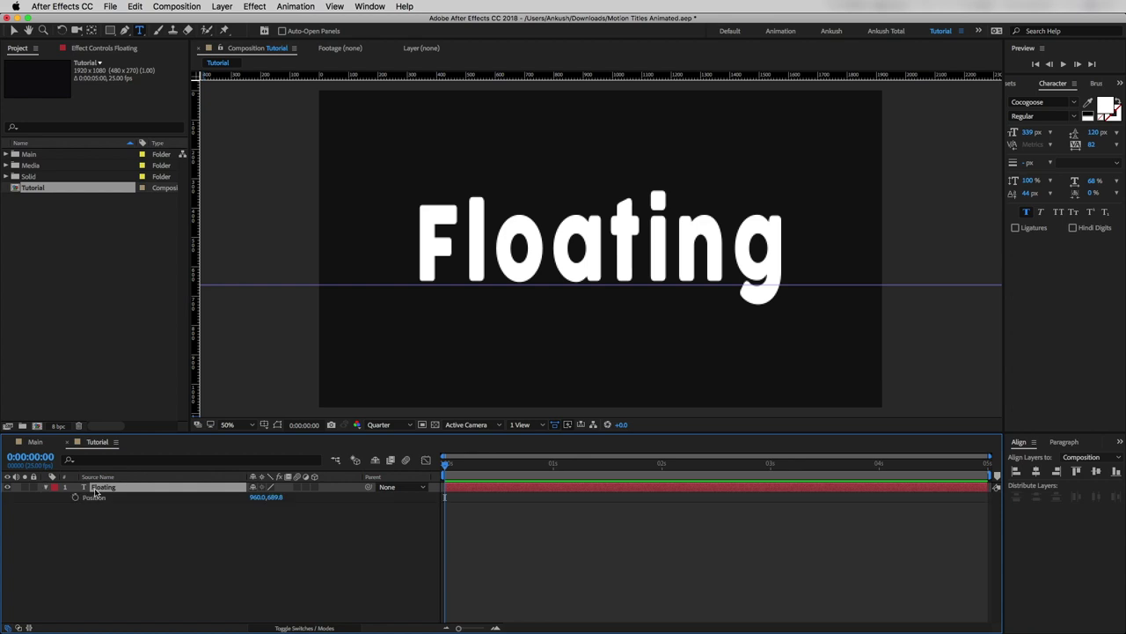
left_click_drag(276, 498, 250, 496)
left_click(237, 545)
Add an Anchor Point text animator to the Floating layer and delete the Anchor Point property from it.
left_click(99, 489)
left_click(47, 487)
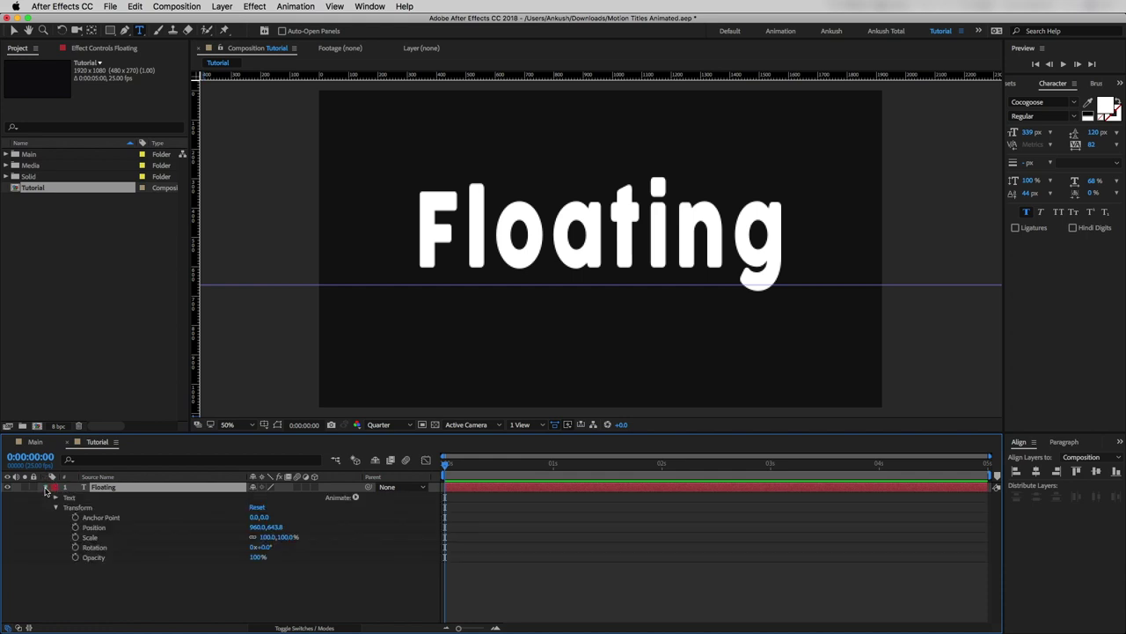
left_click(56, 506)
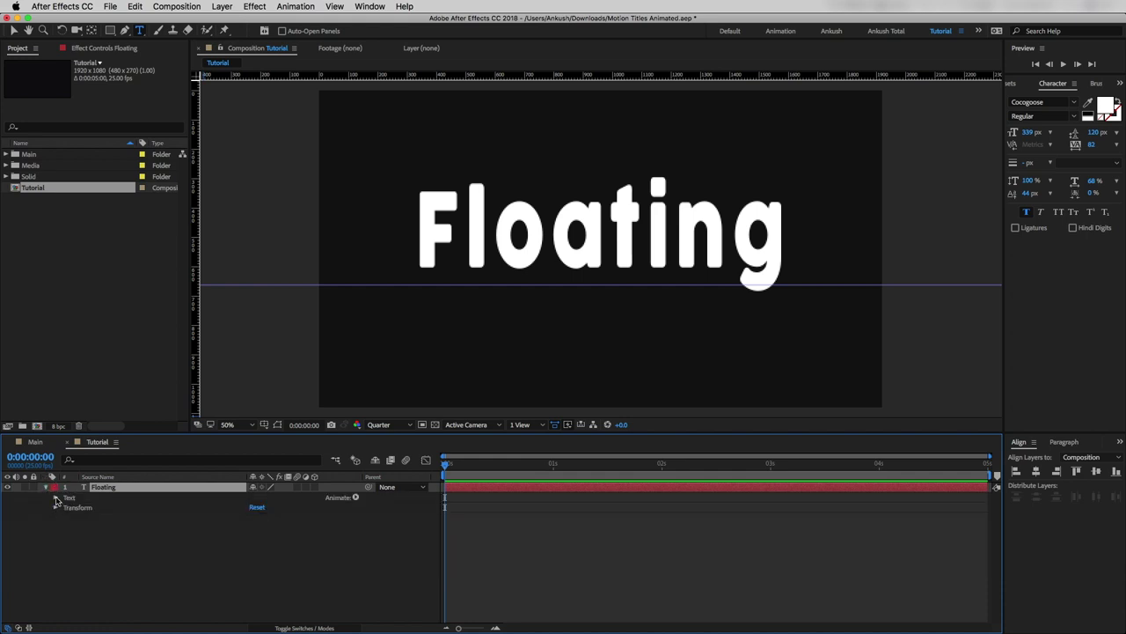
left_click(356, 498)
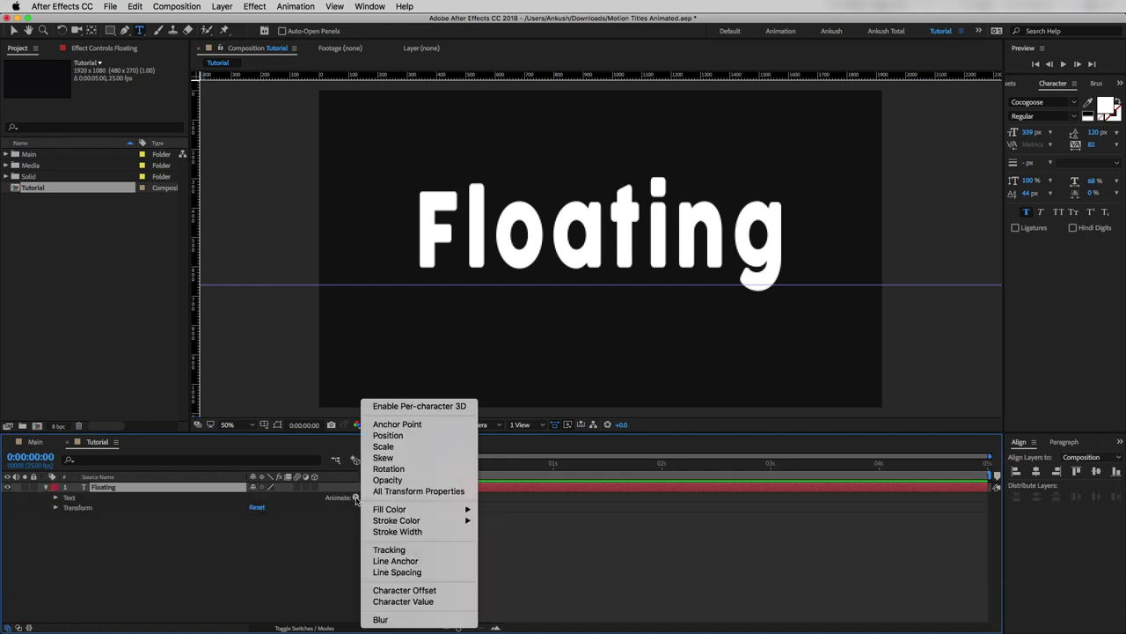
left_click(395, 425)
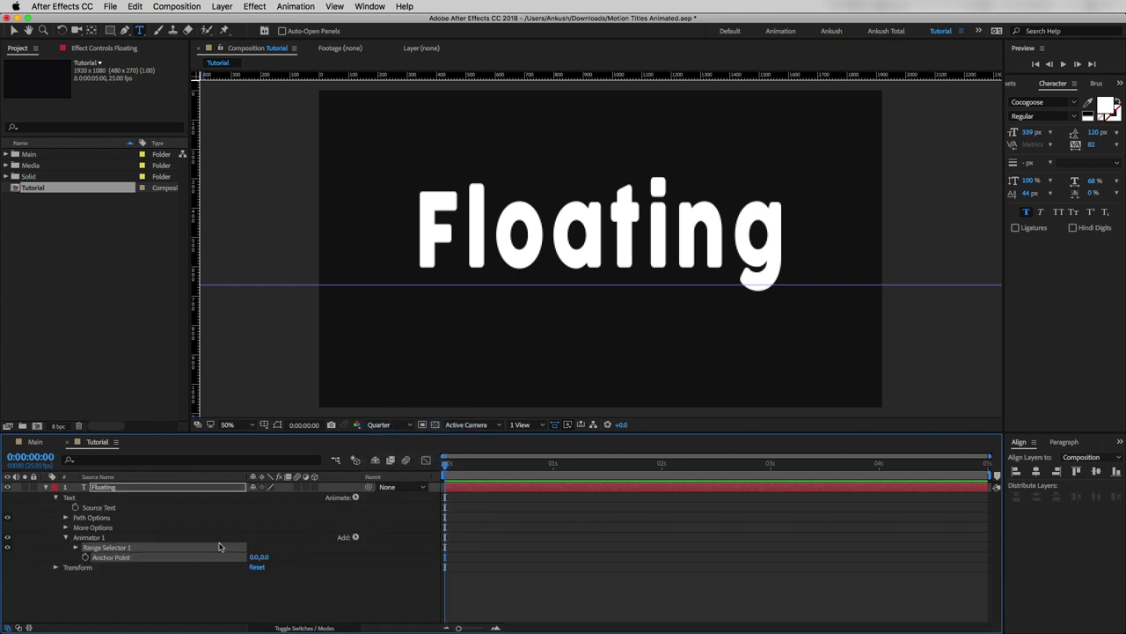
left_click(120, 561)
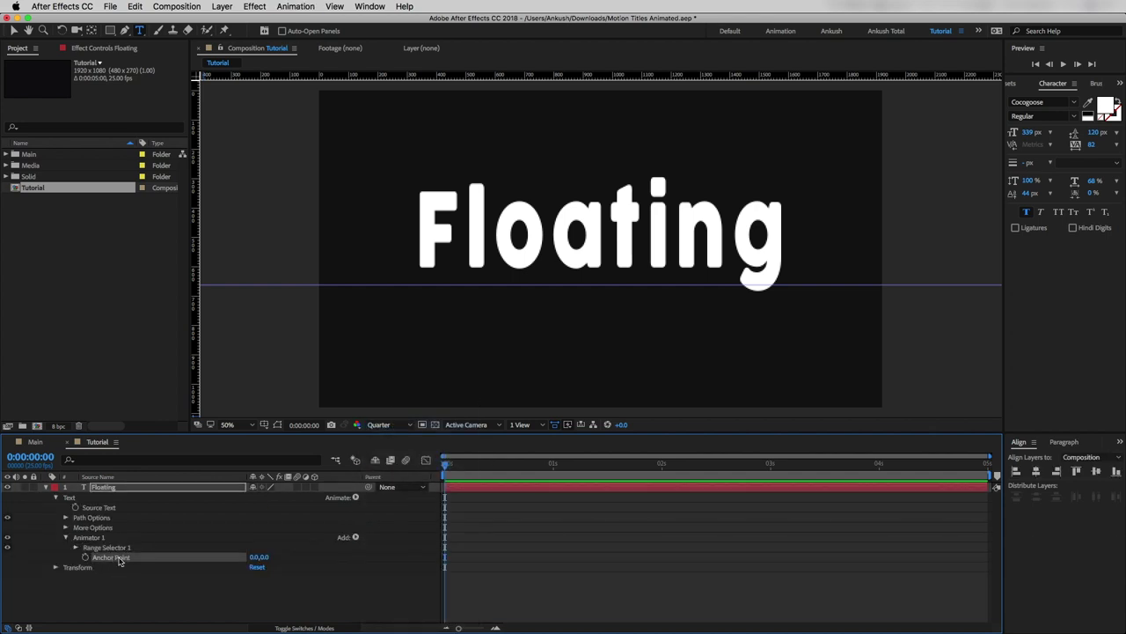
key("Delete")
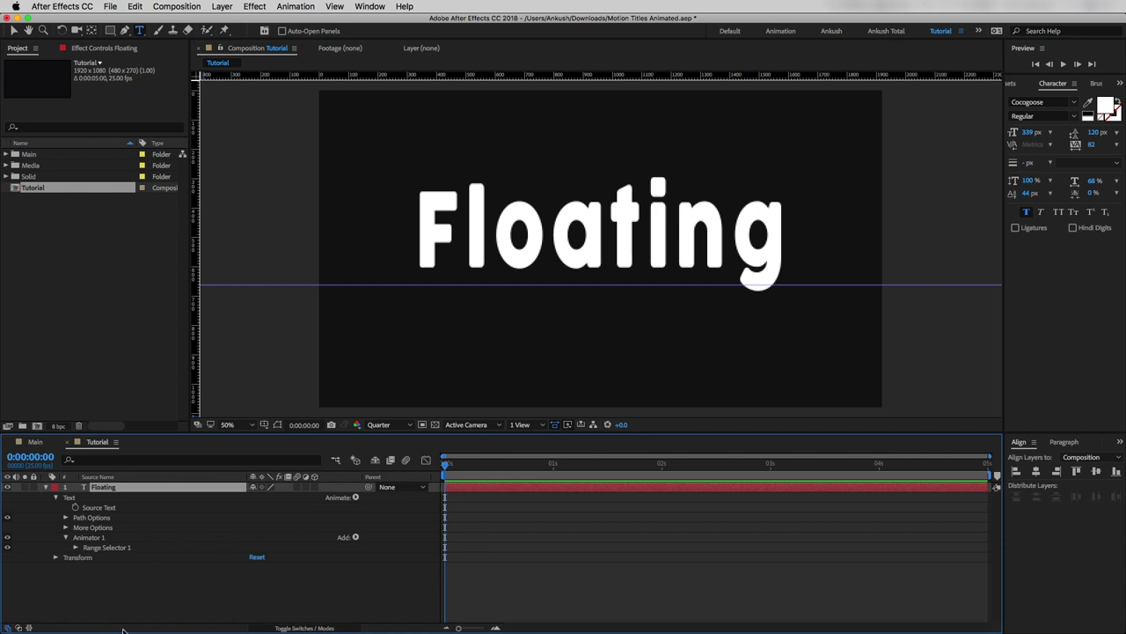
Set the Floating text's Anchor Point Grouping to Word.
left_click(66, 528)
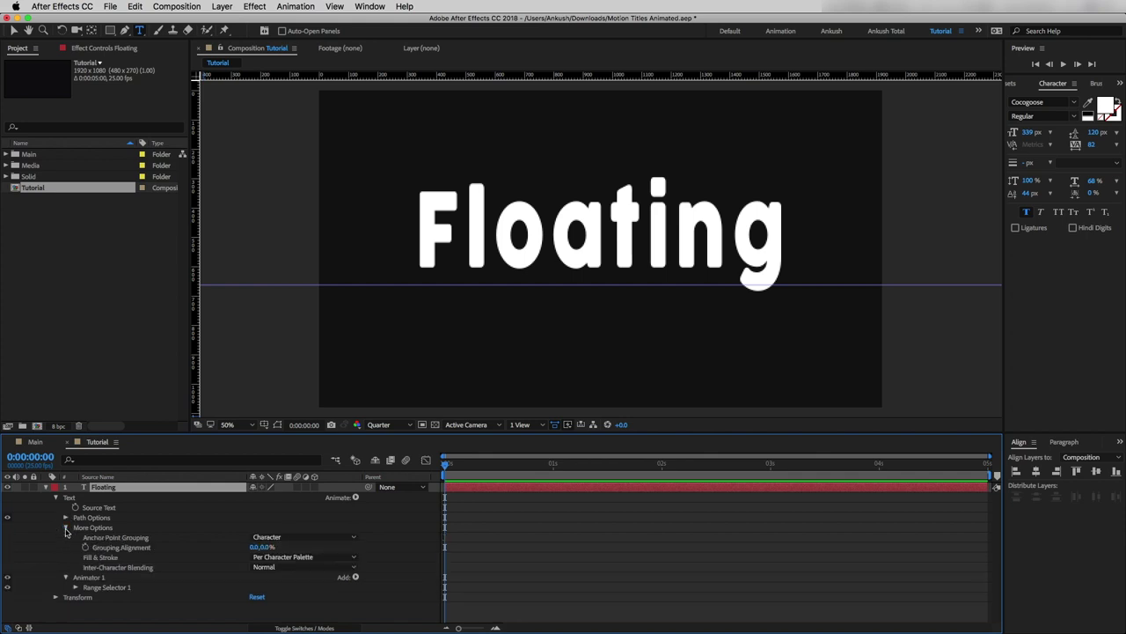
left_click(281, 538)
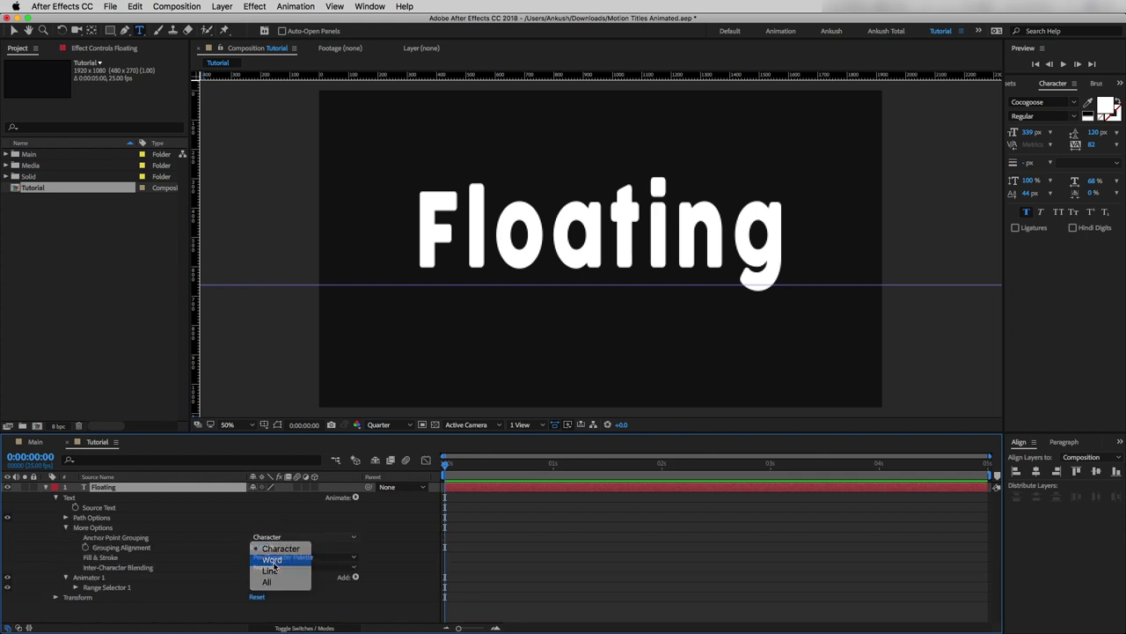
left_click(267, 558)
left_click(66, 528)
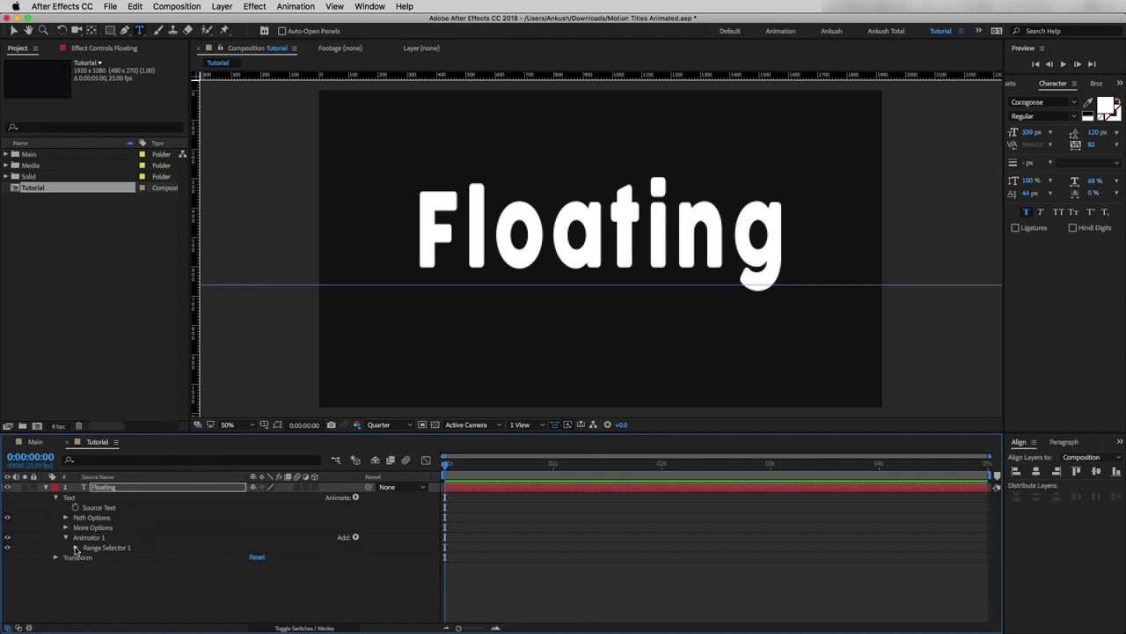
Set the End value of the text animator's Range Selector 1 to 20%.
left_click(75, 547)
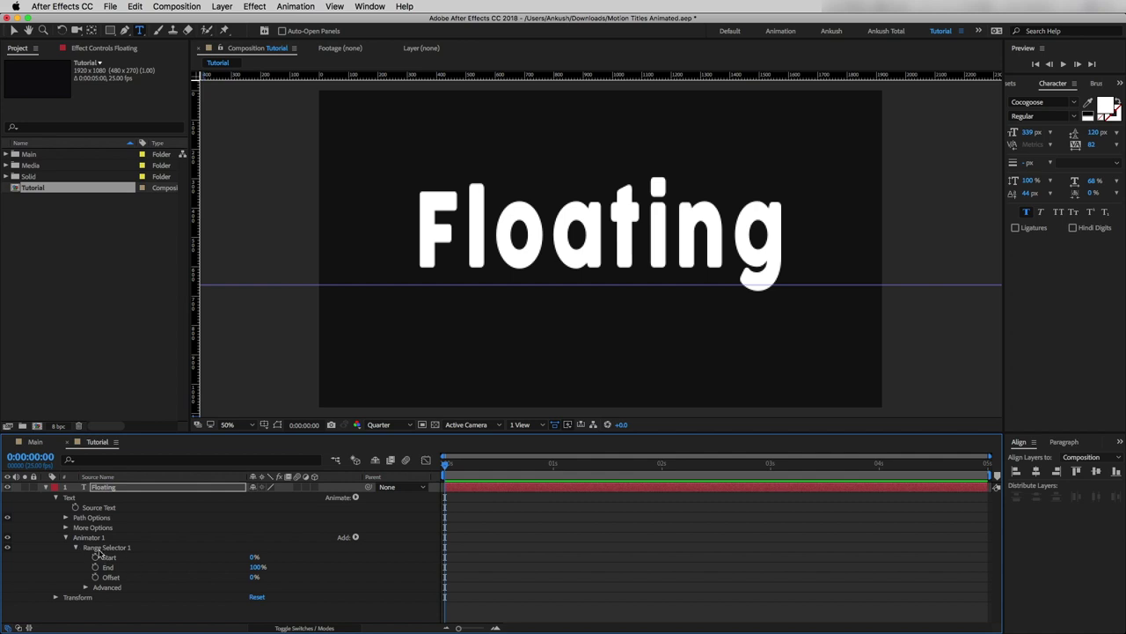
key("v")
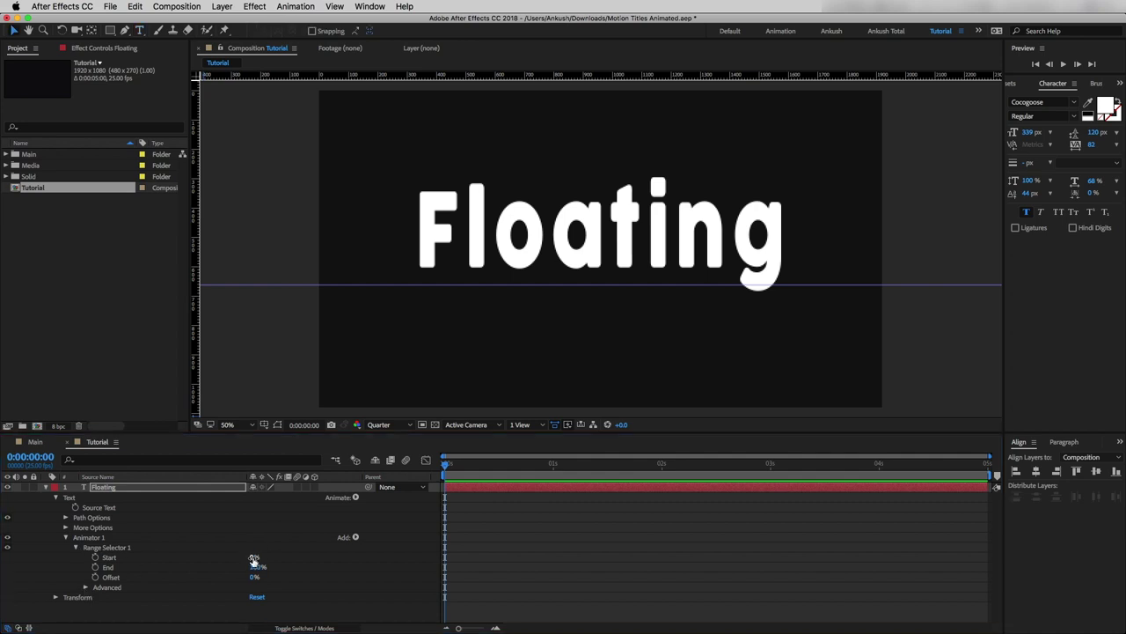
left_click(256, 568)
type("20")
key("Return")
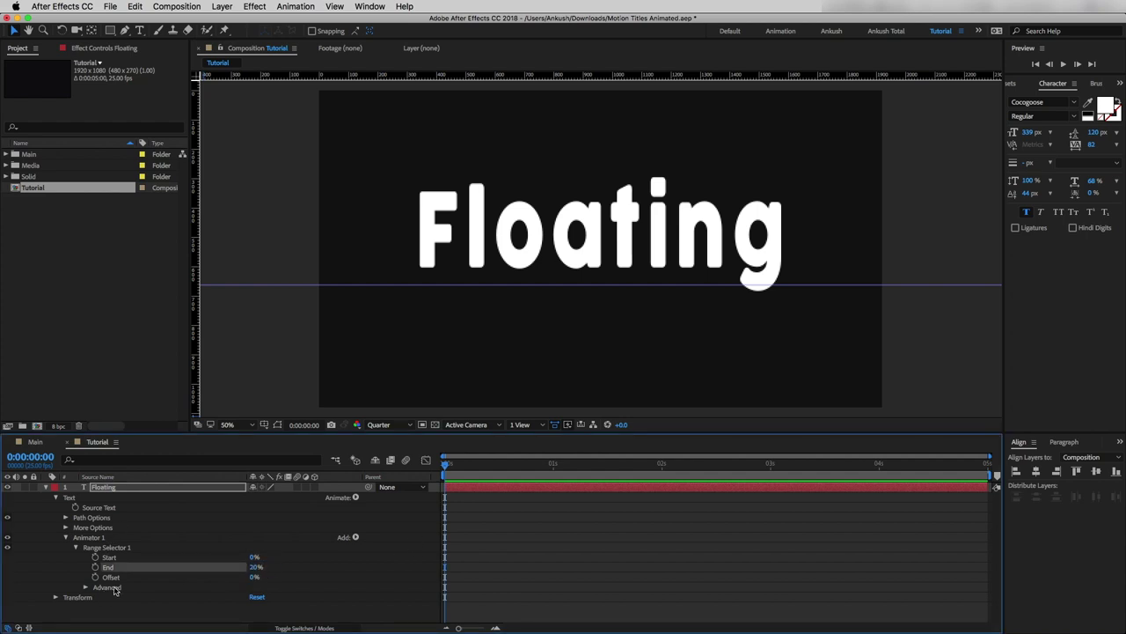
Set the Range Selector's advanced Amount to 0% and add a keyframe for it at 0:00:00:00.
left_click(85, 587)
scroll(106, 572, "down", 3)
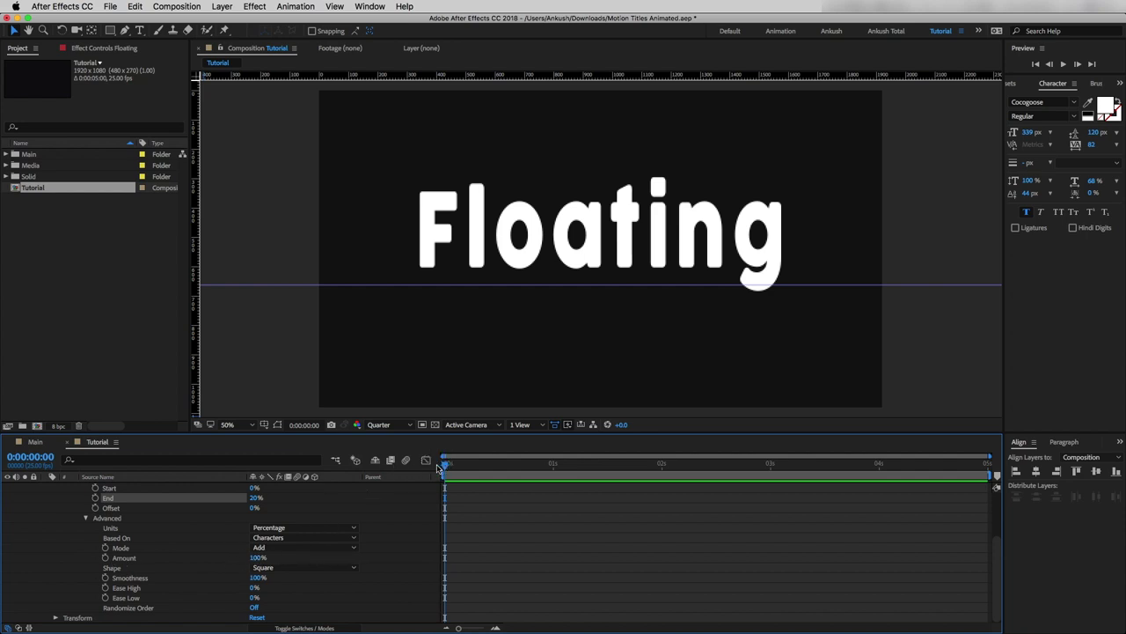
left_click(258, 557)
type("0")
key("Return")
key("=")
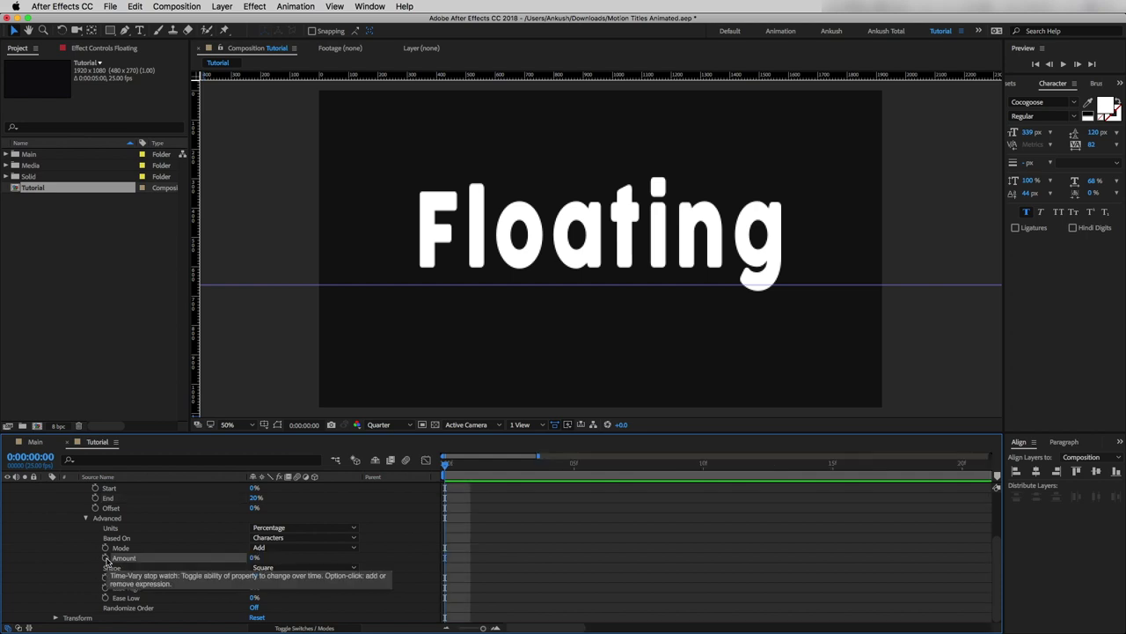
left_click(106, 559)
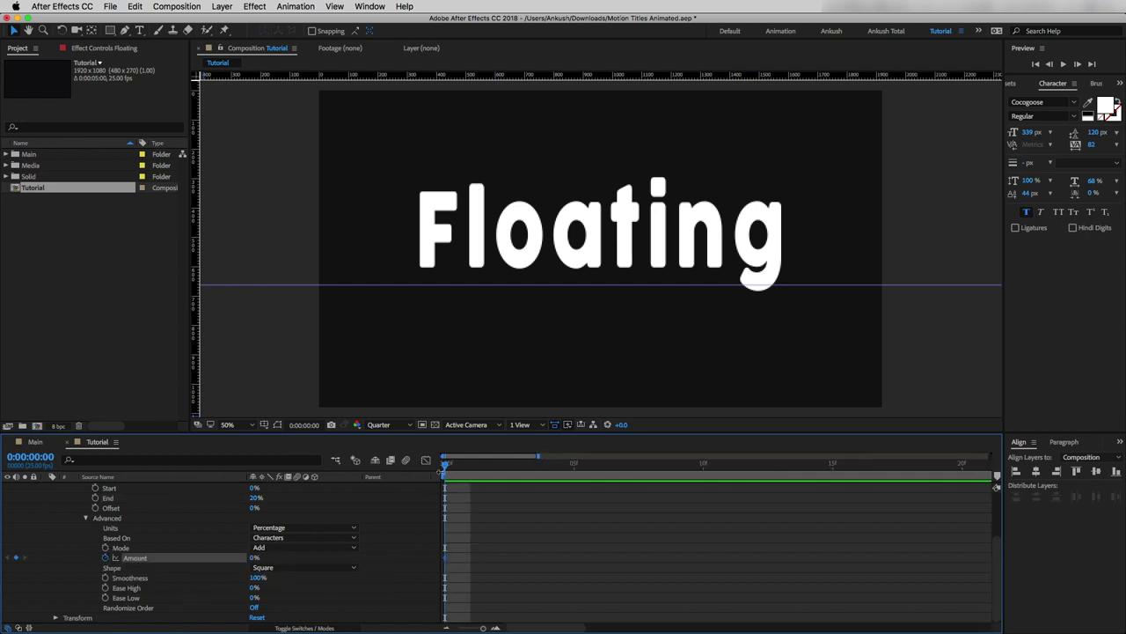
Set the Range Selector's advanced Amount to 100% at 0:00:00:15.
left_click_drag(447, 467, 834, 464)
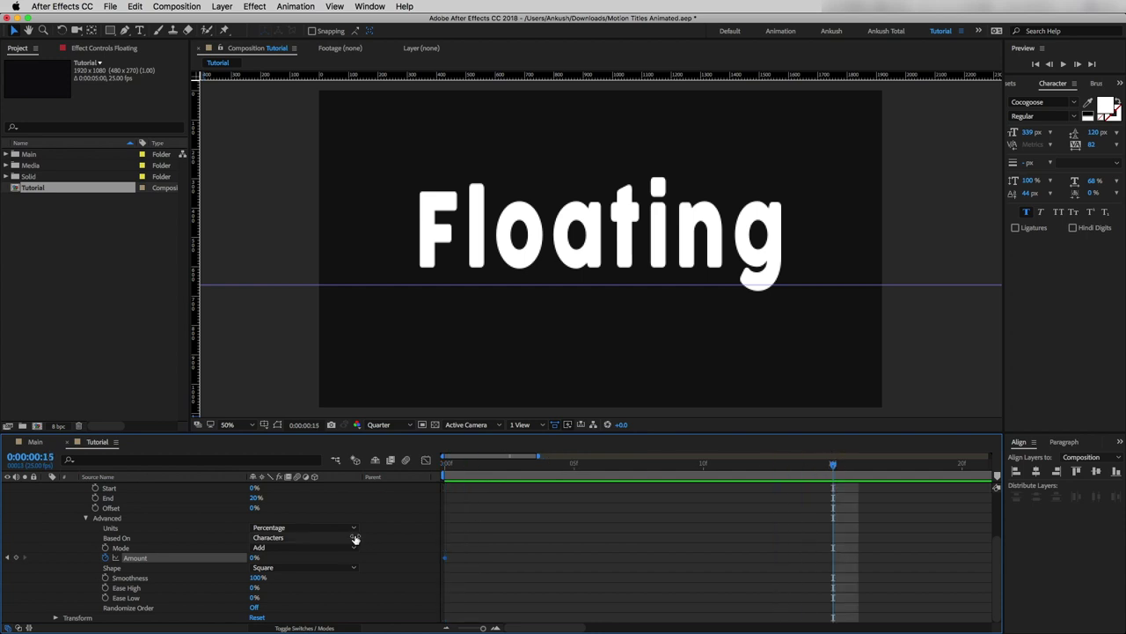
left_click(255, 558)
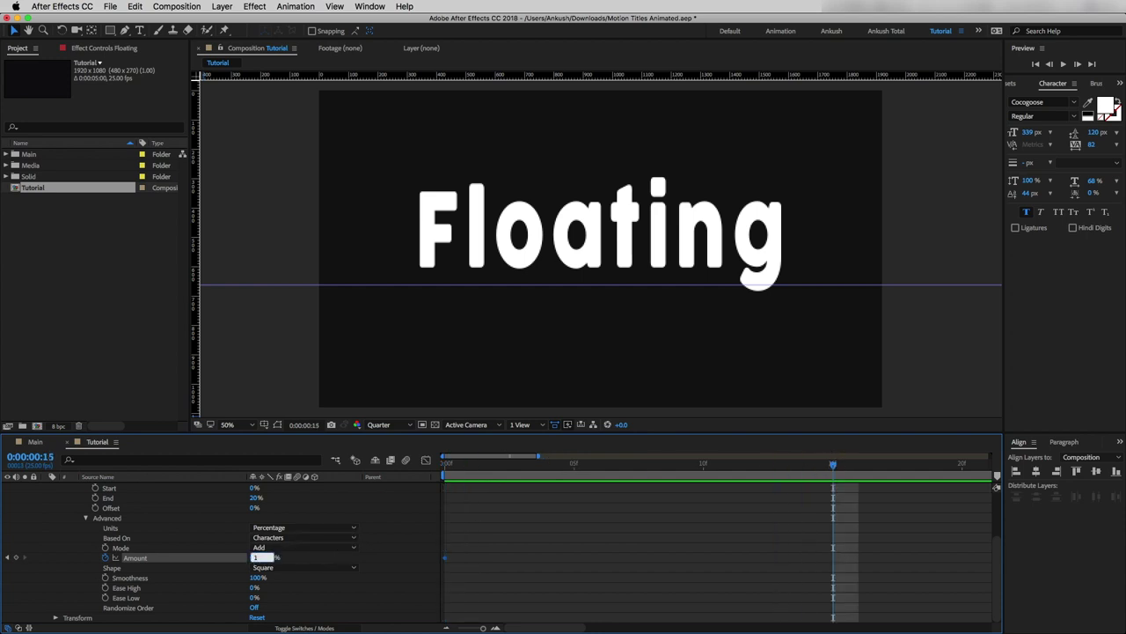
type("100")
key("Return")
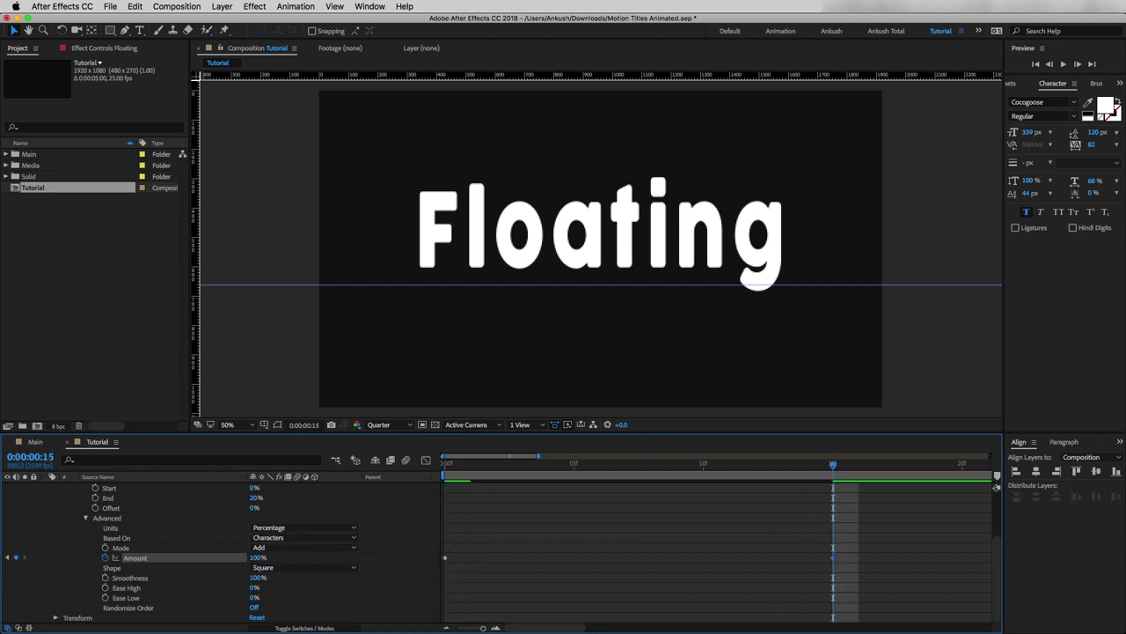
Return to 0:00:00:00 and add a Rotation property to Animator 1 of the Floating text.
left_click_drag(835, 466, 425, 464)
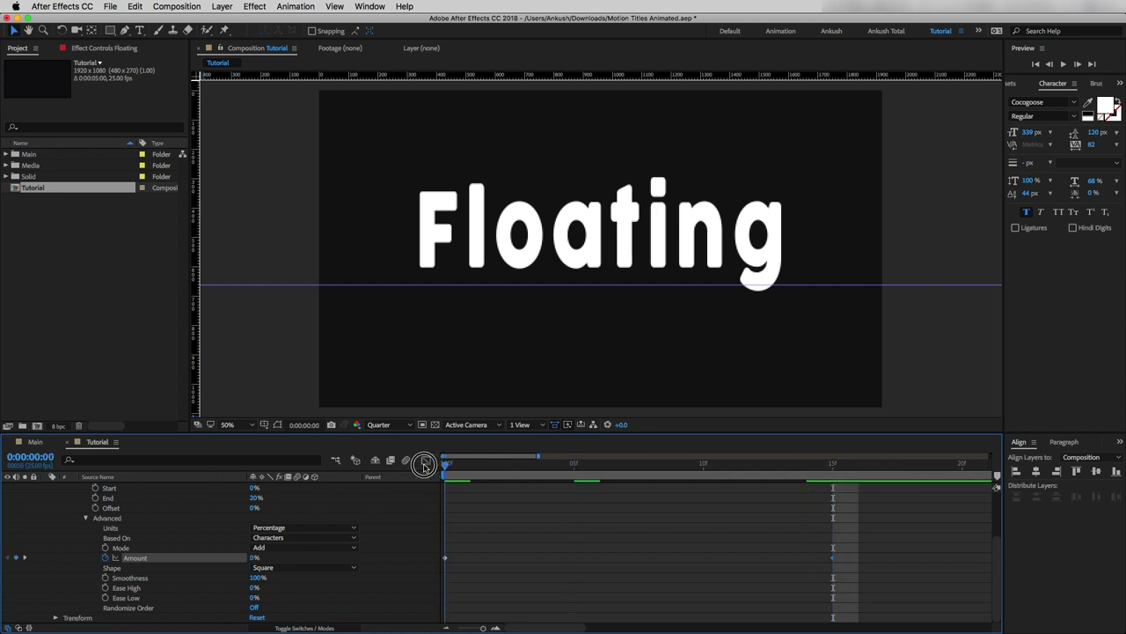
left_click_drag(425, 464, 431, 498)
scroll(431, 498, "up", 2)
left_click(351, 519)
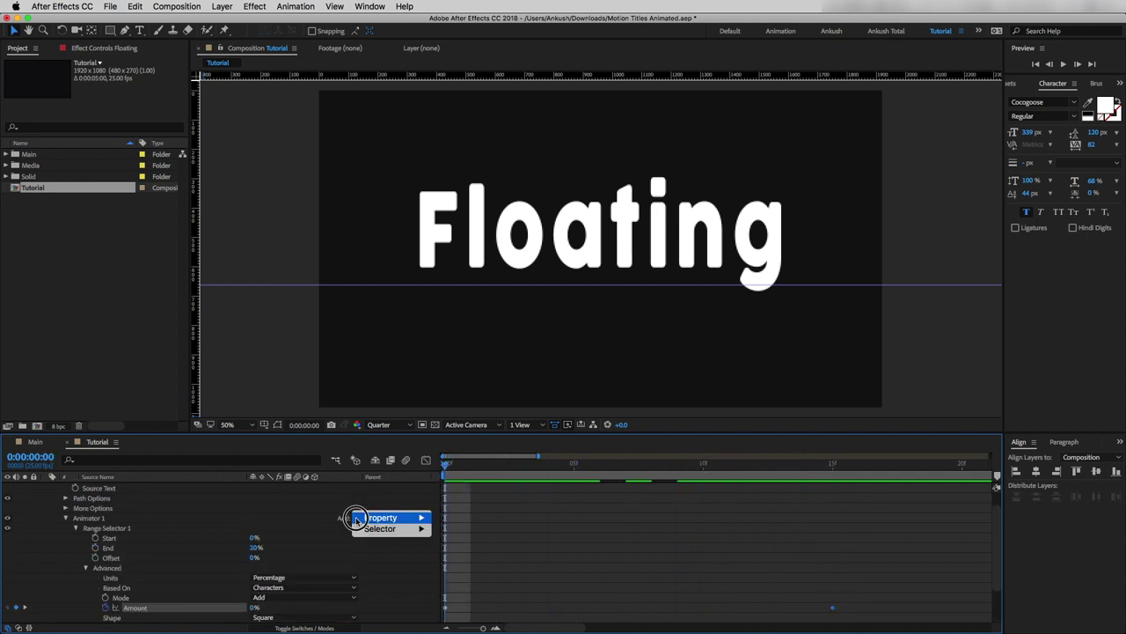
mouse_move(356, 519)
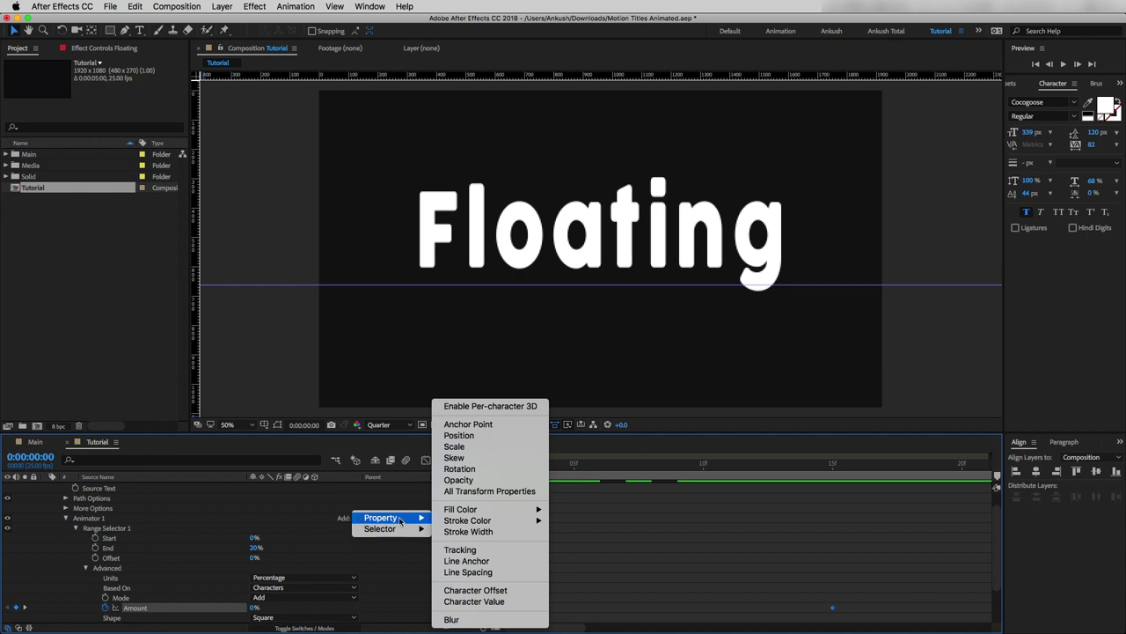
left_click(458, 469)
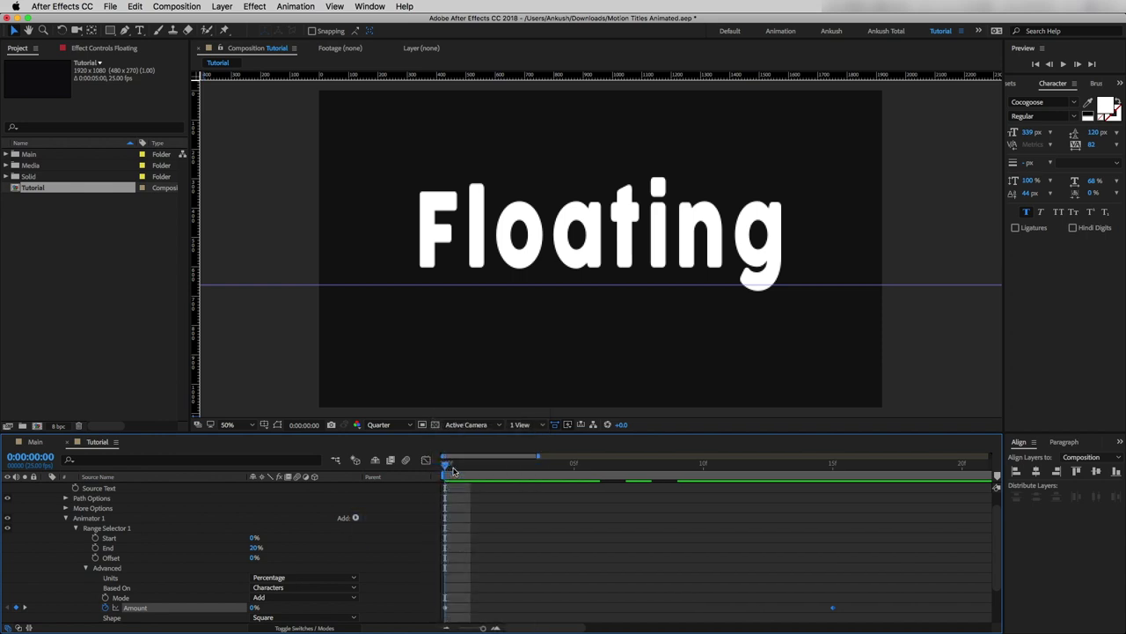
Give Animator 1's Rotation the expression wiggle(0.4,6) and preview the letter motion.
scroll(341, 528, "down", 3)
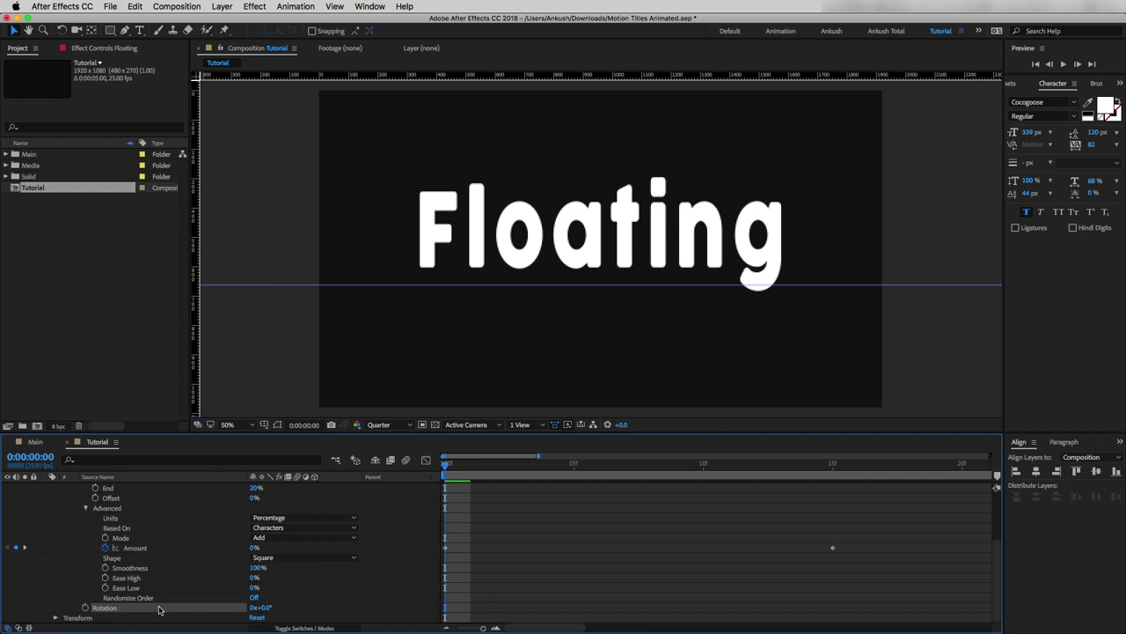
left_click(86, 607, "alt")
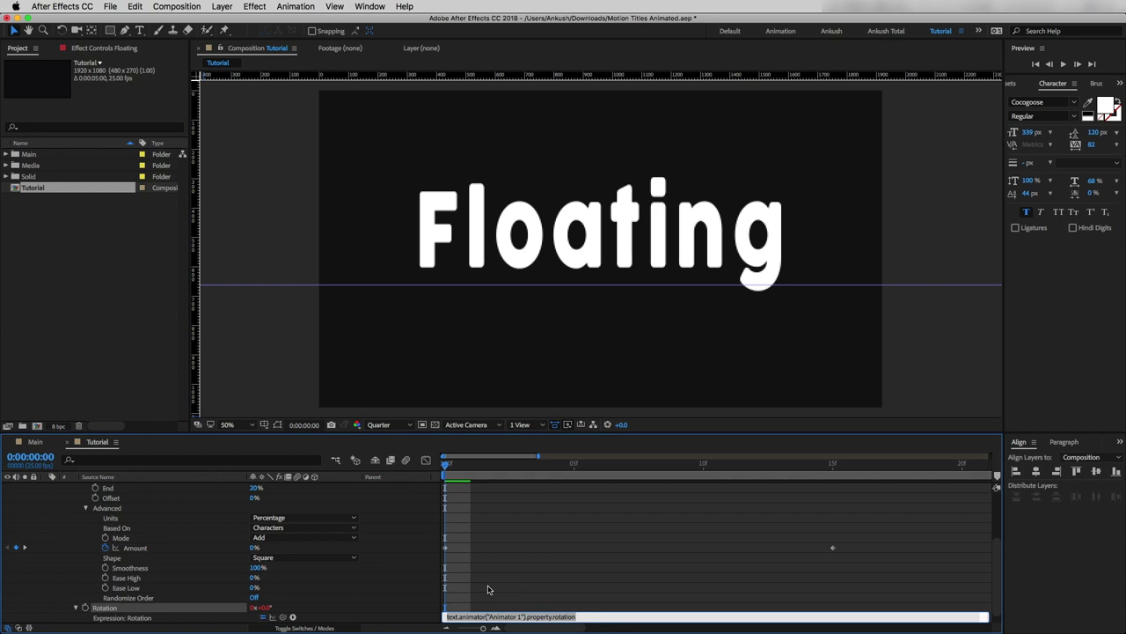
type("wiggle(0.4,6")
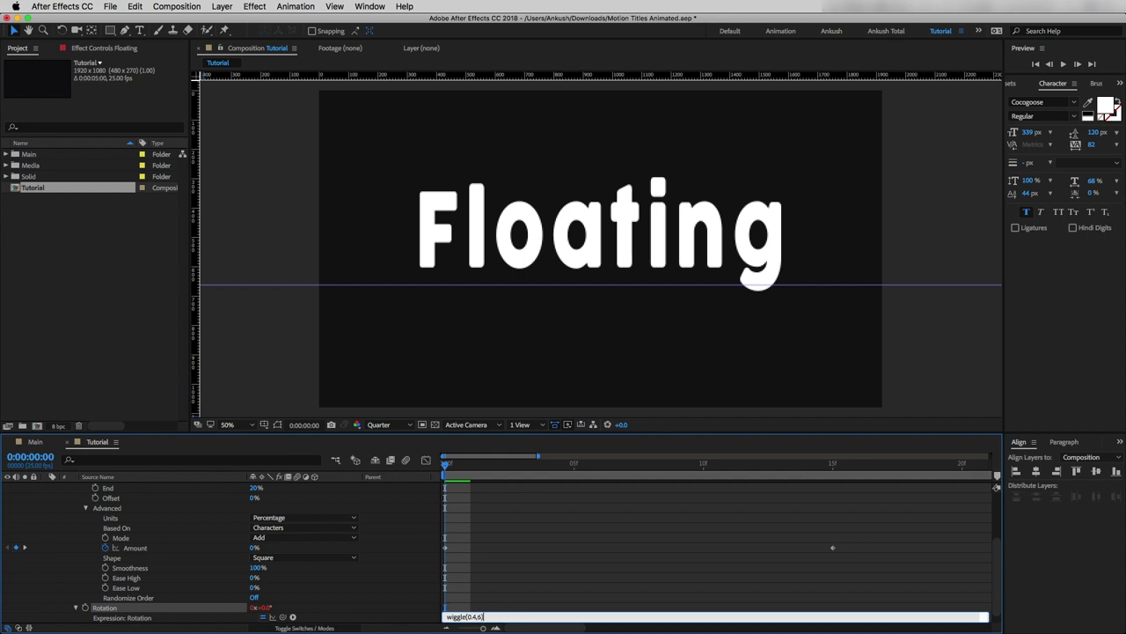
left_click(454, 476)
left_click_drag(446, 466, 574, 512)
key("space")
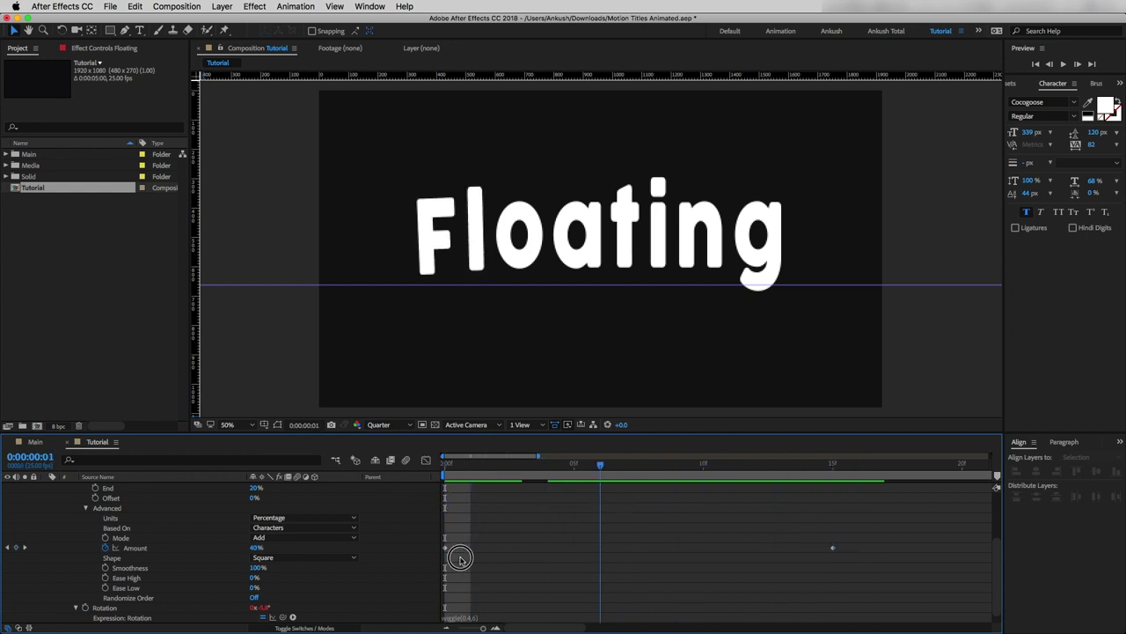
key("space")
Duplicate Animator 1 on the Floating layer and expand the copy's Range Selector 1.
scroll(264, 545, "up", 3)
left_click(66, 536)
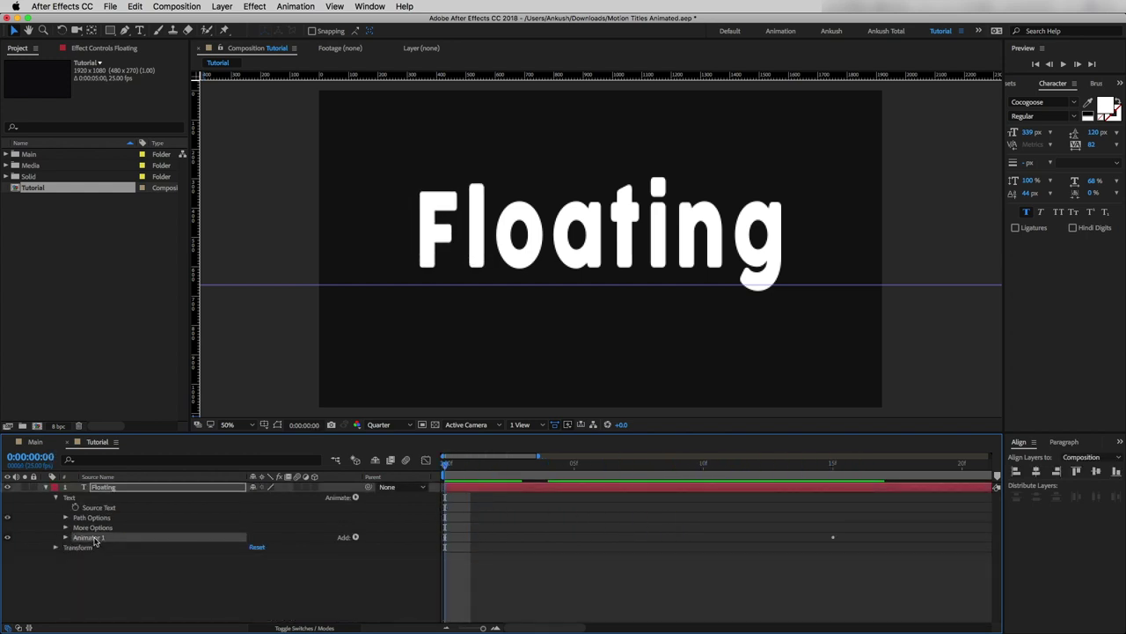
key("ctrl+d")
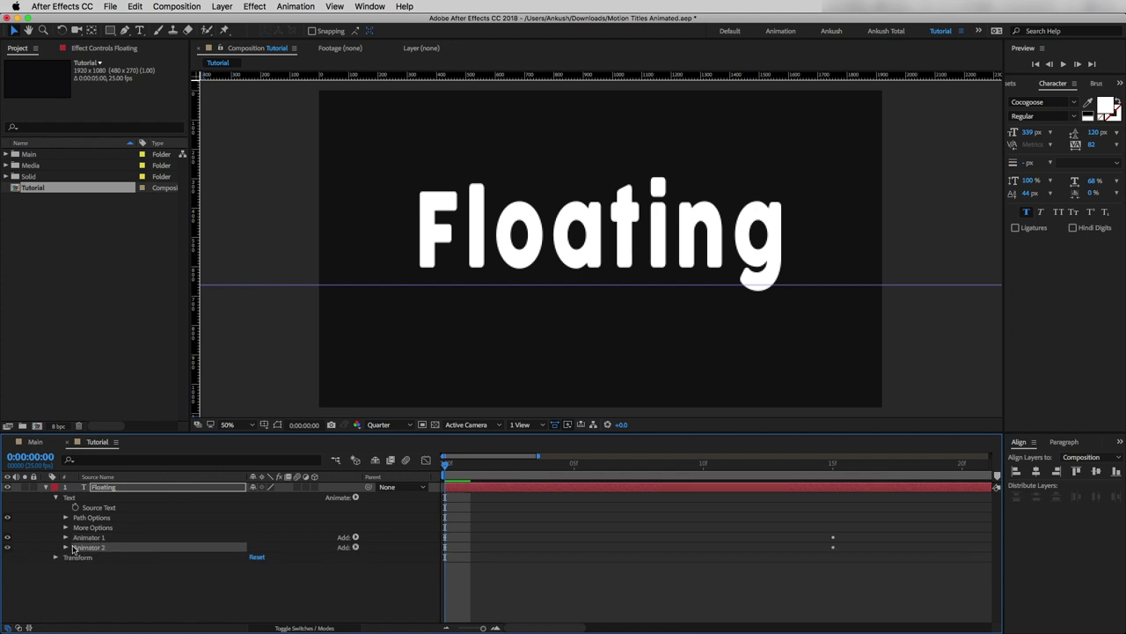
left_click(66, 547)
left_click(75, 557)
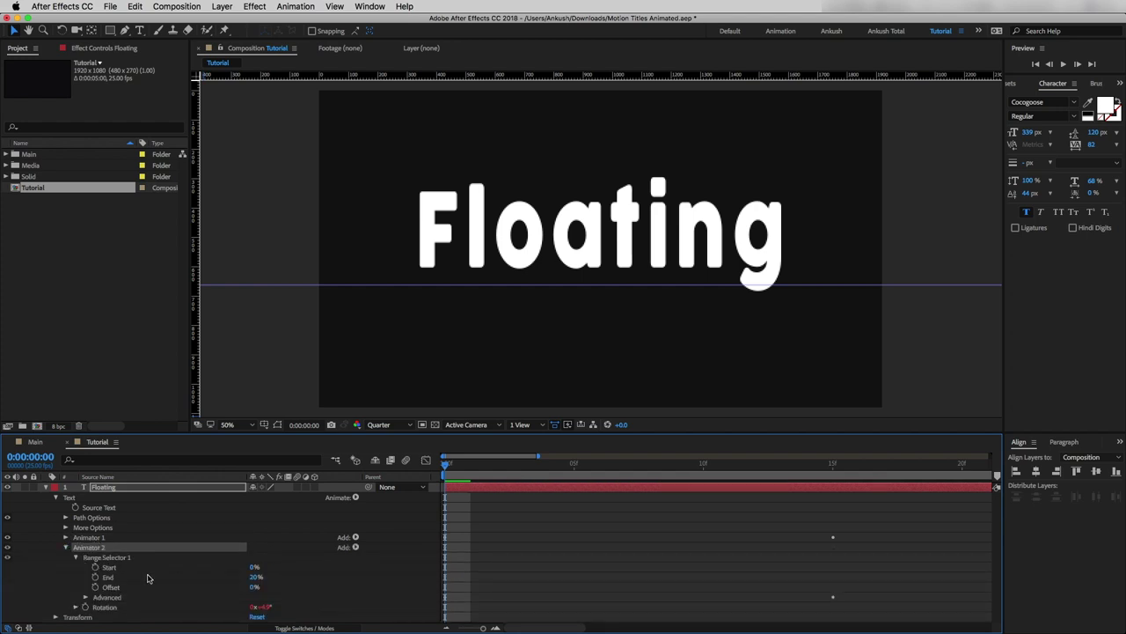
Set the Start of Animator 2's Range Selector 1 to 20% and its End to 40%.
left_click(253, 567)
type("20")
key("Tab")
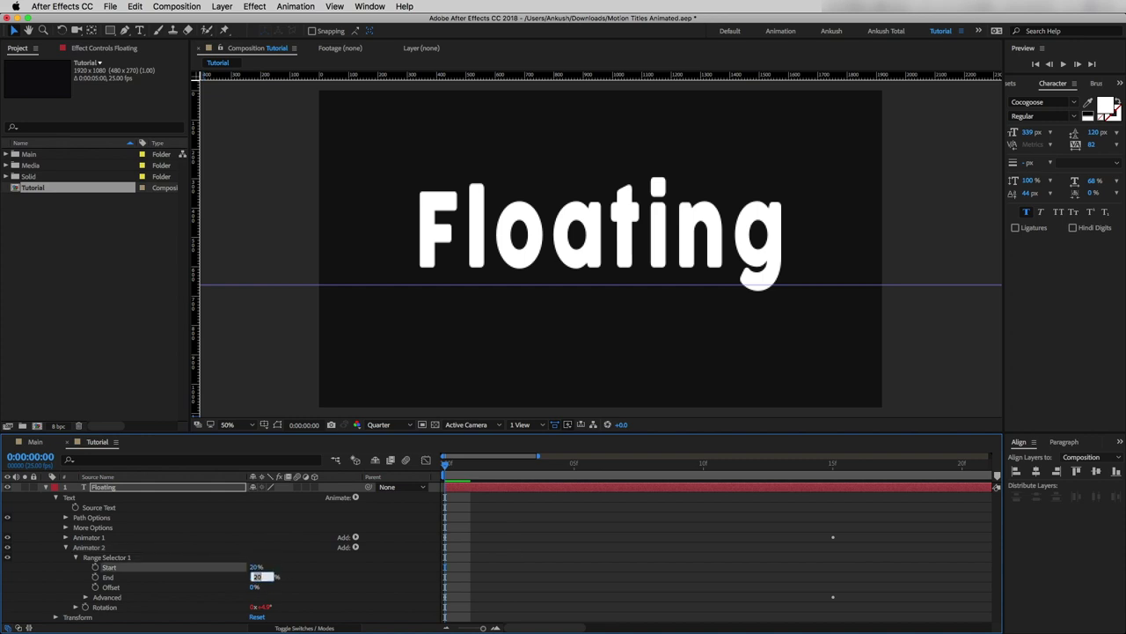
type("40")
key("Return")
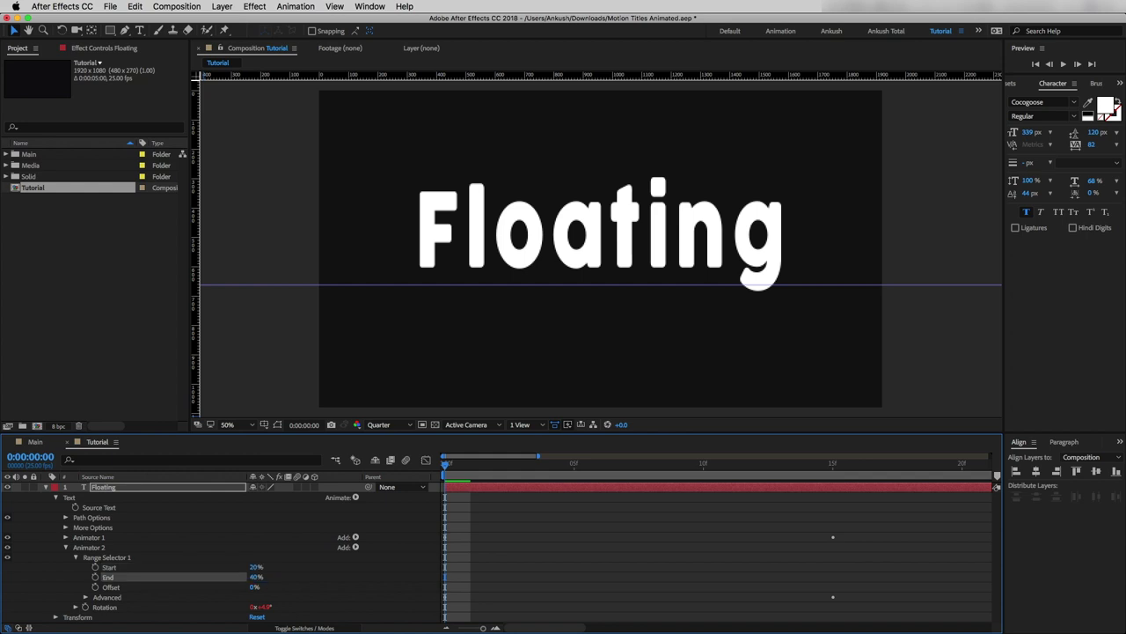
Move the second Amount keyframe of Animator 2 to 0:00:00:08.
left_click(85, 600)
scroll(308, 554, "down", 4)
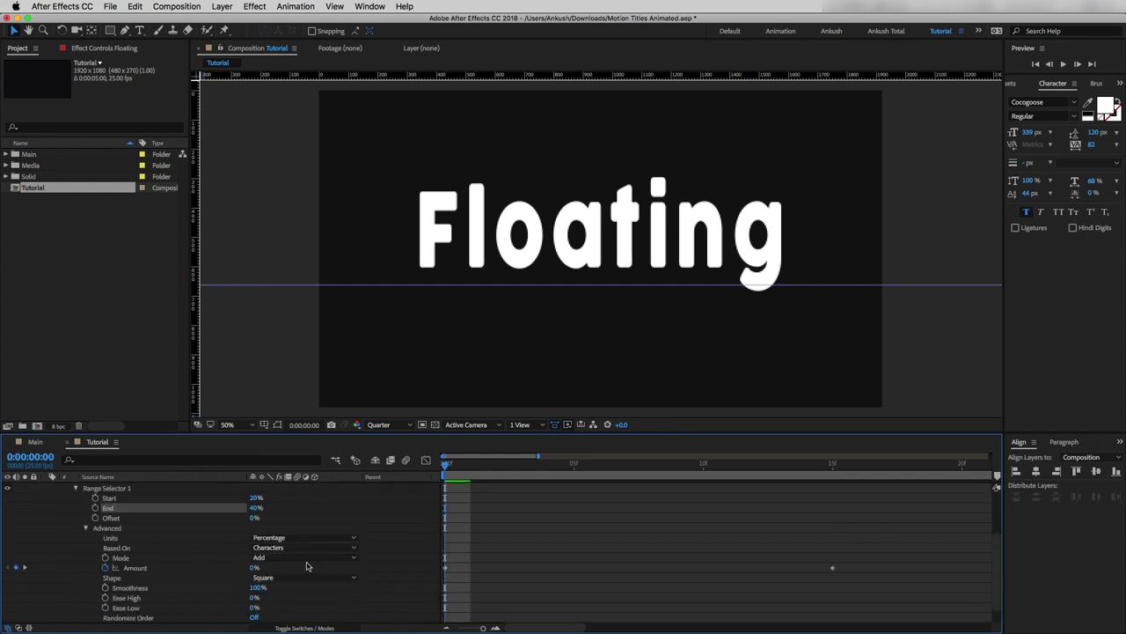
left_click_drag(444, 467, 626, 466)
left_click_drag(484, 629, 487, 628)
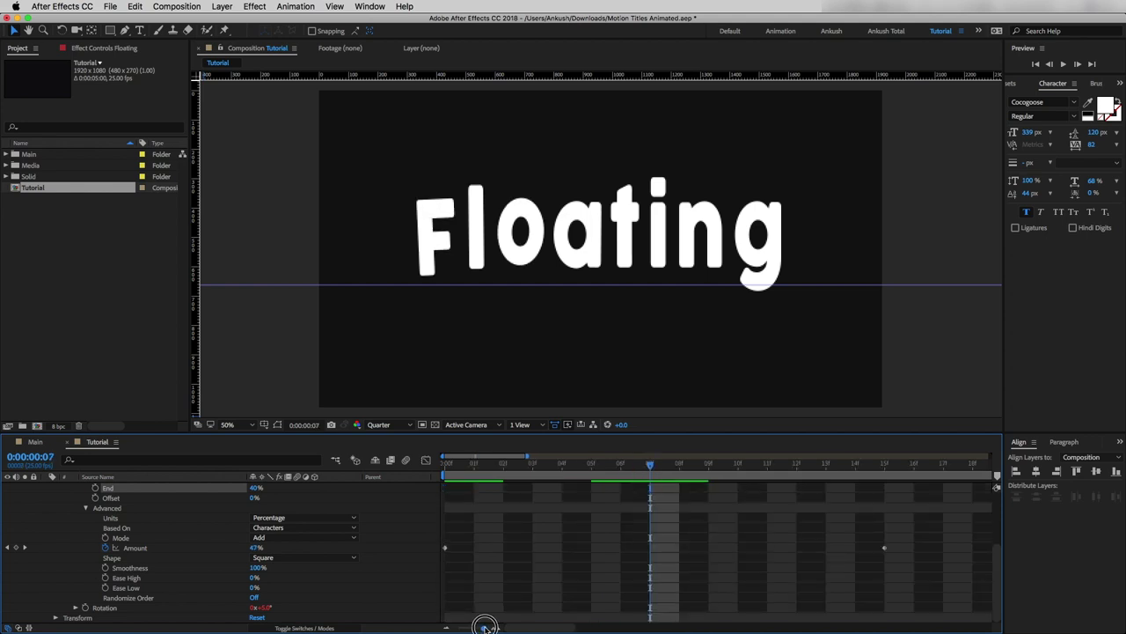
left_click_drag(665, 469, 677, 468)
left_click(885, 549)
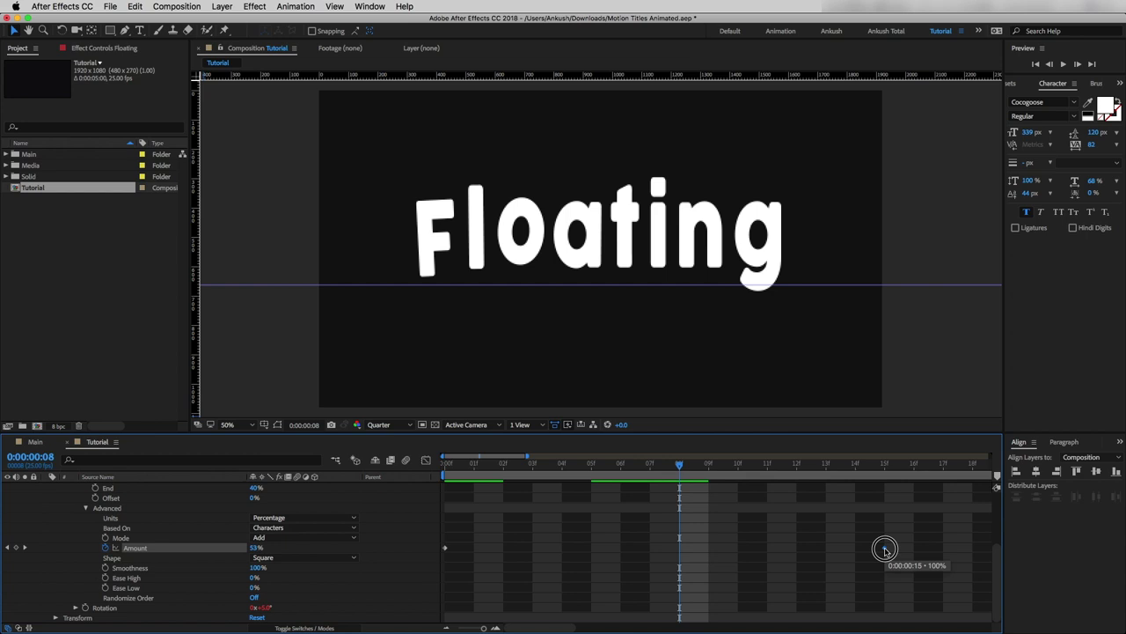
left_click_drag(885, 548, 679, 549)
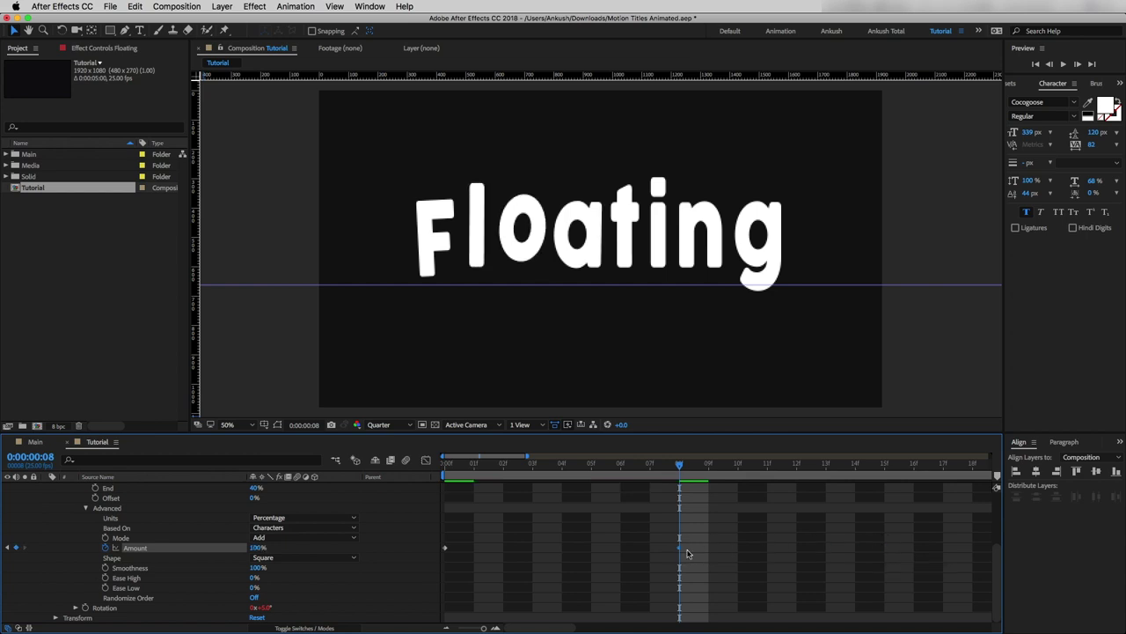
Change Animator 2's Rotation expression to wiggle(0.8,10) and scrub through the animation from the start.
left_click(75, 607)
scroll(313, 567, "down", 1)
left_click(491, 608)
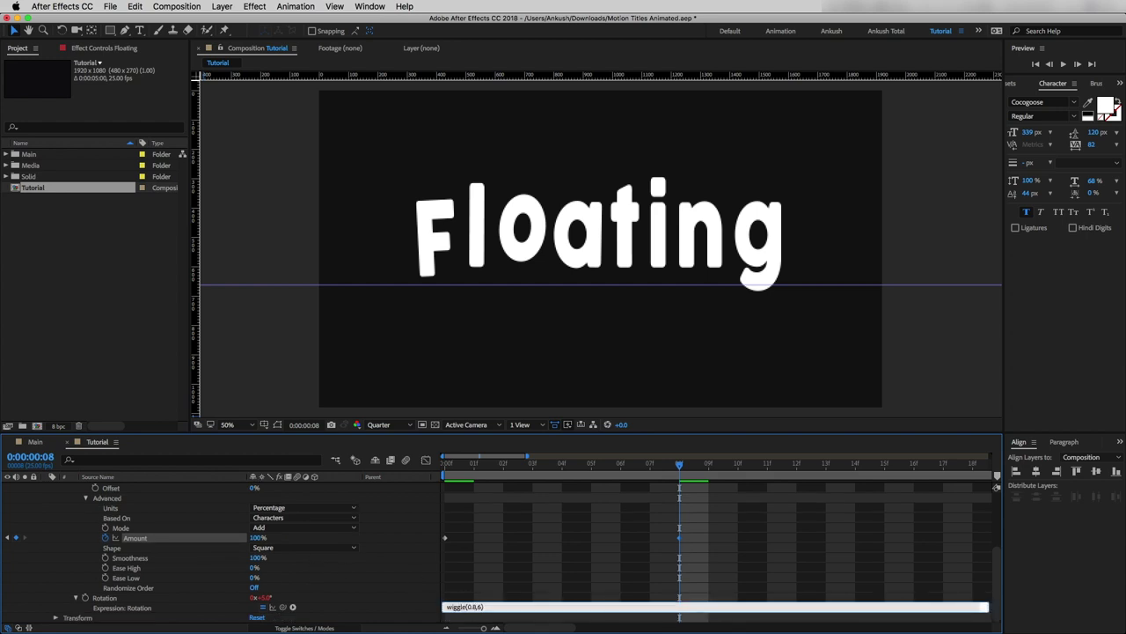
left_click(555, 537)
key("Home")
left_click_drag(425, 482, 710, 492)
Duplicate Animator 2 on the Floating layer and expand the copy's Range Selector 1.
scroll(222, 517, "up", 5)
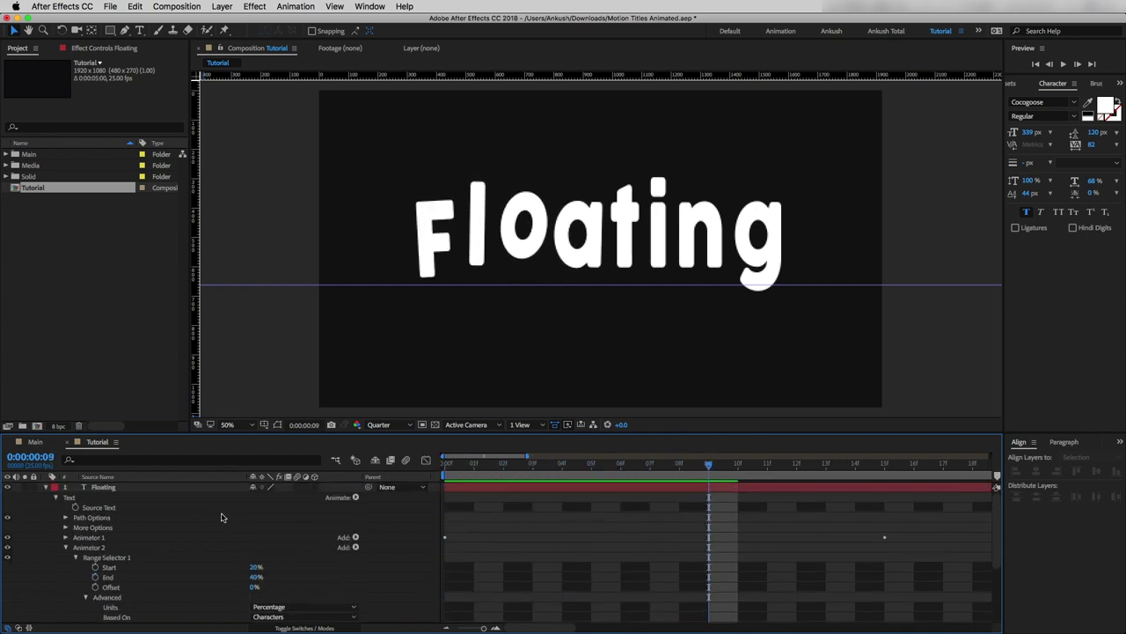
left_click(65, 548)
left_click(95, 548)
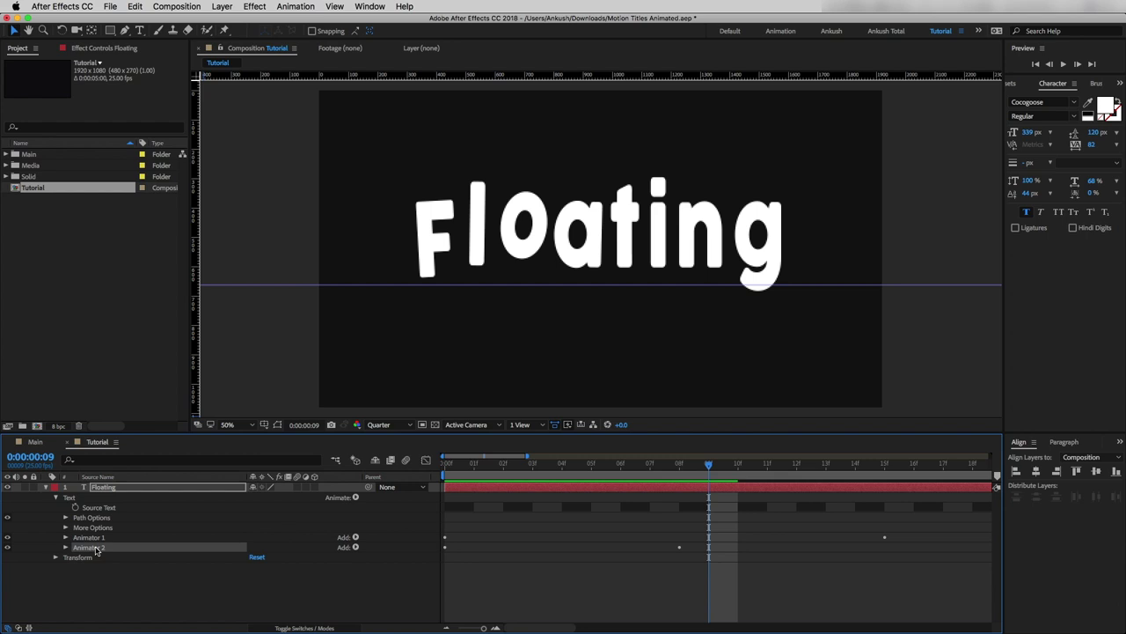
key("ctrl+d")
left_click(65, 557)
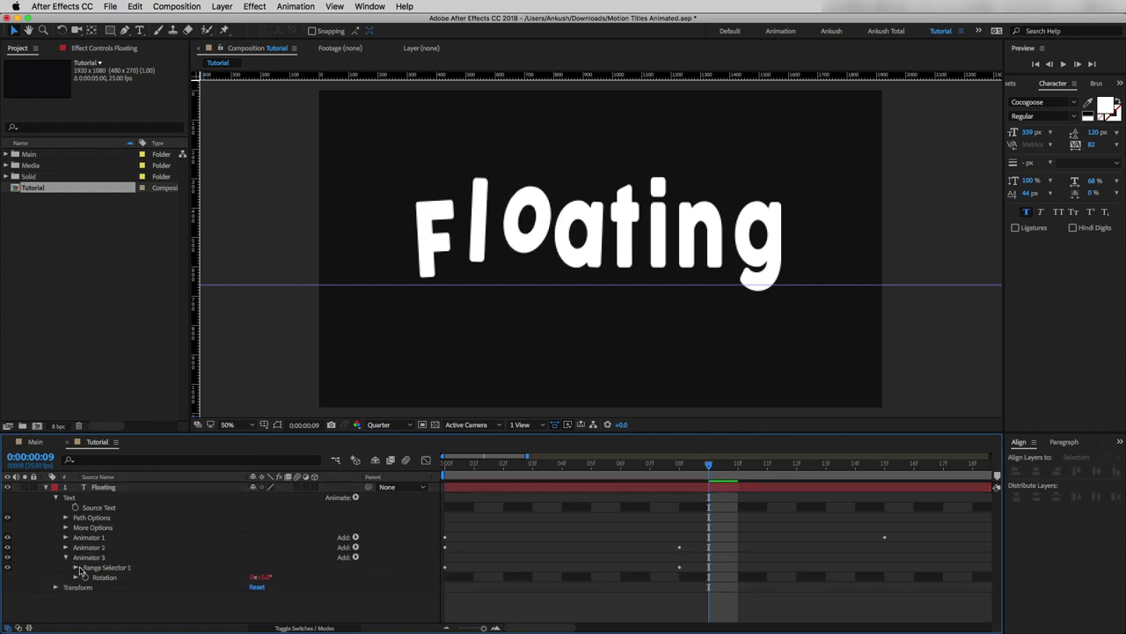
left_click(76, 568)
scroll(202, 577, "down", 1)
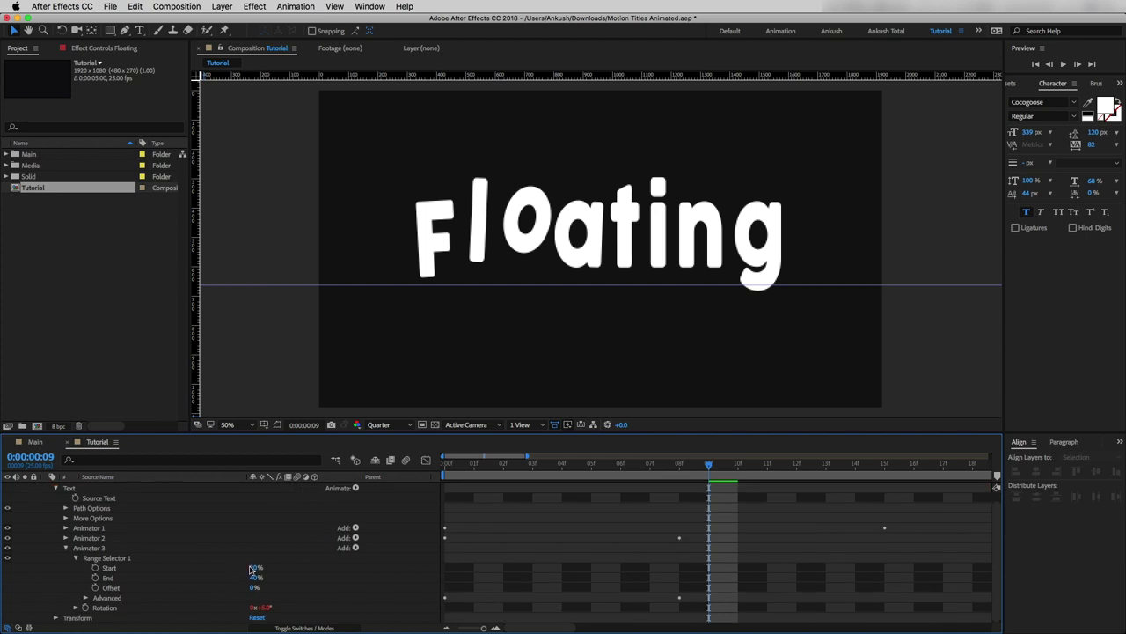
Set the Start of Animator 3's Range Selector 1 to 40% and its End to 60%.
left_click(254, 567)
type("40")
key("Tab")
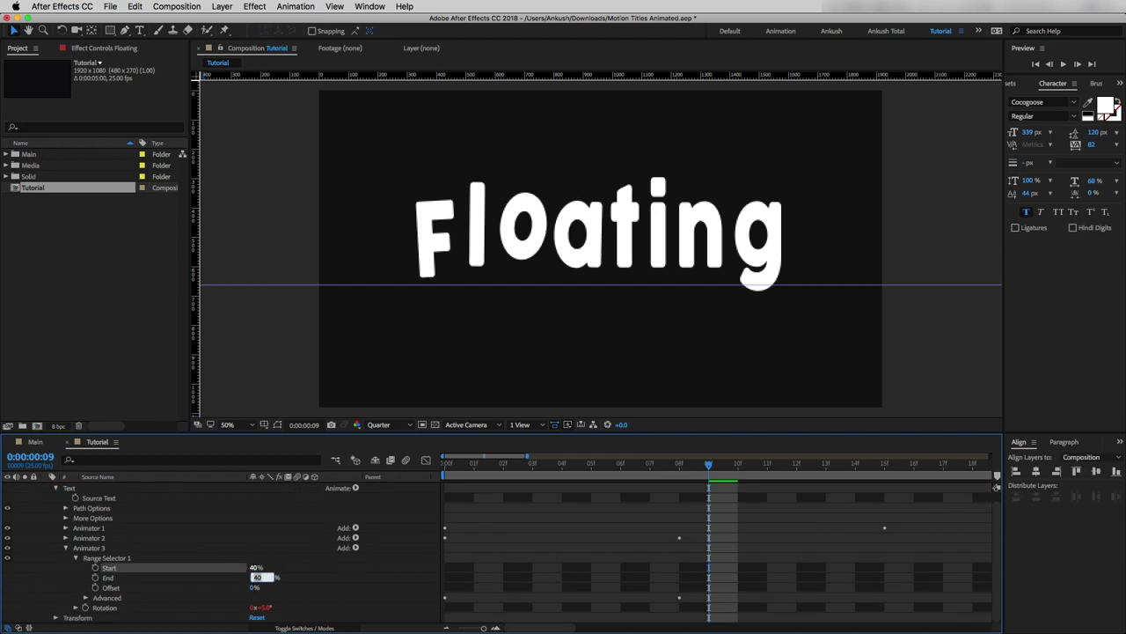
type("60")
left_click(301, 580)
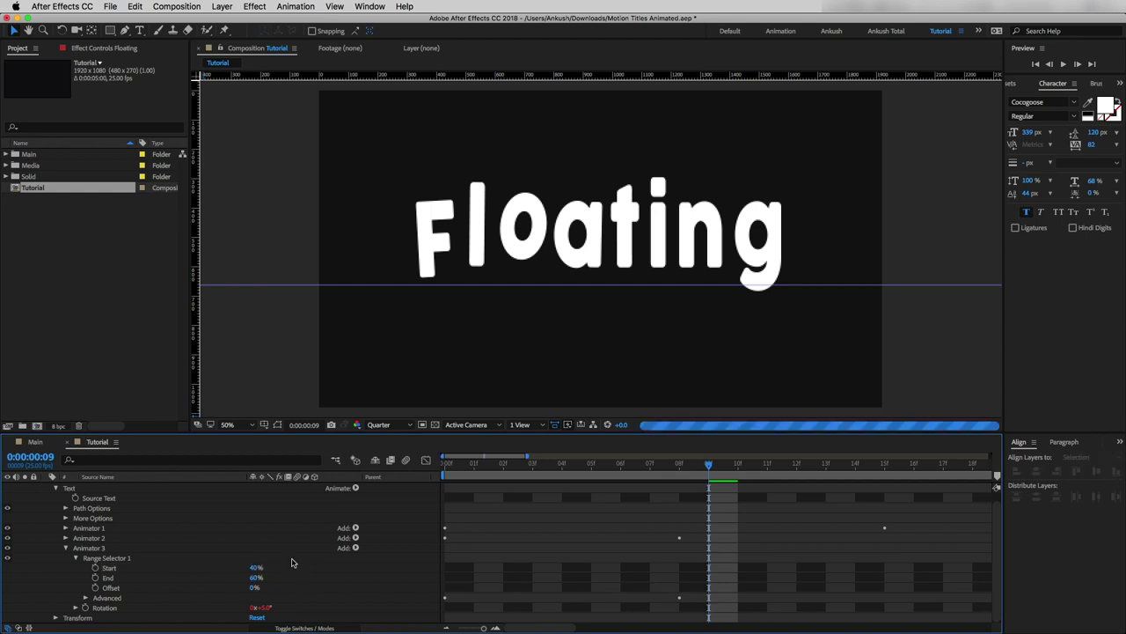
Move the second Amount keyframe of Animator 3 to 0:00:00:12.
left_click(85, 597)
scroll(402, 586, "down", 5)
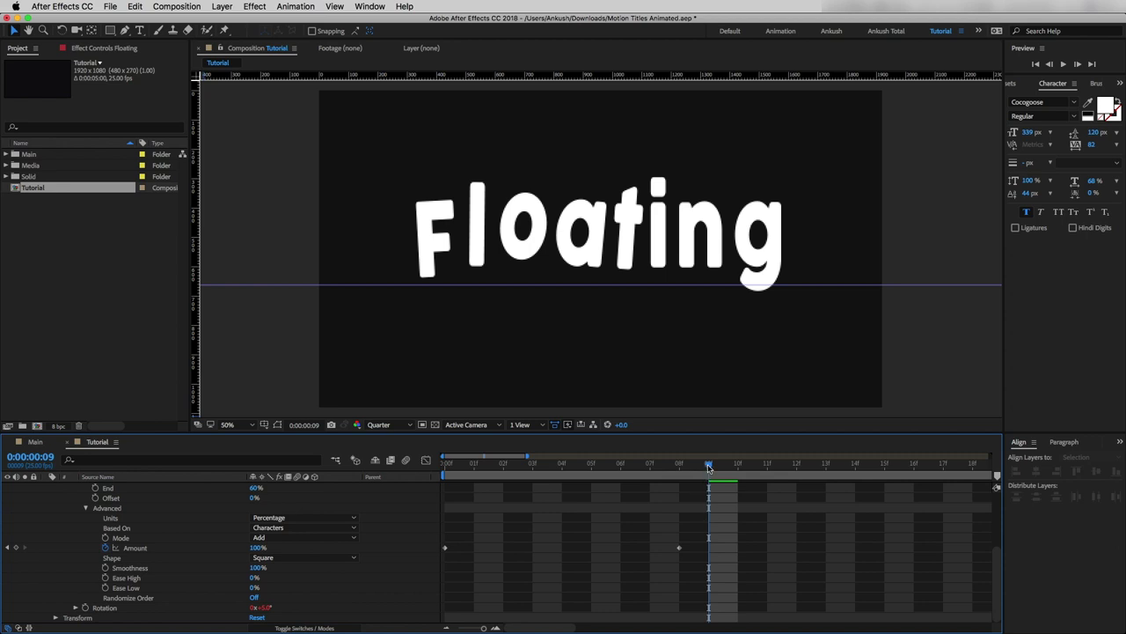
left_click_drag(709, 465, 797, 463)
left_click_drag(678, 547, 797, 547)
Change Animator 3's Rotation expression to wiggle(0.5,10).
left_click(75, 607)
scroll(407, 563, "down", 1)
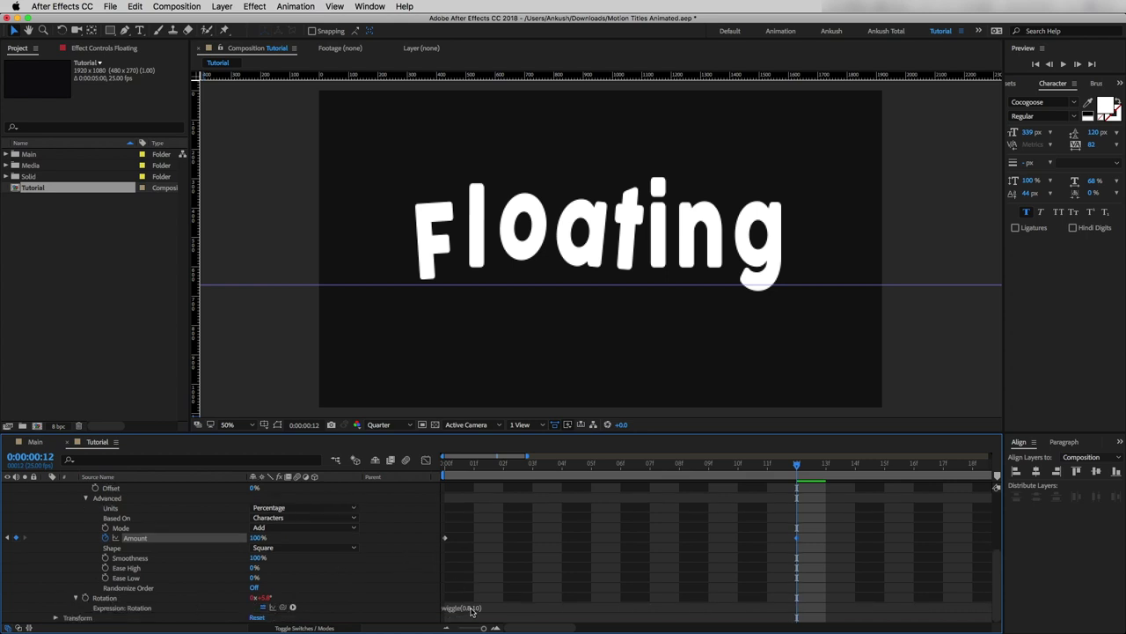
left_click(471, 608)
key("BackSpace")
type("5")
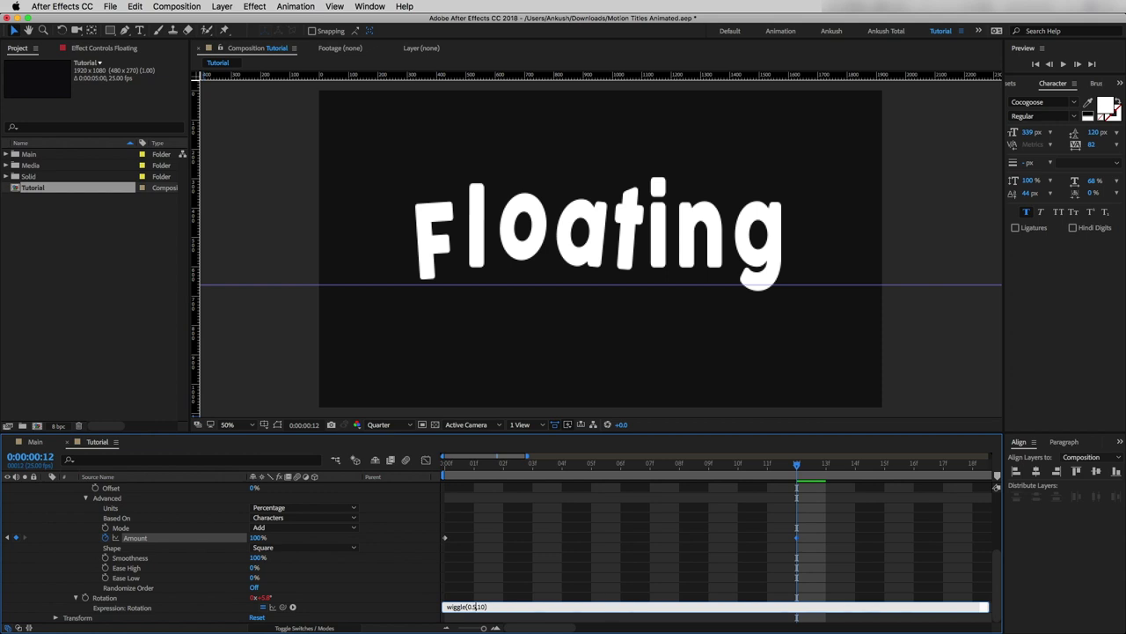
left_click(514, 570)
Duplicate Animator 3 on the Floating layer and expand the copy's Range Selector 1.
left_click(65, 557)
left_click(101, 557)
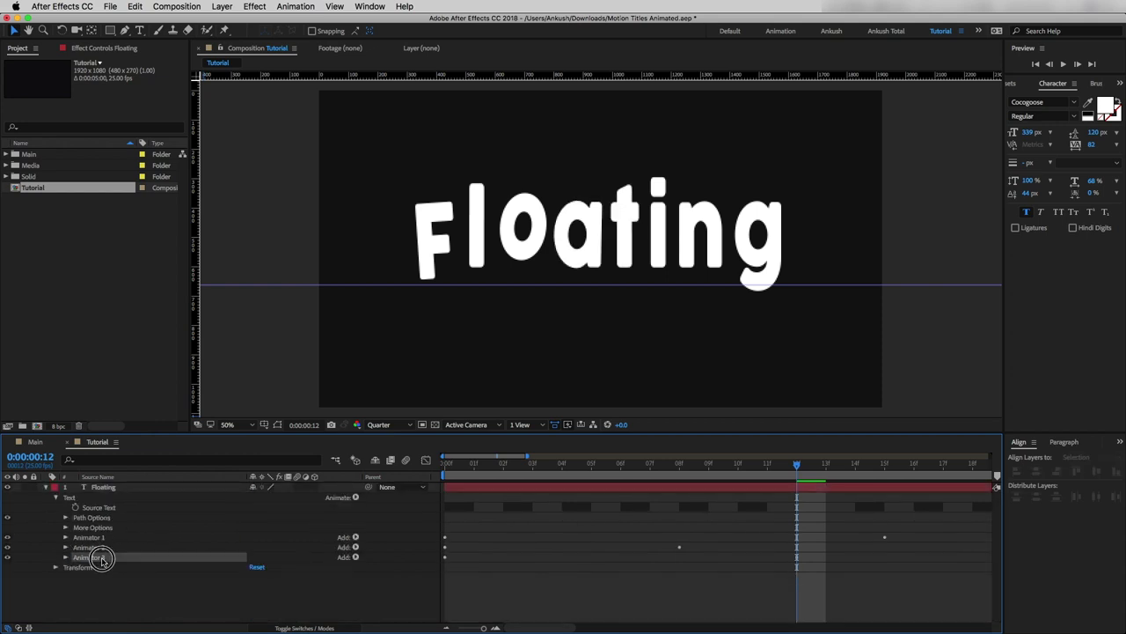
key("ctrl+d")
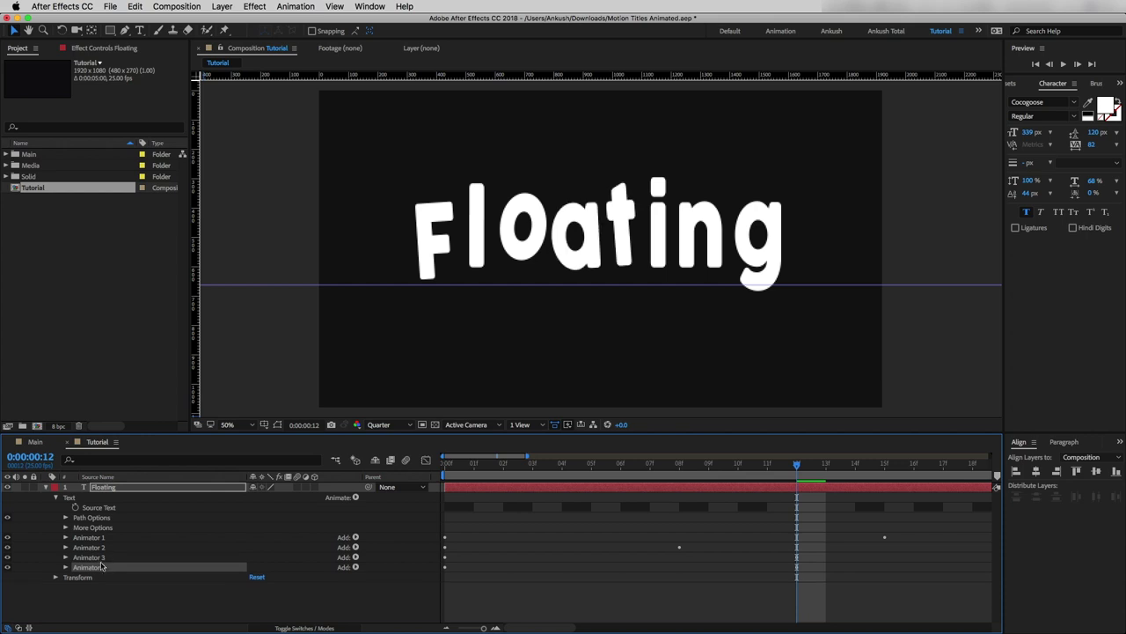
left_click(65, 568)
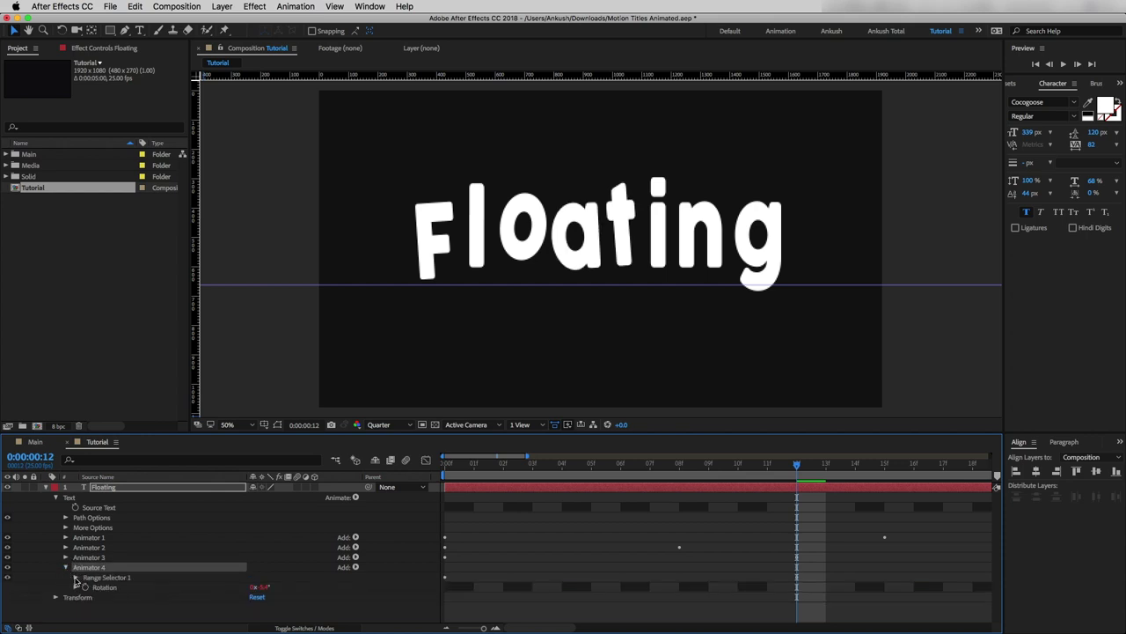
left_click(76, 577)
Set the Start of Animator 4's Range Selector 1 to 60% and its End to 80%.
scroll(235, 558, "down", 1)
scroll(235, 558, "down", 1)
left_click(256, 567)
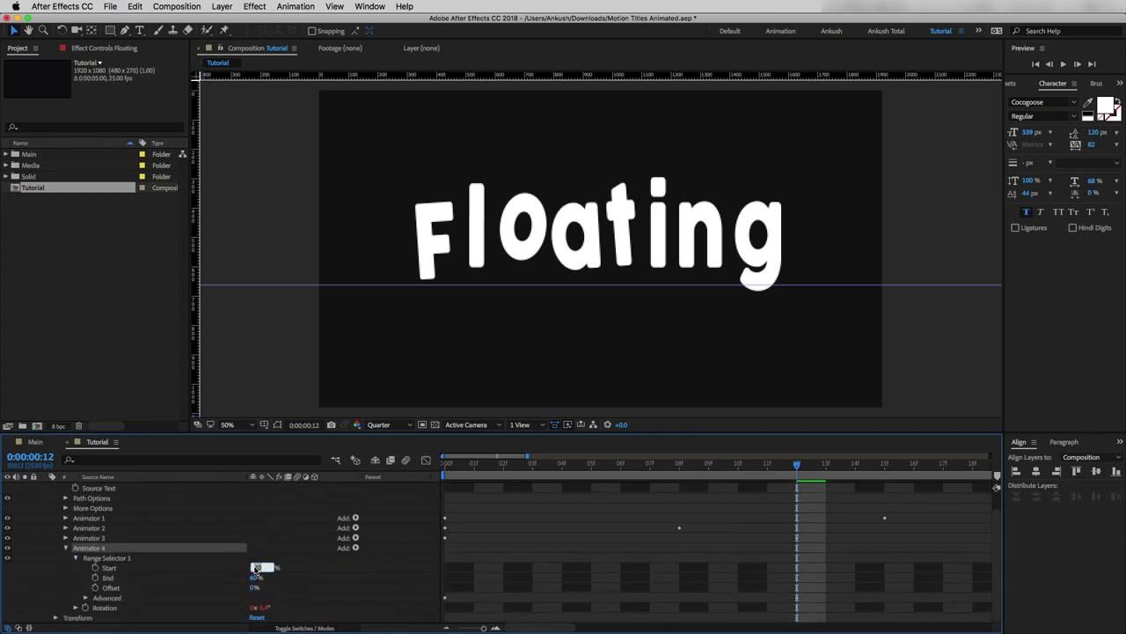
key("Tab")
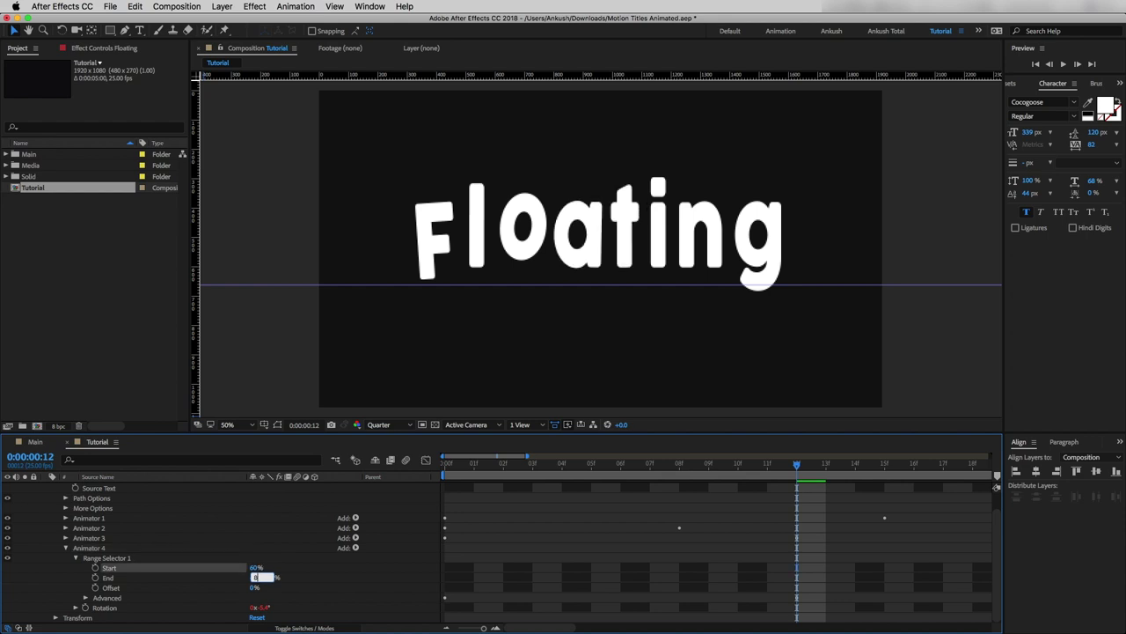
type("80")
key("Return")
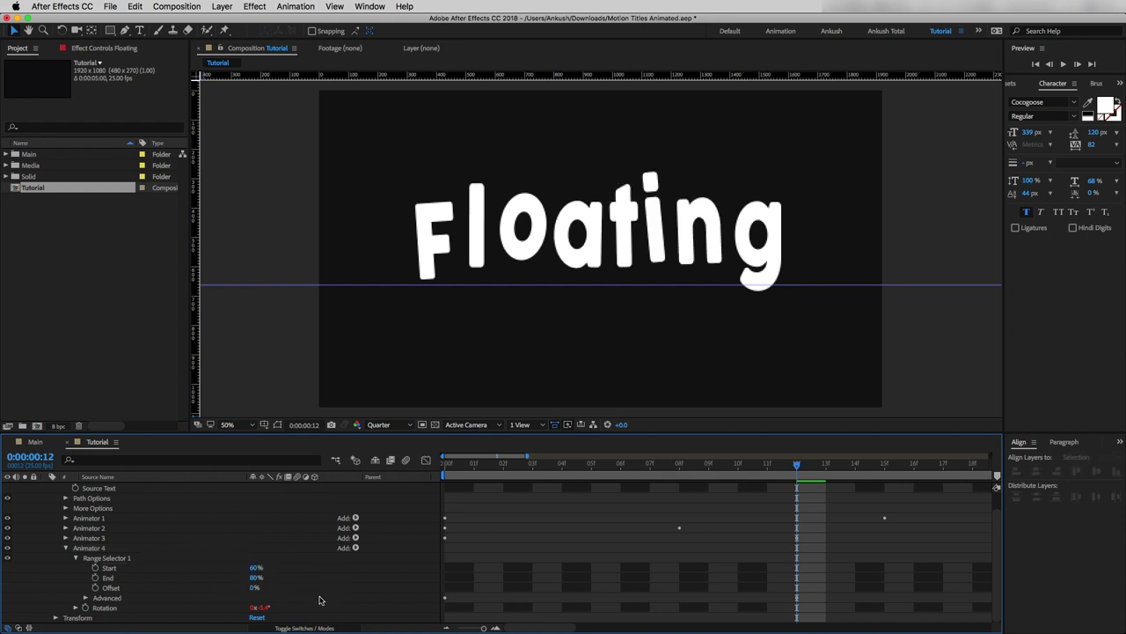
Move the second Amount keyframe of Animator 4 to 0:00:00:11.
left_click(85, 603)
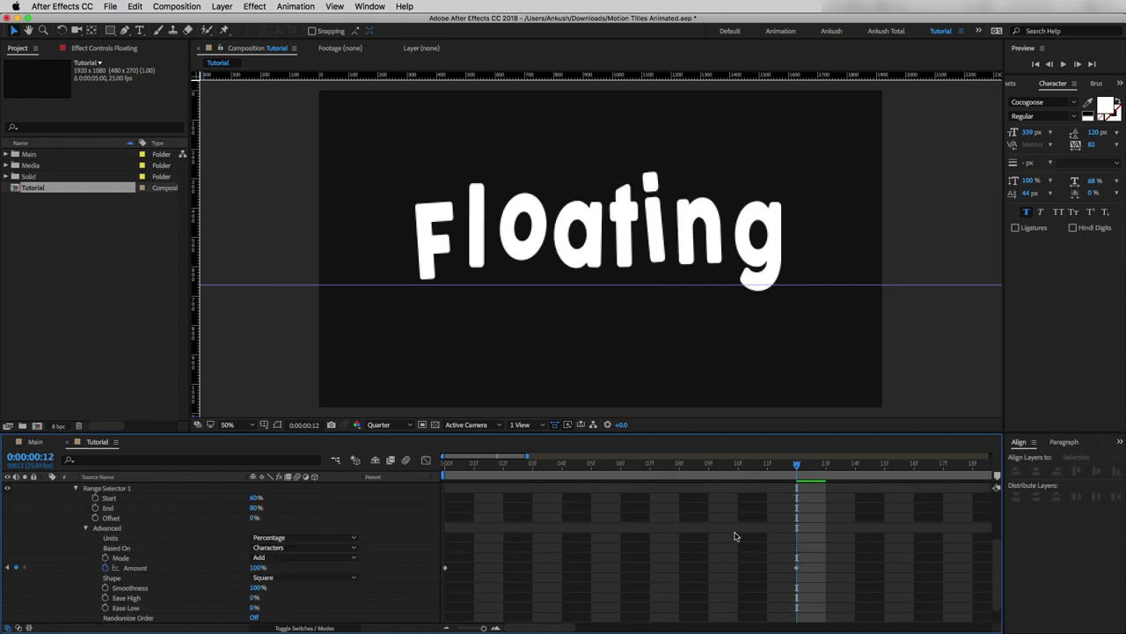
left_click_drag(797, 469, 768, 468)
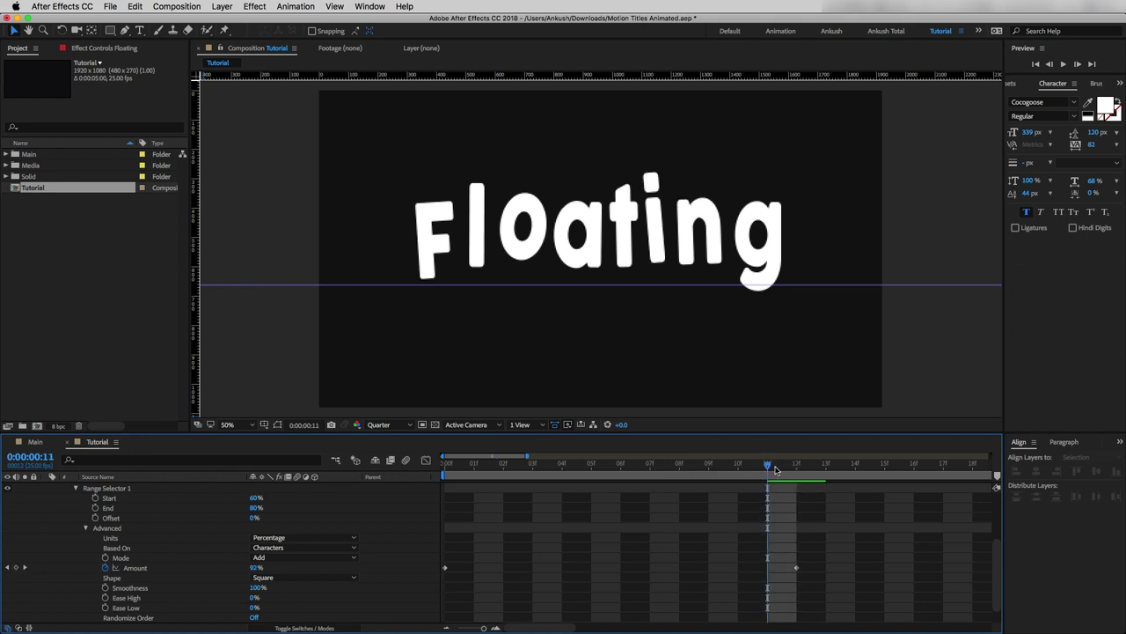
left_click_drag(797, 570, 767, 570)
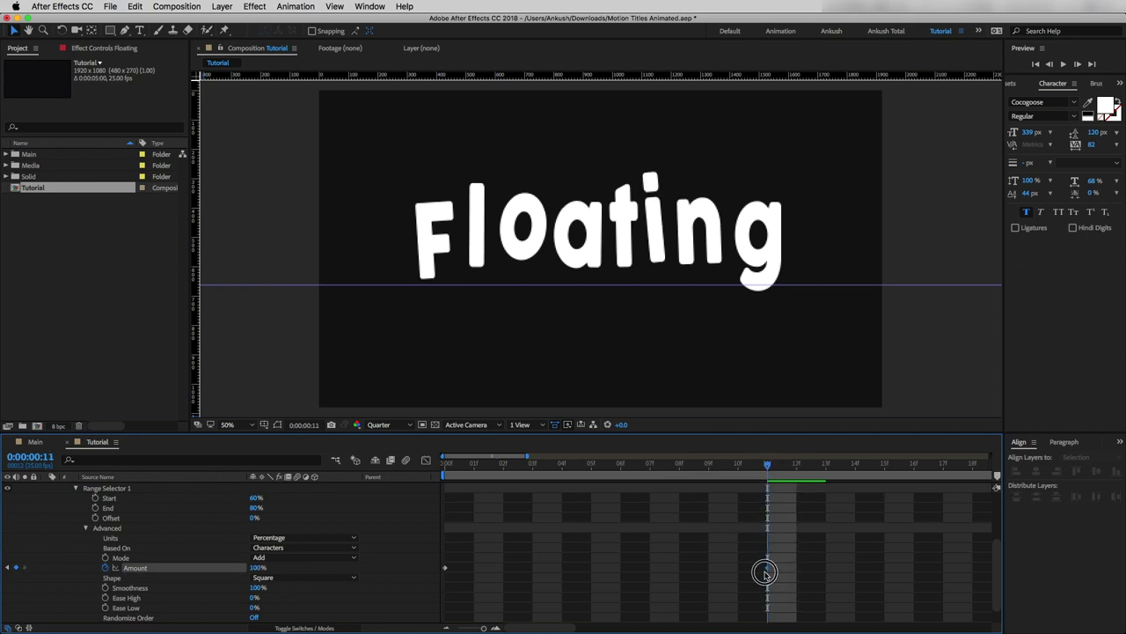
Change Animator 4's Rotation expression to wiggle(0.7,5) and scrub through the opening frames to check it.
scroll(492, 607, "down", 2)
left_click(471, 608)
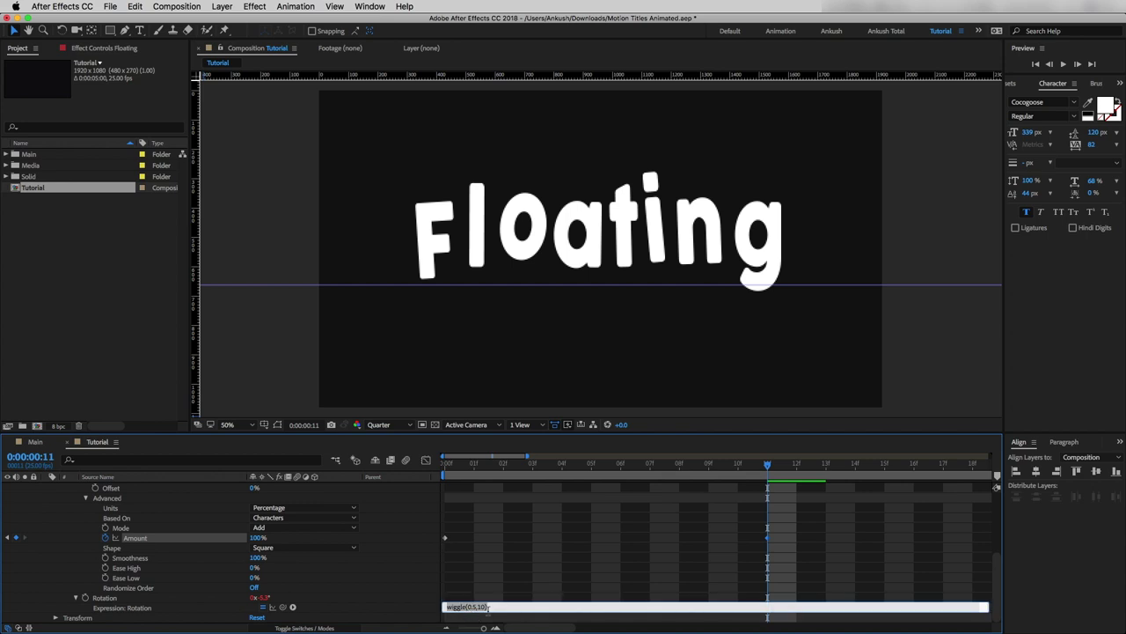
left_click(476, 607)
key("BackSpace")
key("BackSpace")
left_click(582, 555)
left_click_drag(643, 466, 737, 482)
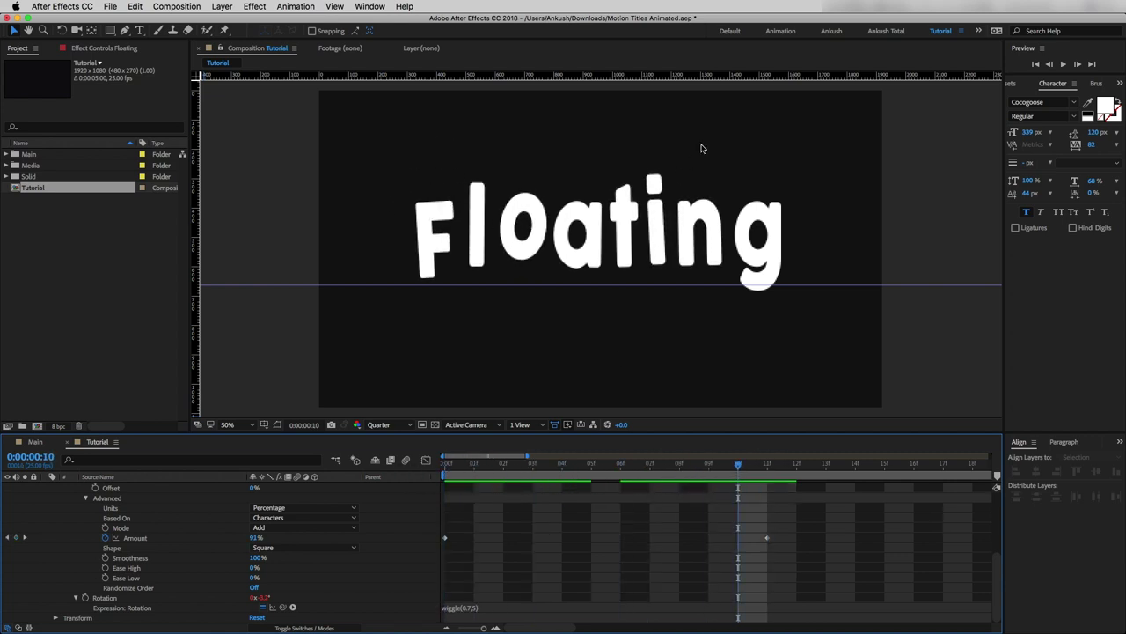
Duplicate Animator 4 on the Floating layer and expand the copy's Range Selector 1.
left_click(109, 505)
left_click(88, 568)
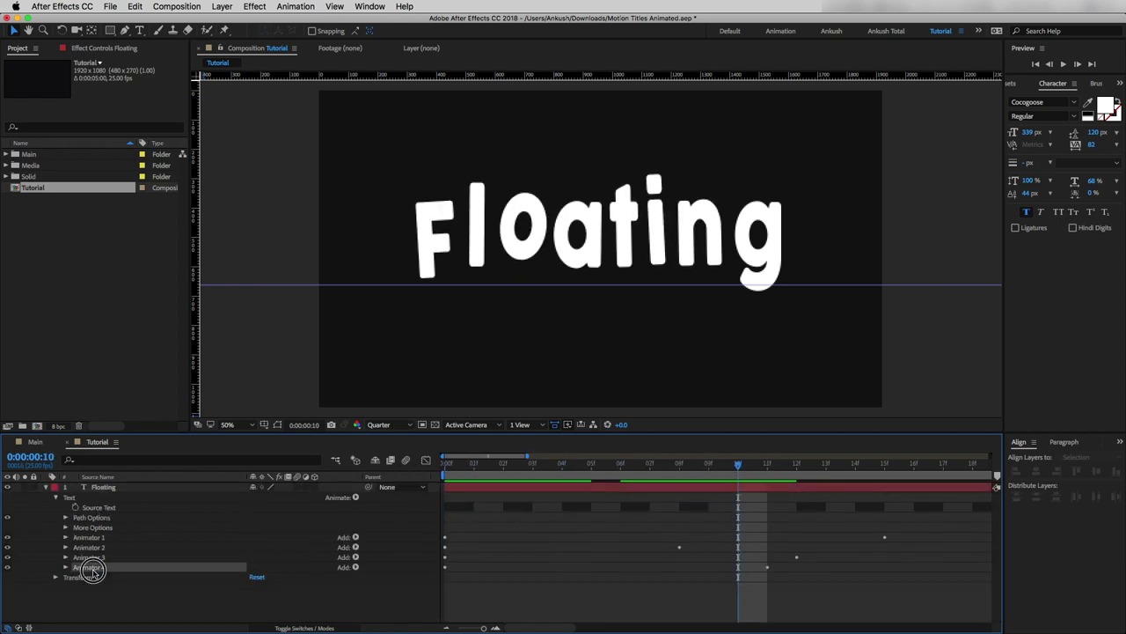
key("super+d")
left_click(66, 576)
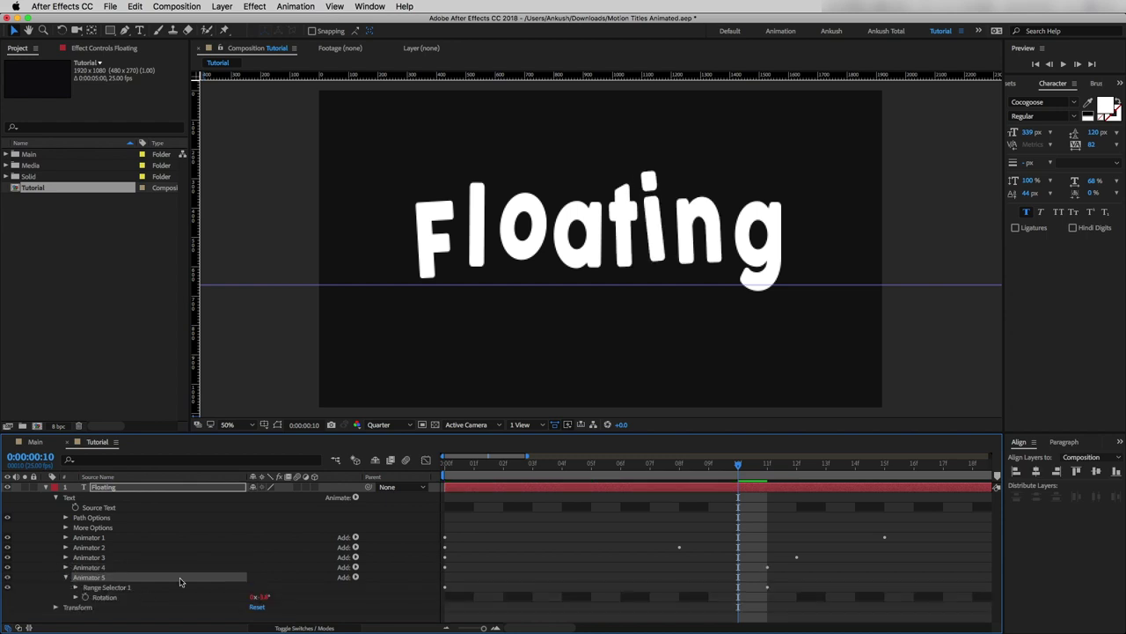
left_click(76, 586)
Set the Start of Animator 5's Range Selector 1 to 80% and its End to 100%.
scroll(168, 563, "down", 1)
left_click(254, 568)
type("80")
key("Tab")
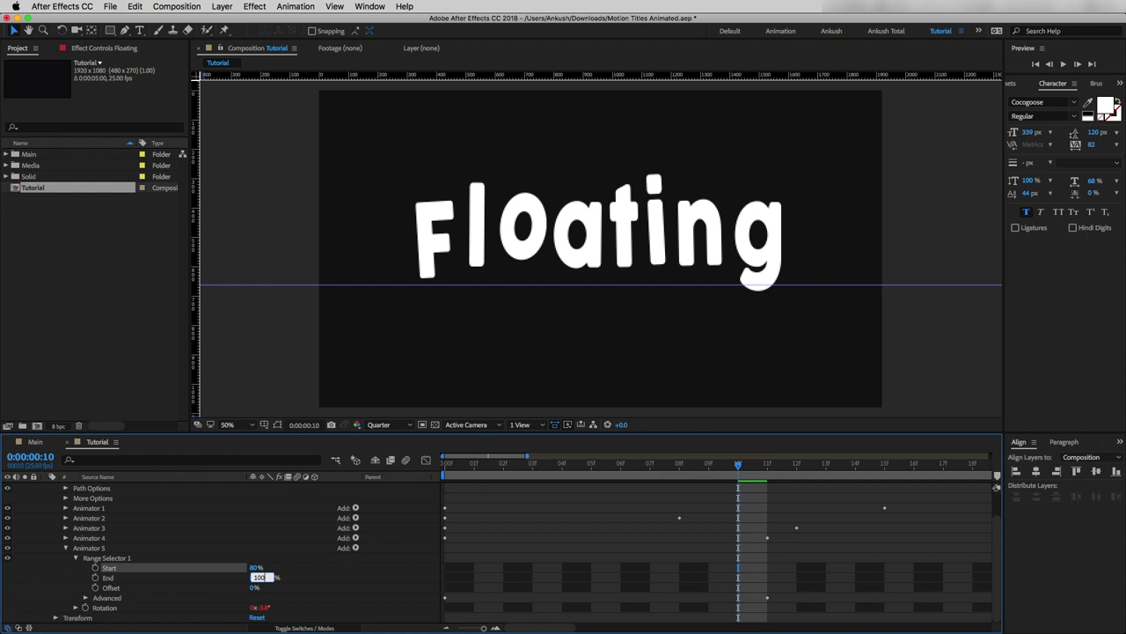
key("Return")
Move the second Amount keyframe of Animator 5 to 0:00:00:16.
left_click(85, 600)
scroll(86, 601, "down", 2)
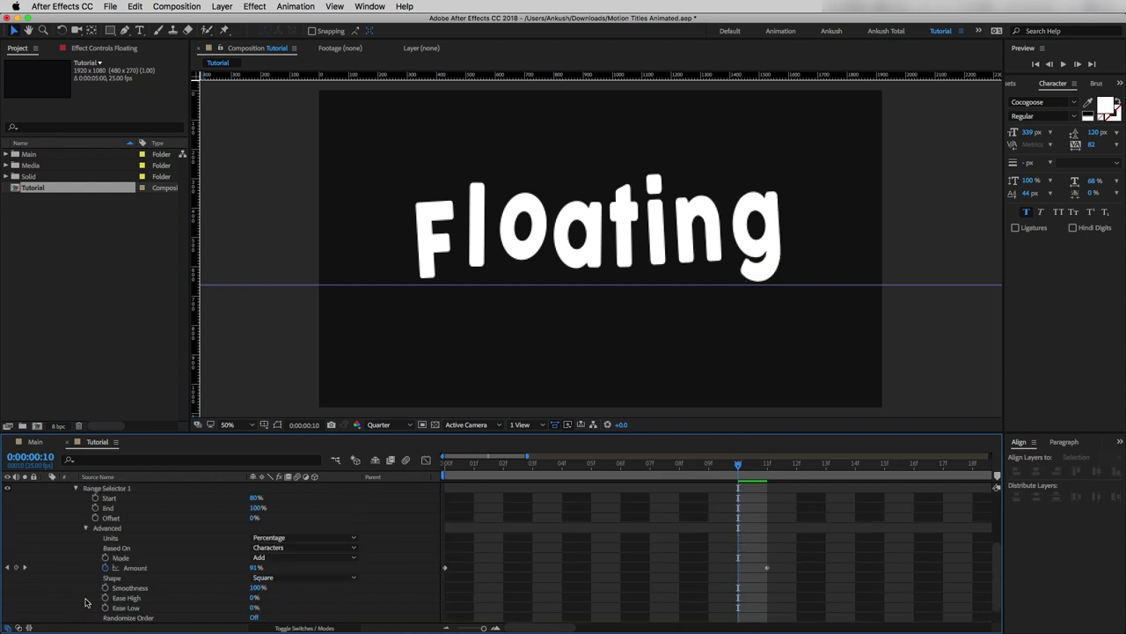
left_click_drag(739, 464, 921, 472)
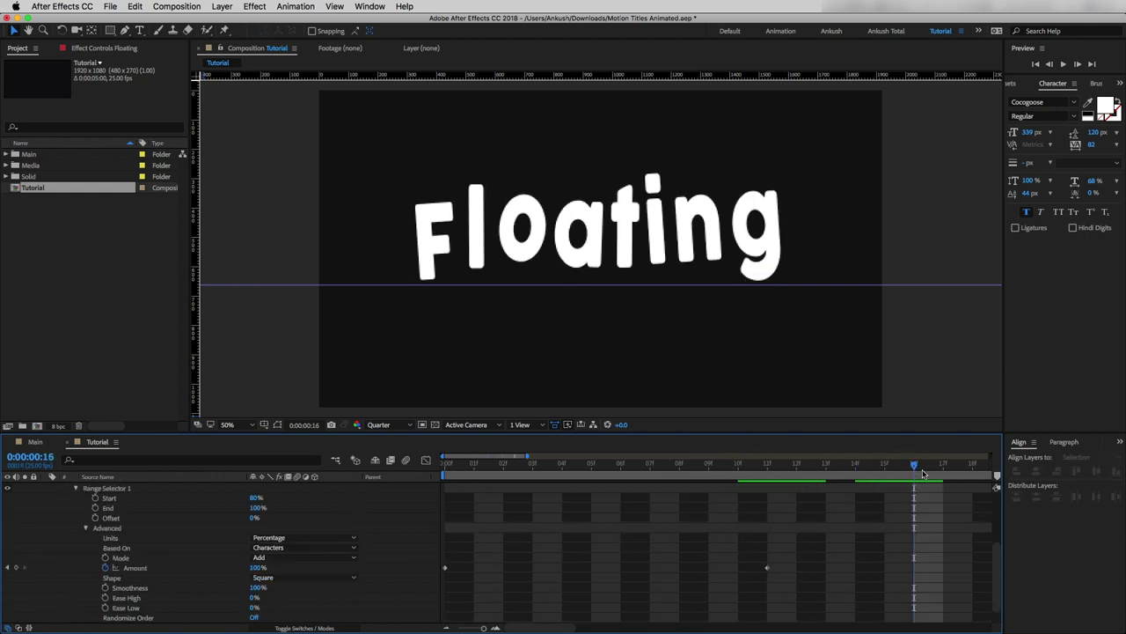
left_click_drag(768, 568, 915, 569)
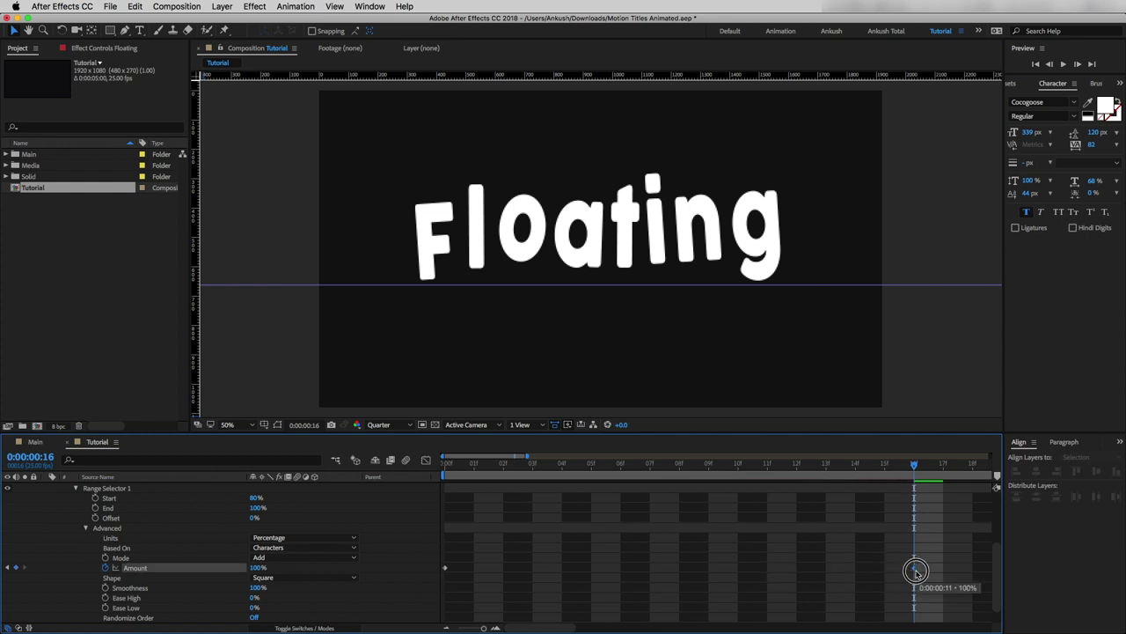
Change the wiggle frequency in Animator 5's Rotation expression to 0.6.
scroll(161, 538, "down", 1)
left_click(84, 607, "alt")
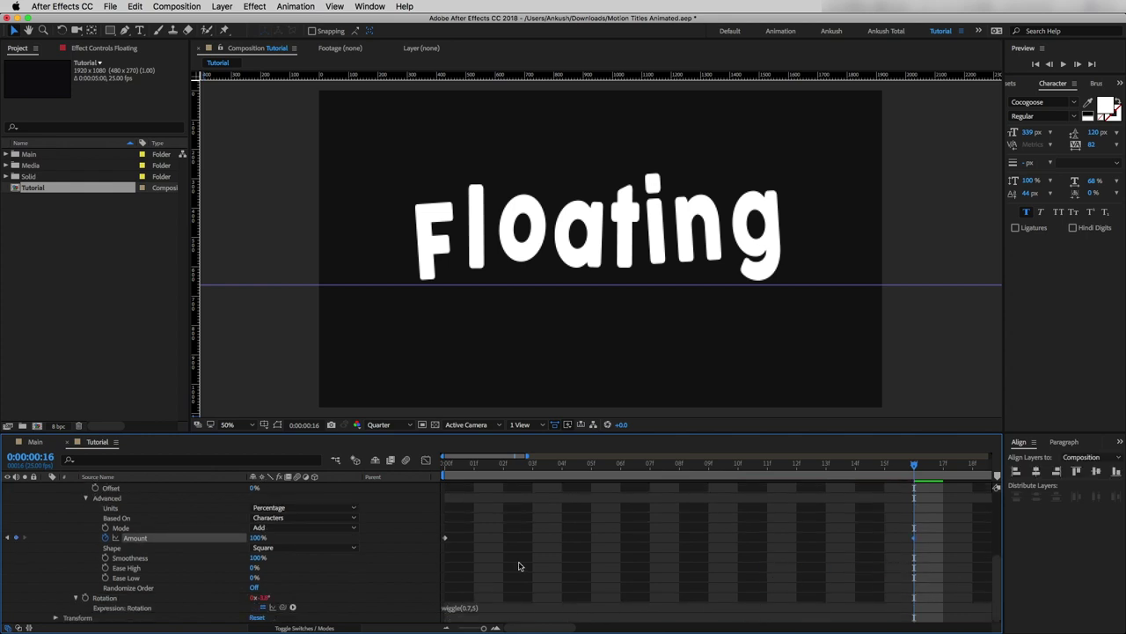
left_click(473, 607)
left_click(473, 607)
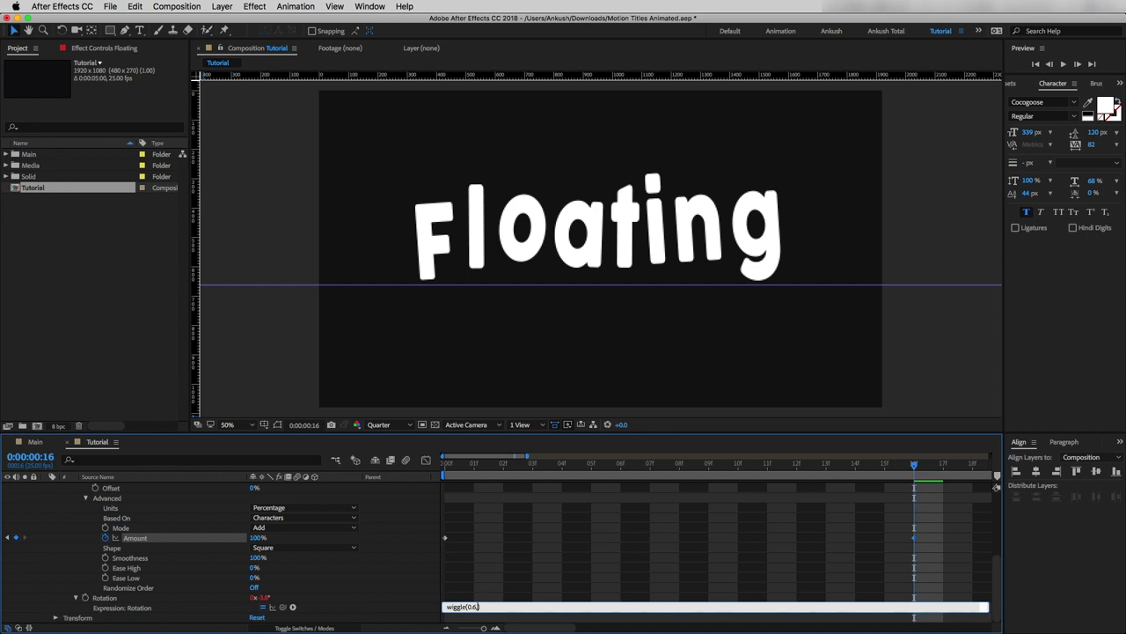
left_click(506, 565)
Collapse Animator 5 and return to the start of the composition.
left_click(67, 571)
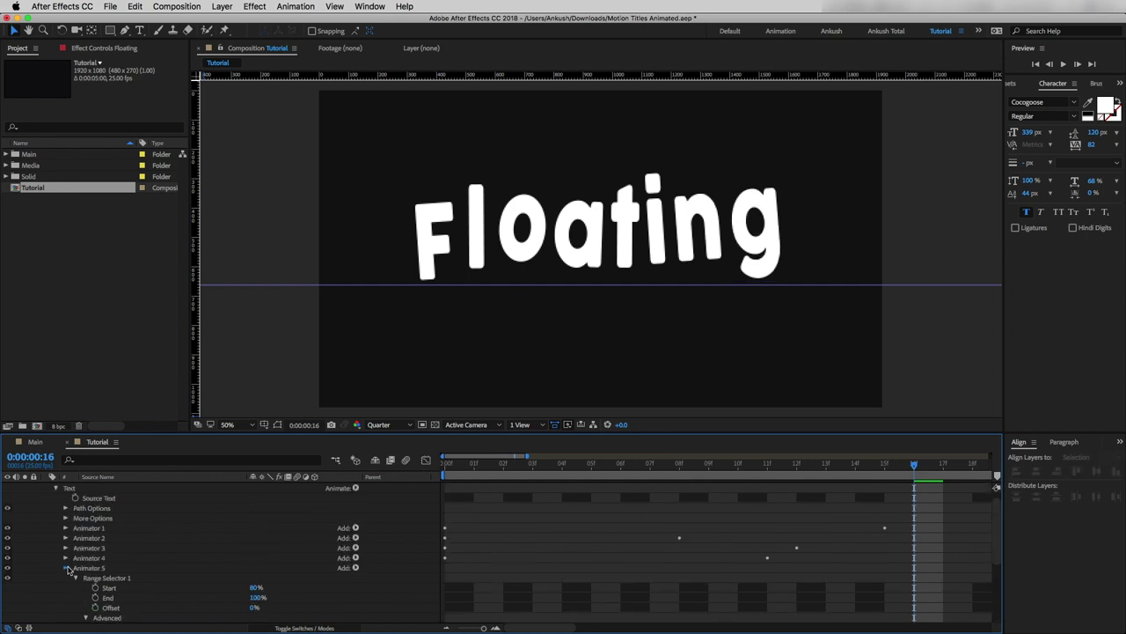
scroll(430, 487, "up", 1)
key("Home")
left_click_drag(430, 486, 430, 516)
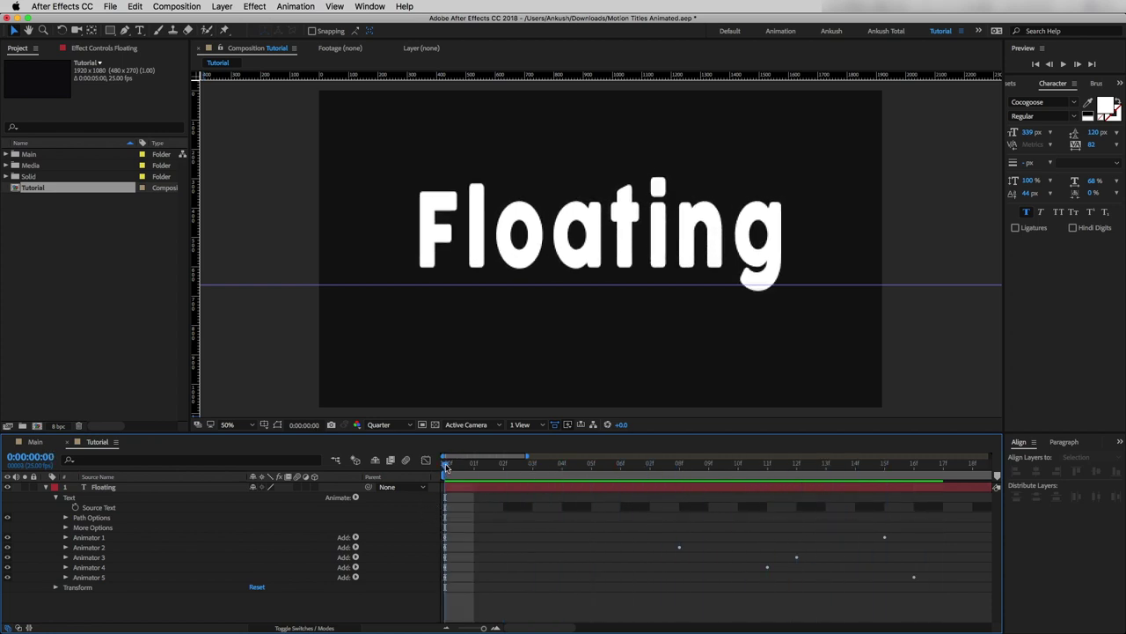
Show only the keyframed properties of the Floating layer and go to 0:00:04:24 with the whole timeline in view.
left_click(101, 488)
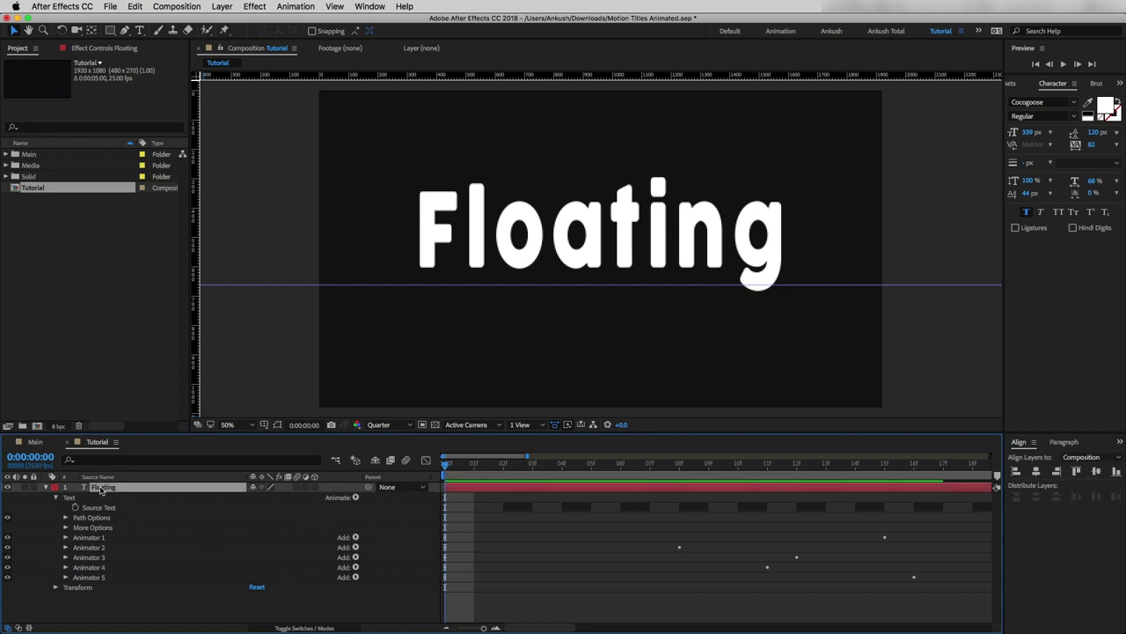
key("u")
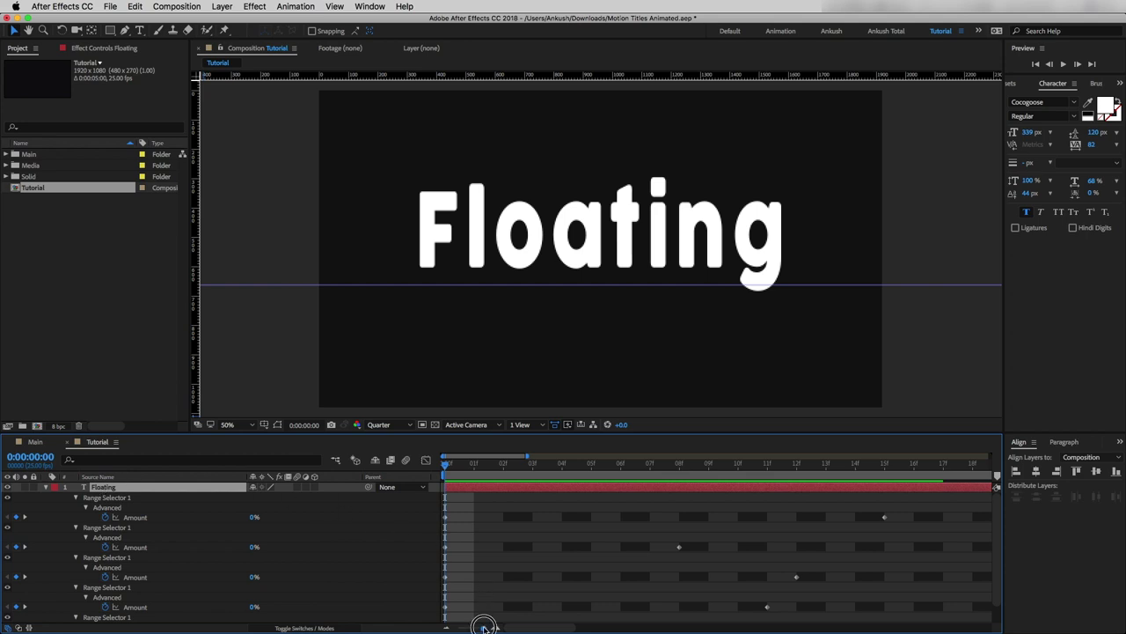
left_click_drag(483, 628, 440, 628)
left_click_drag(444, 466, 1089, 455)
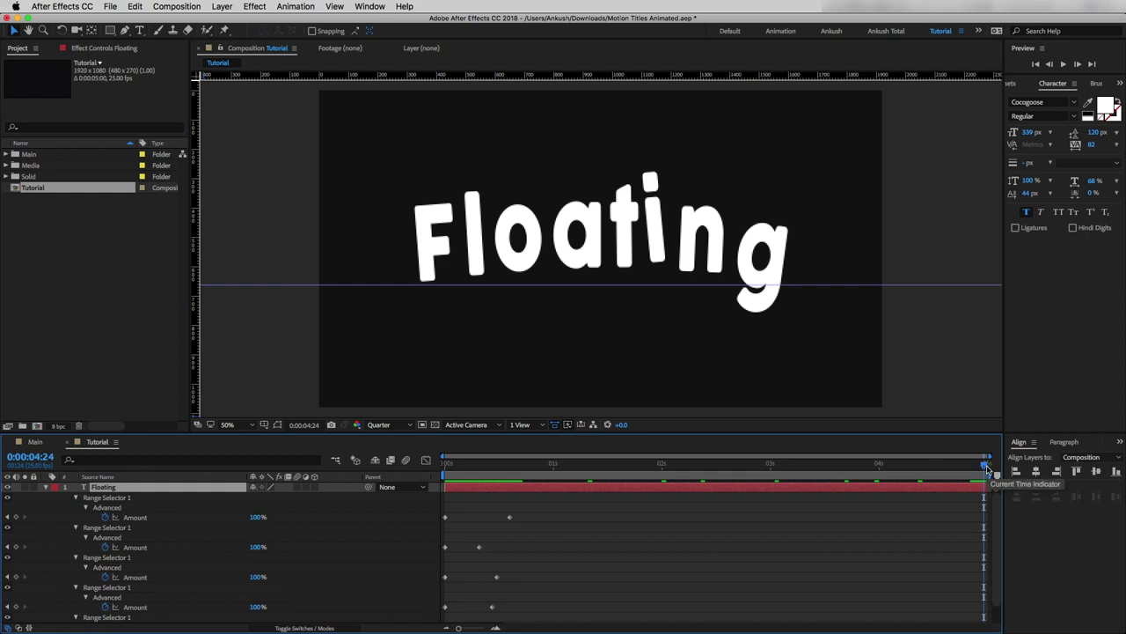
Copy the opening 0% Amount keyframe to 0:00:04:24 on all five animators' range selectors.
left_click(445, 517)
key("super+c")
key("super+v")
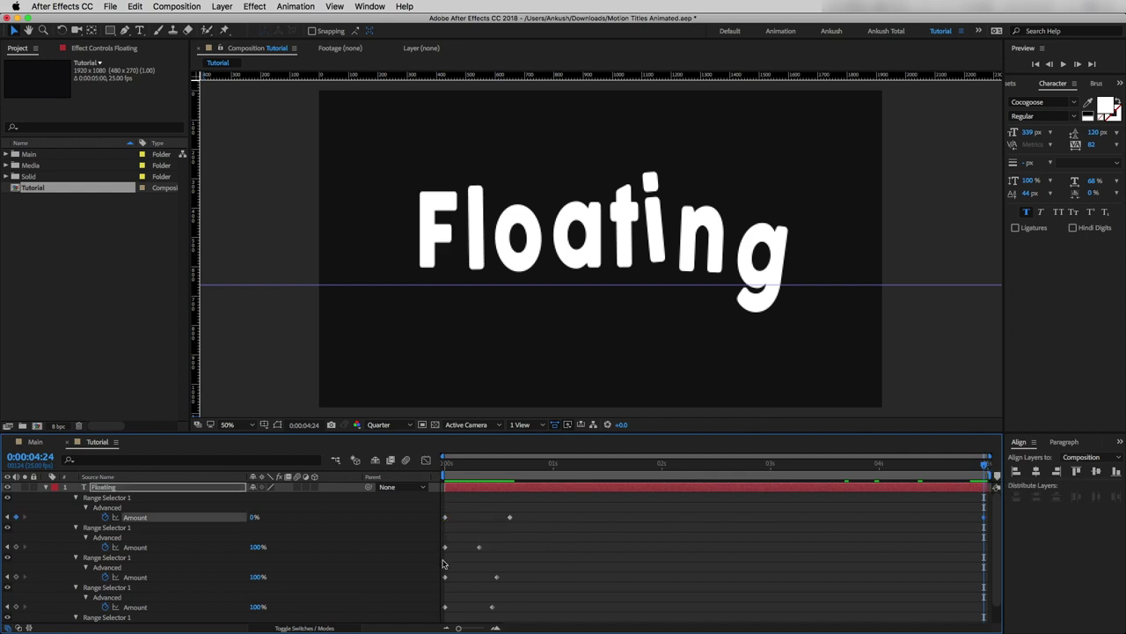
left_click(445, 547)
key("super+v")
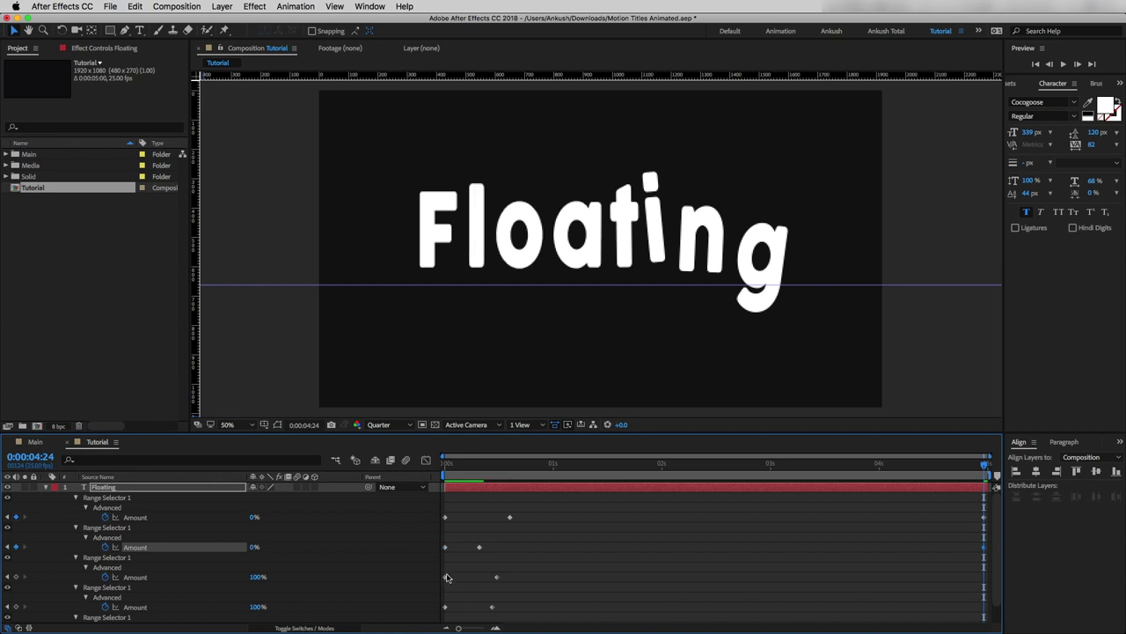
left_click(445, 576)
key("super+v")
left_click(445, 606)
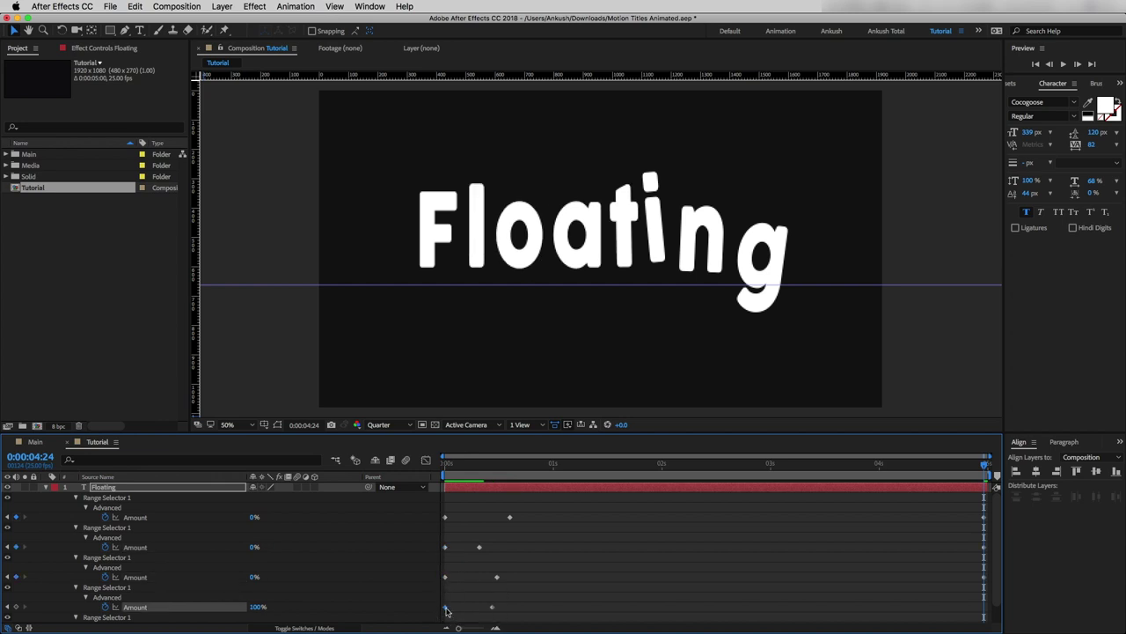
key("super+v")
scroll(446, 610, "down", 1)
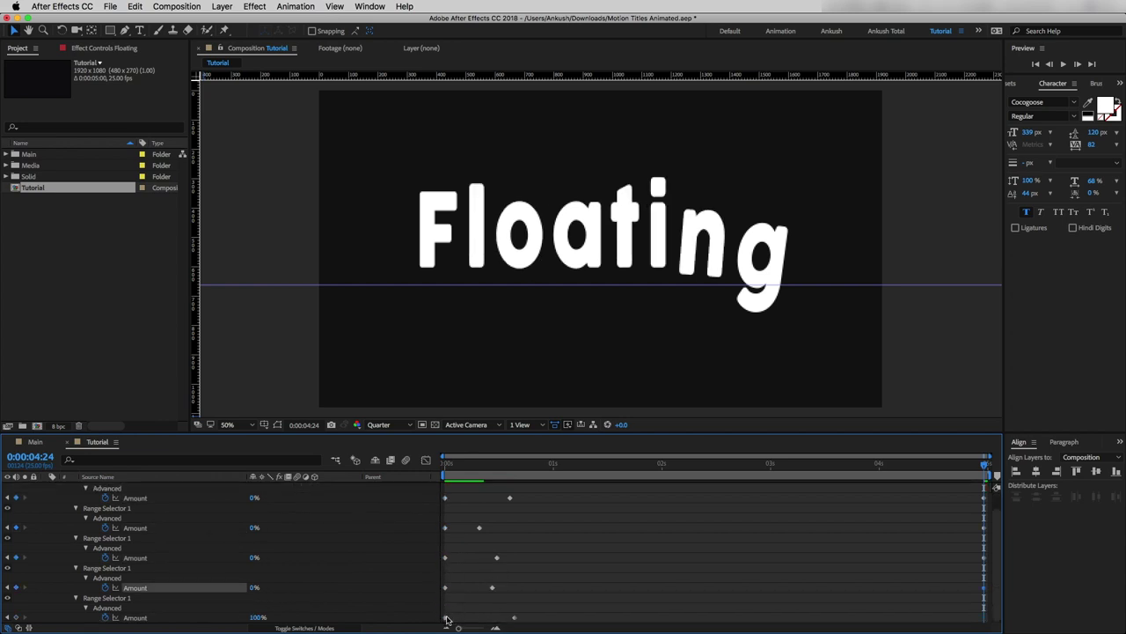
left_click(445, 617)
key("super+v")
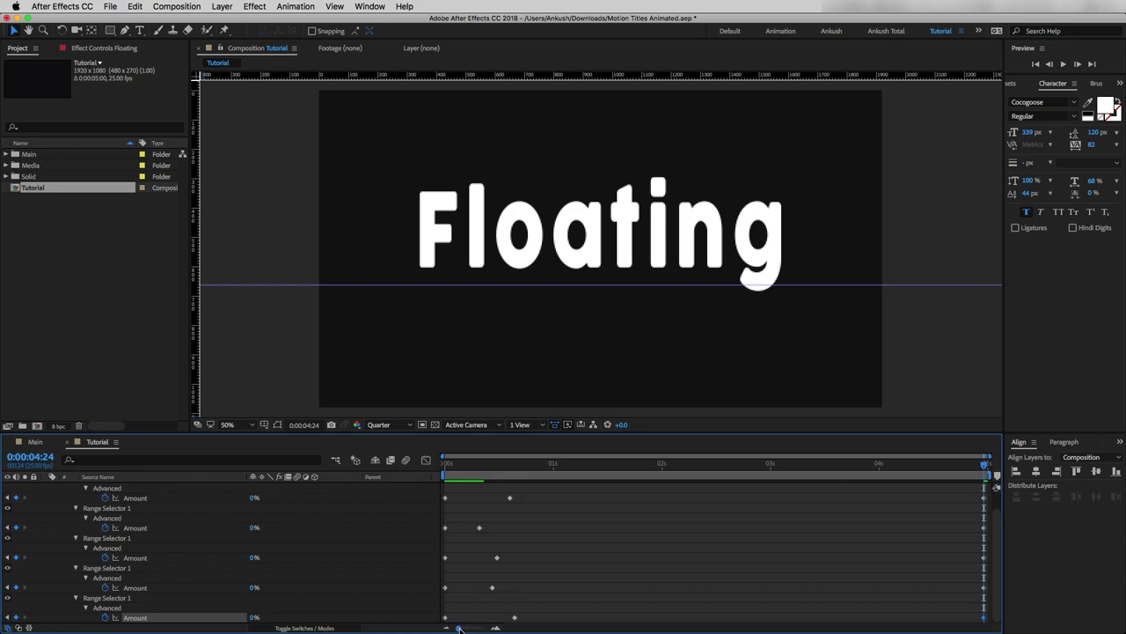
Select the last Amount keyframes of all five animators and align them with the end of the composition.
left_click_drag(460, 628, 510, 627)
left_click(841, 464)
left_click_drag(947, 487, 985, 620)
Add a 100% Amount keyframe to Animator 1 at 0:00:04:10.
left_click_drag(845, 466, 547, 471)
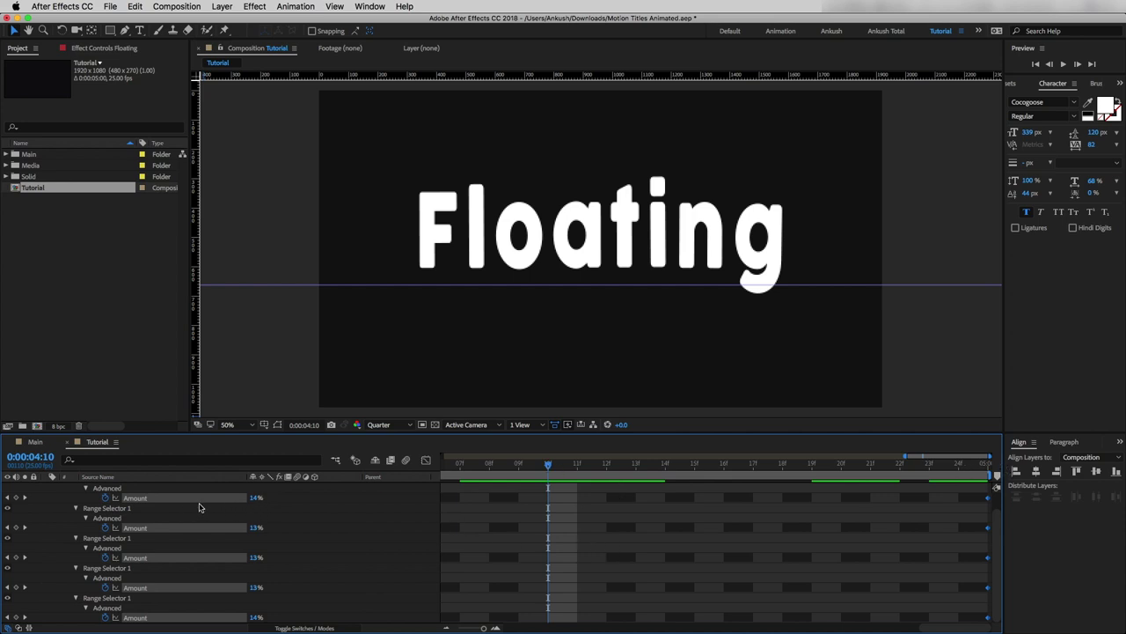
left_click(255, 498)
type("100")
key("Return")
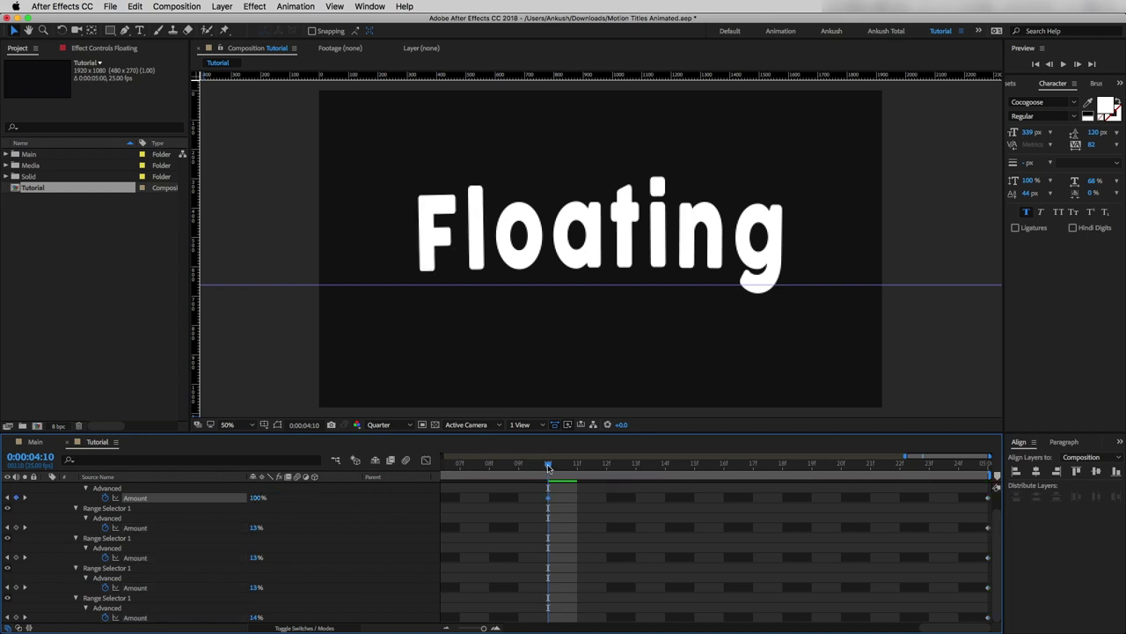
Add a 100% Amount keyframe to Animator 2 at 0:00:04:17.
left_click_drag(548, 465, 742, 512)
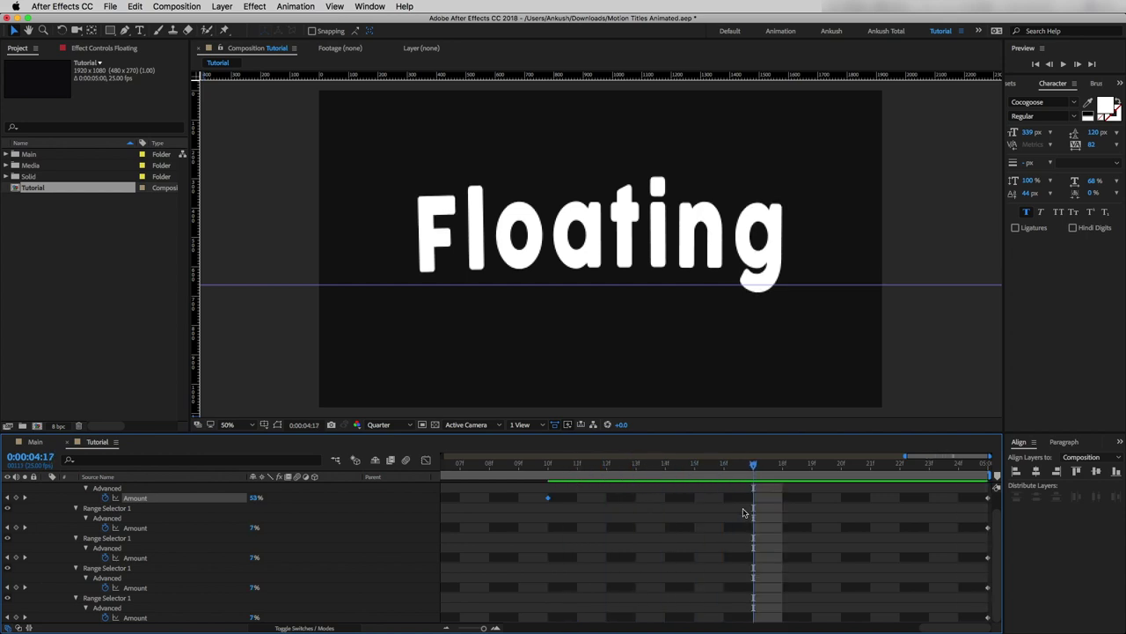
left_click(253, 527)
type("1")
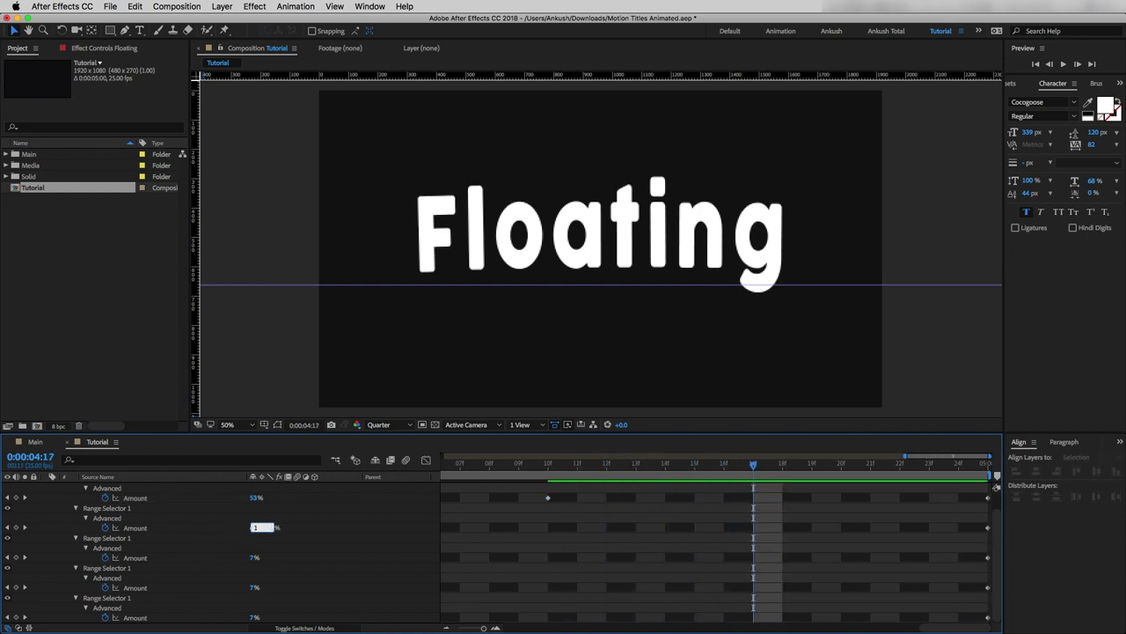
type("00")
key("Return")
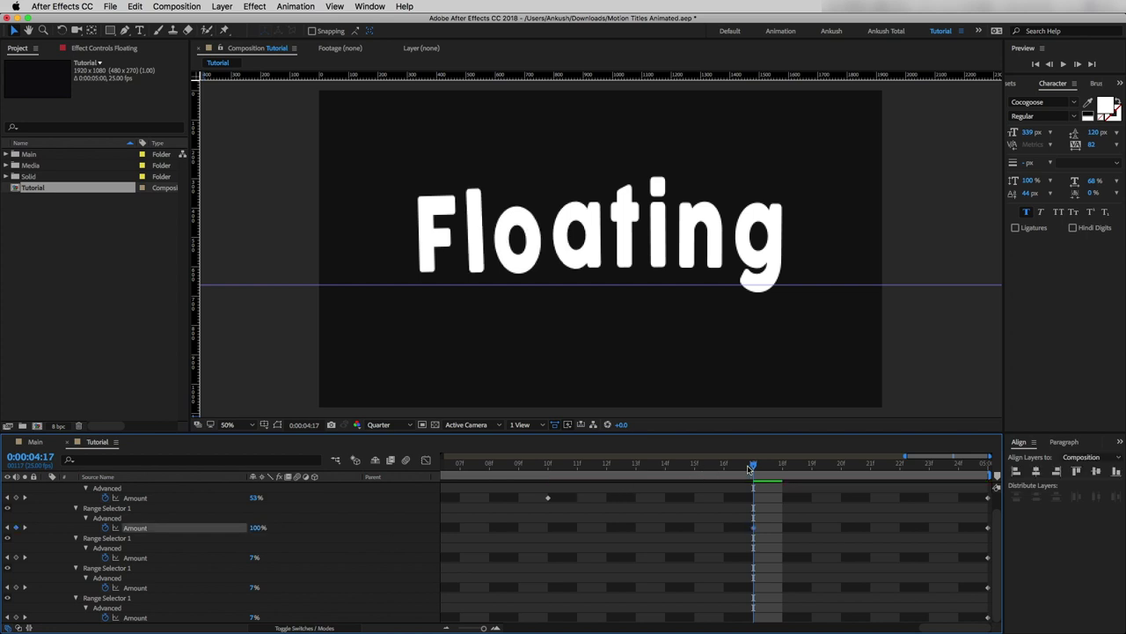
Add a 100% Amount keyframe to Animator 3 at 0:00:04:13.
left_click_drag(754, 468, 638, 478)
left_click(255, 557)
type("100")
key("Return")
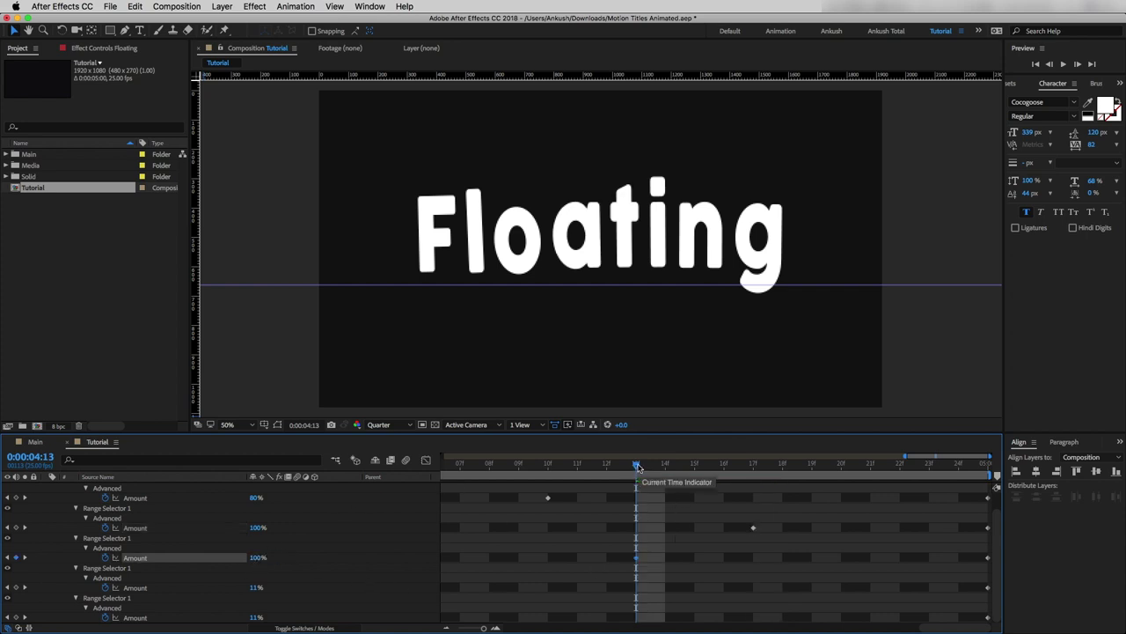
Add a 100% Amount keyframe to Animator 4 at 0:00:04:14.
left_click_drag(637, 465, 519, 483)
left_click(257, 588)
type("100")
key("Return")
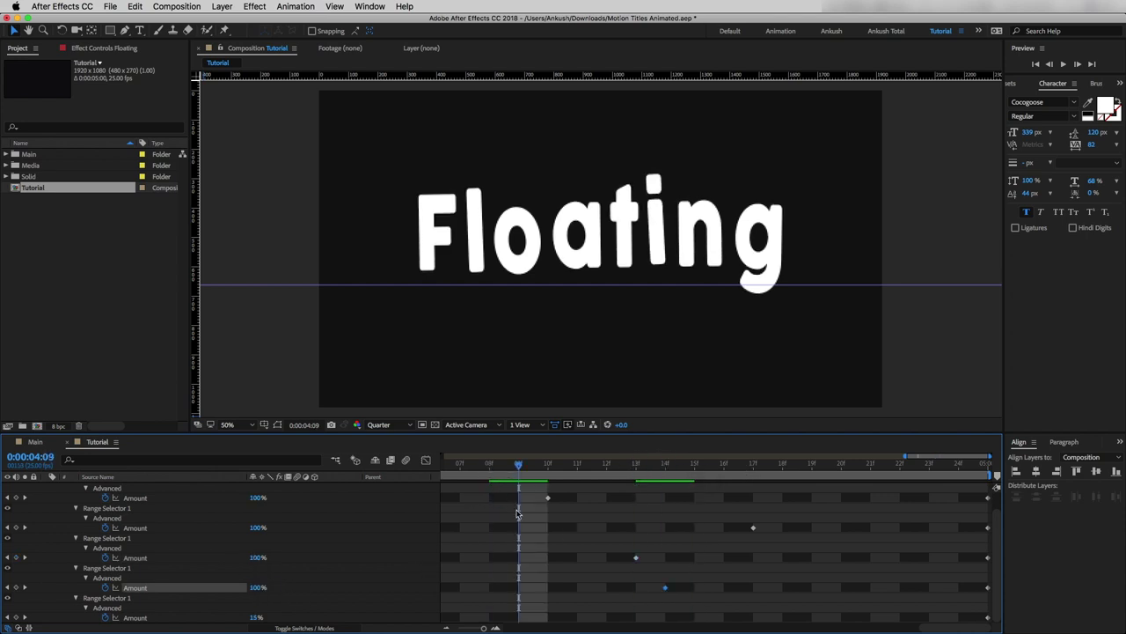
Add a 100% Amount keyframe to Animator 5 at 0:00:04:09.
left_click(257, 617)
type("100")
key("Return")
Collapse the Floating layer's properties and preview the animation from the start of the composition.
key(";")
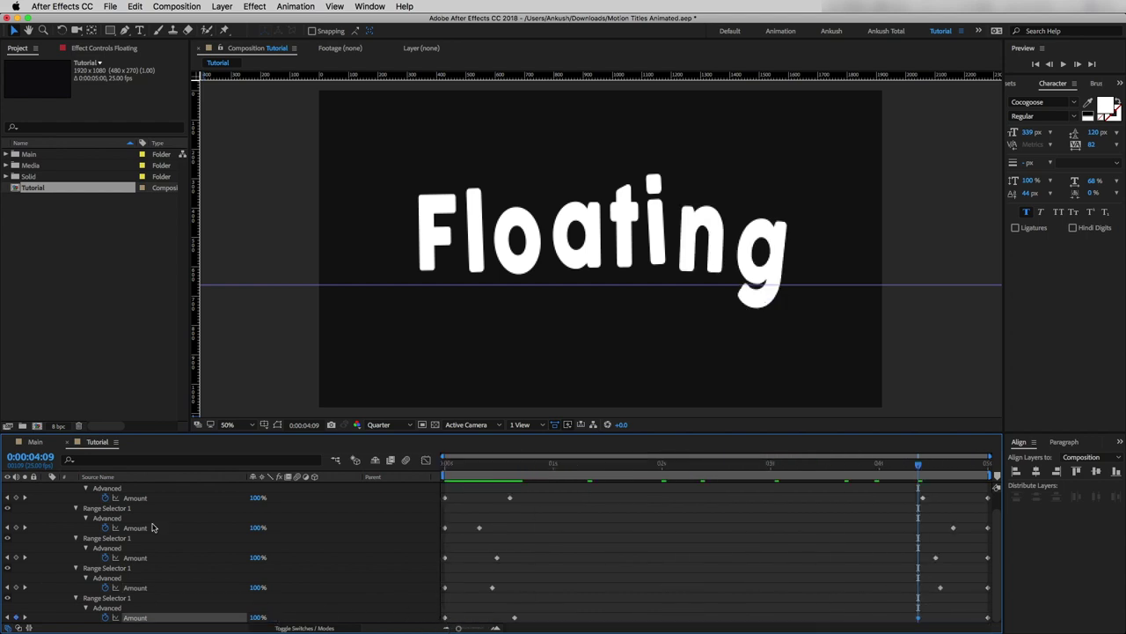
key("u")
key("Home")
key("space")
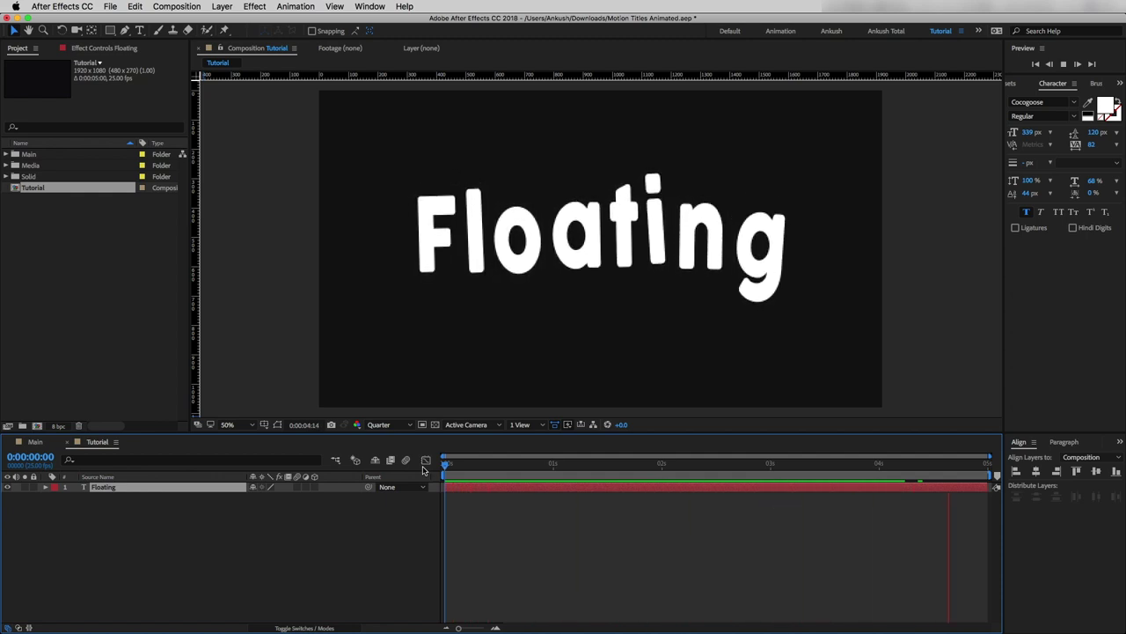
Stop the preview and pre-compose the Floating layer as "Text Precomp", moving all attributes into the new composition.
key("space")
right_click(102, 487)
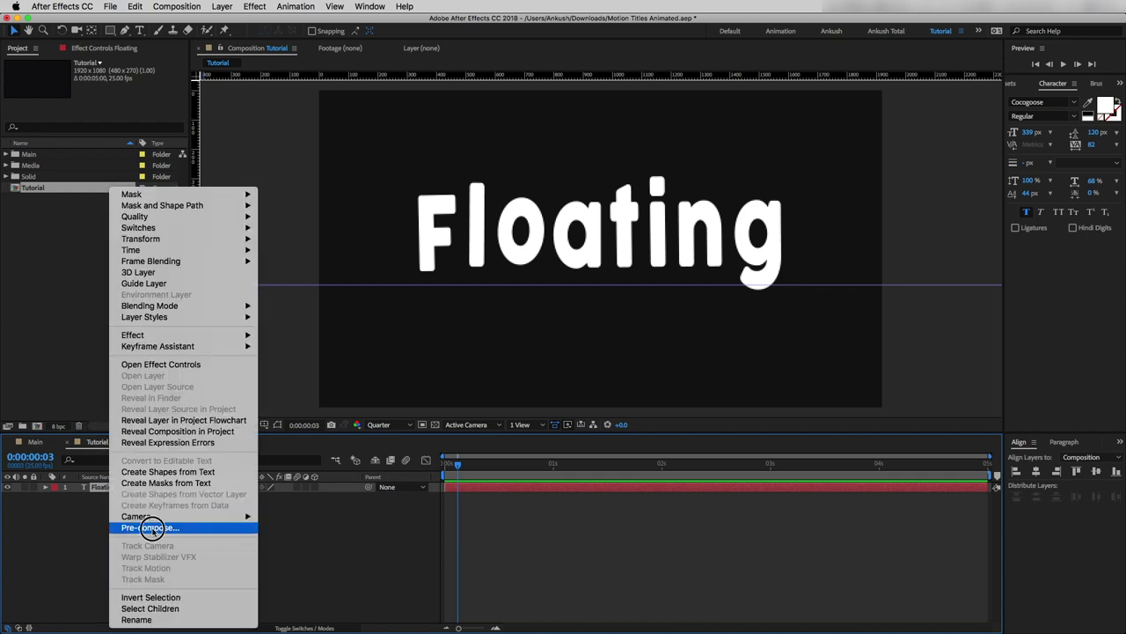
left_click(148, 528)
type("Text Precomp")
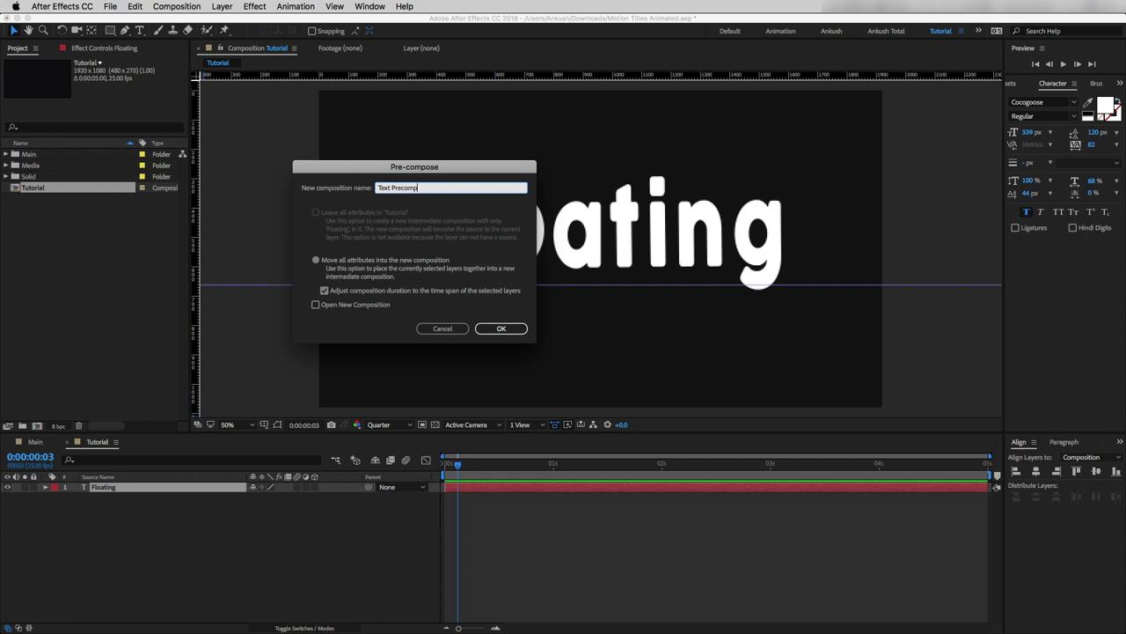
key("Return")
Create a black 1920 x 1080 px solid named "1" in the Tutorial composition.
left_click(232, 533)
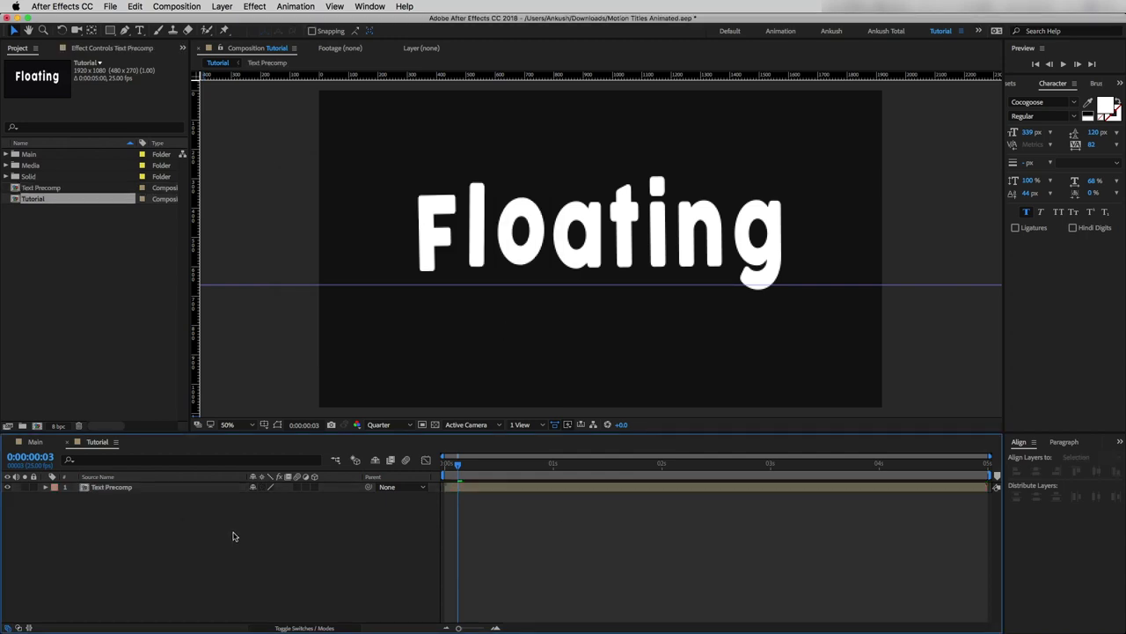
right_click(234, 535)
mouse_move(255, 504)
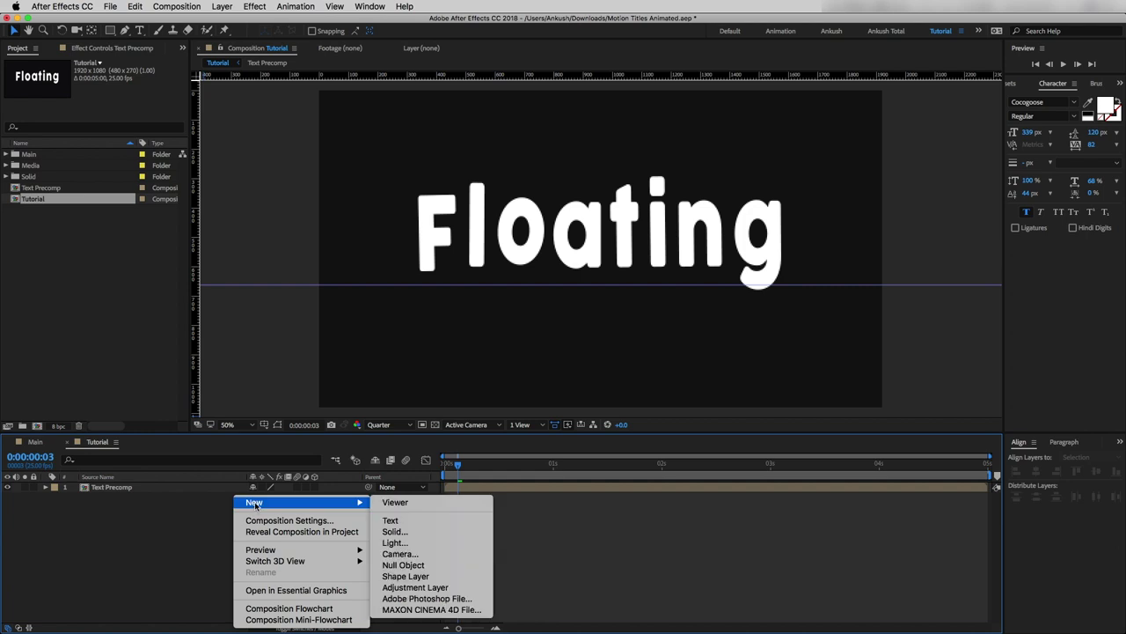
left_click(400, 532)
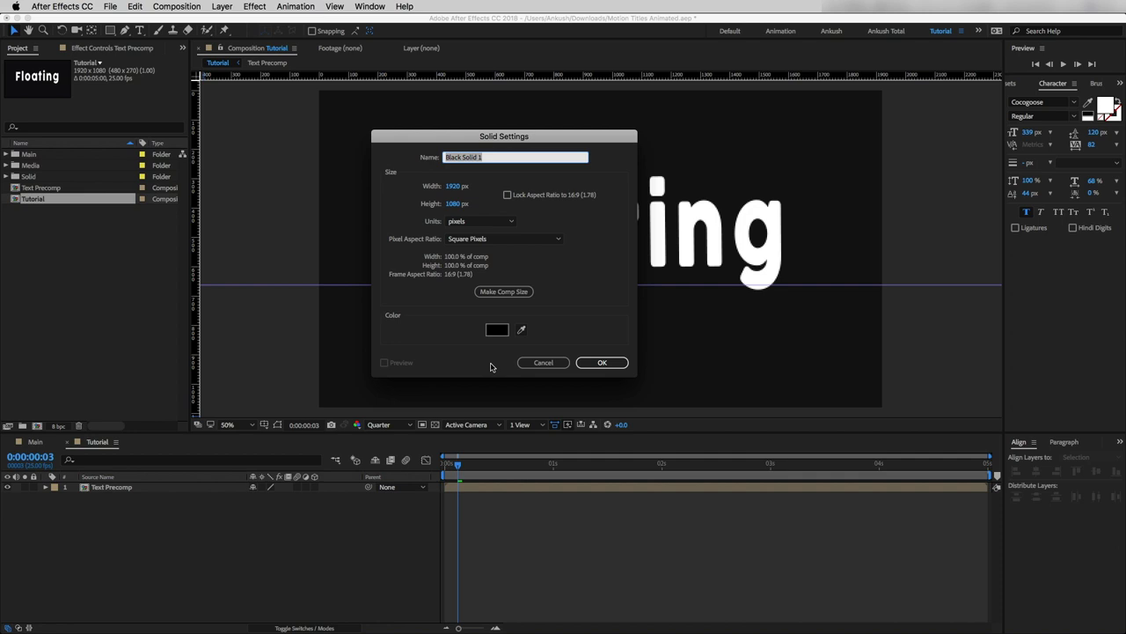
type("1")
left_click(602, 362)
Return to the start of the composition and hide the rulers and guides in the viewer.
left_click_drag(458, 466, 443, 465)
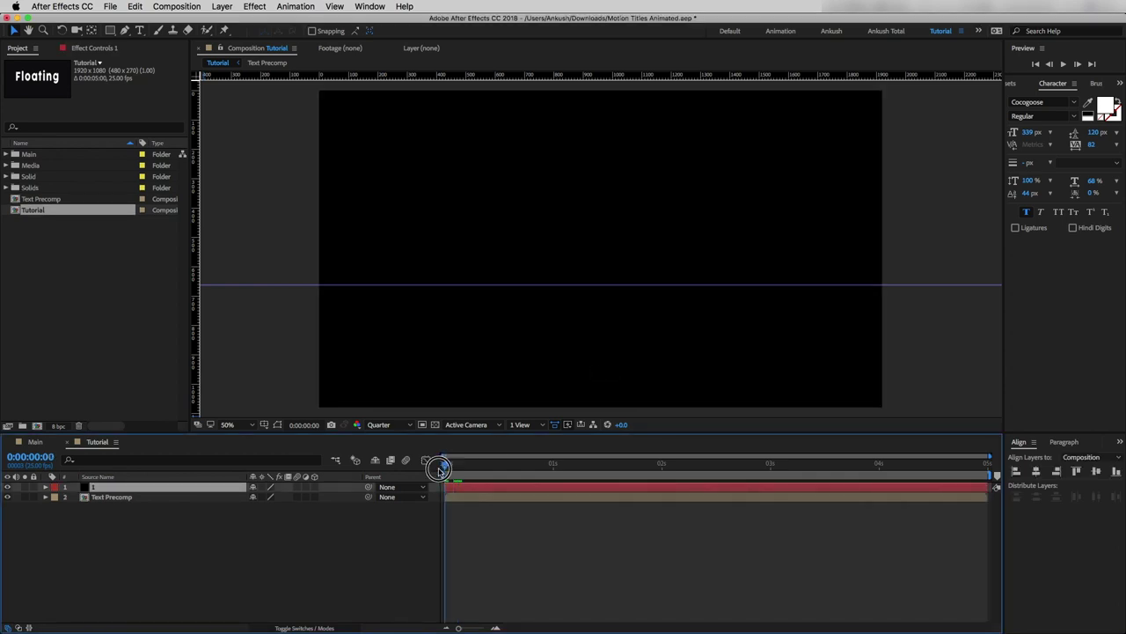
left_click(304, 454)
left_click(264, 424)
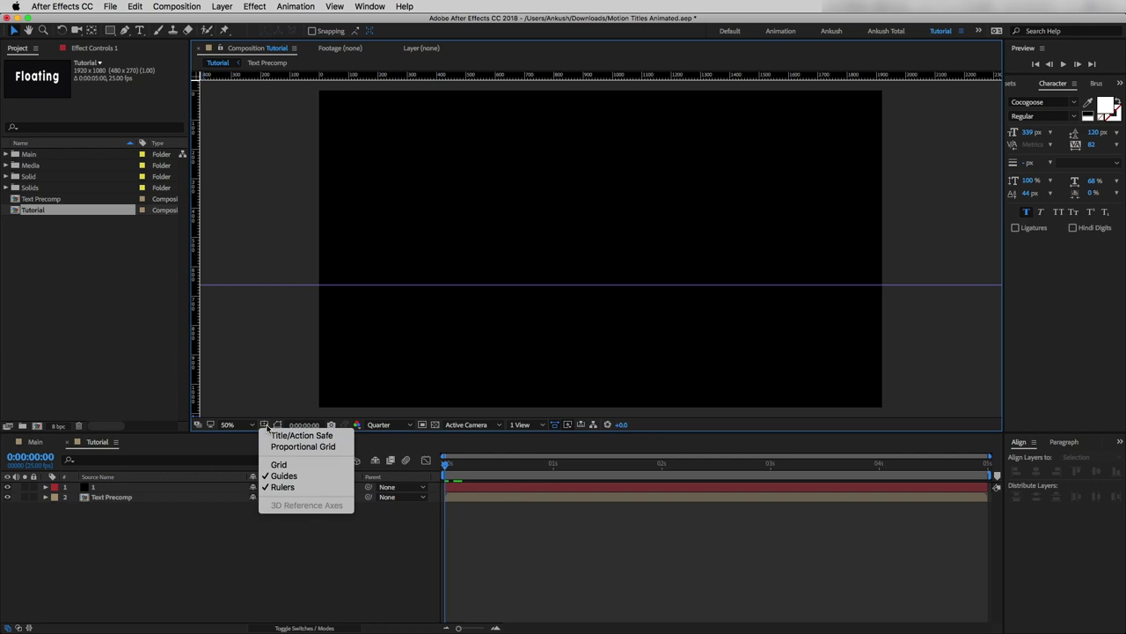
left_click(284, 486)
key("super+a")
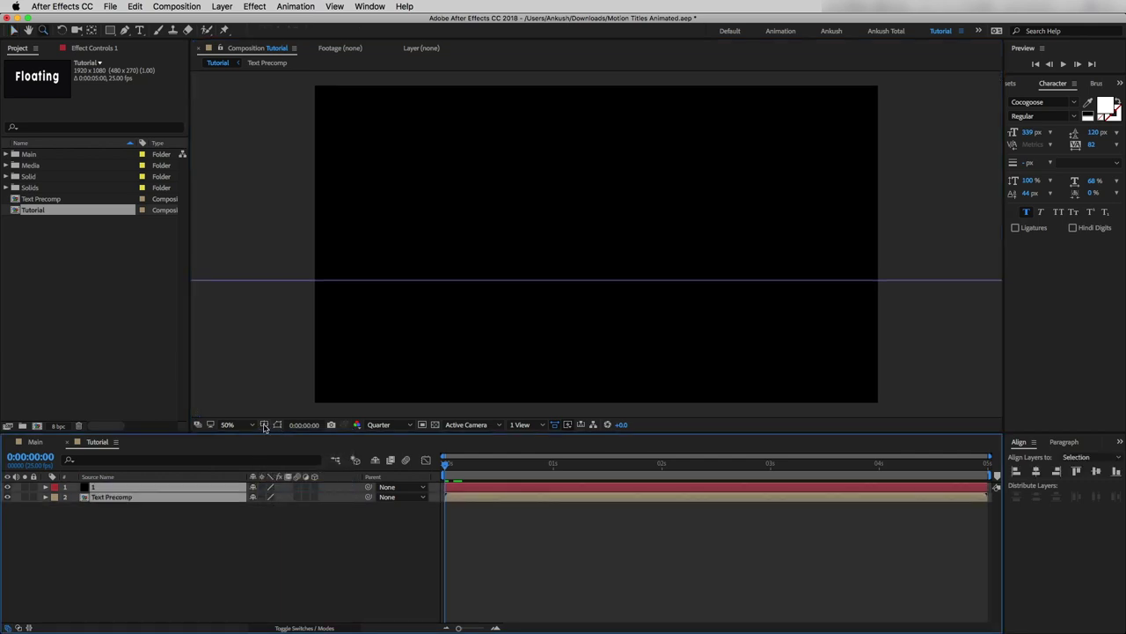
left_click(264, 424)
left_click(283, 475)
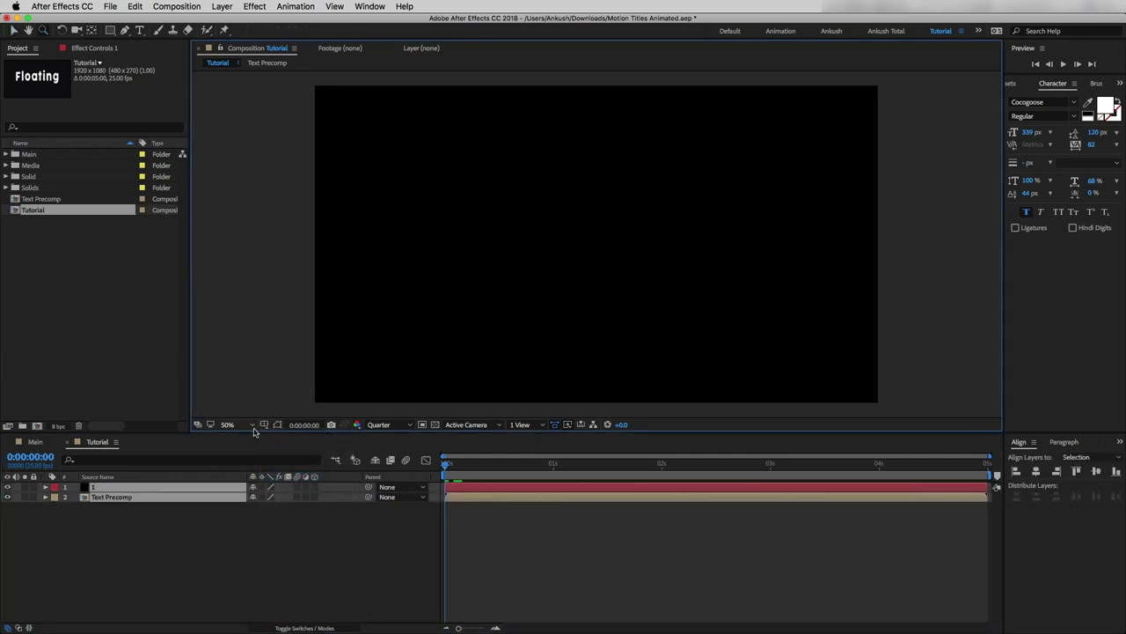
left_click(148, 533)
Find the Turbulent Noise effect by searching "turbu" and apply it to solid 1.
left_click(105, 486)
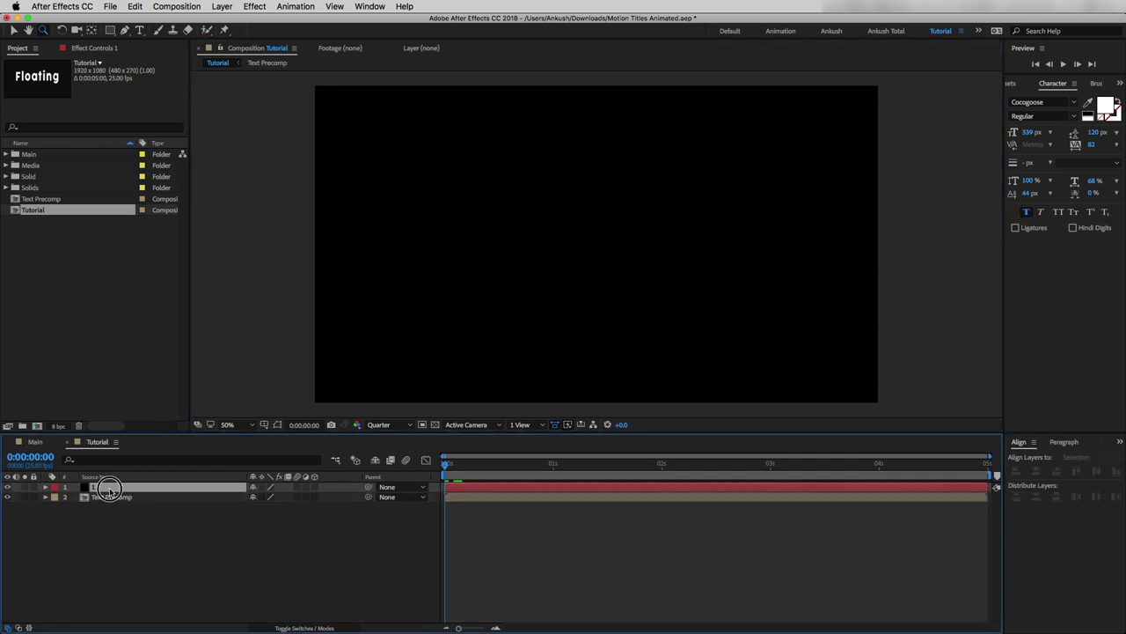
left_click(1020, 84)
type("turbu")
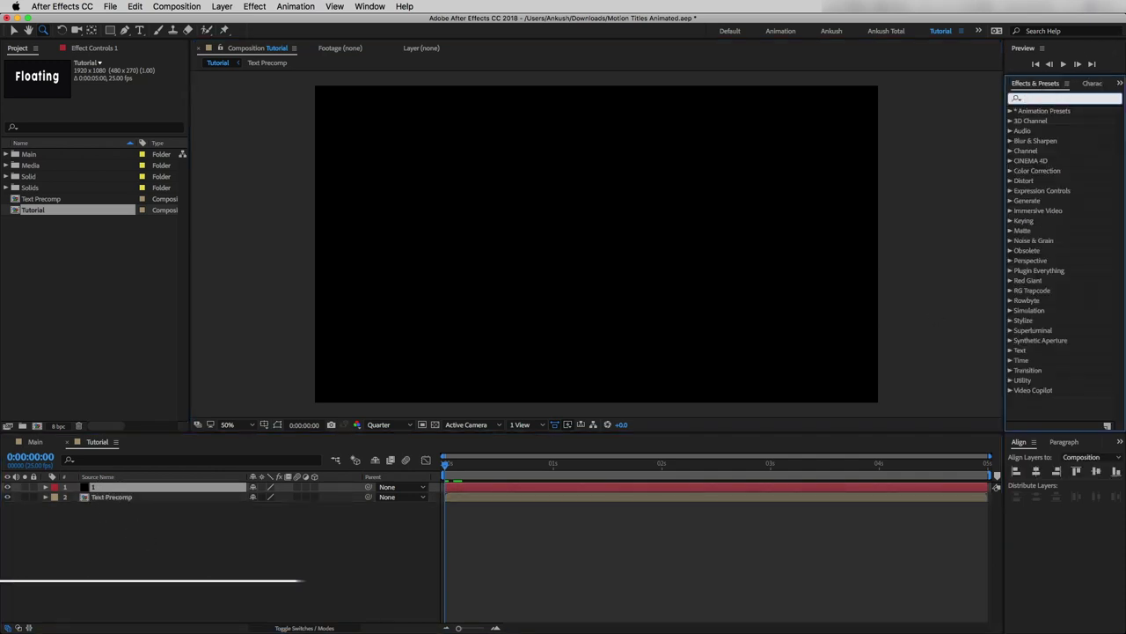
left_click_drag(1058, 141, 106, 486)
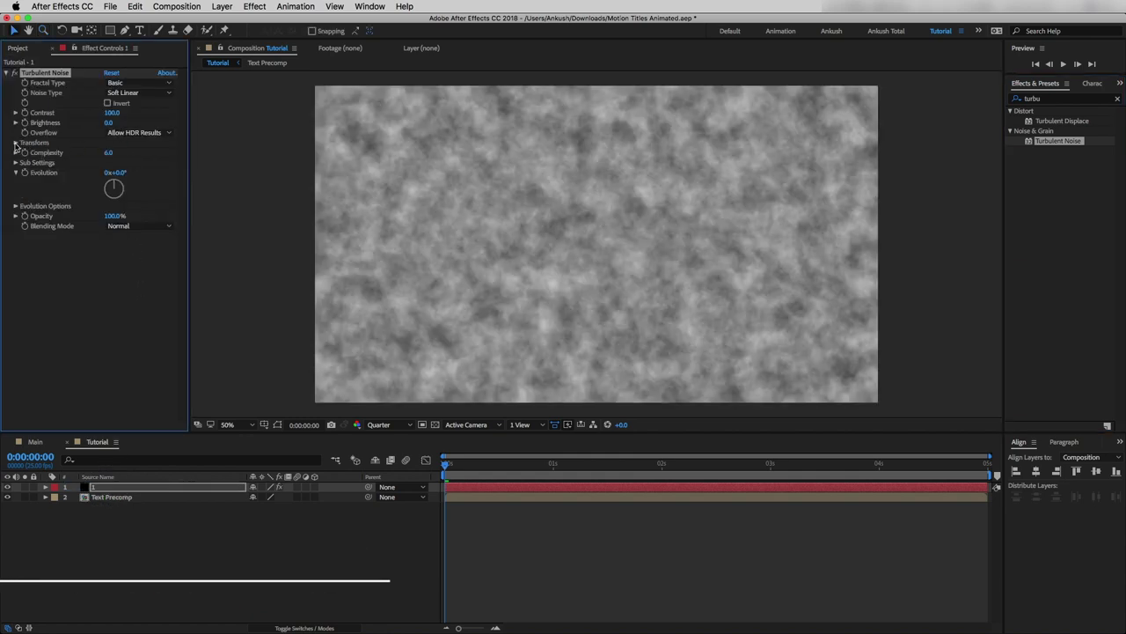
Turn off the noise's Uniform Scaling and set Scale Width to 600 and Scale Height to 20.
left_click(16, 143)
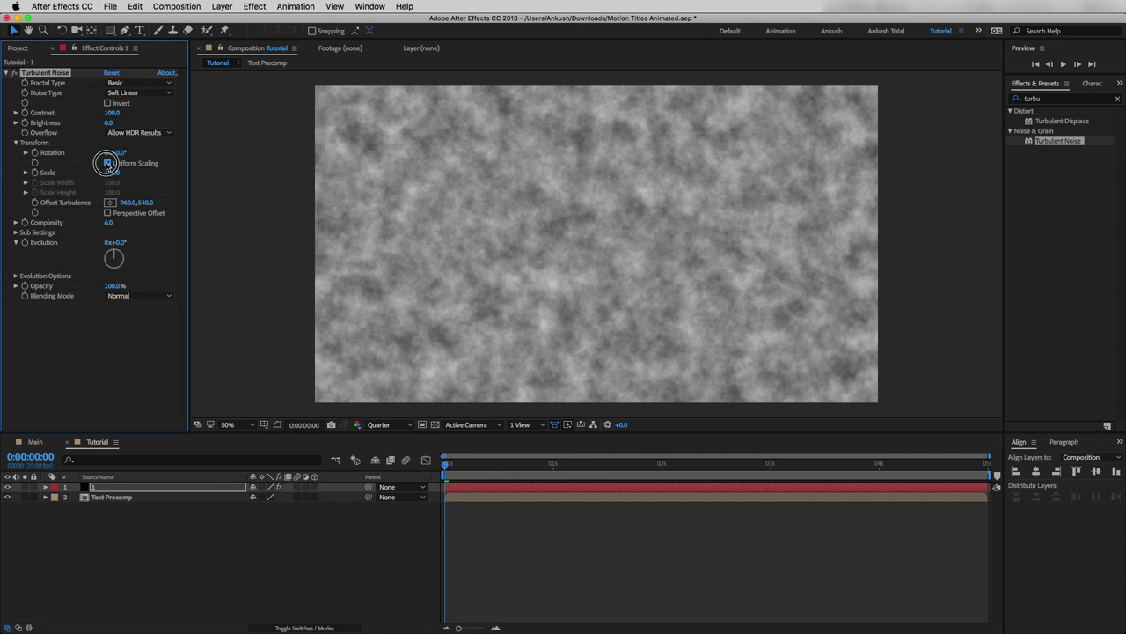
left_click(108, 163)
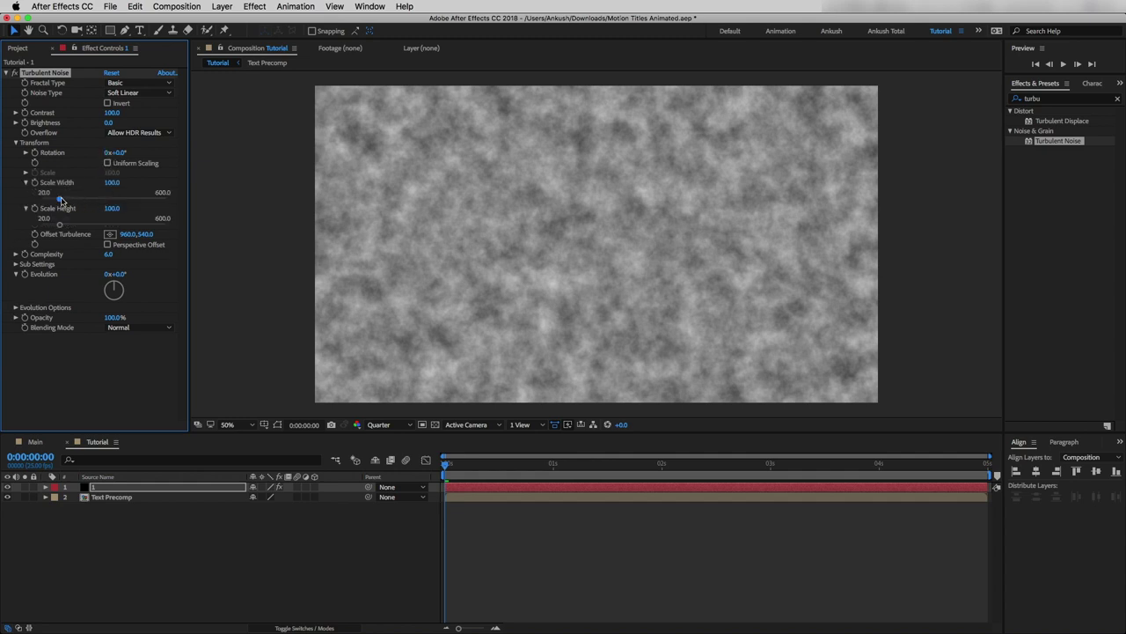
left_click_drag(60, 199, 169, 208)
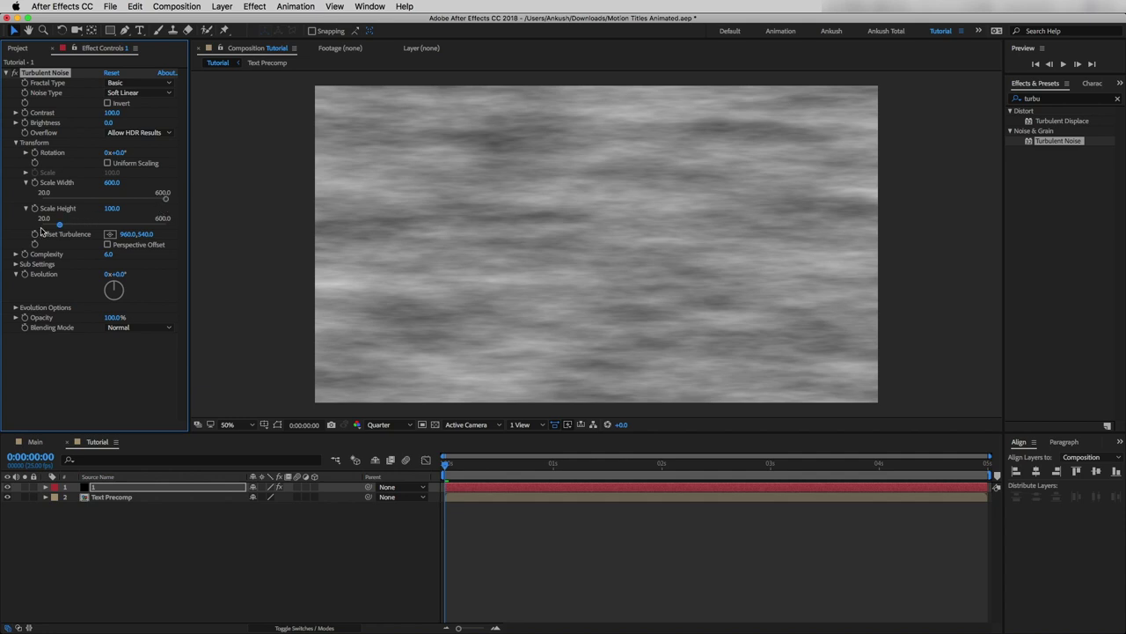
left_click_drag(60, 227, 35, 227)
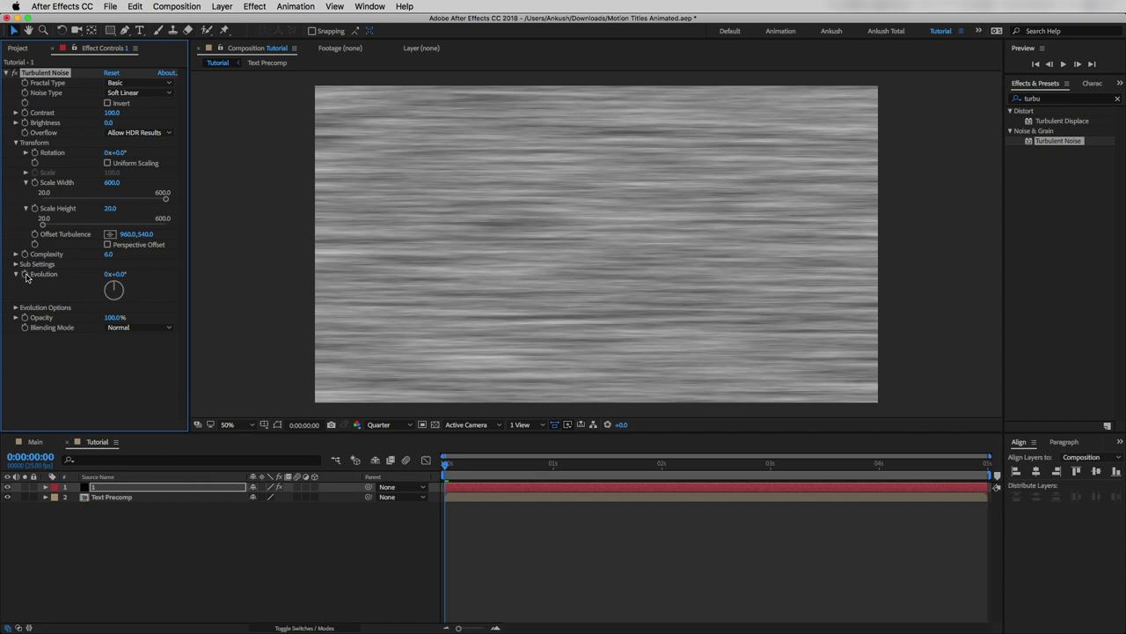
Animate the noise's Evolution from 0 revolutions at 0:00:00:00 to 3 revolutions at 0:00:04:24.
left_click(27, 277)
left_click_drag(446, 463, 1064, 511)
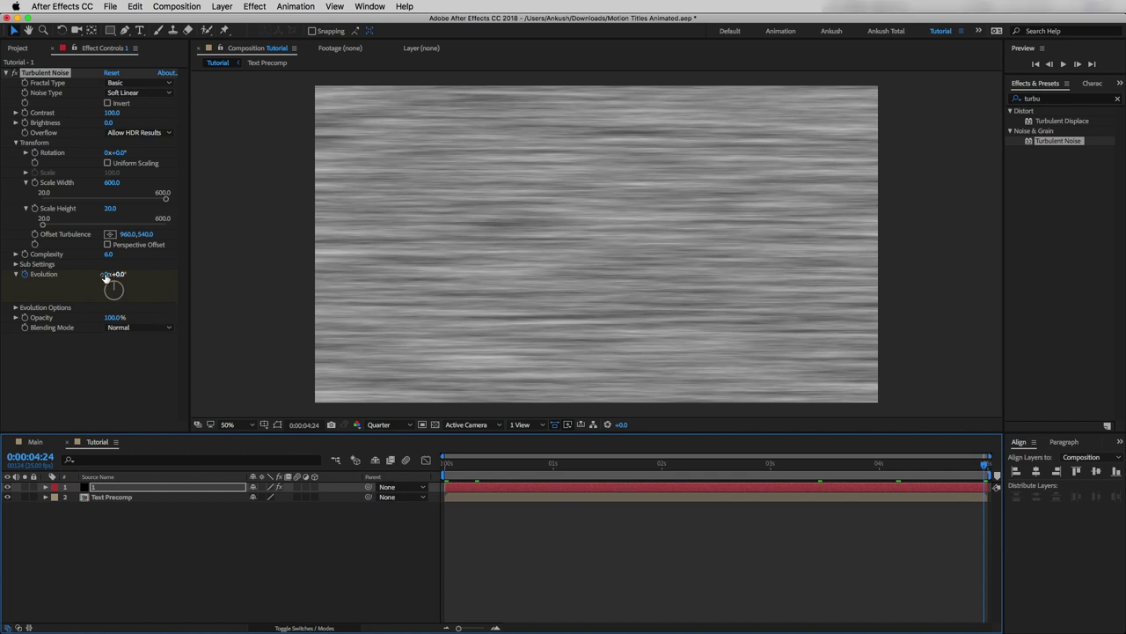
left_click(109, 274)
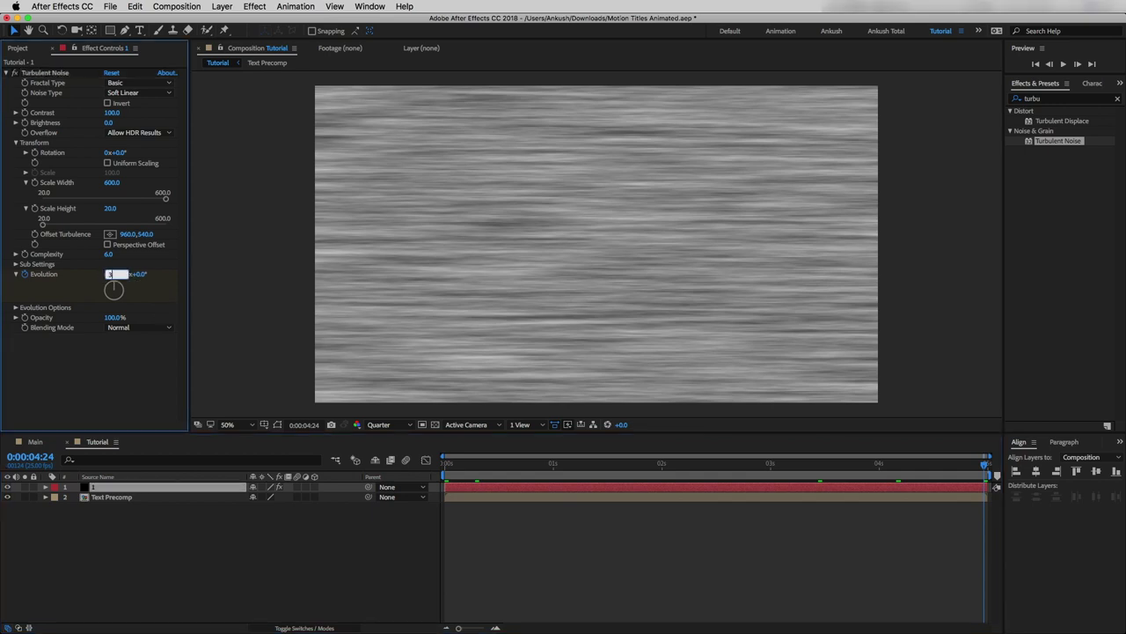
type("5")
key("Return")
Preview the noise from the start, then add a 100% Opacity keyframe to solid 1 at 0:00:04:00.
left_click_drag(984, 463, 333, 486)
left_click(108, 487)
key("t")
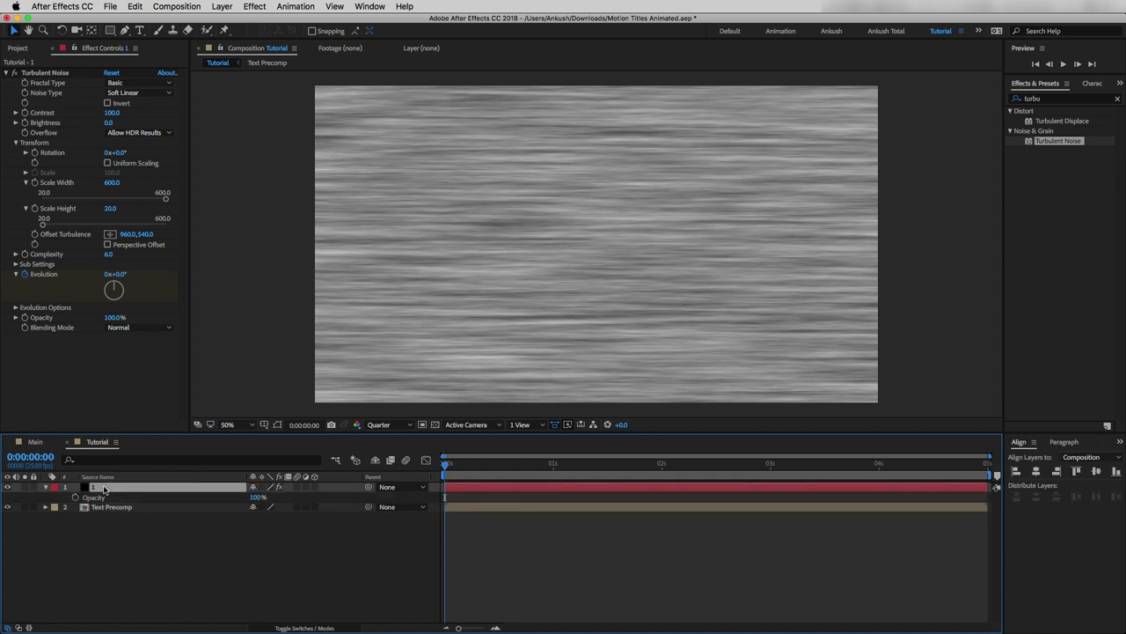
key("space")
left_click(784, 478)
left_click_drag(784, 478, 879, 475)
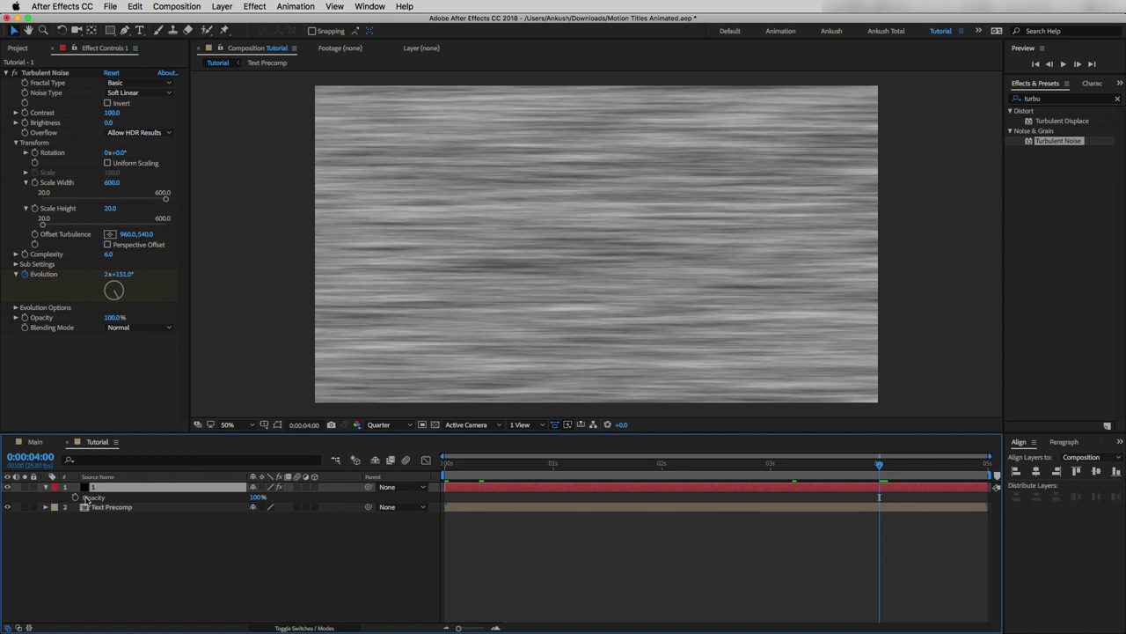
left_click(76, 497)
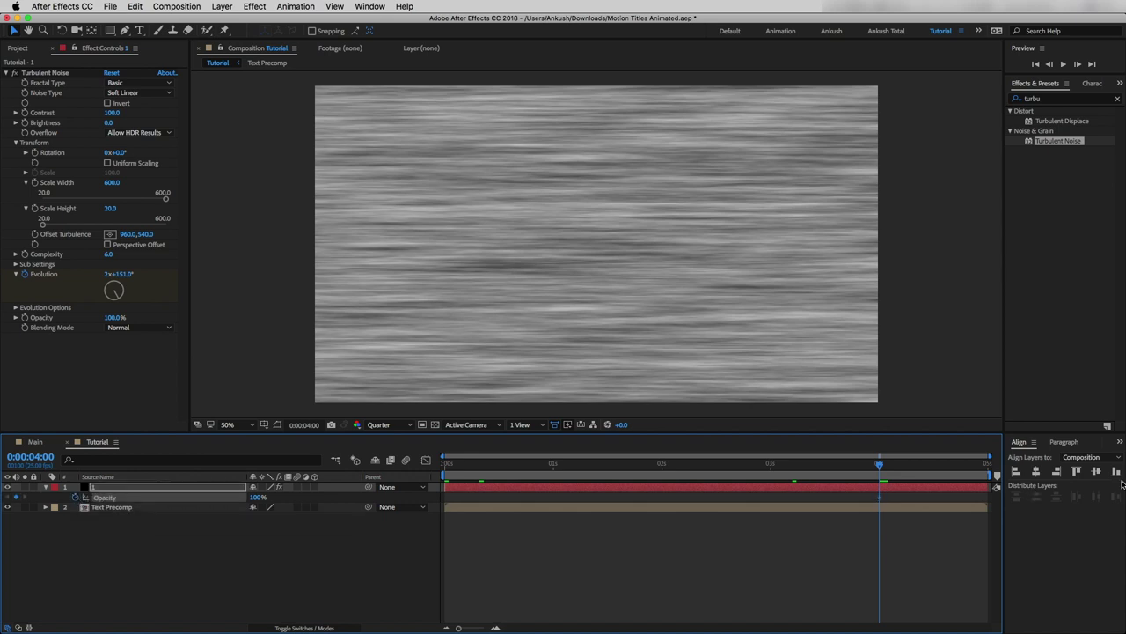
Set solid 1's Opacity to 0% at 0:00:04:24.
left_click_drag(880, 464, 1012, 473)
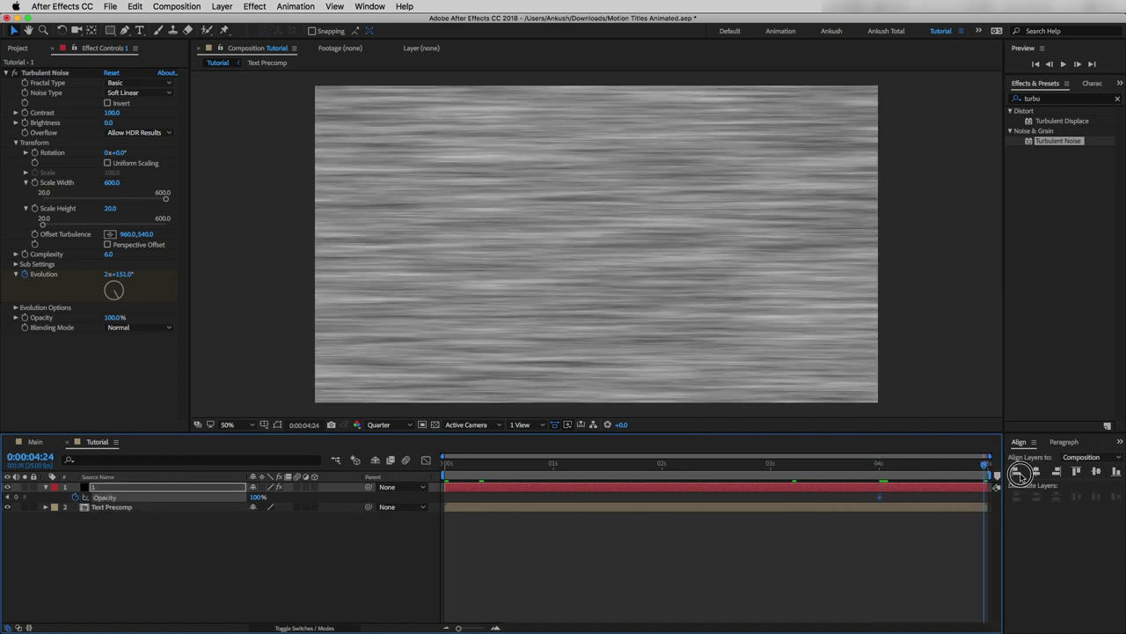
left_click_drag(255, 497, 214, 503)
left_click(254, 498)
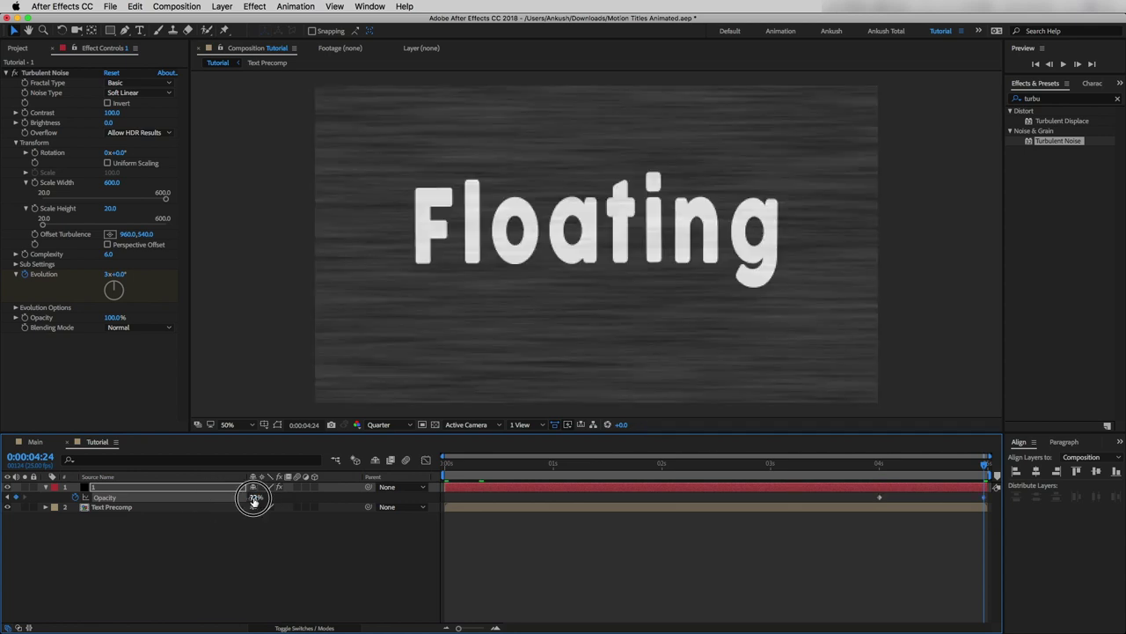
type("0")
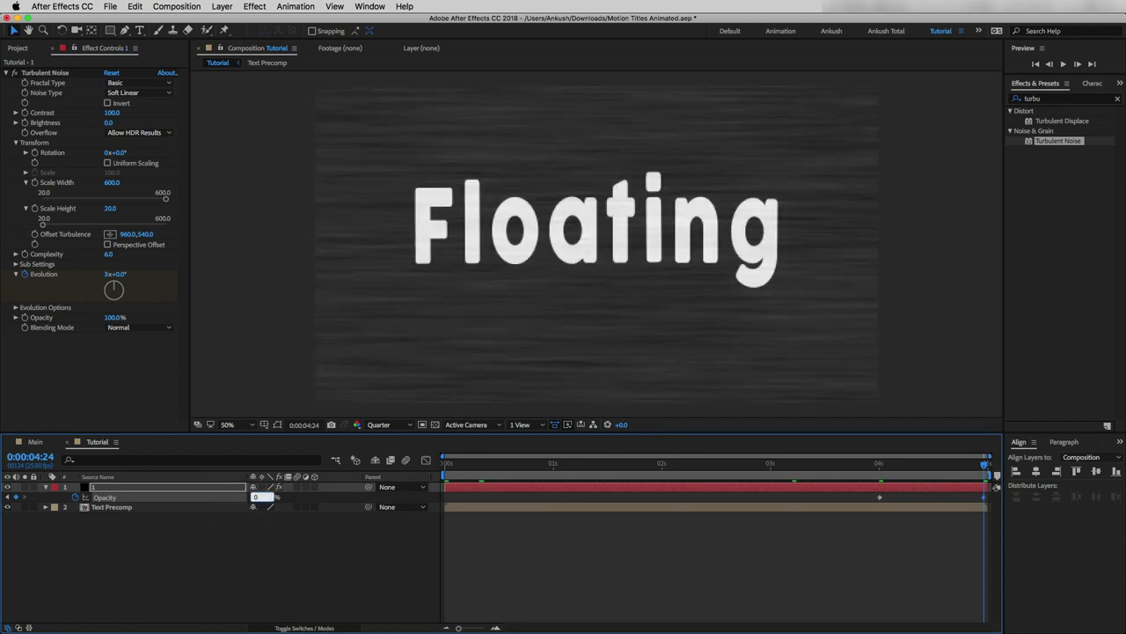
key("Return")
left_click(244, 543)
Duplicate the noise solid and reveal the copy's animated properties.
left_click(136, 491)
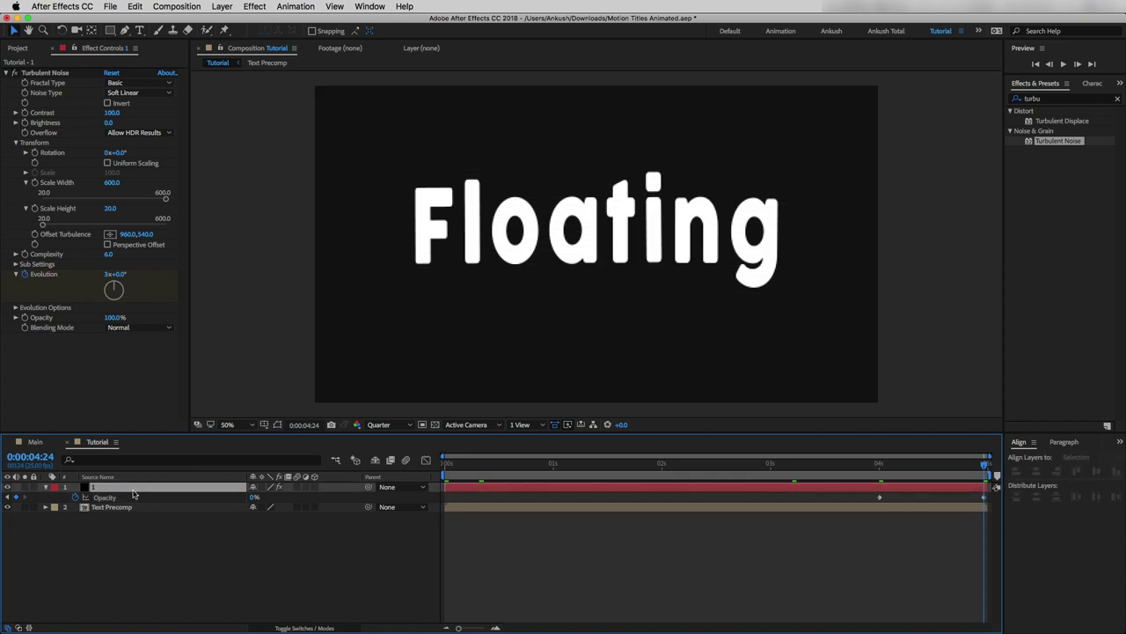
key("super+d")
key("u")
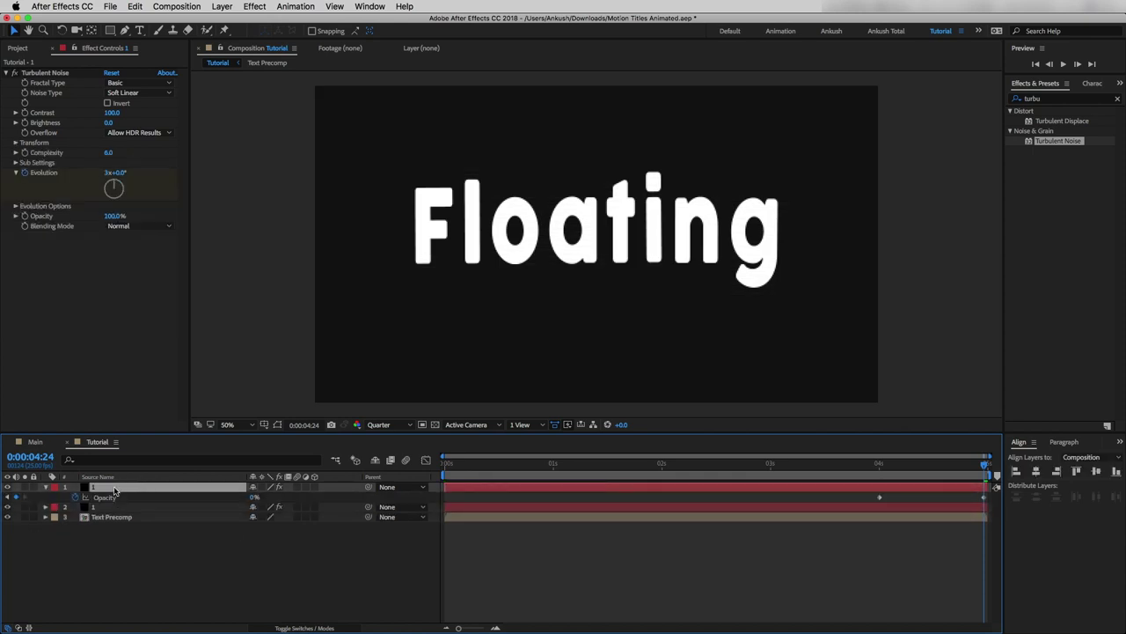
Remove the Opacity keyframes from the duplicated solid, leaving it at 100%, and remove its Evolution keyframes.
left_click_drag(988, 464, 871, 465)
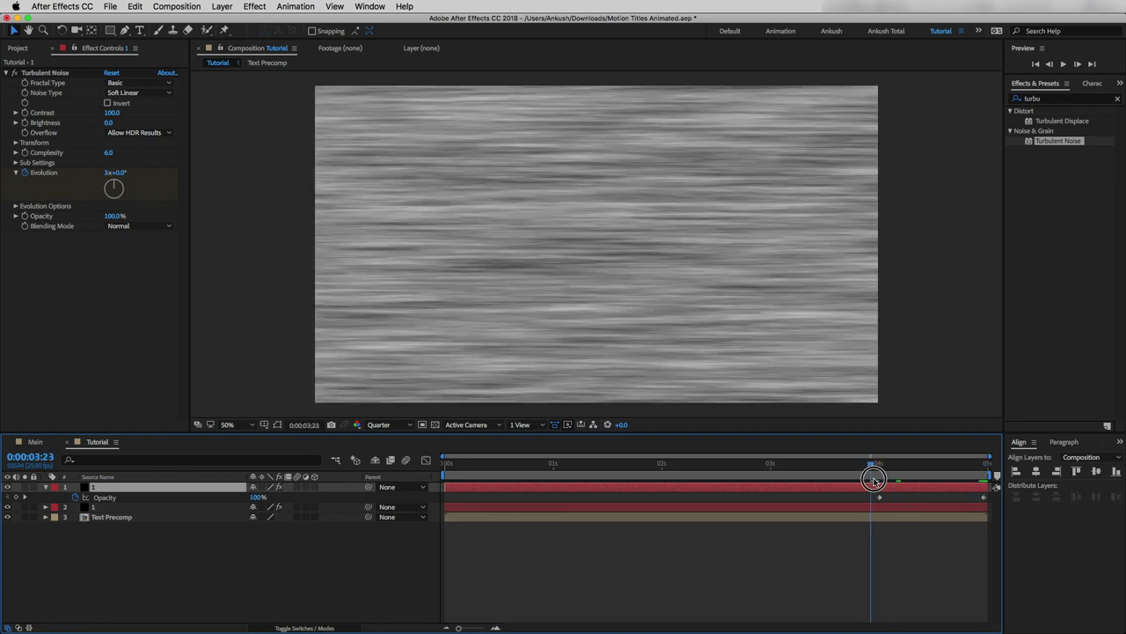
left_click(76, 498)
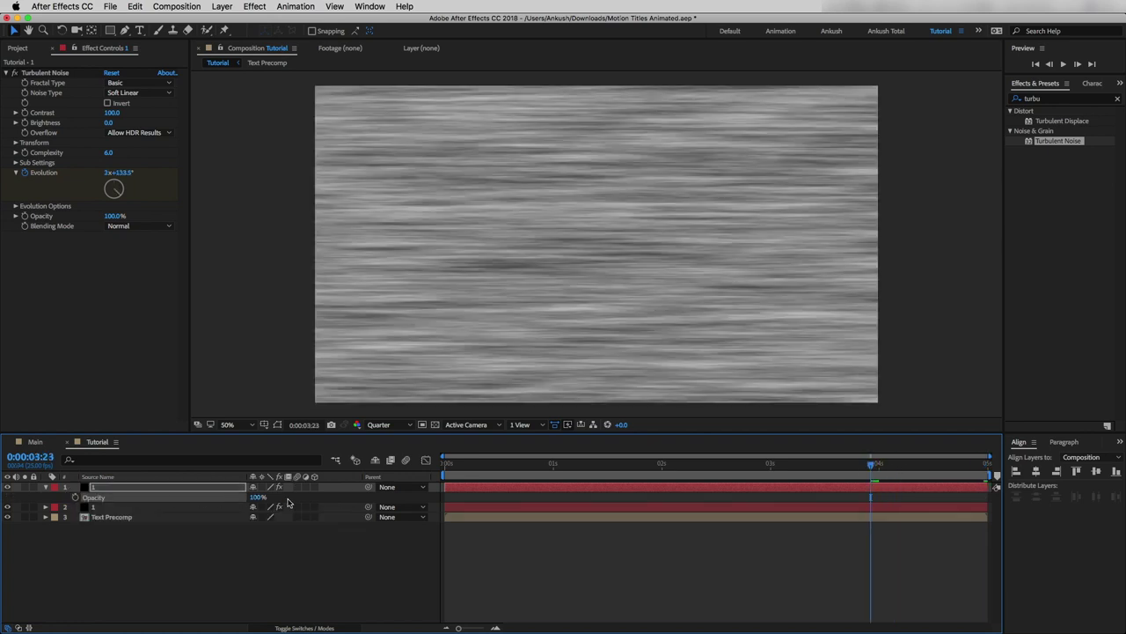
left_click(99, 488)
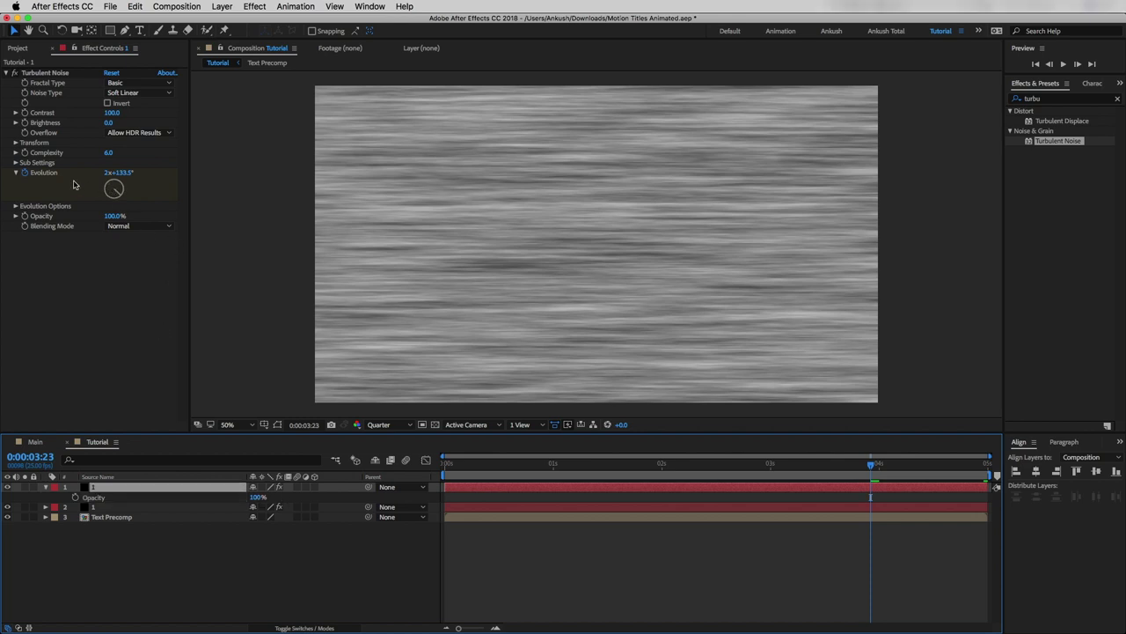
left_click(25, 174)
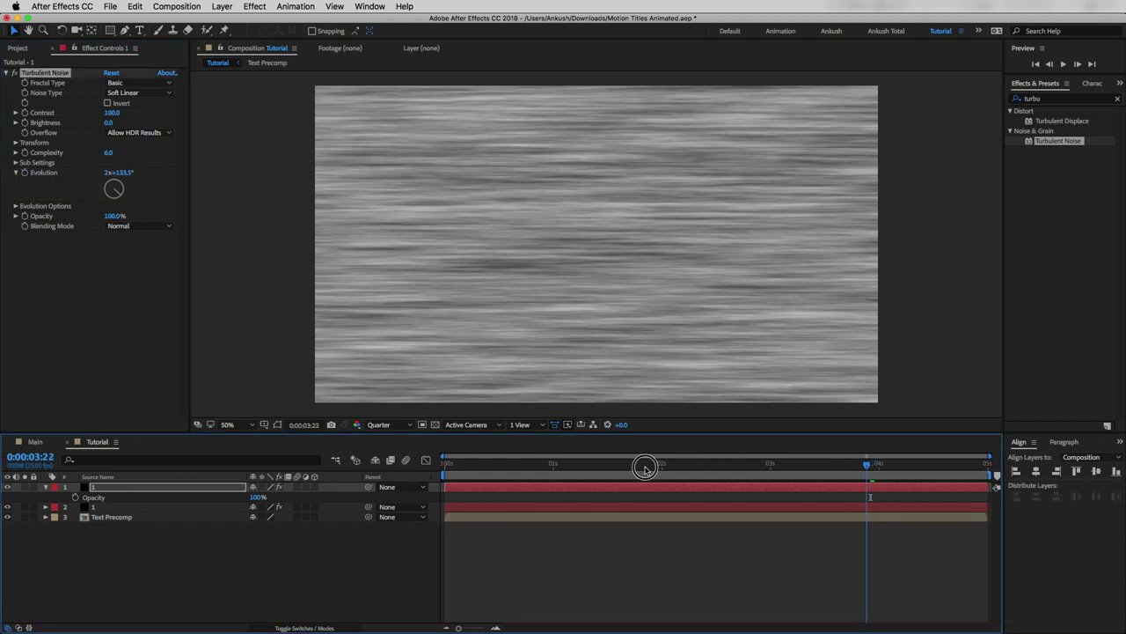
Add an Evolution keyframe of -3 revolutions to the duplicated noise at 0:00:00:00.
left_click(211, 476)
key("Home")
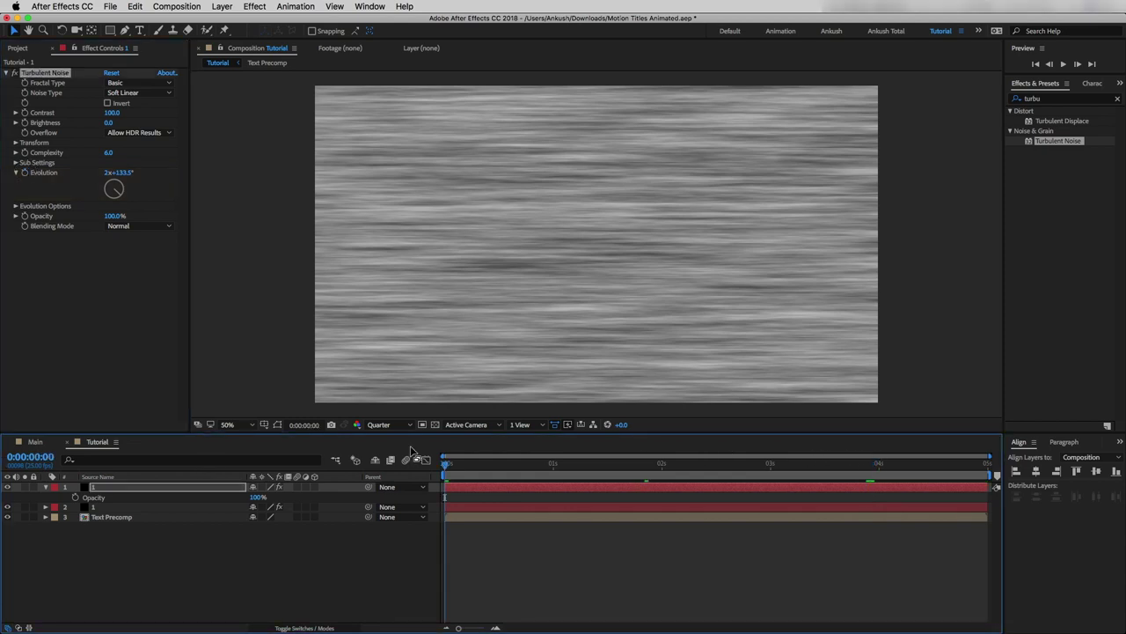
left_click(107, 171)
type("0")
key("Return")
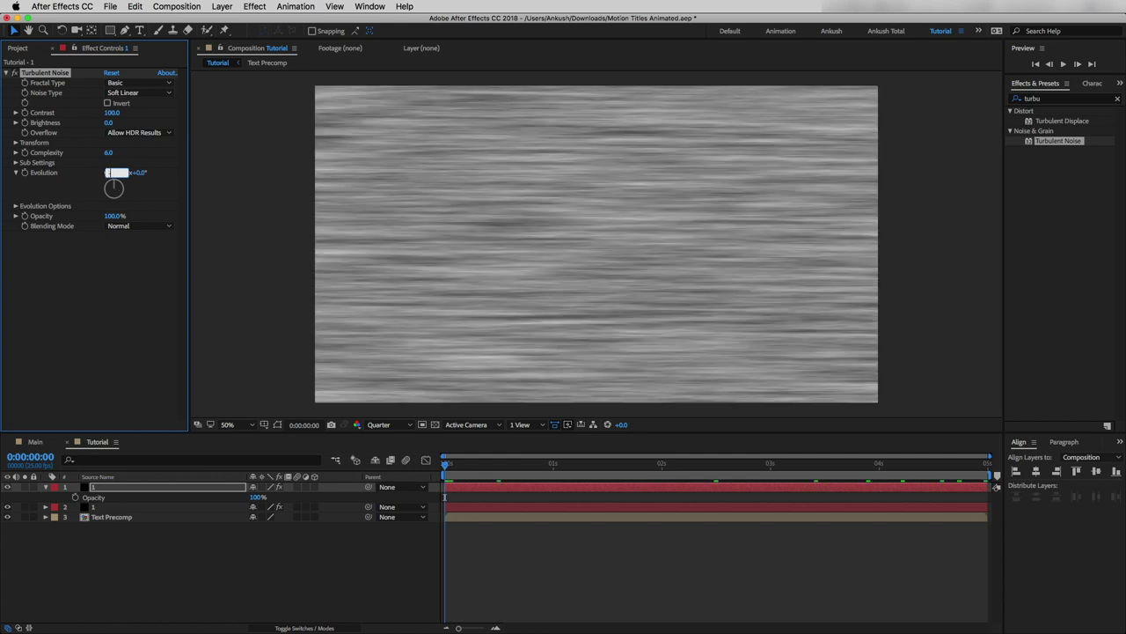
type("-3")
key("Tab")
key("Return")
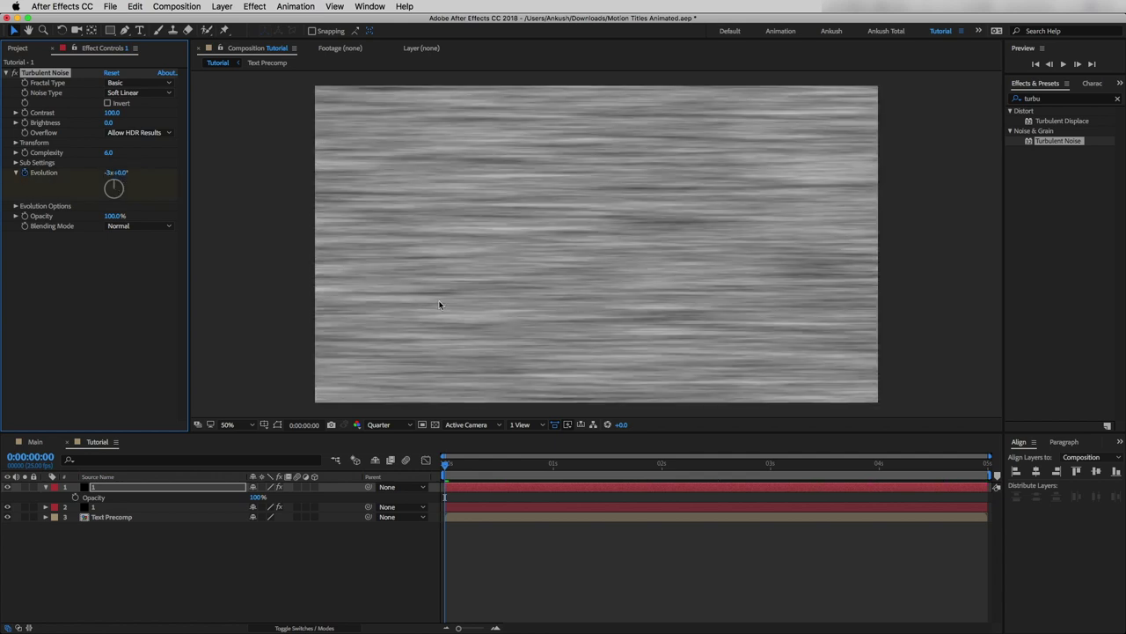
Set the duplicate's Evolution to 0 revolutions at 0:00:04:24 and move it below the original noise solid.
left_click_drag(448, 465, 990, 470)
left_click(115, 173)
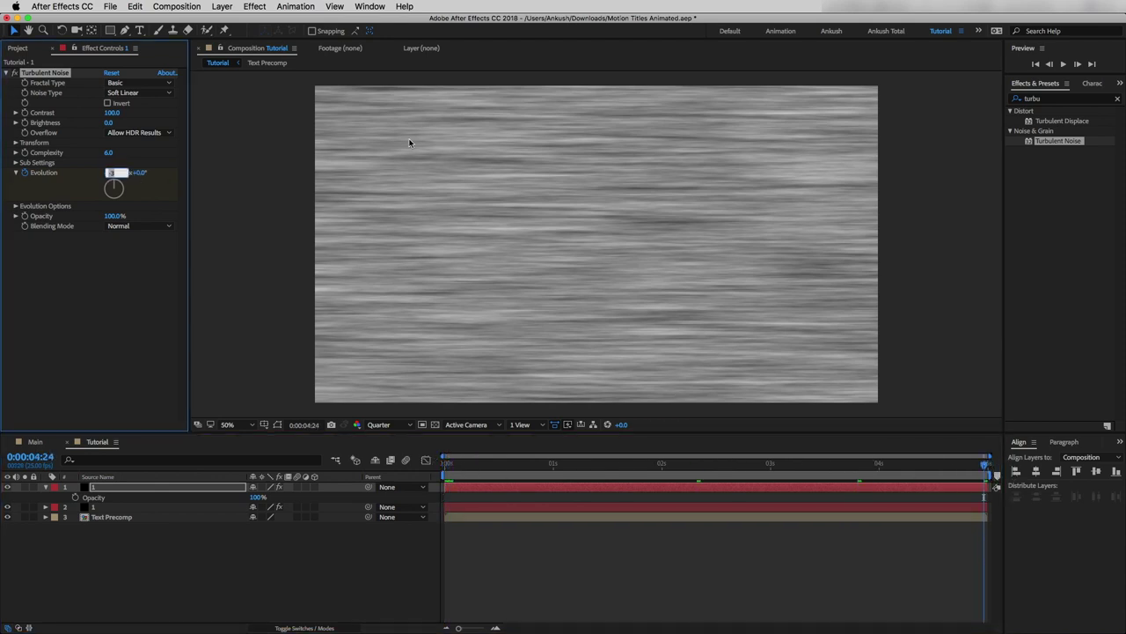
type("0")
key("Return")
left_click_drag(93, 487, 95, 510)
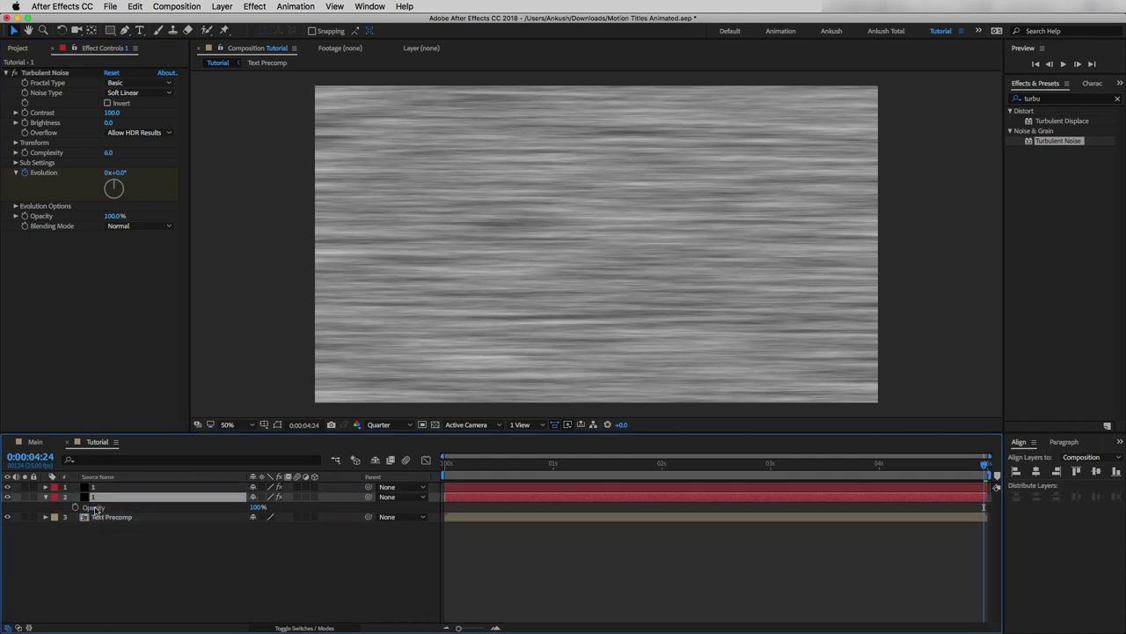
Rename the lower noise solid as 2 and preview the combined noise animation.
right_click(95, 498)
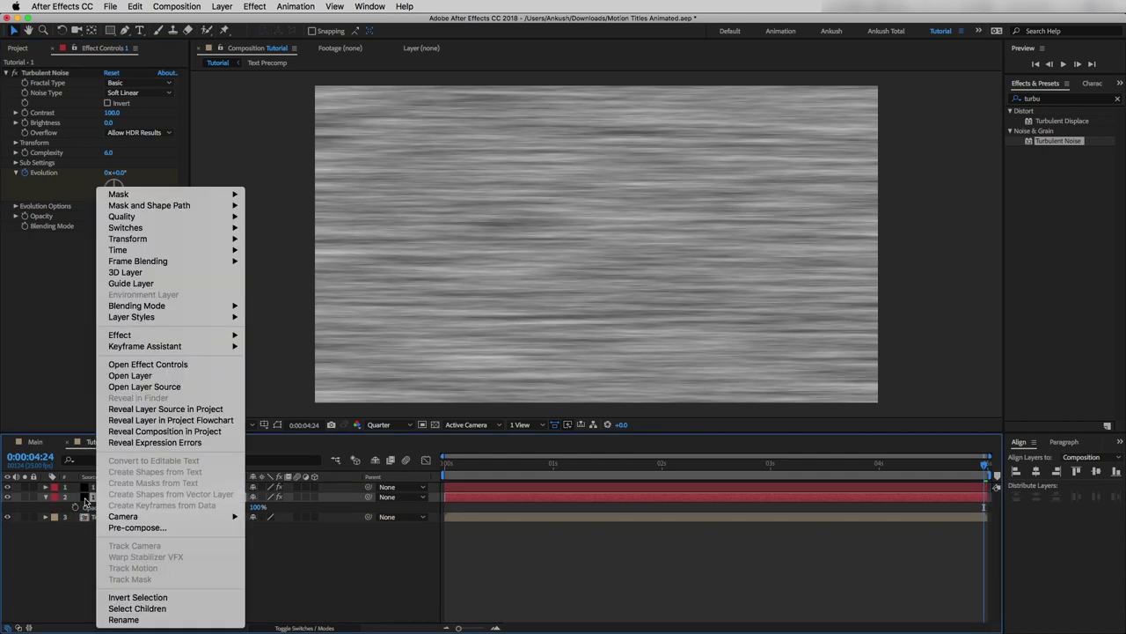
left_click(123, 619)
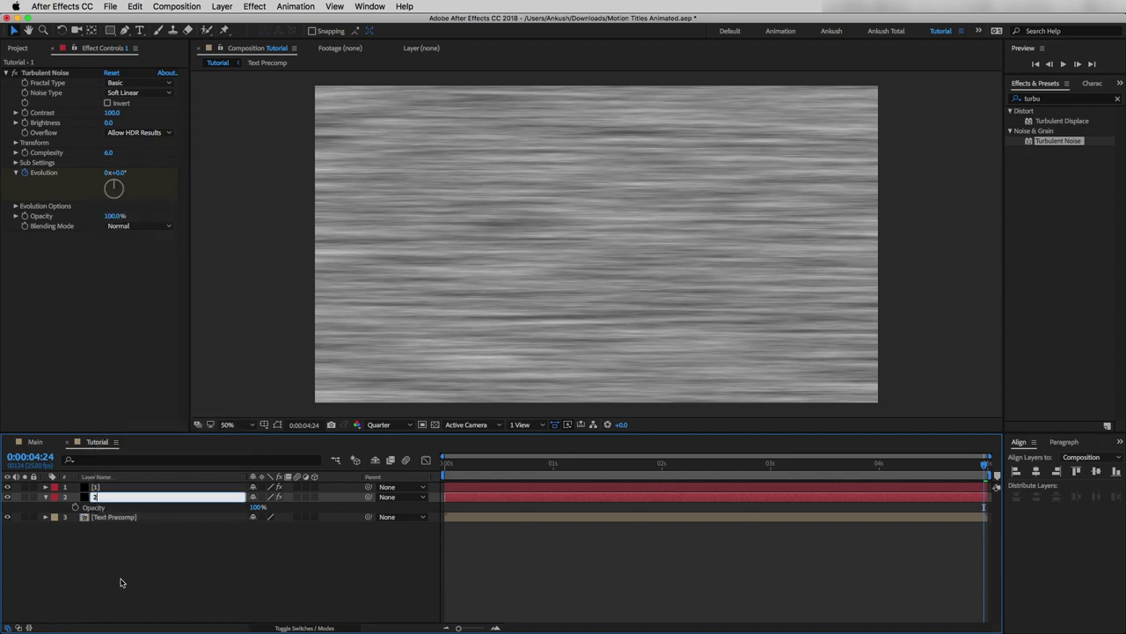
key("Return")
key("space")
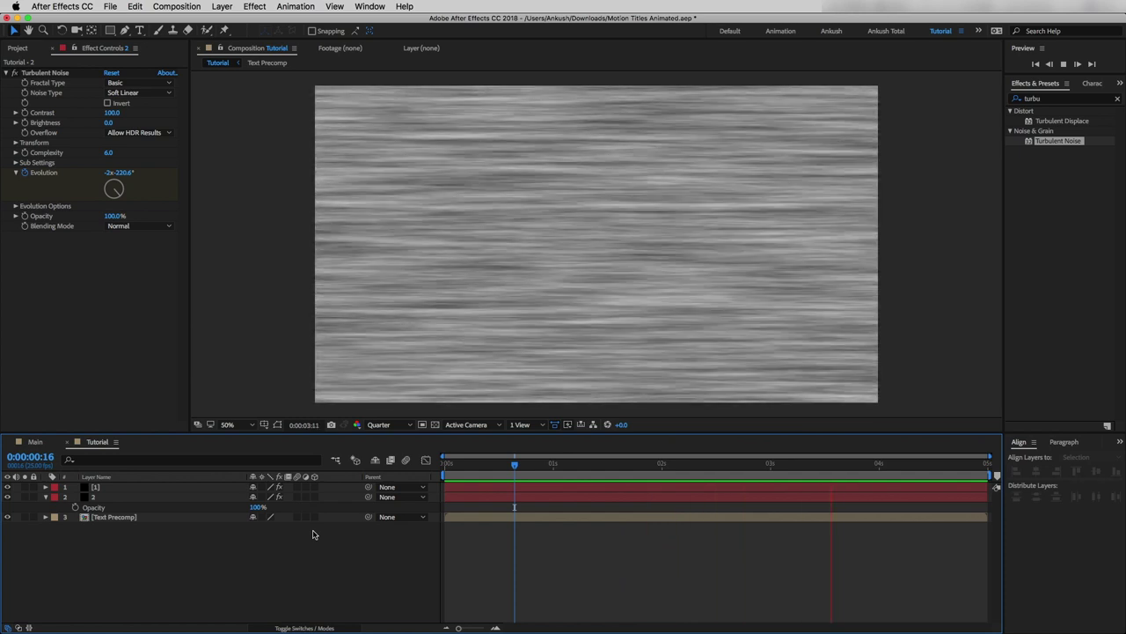
key("space")
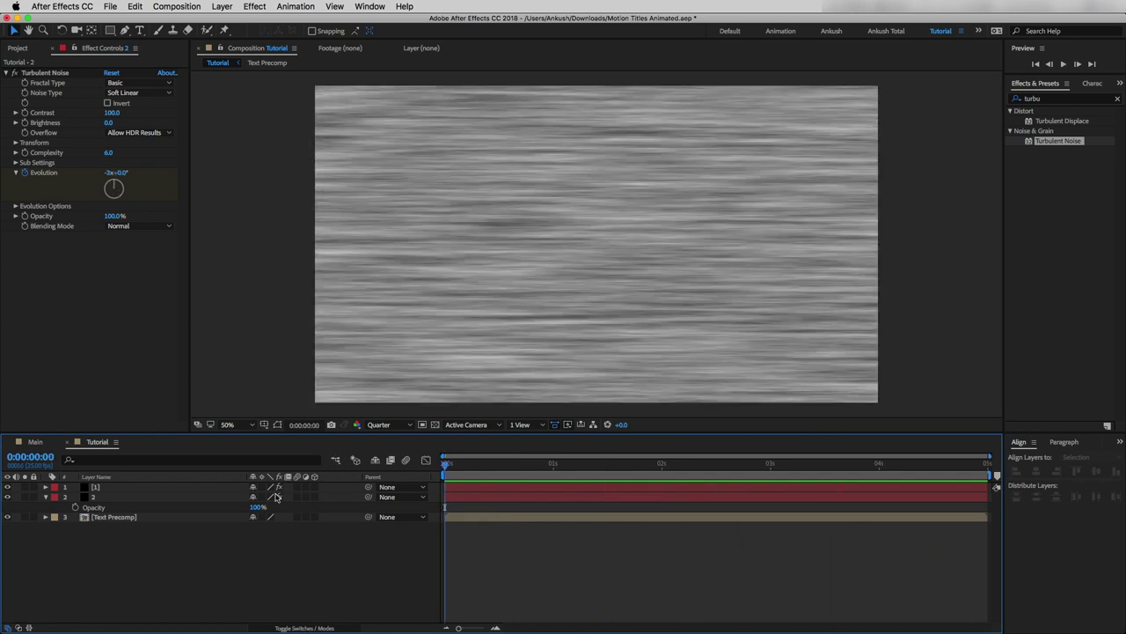
Add a black 1920 × 1080 px solid above the two noise layers.
right_click(97, 498)
mouse_move(145, 502)
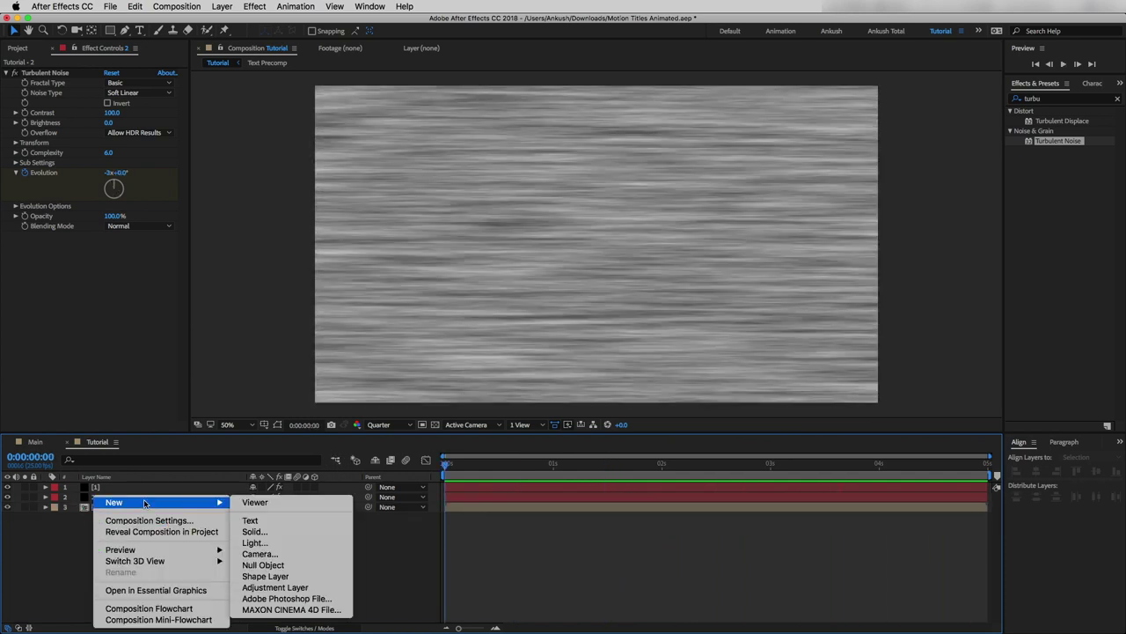
left_click(254, 531)
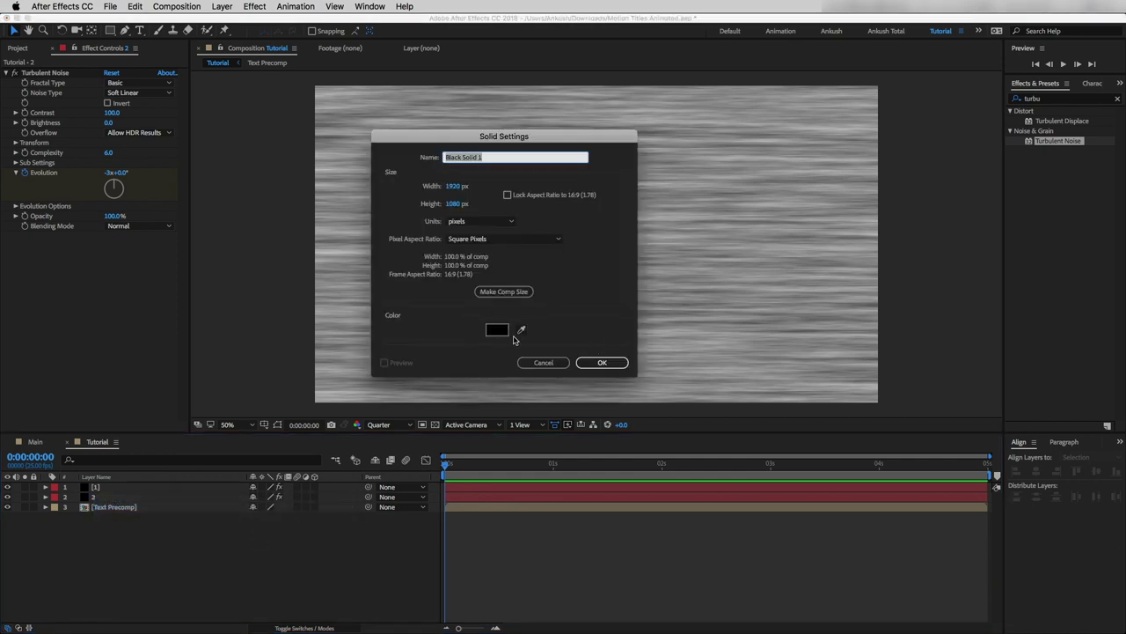
left_click(601, 362)
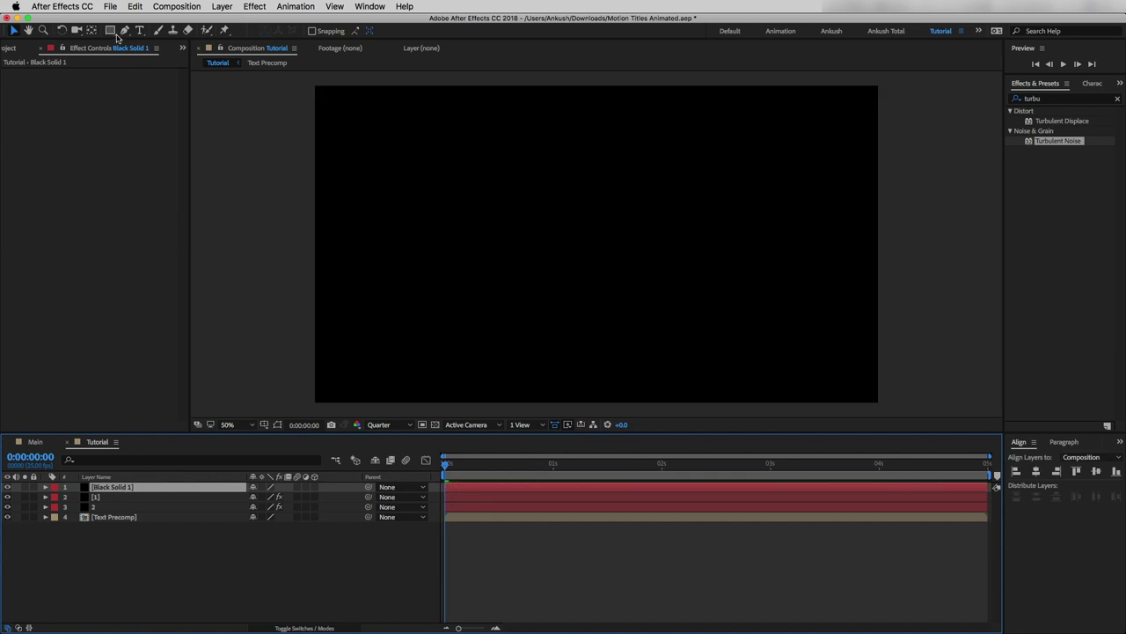
Draw a wide rectangular mask across the middle of the black solid and centre it vertically using the Proportional Grid.
left_click(111, 31)
left_click_drag(301, 125, 922, 353)
left_click(265, 425)
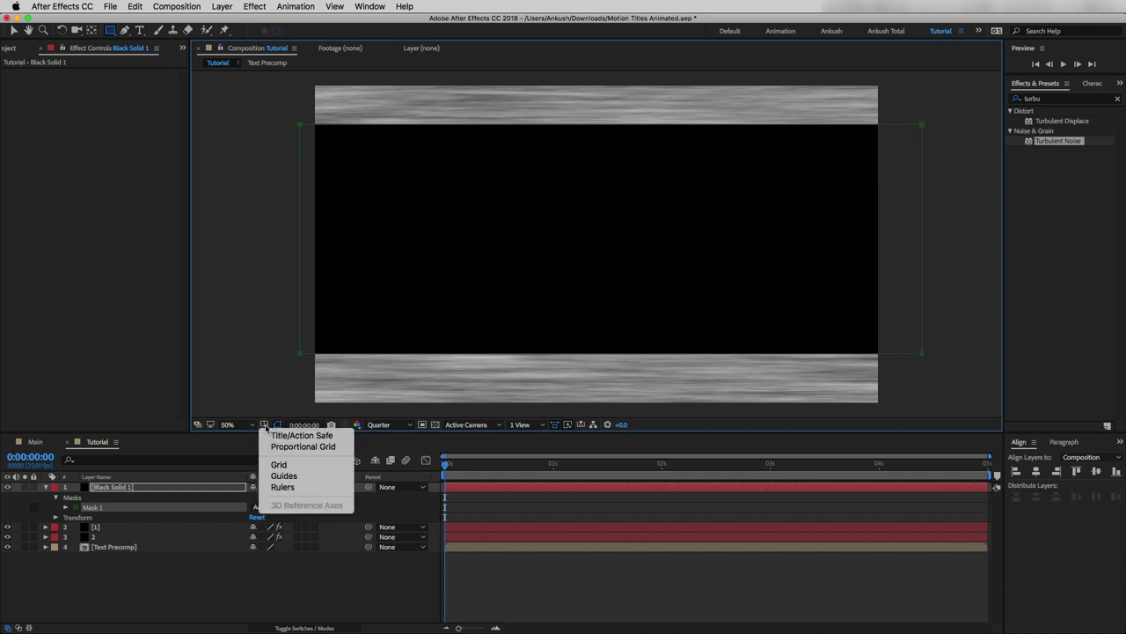
left_click(287, 447)
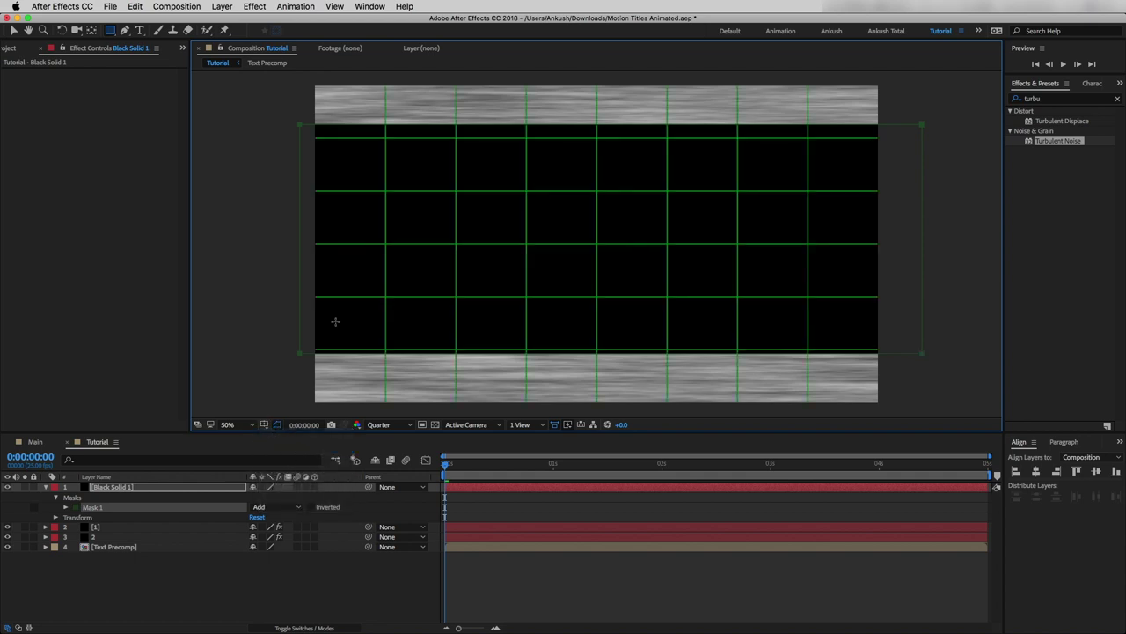
key("v")
Set the black solid's Mask Feather to 403 pixels and invert the mask.
left_click(103, 510)
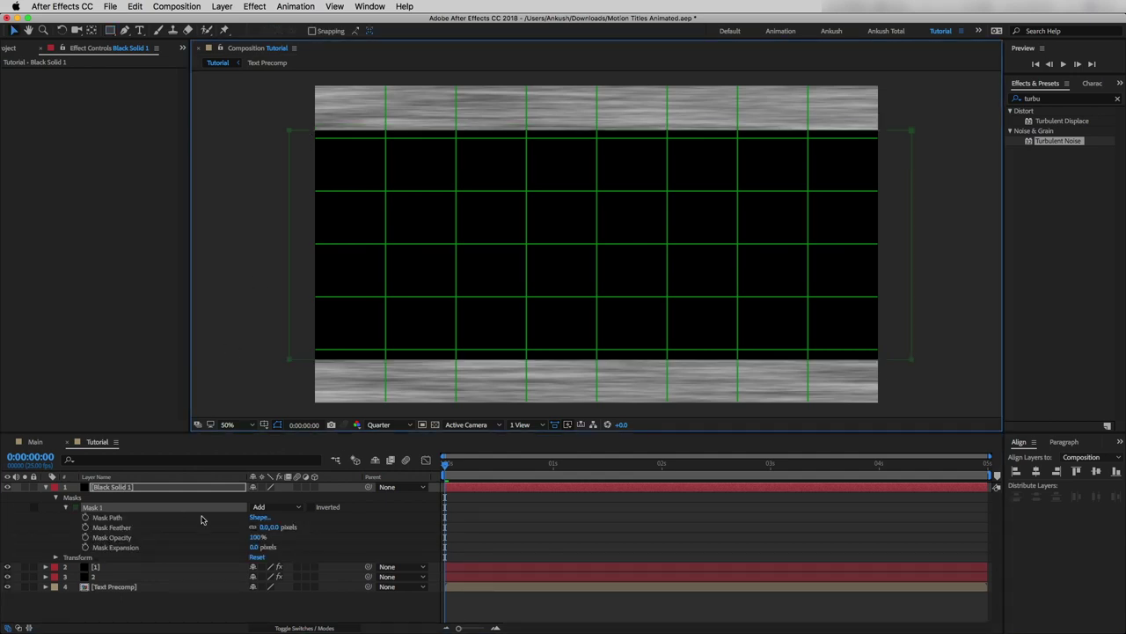
left_click(267, 526)
key("Return")
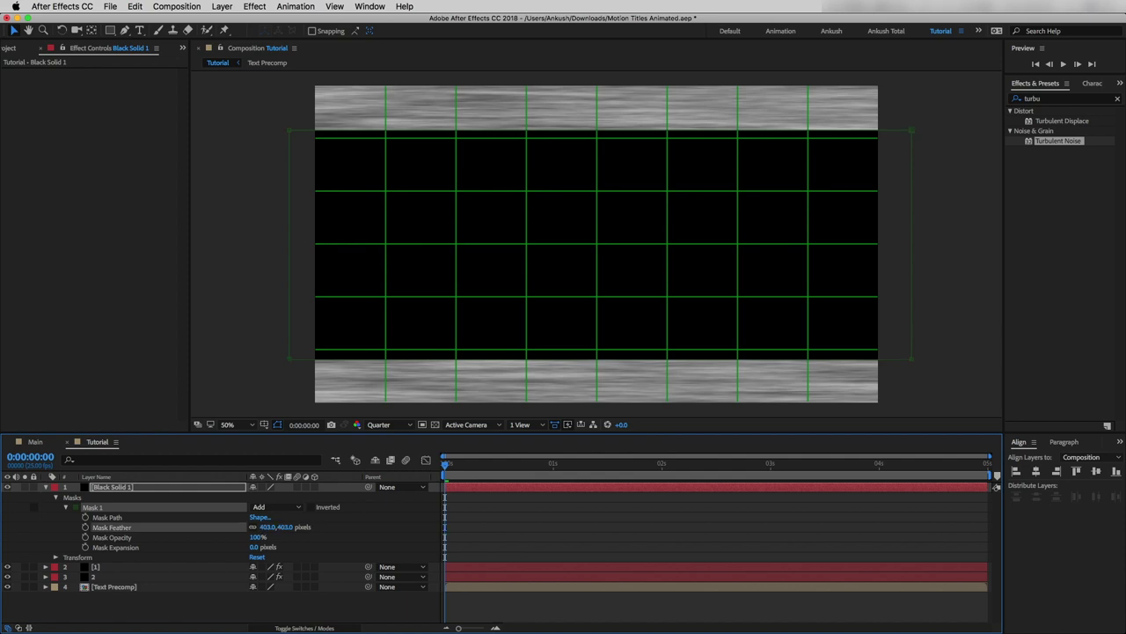
left_click(311, 508)
left_click(47, 488)
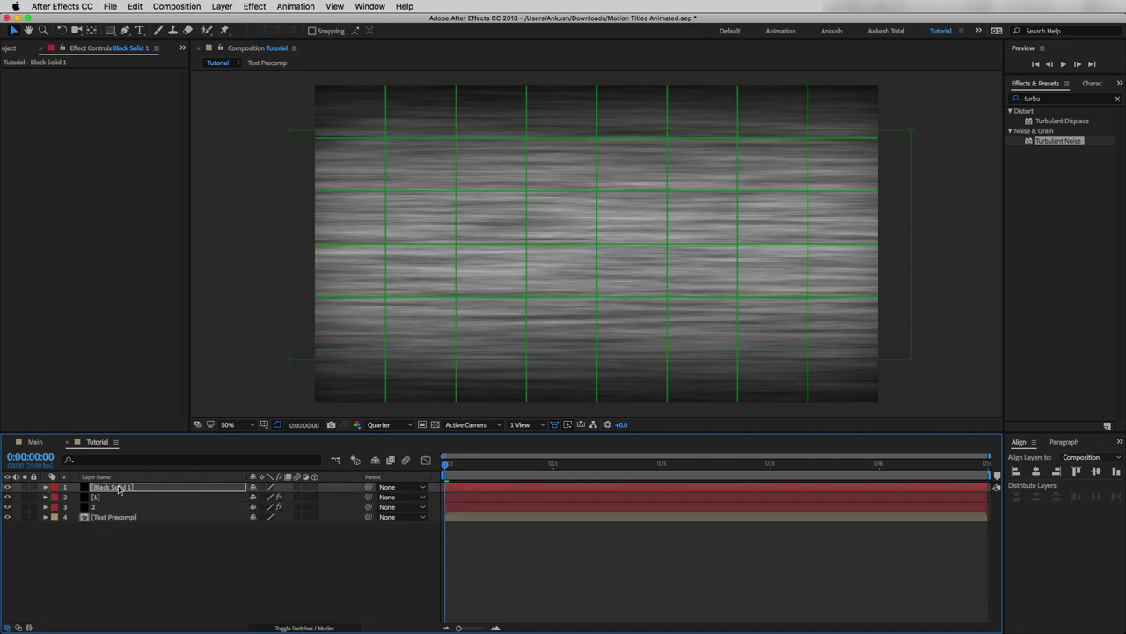
Pre-compose the black solid and both noise solids as "Noise", moving all attributes into the new composition.
left_click(110, 509, "shift")
right_click(110, 509)
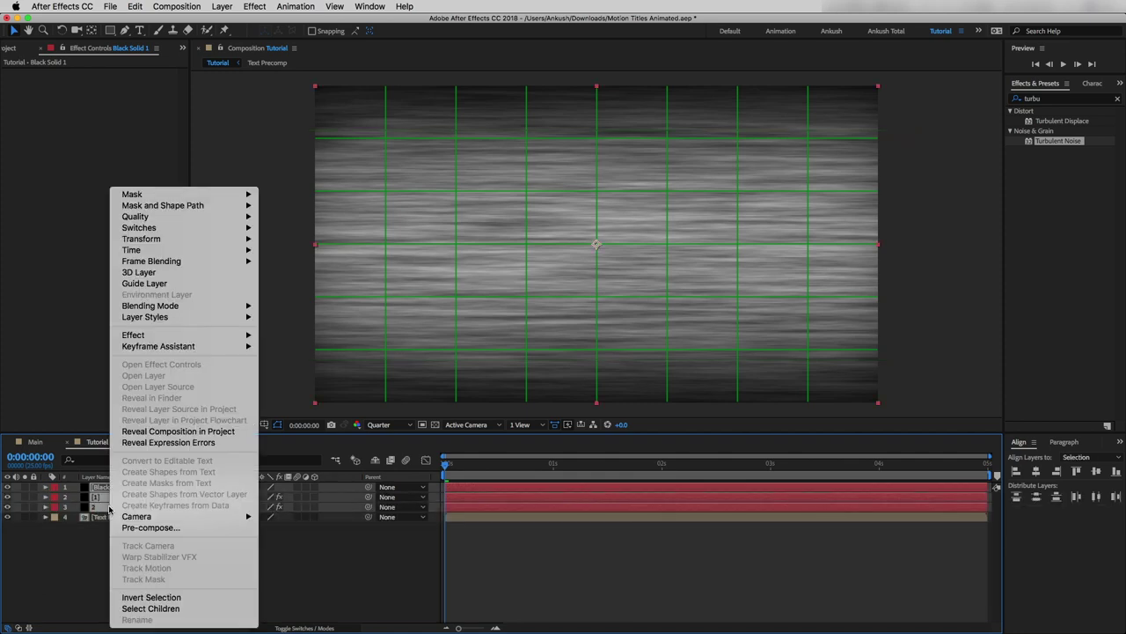
left_click(192, 527)
type("N")
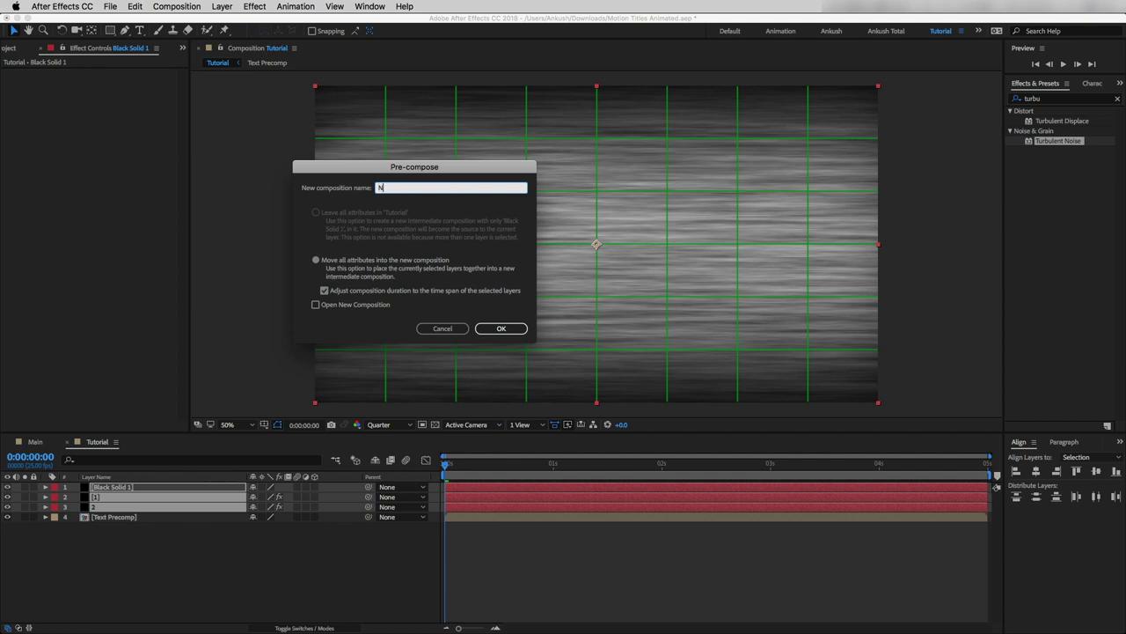
type("oise")
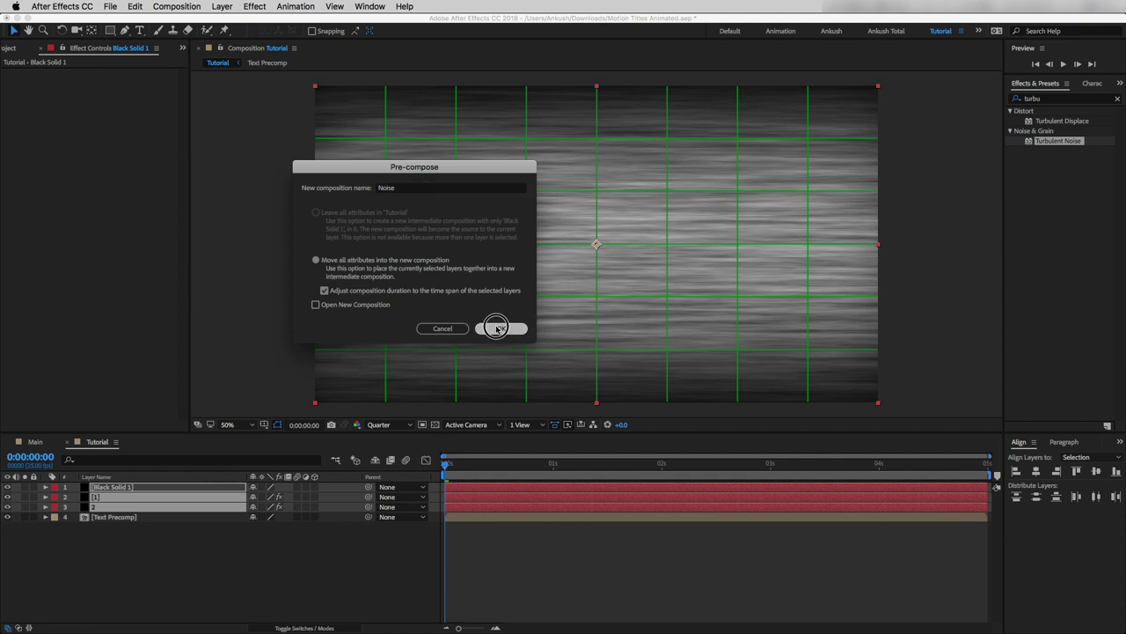
left_click(497, 328)
left_click(223, 533)
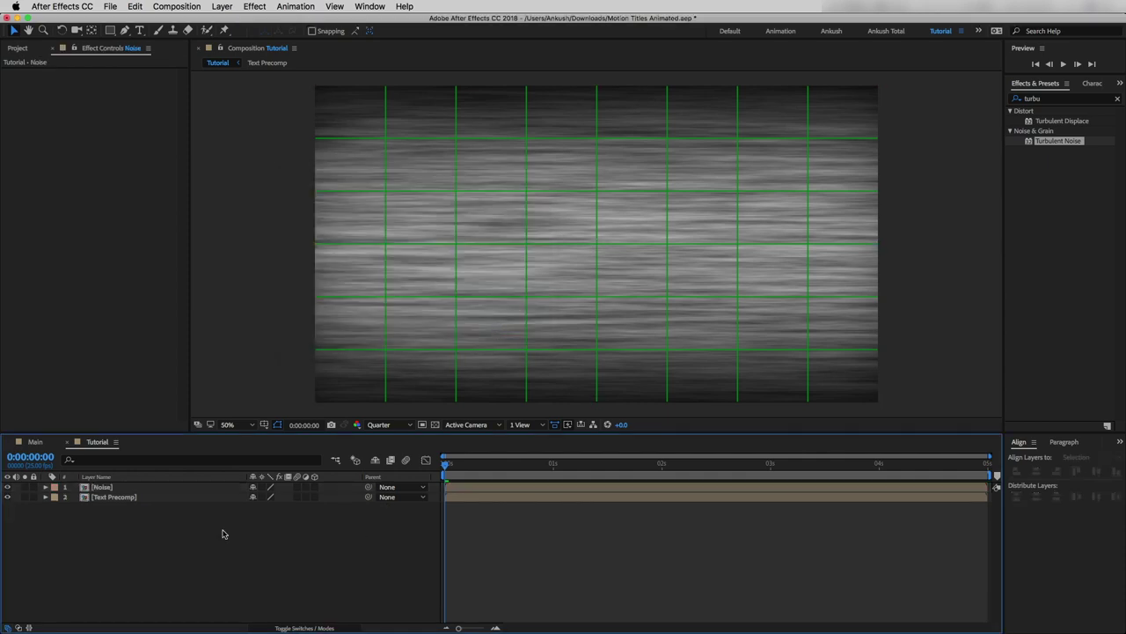
Duplicate the Noise precomp and place the copy below the Text Precomp layer.
left_click(101, 486)
key("ctrl+d")
left_click(104, 497)
left_click_drag(104, 497, 109, 526)
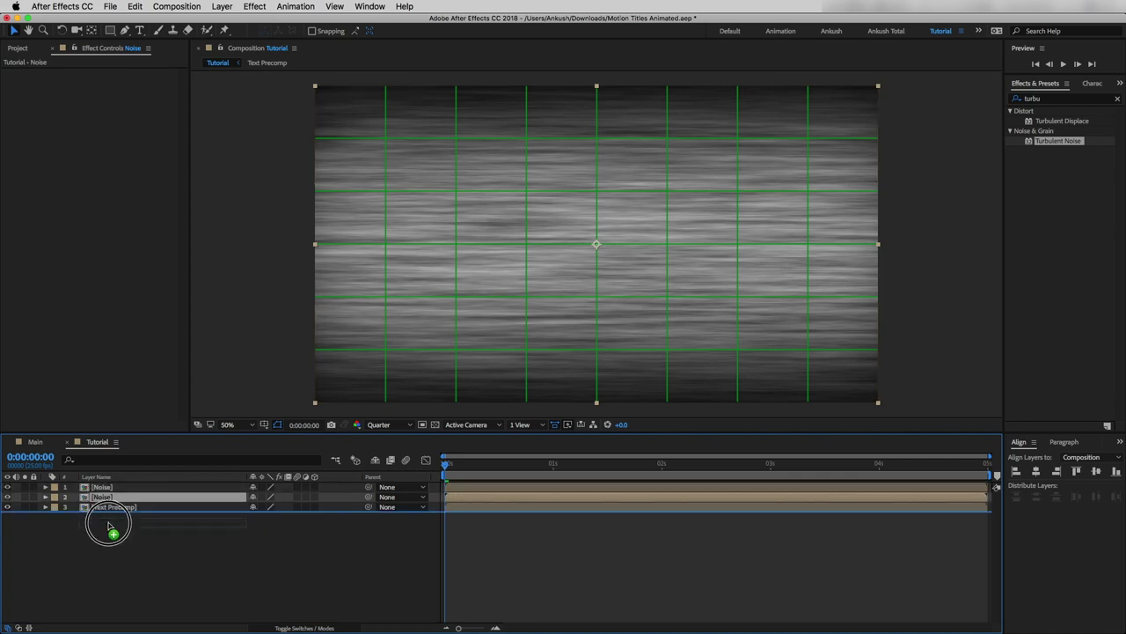
left_click_drag(109, 527, 110, 527)
Find the Displacement Map effect and apply it to the Text Precomp layer.
left_click(111, 499)
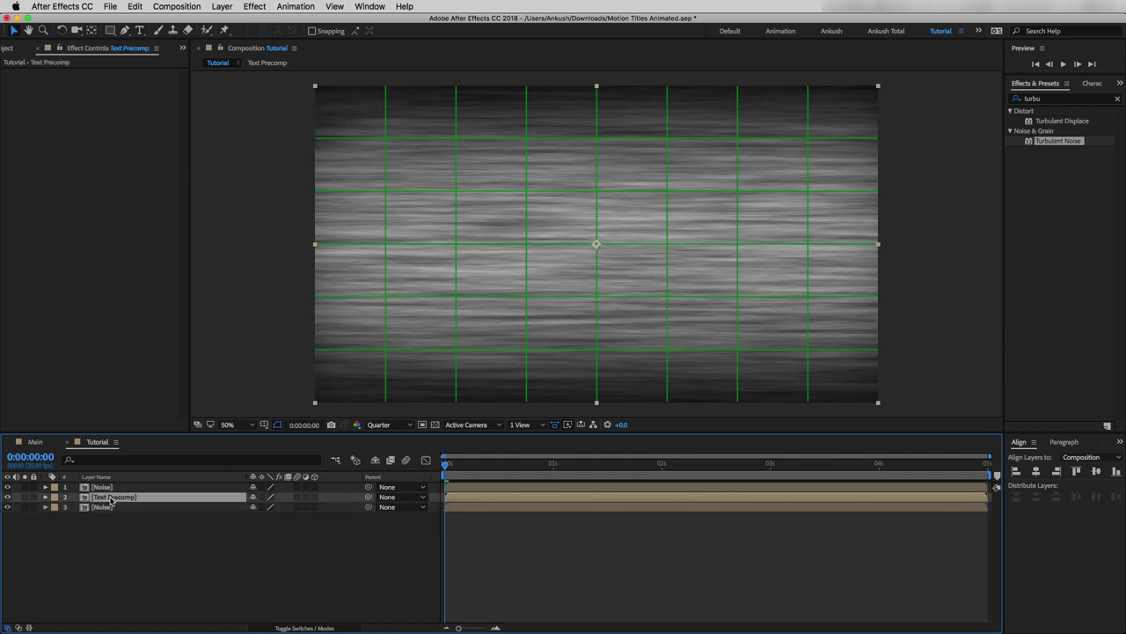
double_click(1034, 99)
type("disp")
left_click_drag(1060, 182, 110, 497)
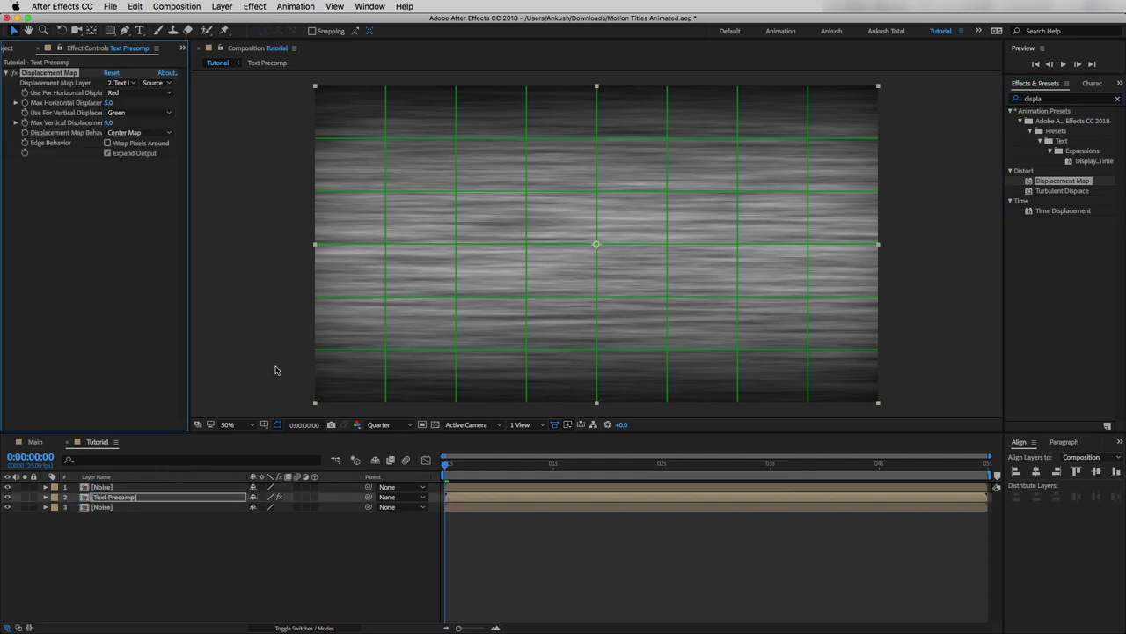
Open the Noise precomp and set the blending mode of Black Solid 1 to Overlay.
left_click(106, 489)
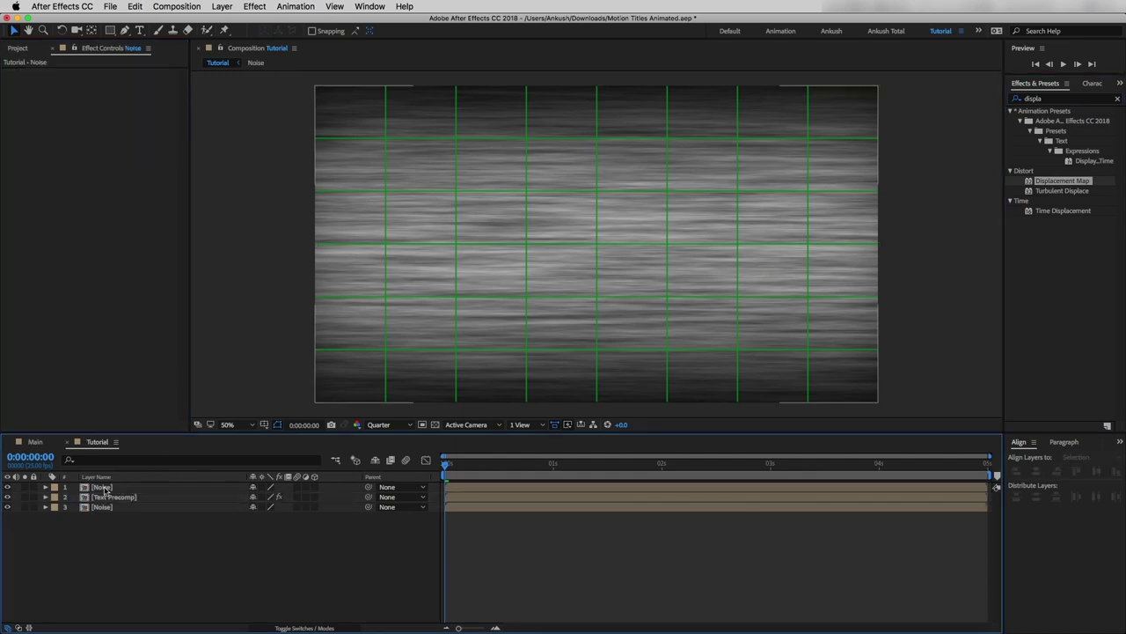
double_click(106, 489)
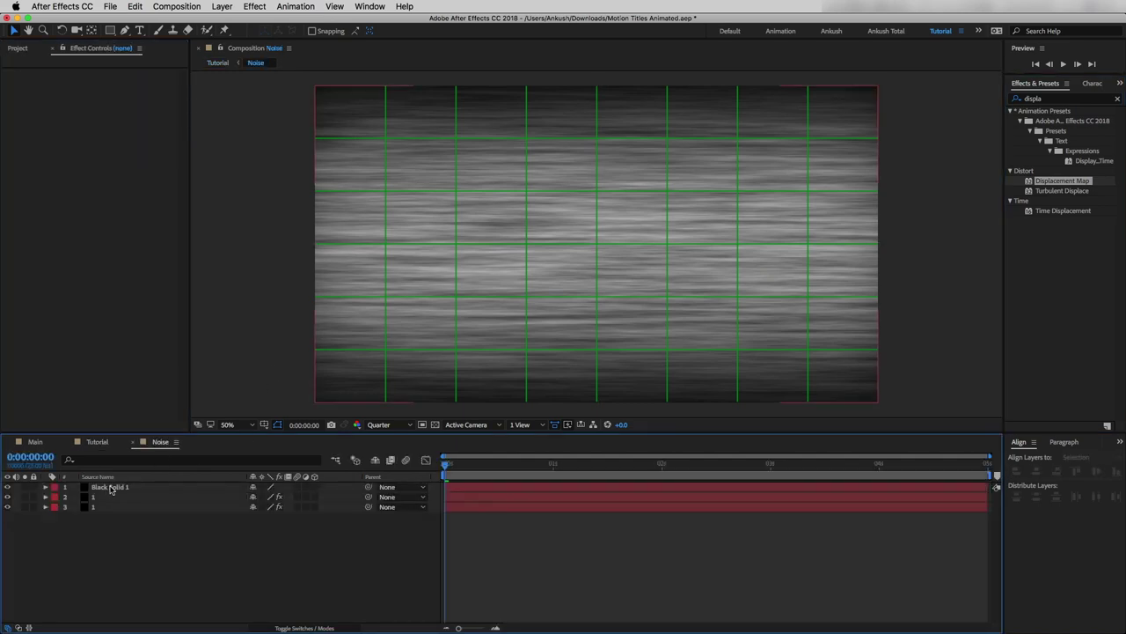
left_click(111, 488)
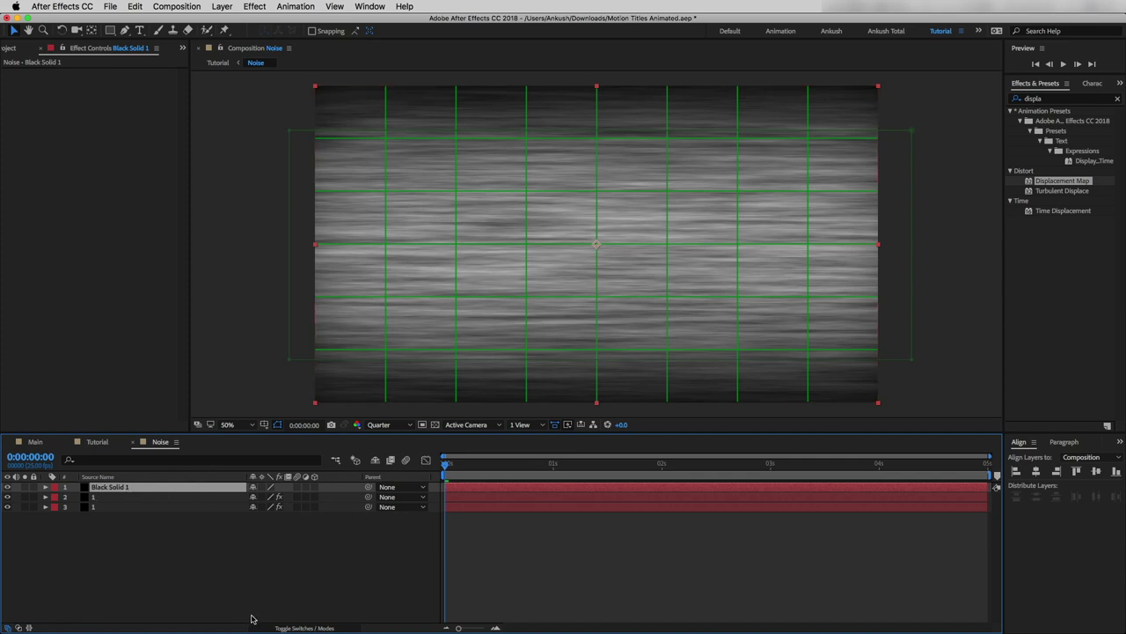
left_click(300, 628)
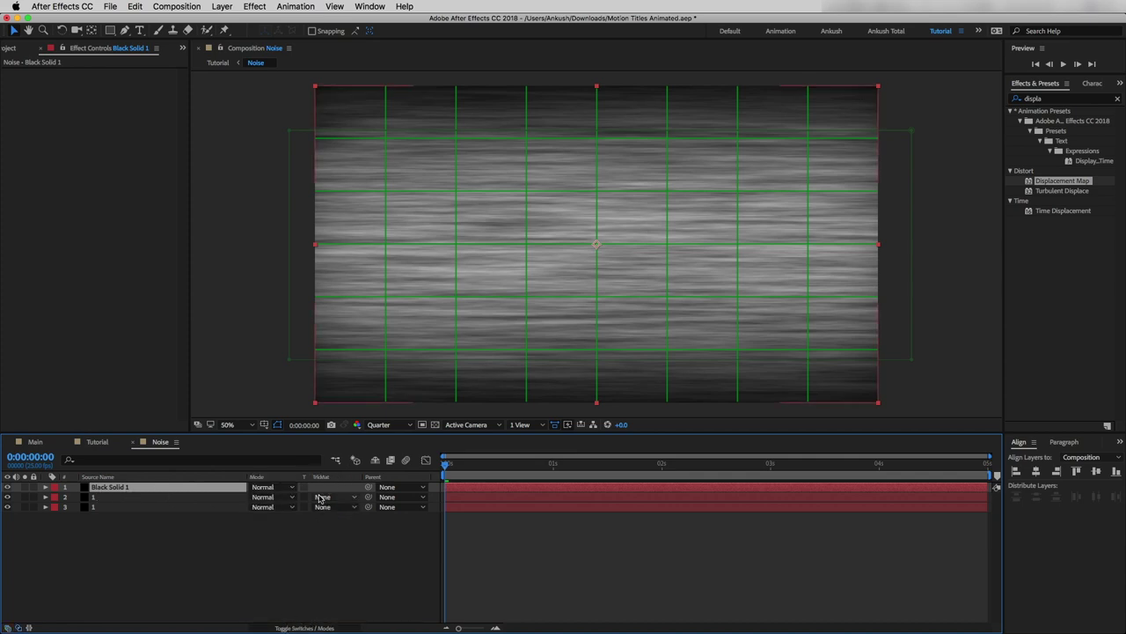
left_click(282, 489)
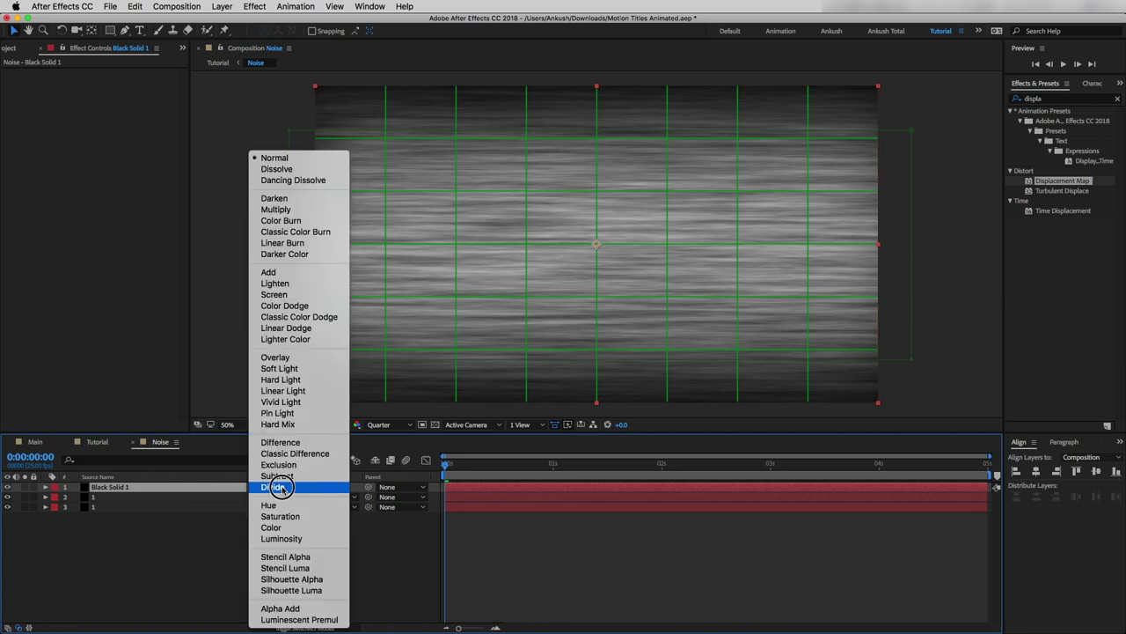
left_click(295, 359)
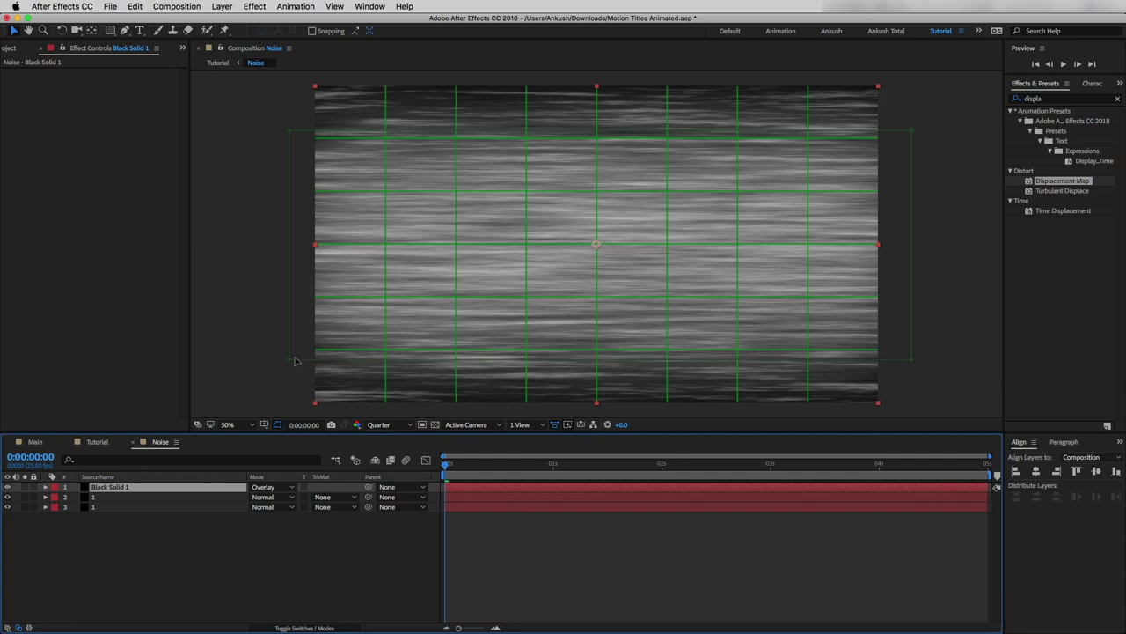
Save the project, close the Noise composition, and turn off the Proportional Grid in both it and the Tutorial composition.
left_click(264, 426)
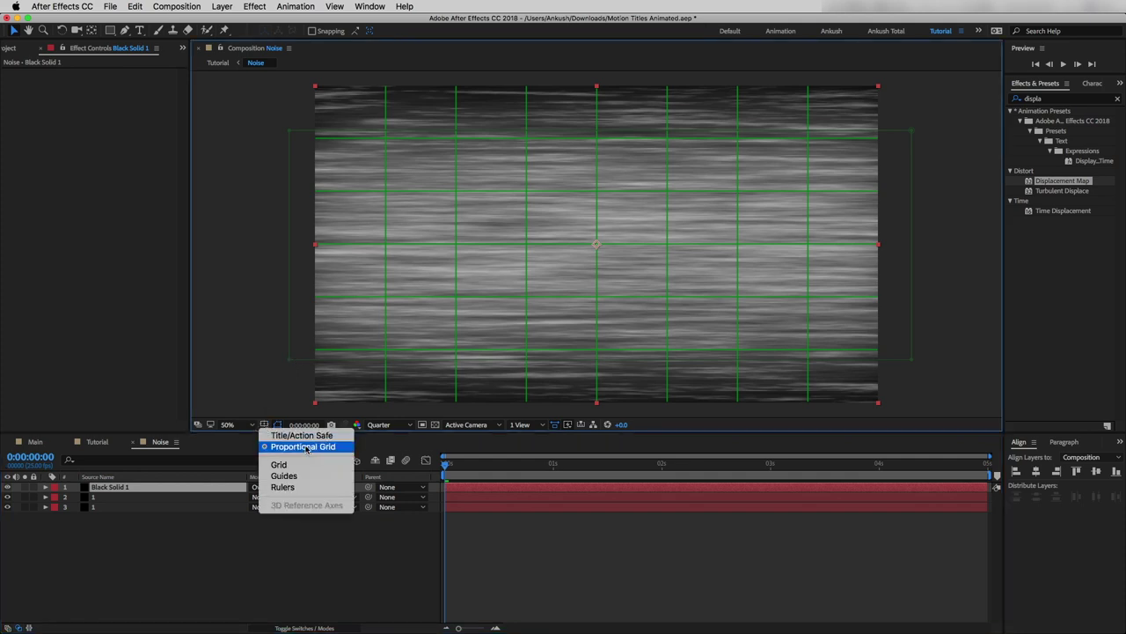
left_click(304, 447)
key("ctrl+s")
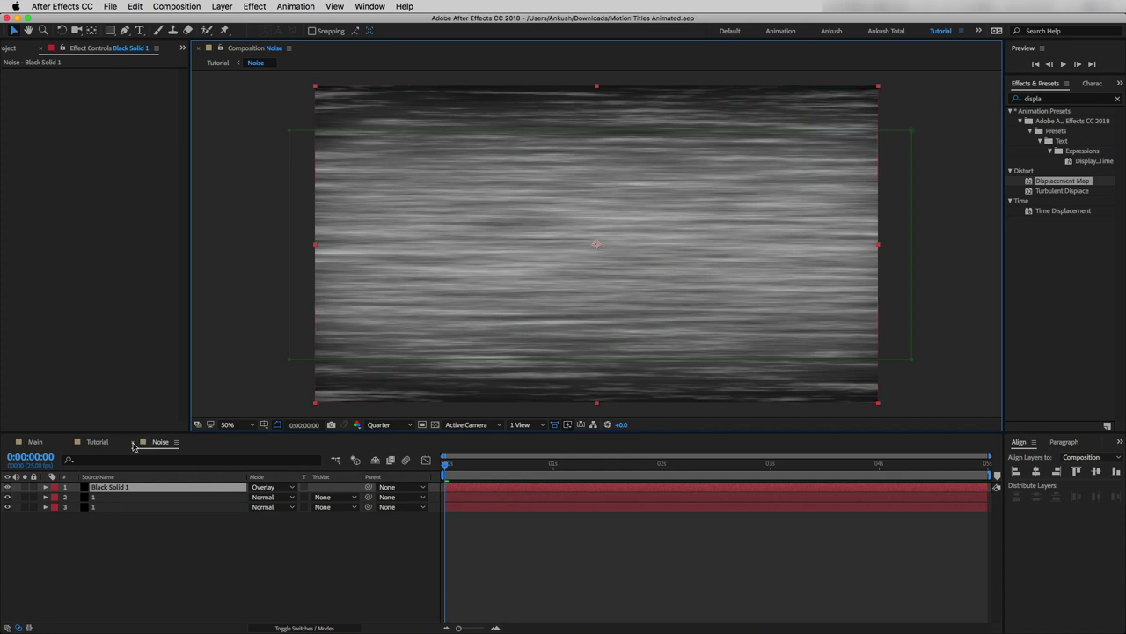
left_click(133, 443)
left_click(265, 426)
left_click(289, 449)
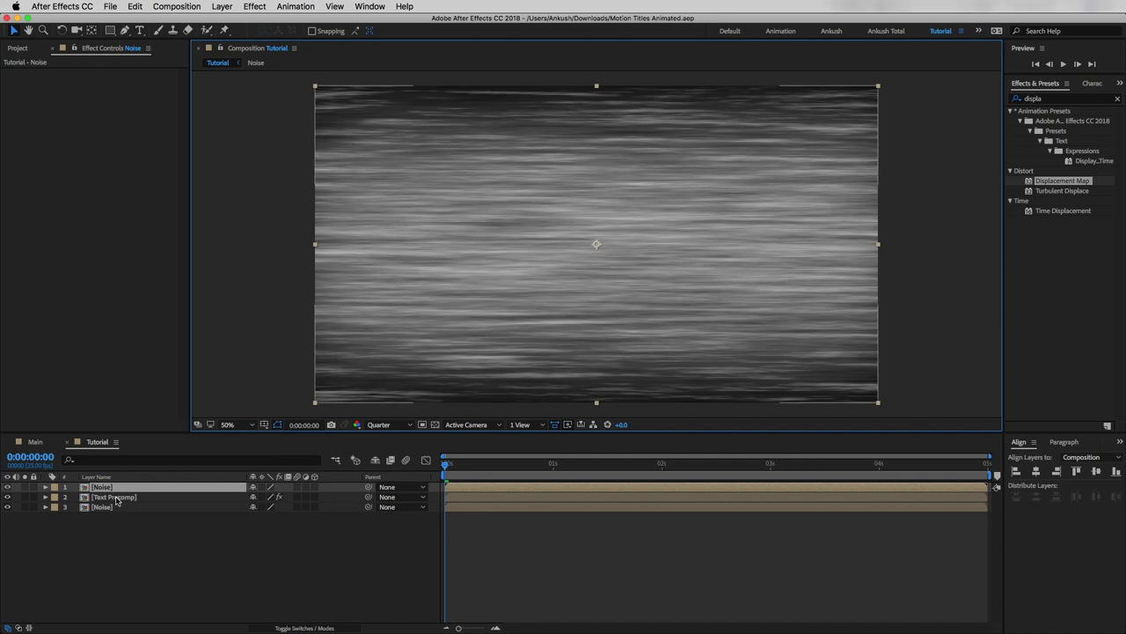
Set the Text Precomp's Displacement Map Layer to 3. Noise.
left_click(116, 498)
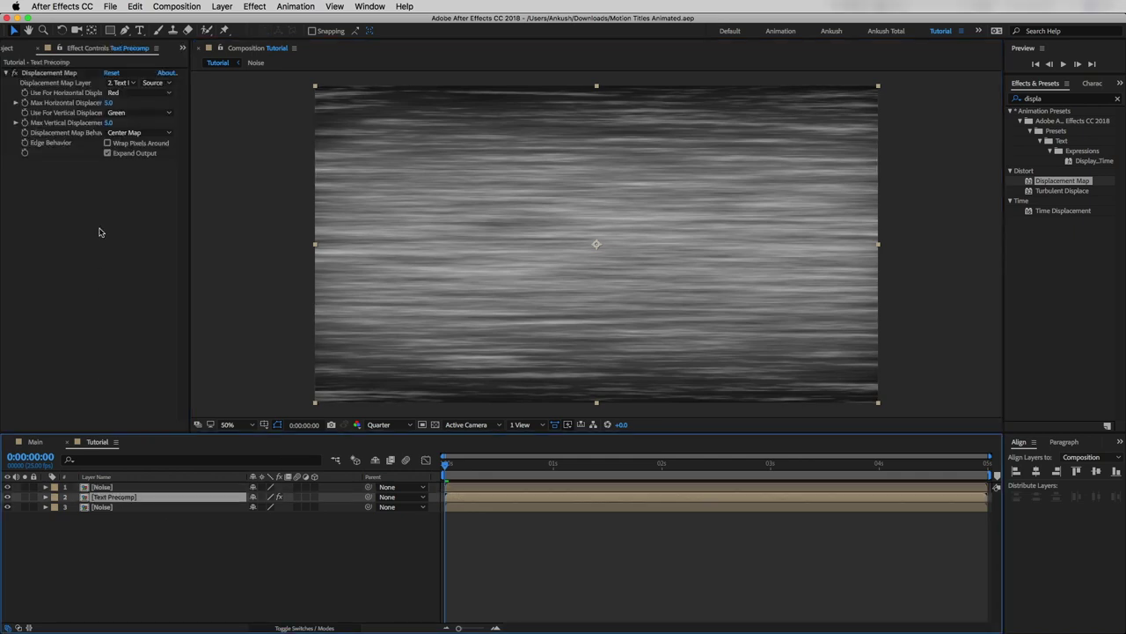
left_click_drag(189, 100, 235, 105)
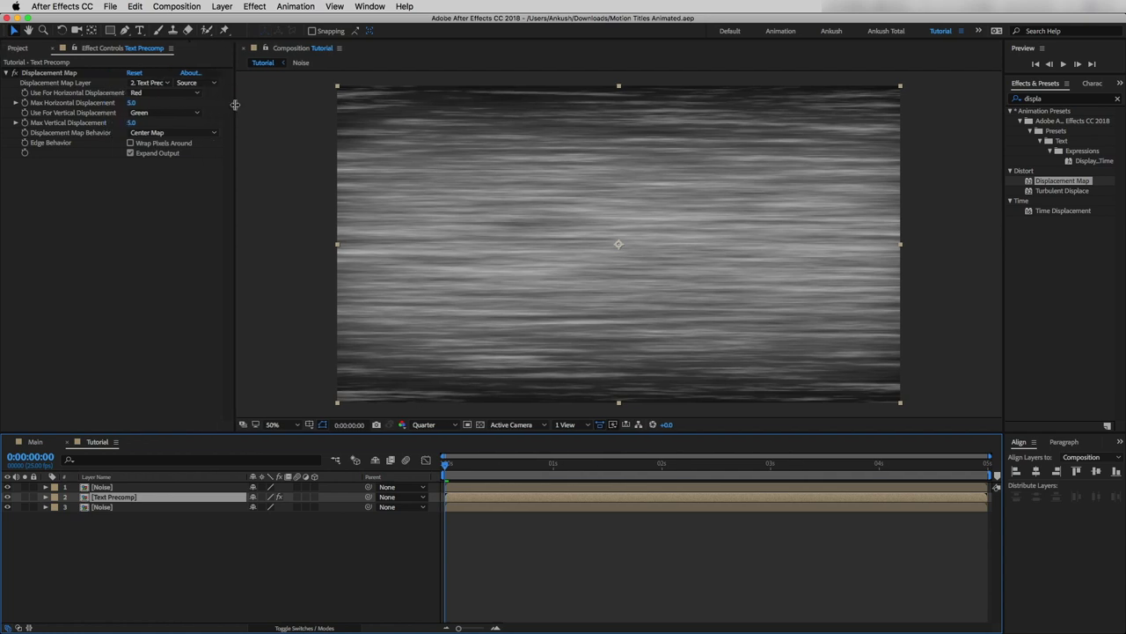
left_click(148, 83)
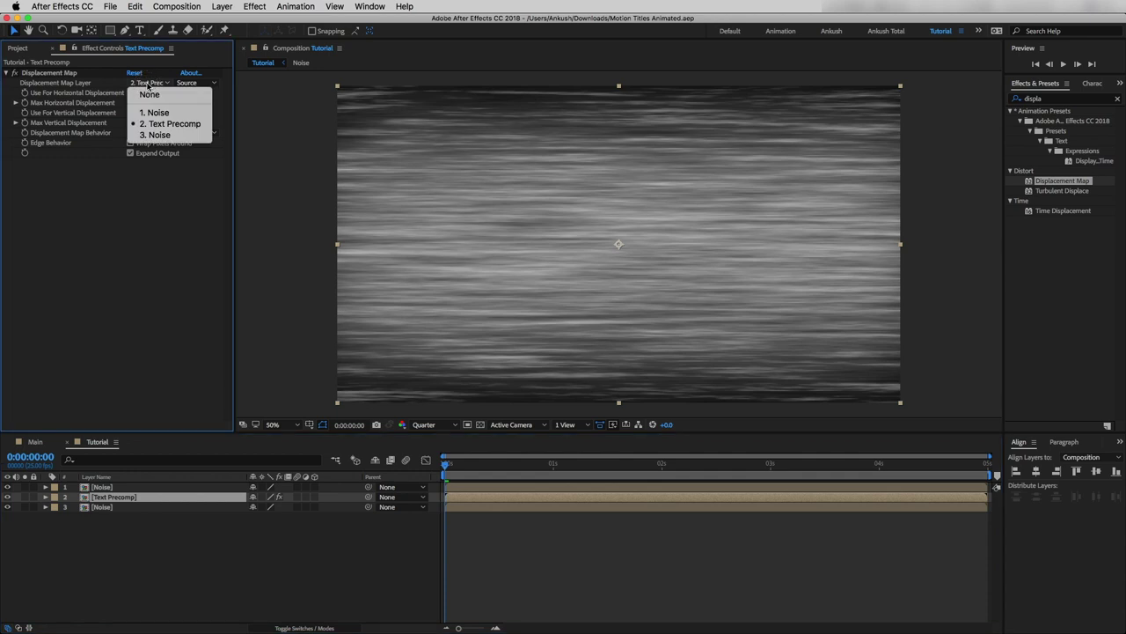
left_click(159, 134)
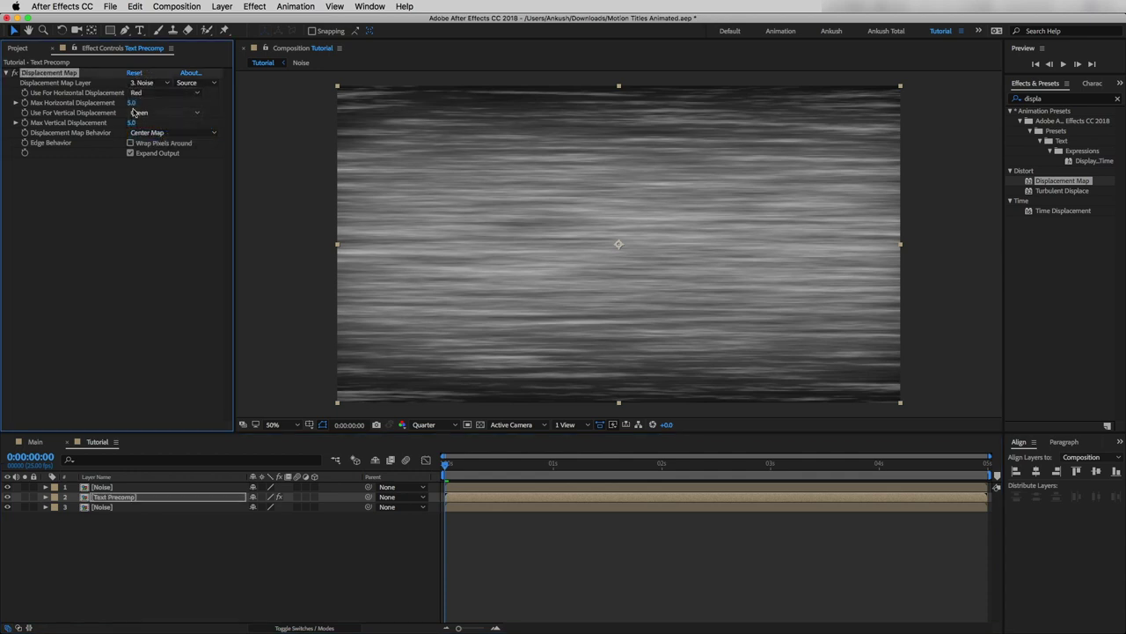
Set the Displacement Map's Max Horizontal Displacement to 100 and Max Vertical Displacement to 64.
left_click(132, 103)
key("Return")
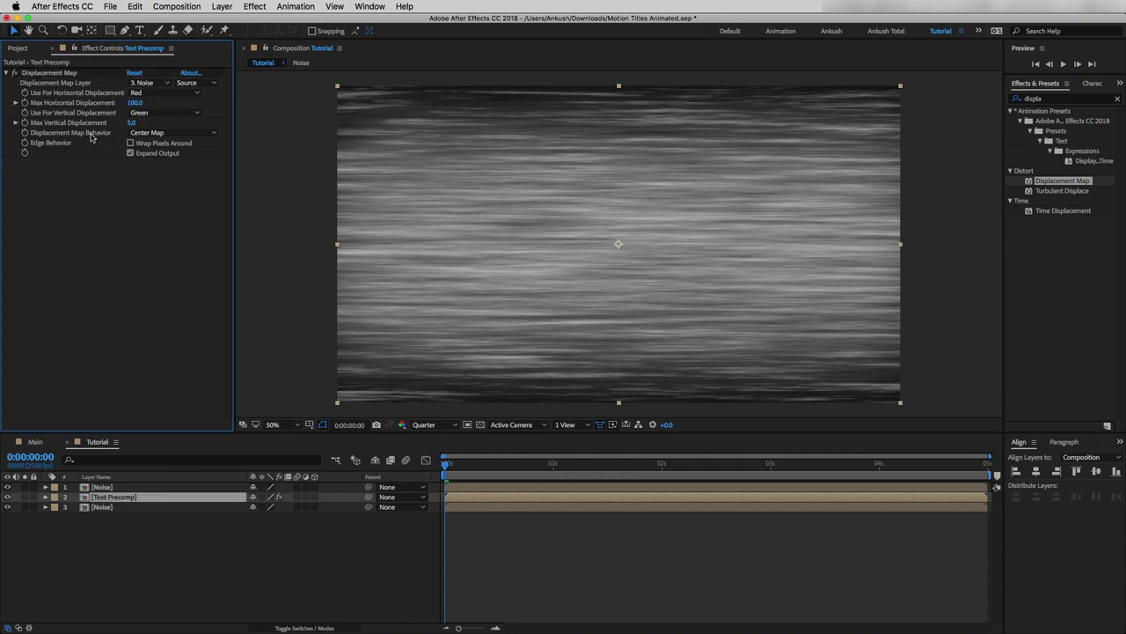
left_click(132, 123)
type("64")
key("Return")
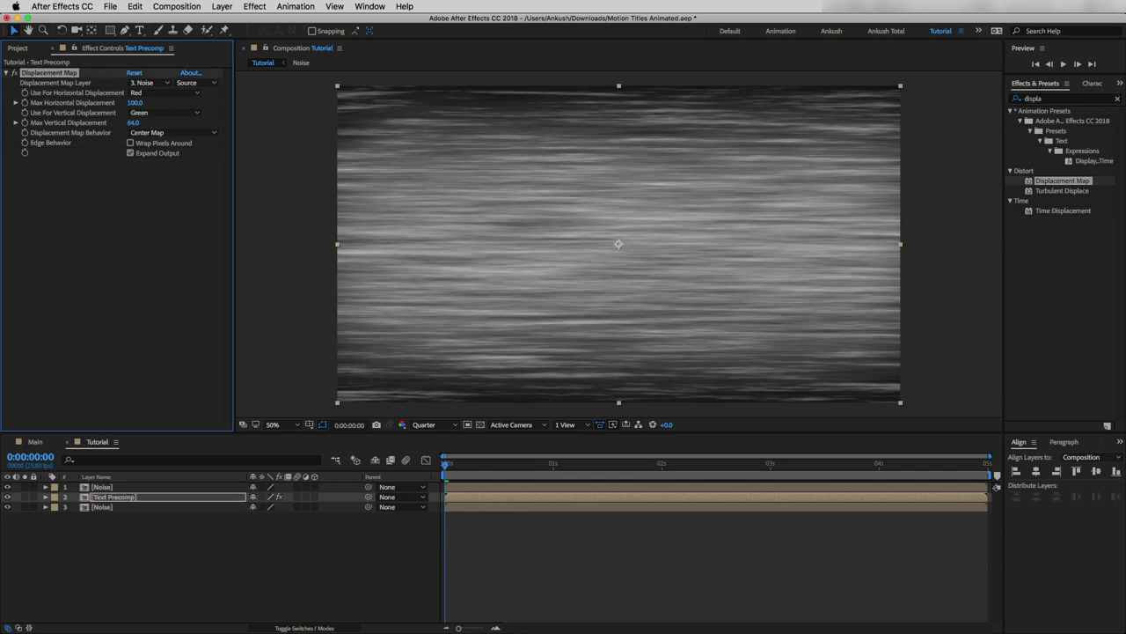
left_click(123, 524)
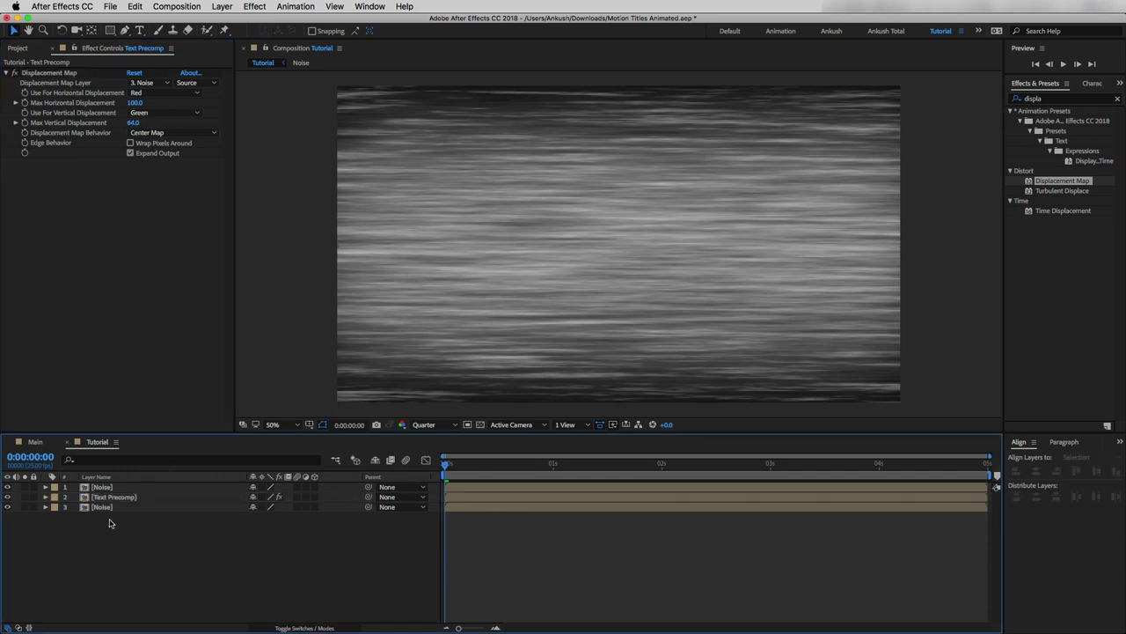
Hide the bottom Noise layer and set the Text Precomp's track matte to Luma Matte "[Noise]".
left_click(7, 508)
left_click(306, 628)
left_click(335, 498)
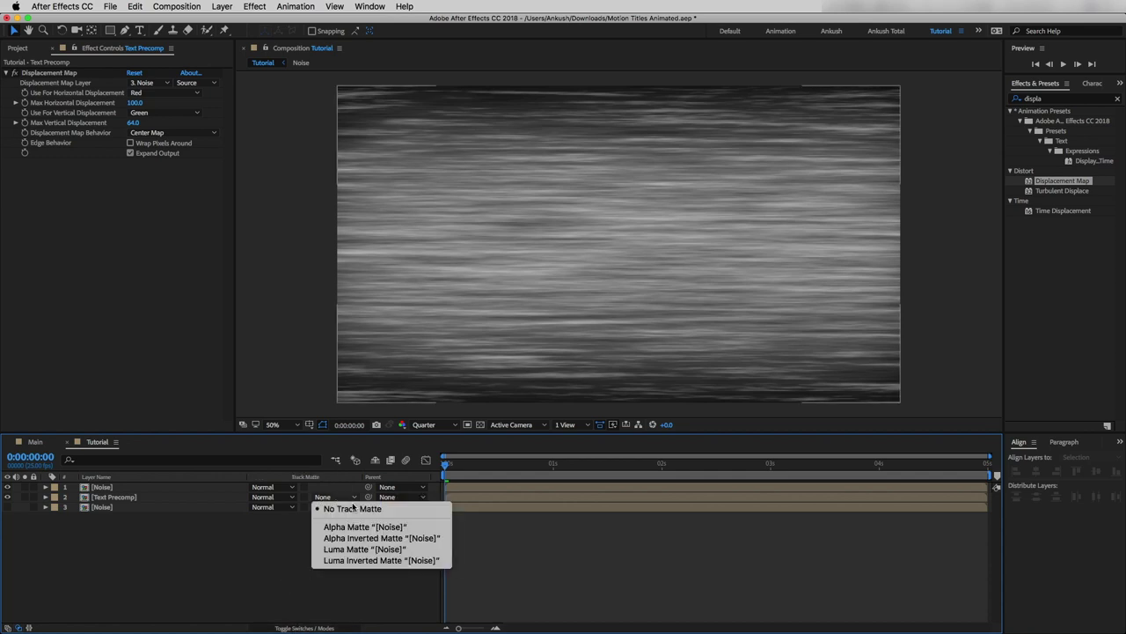
left_click(366, 549)
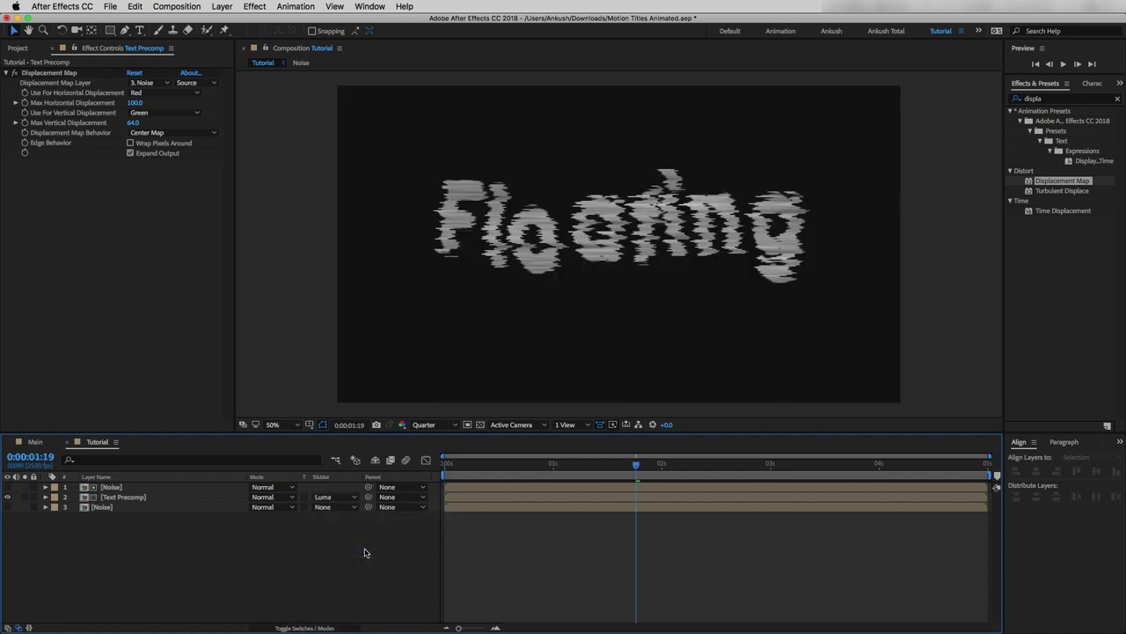
Flip the Text Precomp vertically with a scale of -100, 100% and a rotation of 180°, and shift it slightly down.
left_click(132, 498)
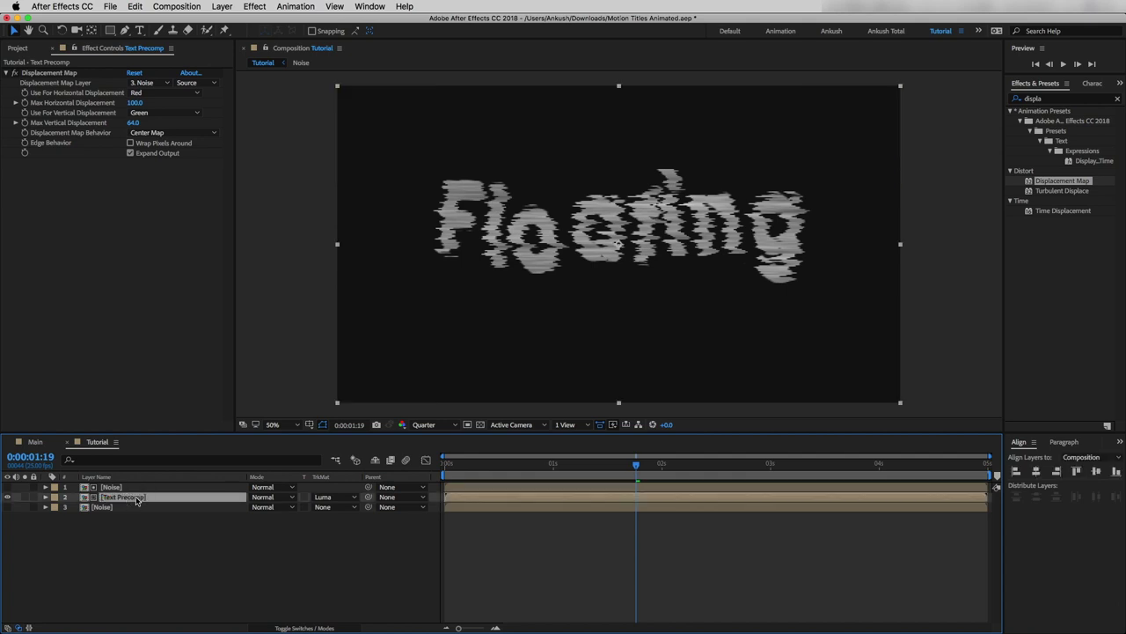
key("s")
key("shift+r")
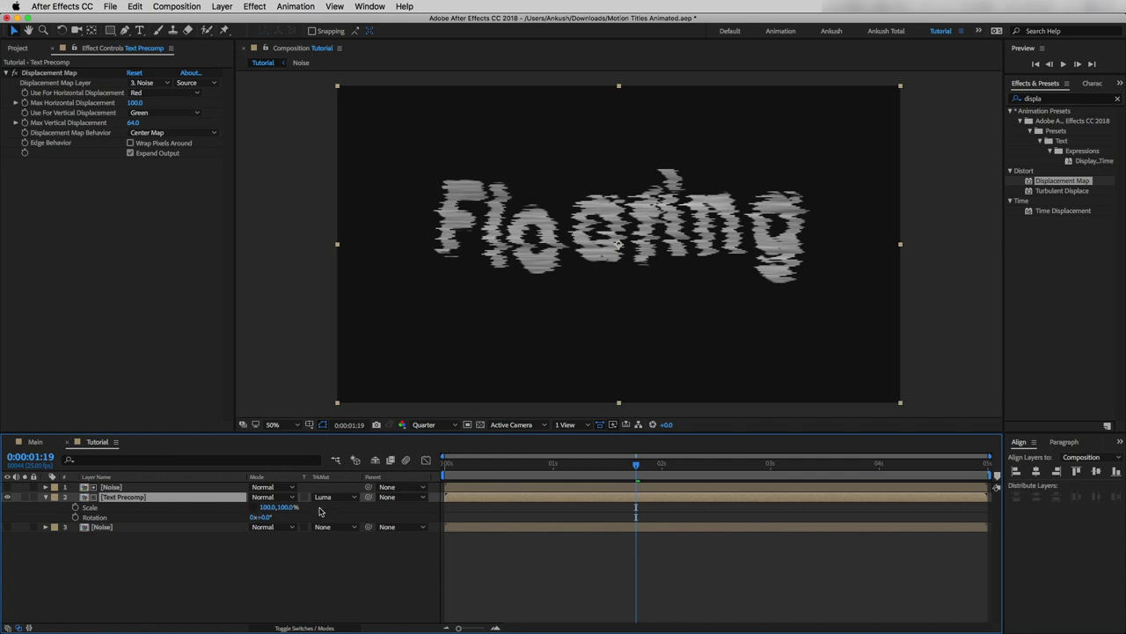
left_click(266, 508)
key("Return")
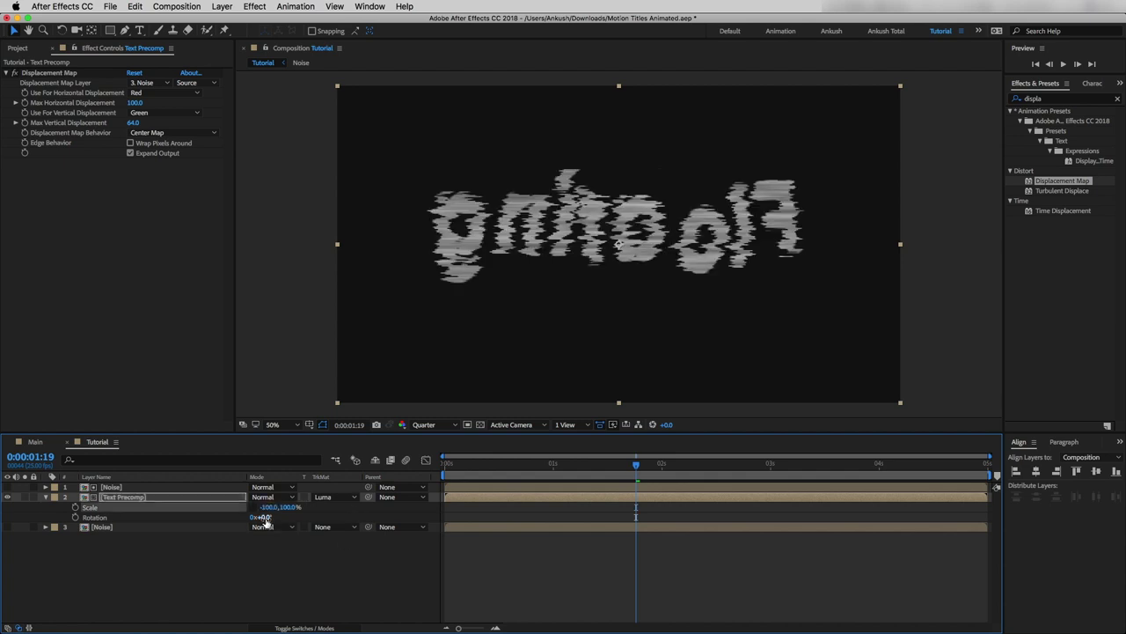
left_click(263, 518)
type("180")
key("Return")
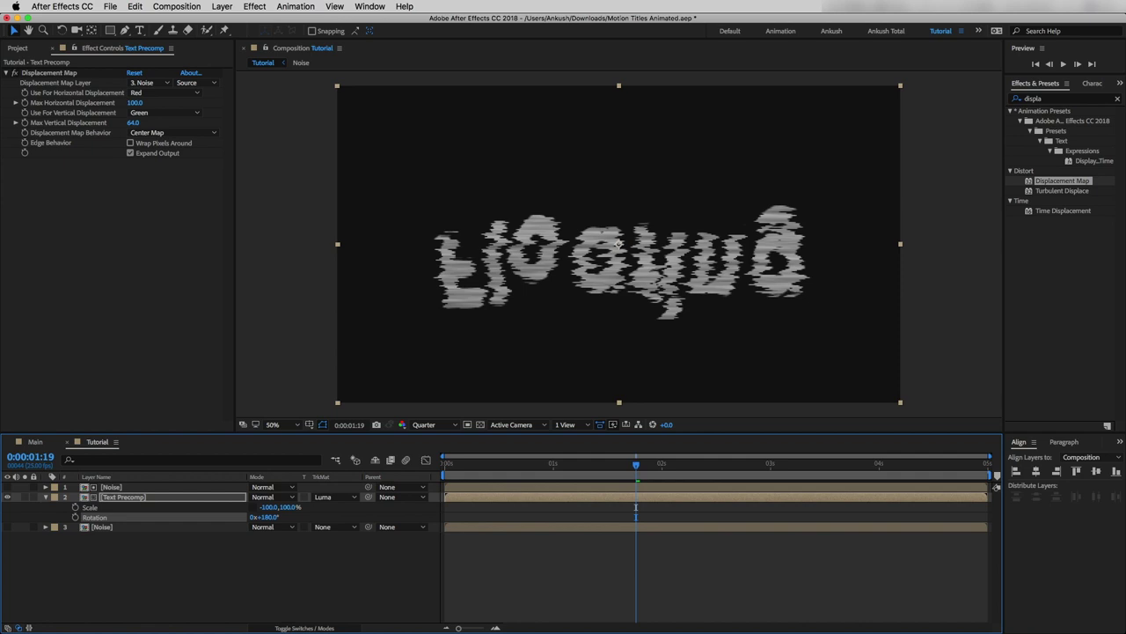
key("p")
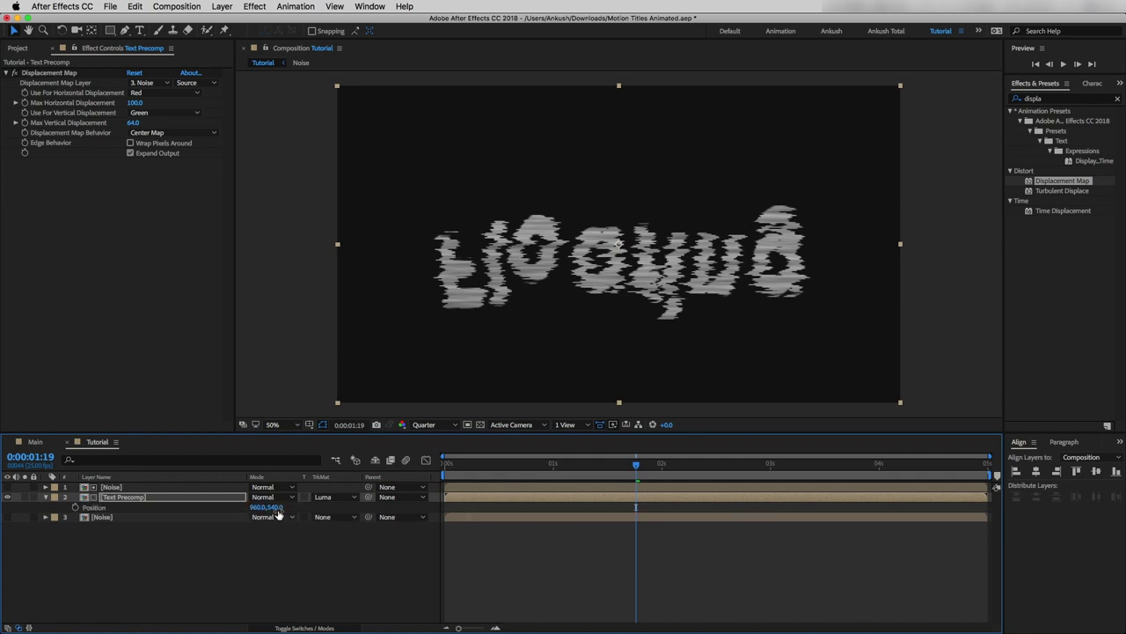
left_click_drag(274, 507, 306, 517)
Apply the Curves effect to the top Noise layer and shape its RGB curve into a near-vertical, high-contrast step.
left_click(121, 489)
double_click(1056, 97)
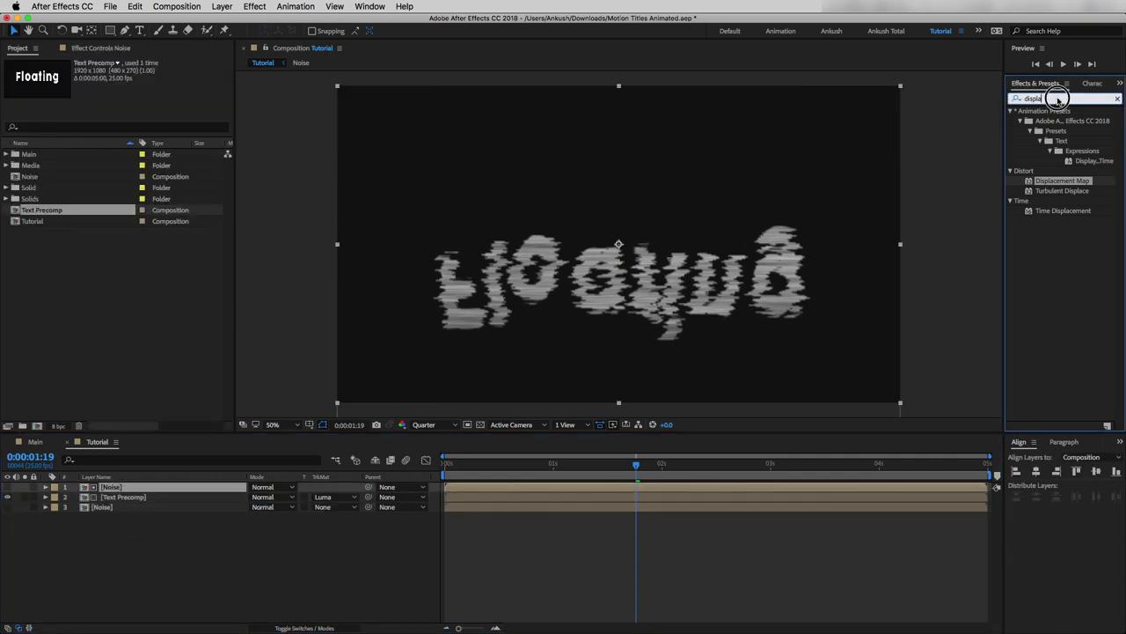
type("curv")
left_click_drag(1045, 170, 122, 489)
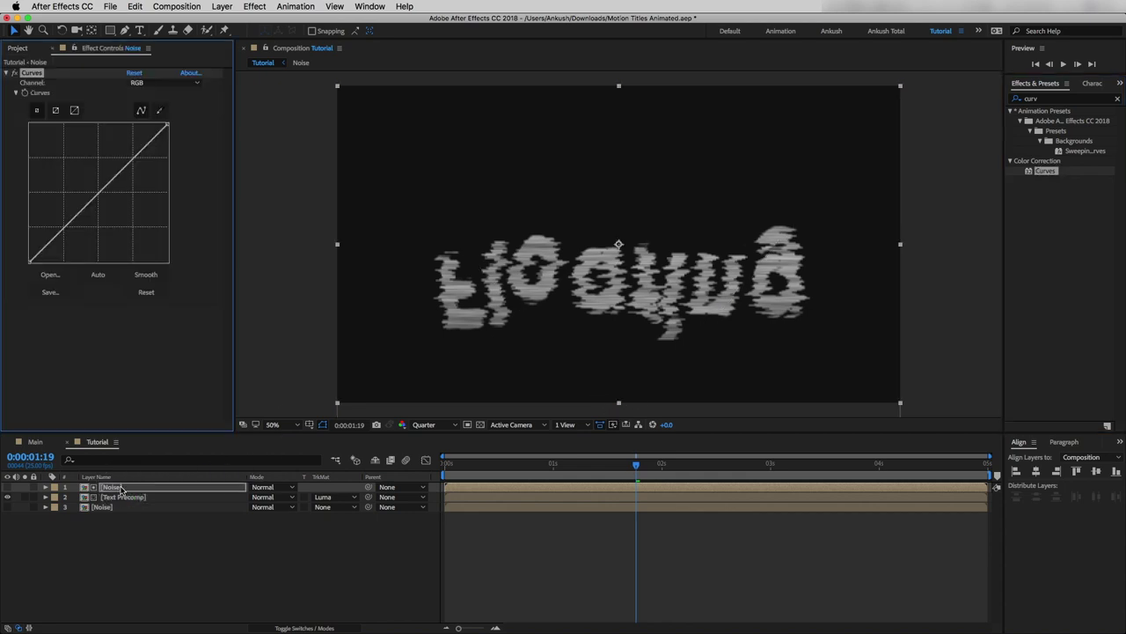
left_click_drag(143, 148, 86, 126)
left_click_drag(58, 231, 86, 260)
Pre-compose all three layers of the Tutorial composition into a new composition named Wave Effect.
left_click_drag(104, 530, 109, 485)
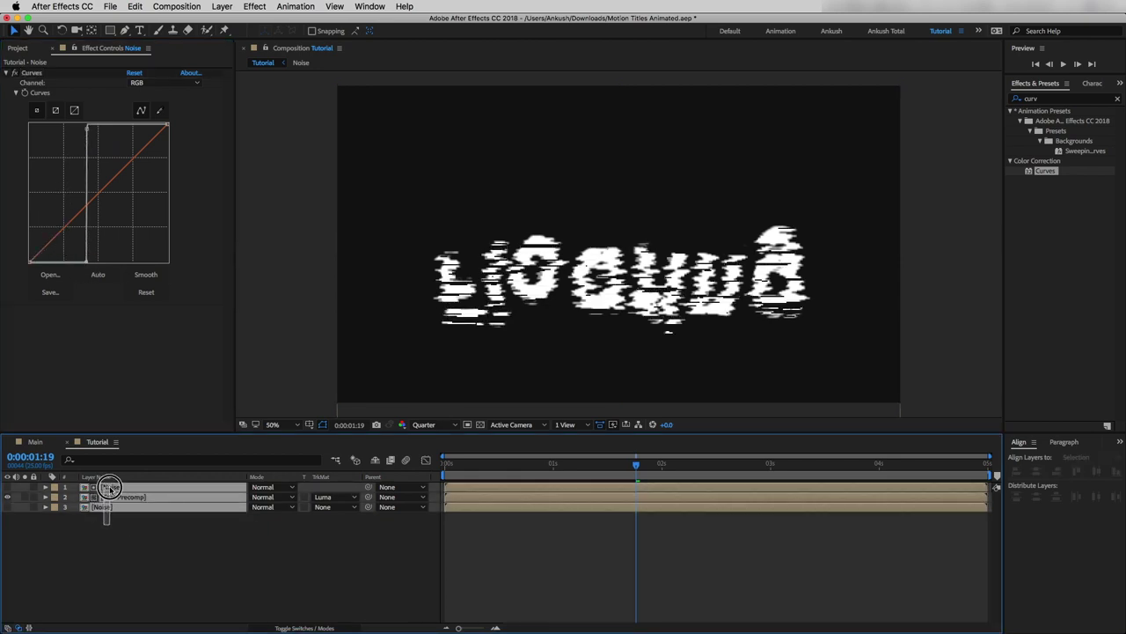
right_click(109, 487)
left_click(151, 527)
type("Wave Ef")
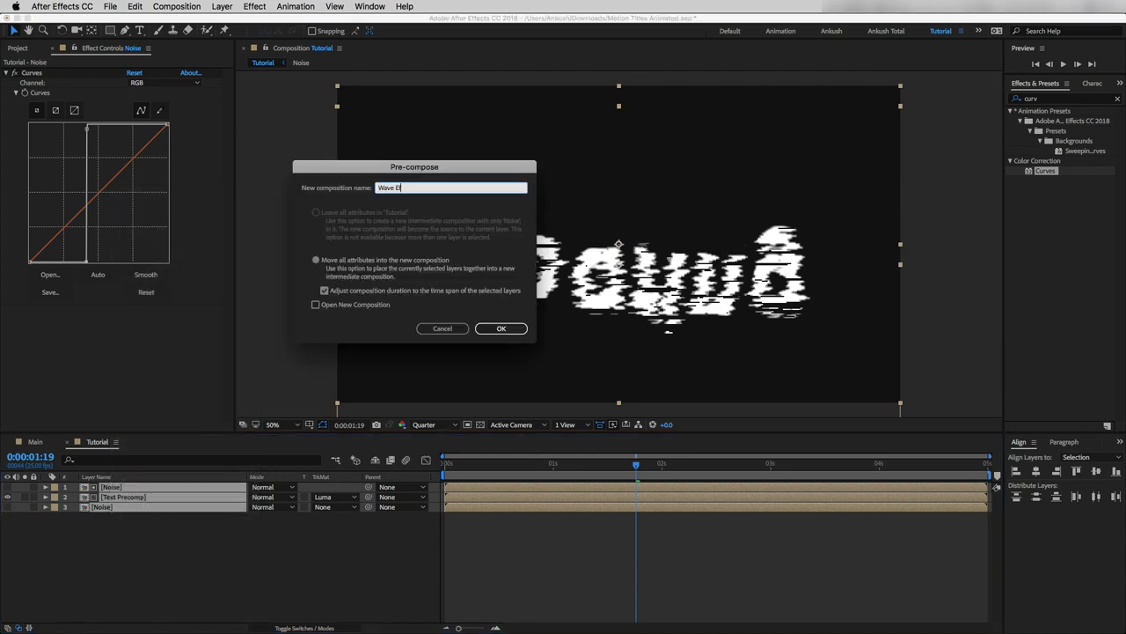
left_click(500, 328)
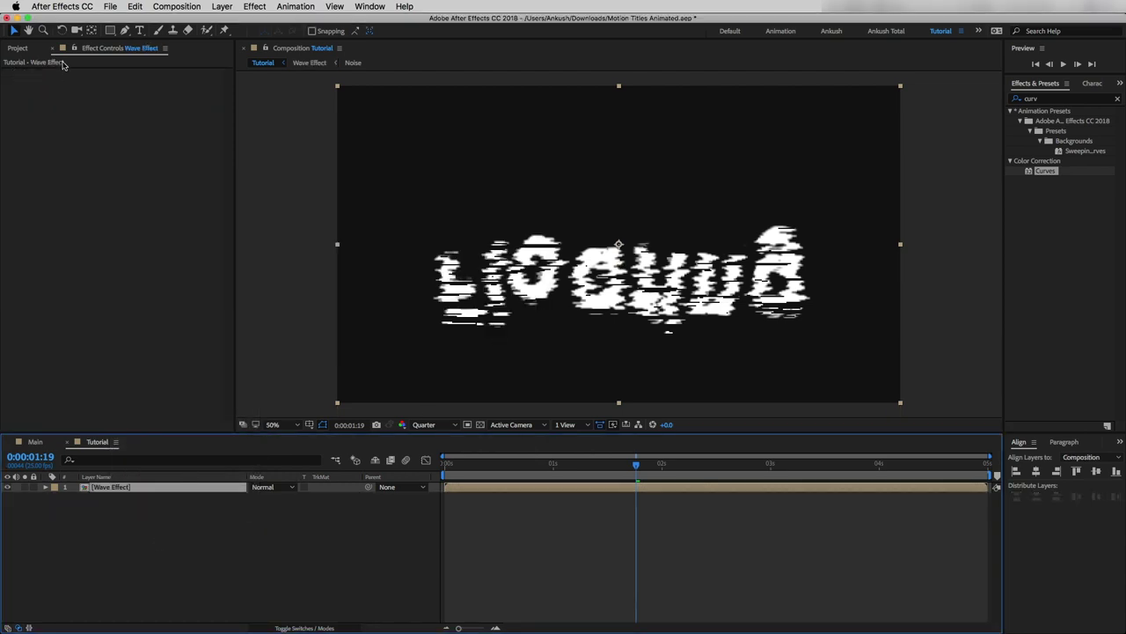
Add the Text Precomp from the project to the Tutorial composition above the Wave Effect layer.
left_click(21, 49)
left_click_drag(40, 212, 132, 484)
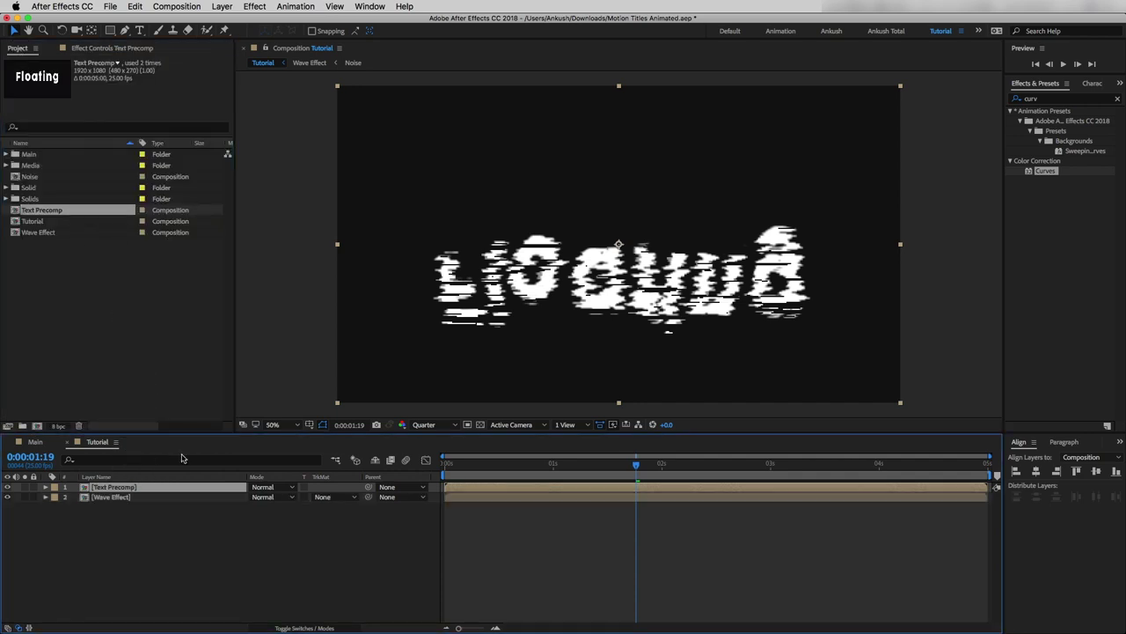
left_click(114, 497)
Create a 1920 x 1080 black solid above the other layers and lower its opacity to 34%.
right_click(97, 543)
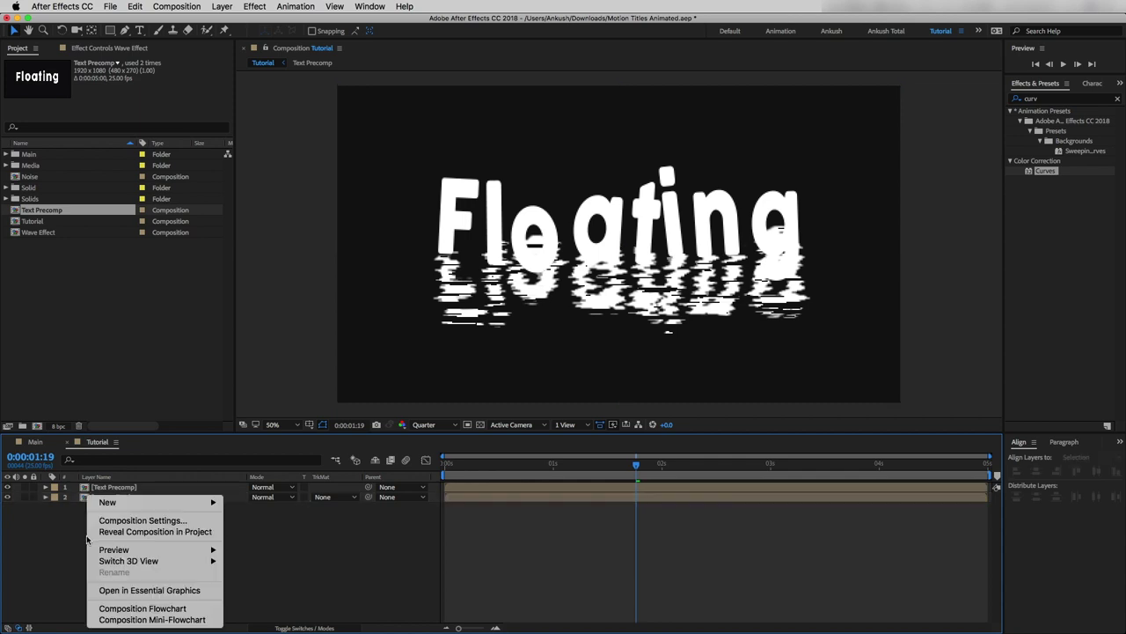
mouse_move(131, 502)
left_click(248, 531)
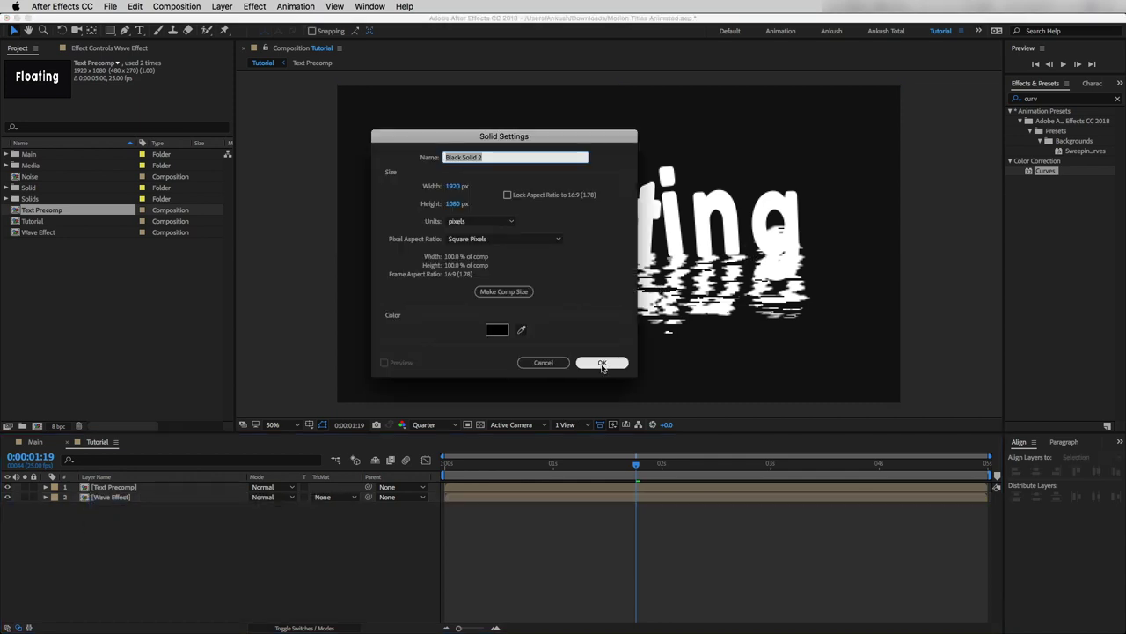
left_click(603, 362)
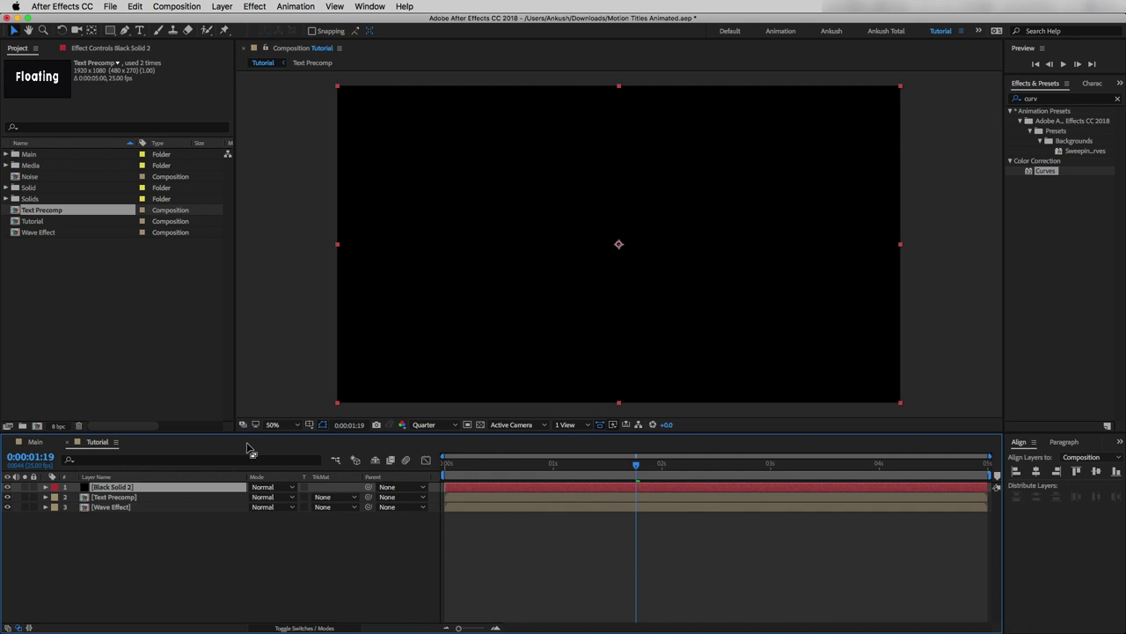
key("t")
left_click_drag(256, 498, 219, 494)
Raise the Text Precomp above its reflection by setting its position to 960, 469.
left_click(127, 508)
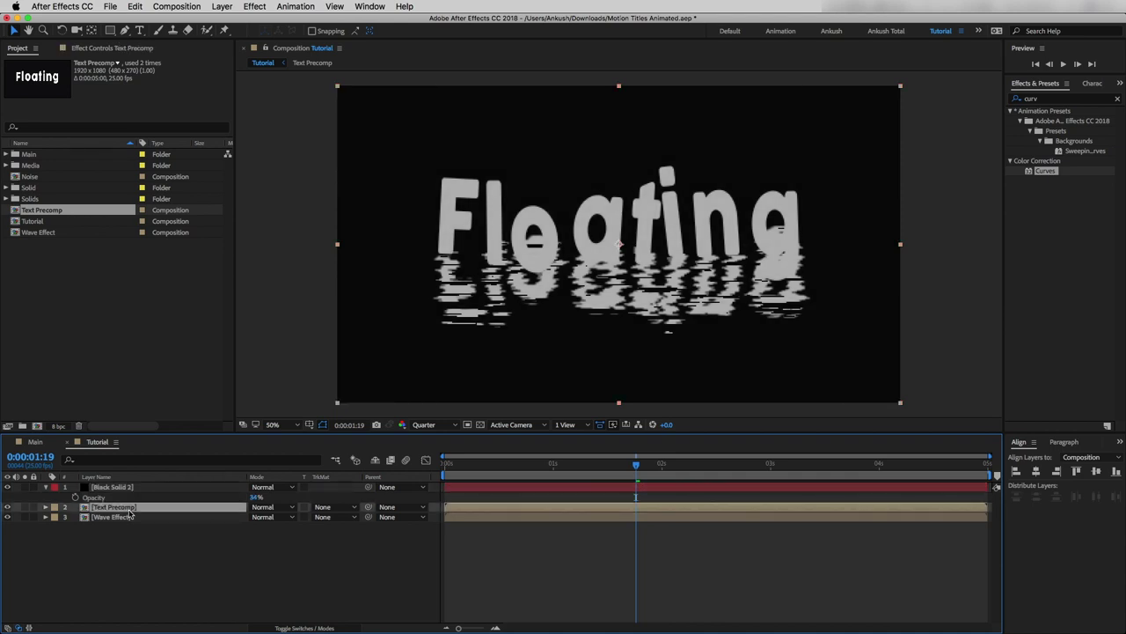
key("p")
left_click_drag(275, 518, 238, 515)
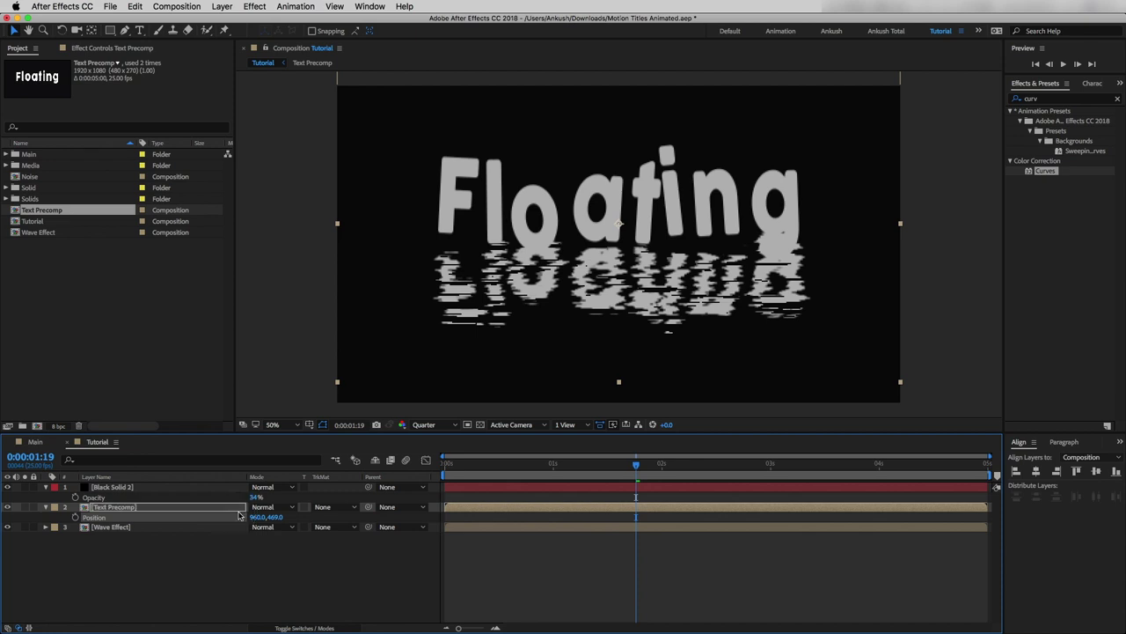
Draw a Pen tool mask on Black Solid 2 covering the upper half of the frame, with a wavy lower edge along the waterline.
left_click(46, 487)
left_click(112, 487)
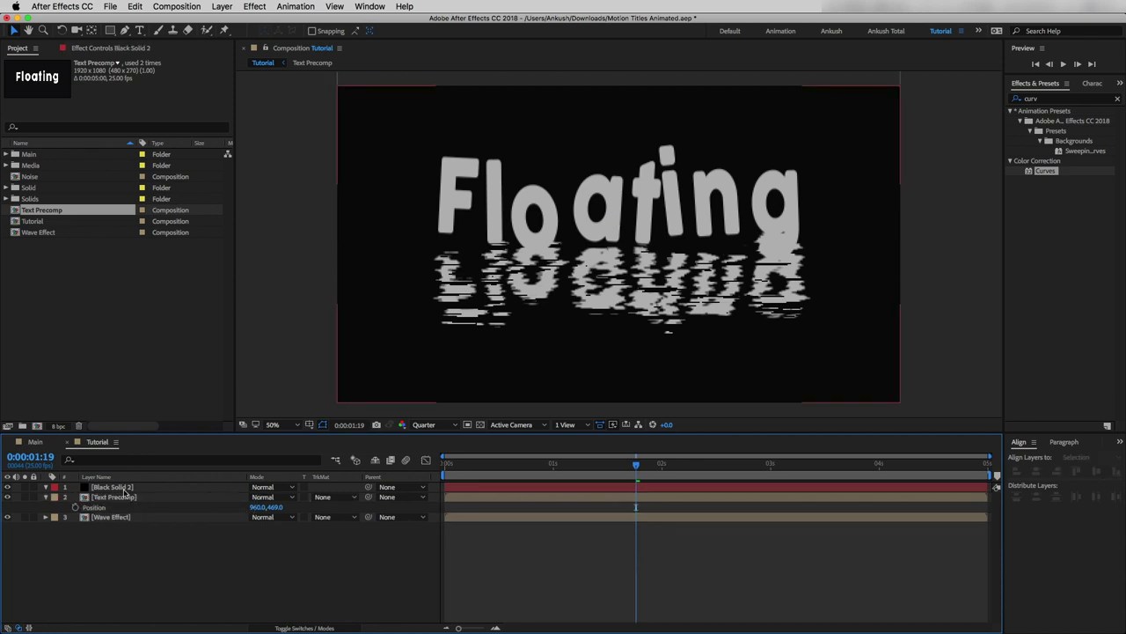
left_click(125, 30)
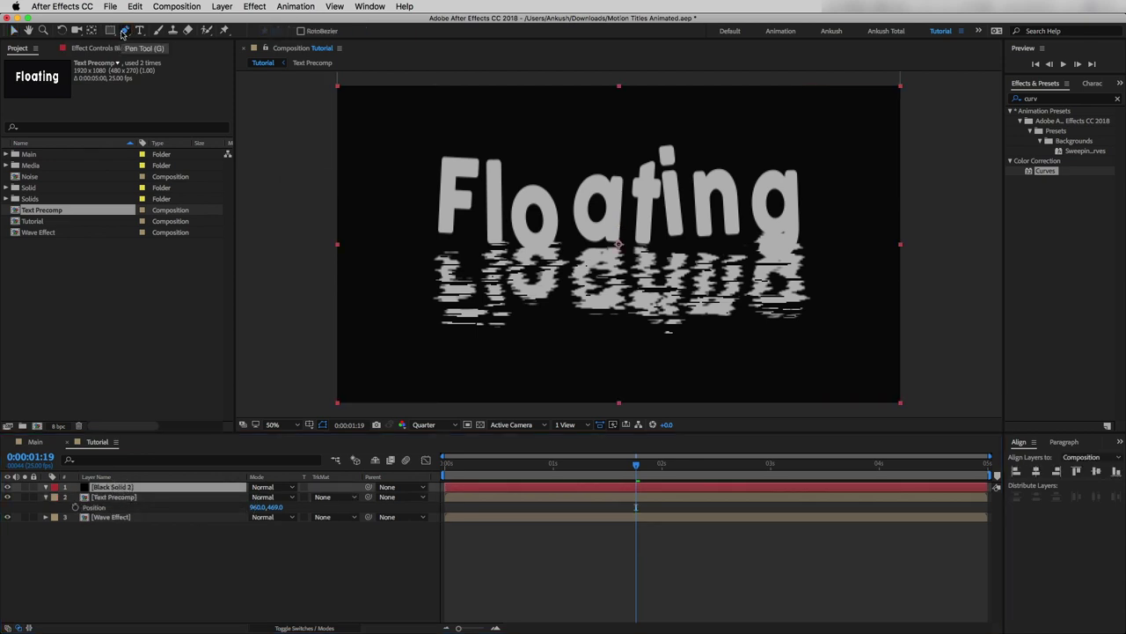
left_click(325, 246)
left_click(391, 240)
left_click(439, 243)
left_click(504, 245)
left_click(573, 241)
left_click(593, 242)
left_click(643, 242)
left_click(667, 242)
left_click(698, 240)
left_click(804, 244)
left_click(887, 242)
left_click(901, 240)
left_click(924, 229)
left_click(924, 79)
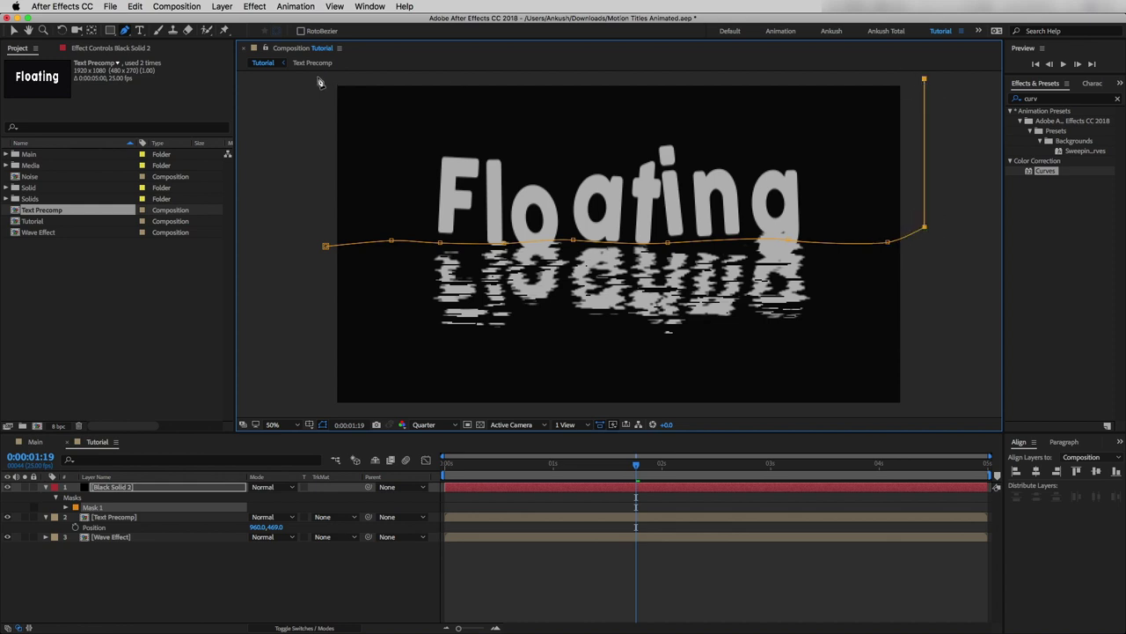
left_click(317, 79)
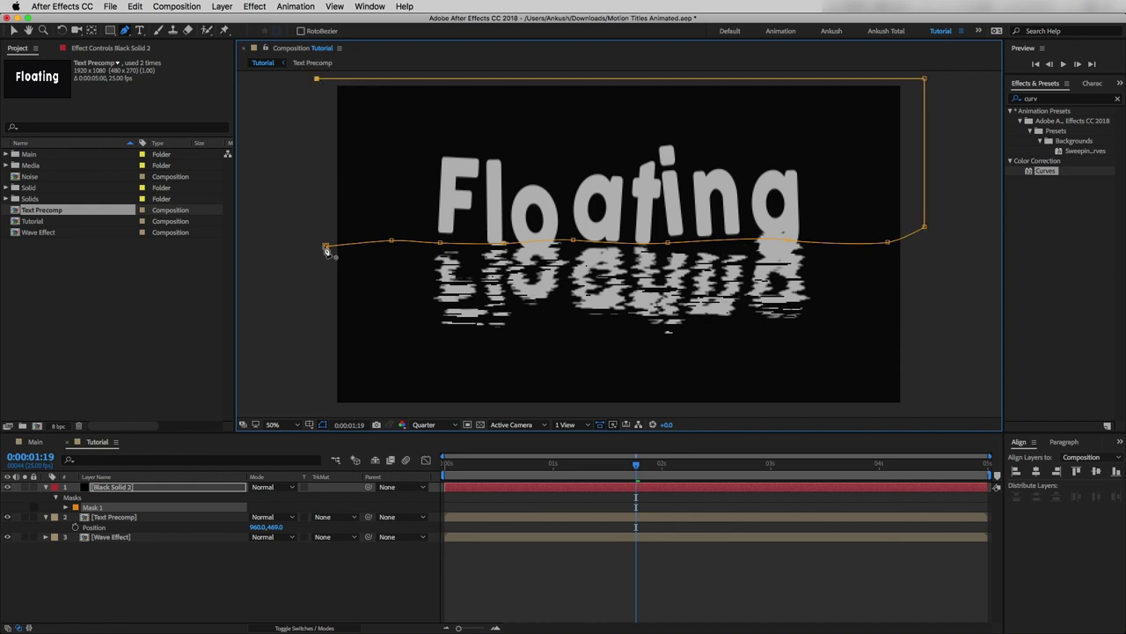
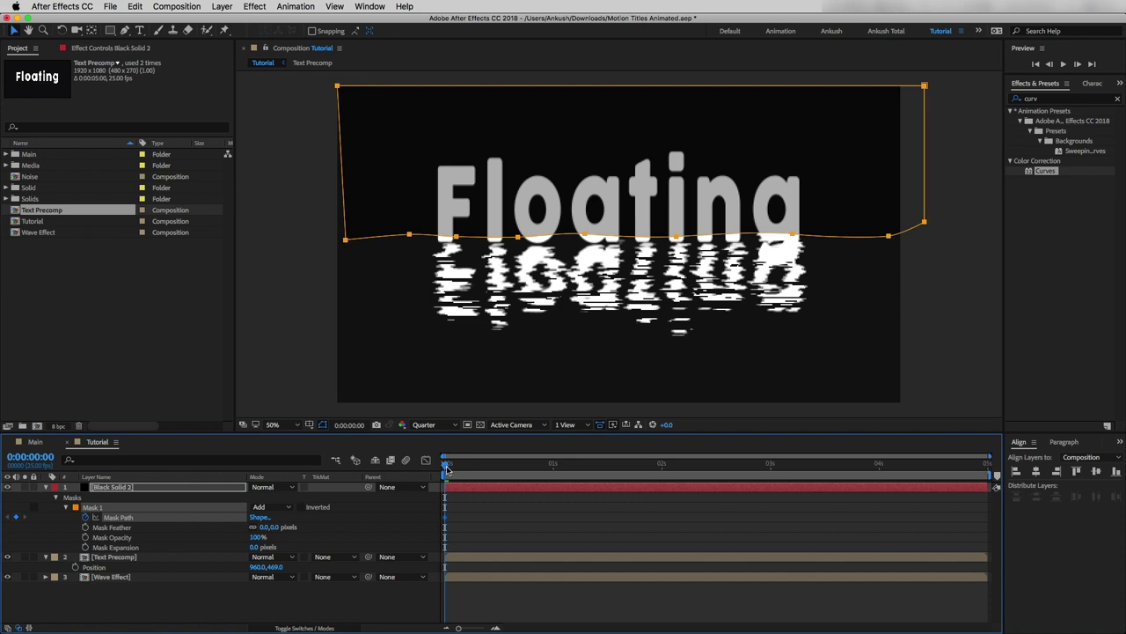
Keyframe Black Solid 2's Mask Path at 1 second with the mask shape's Bottom set to 522 px.
left_click_drag(447, 469, 553, 463)
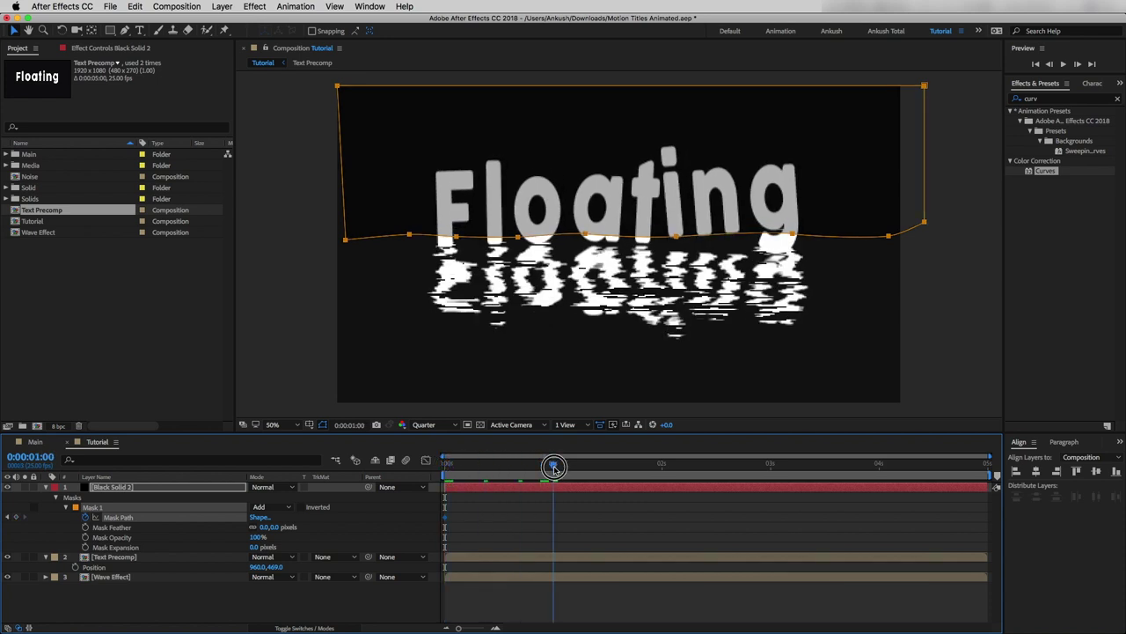
left_click(258, 518)
left_click(810, 351)
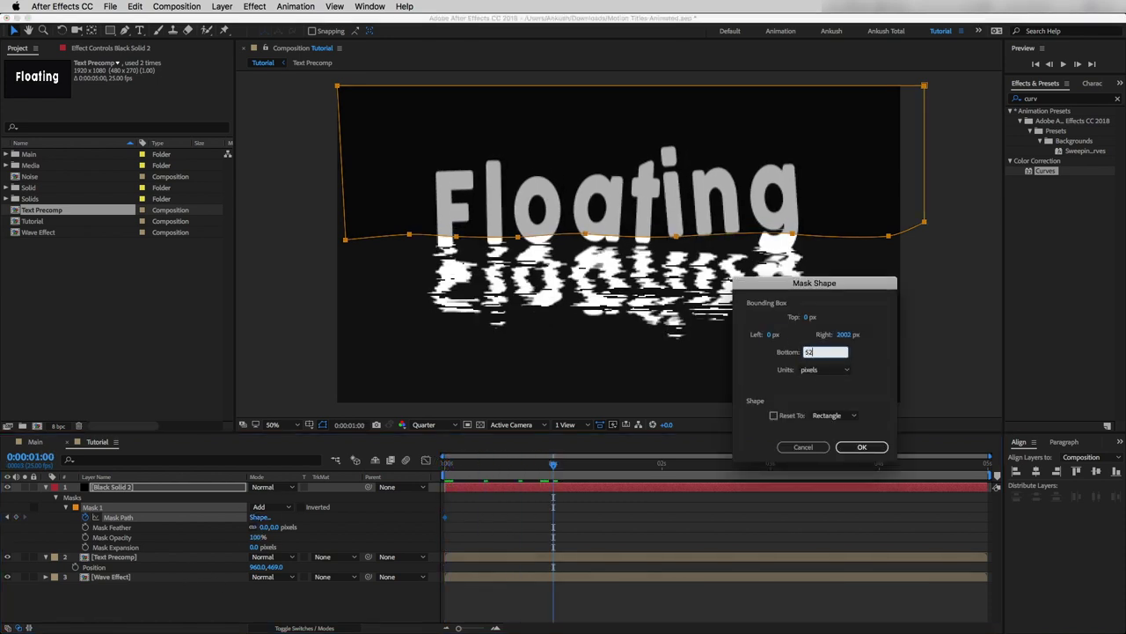
type("522")
left_click(861, 447)
Keyframe the Mask Path at 2 seconds with the mask shape's Bottom set to 527.8 px.
left_click_drag(553, 463, 662, 465)
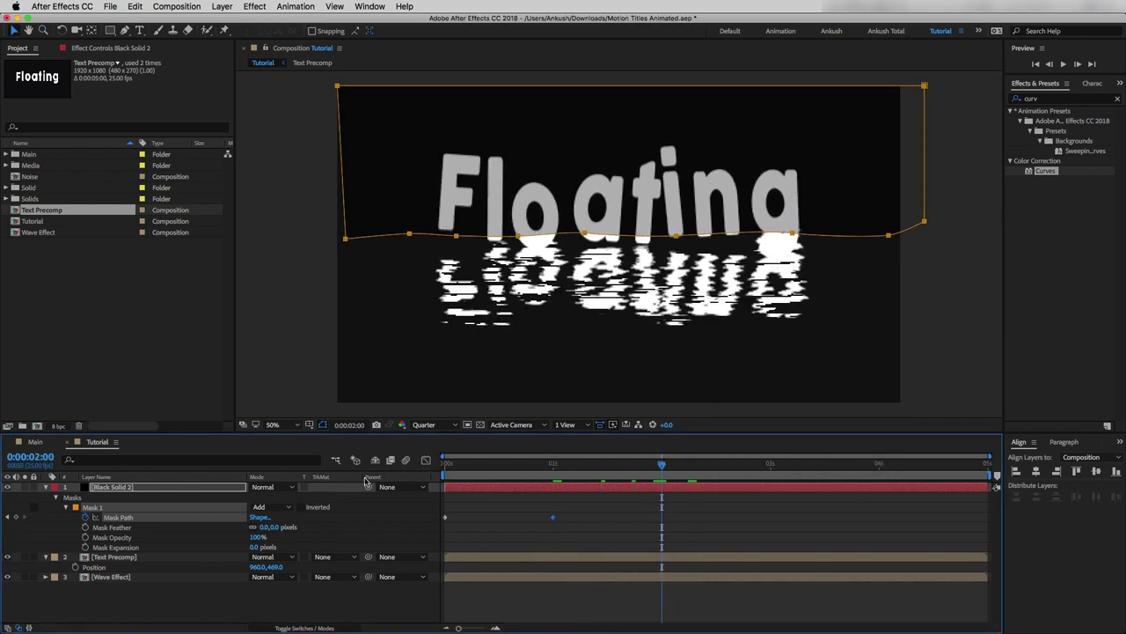
left_click(258, 518)
left_click(810, 352)
type("52")
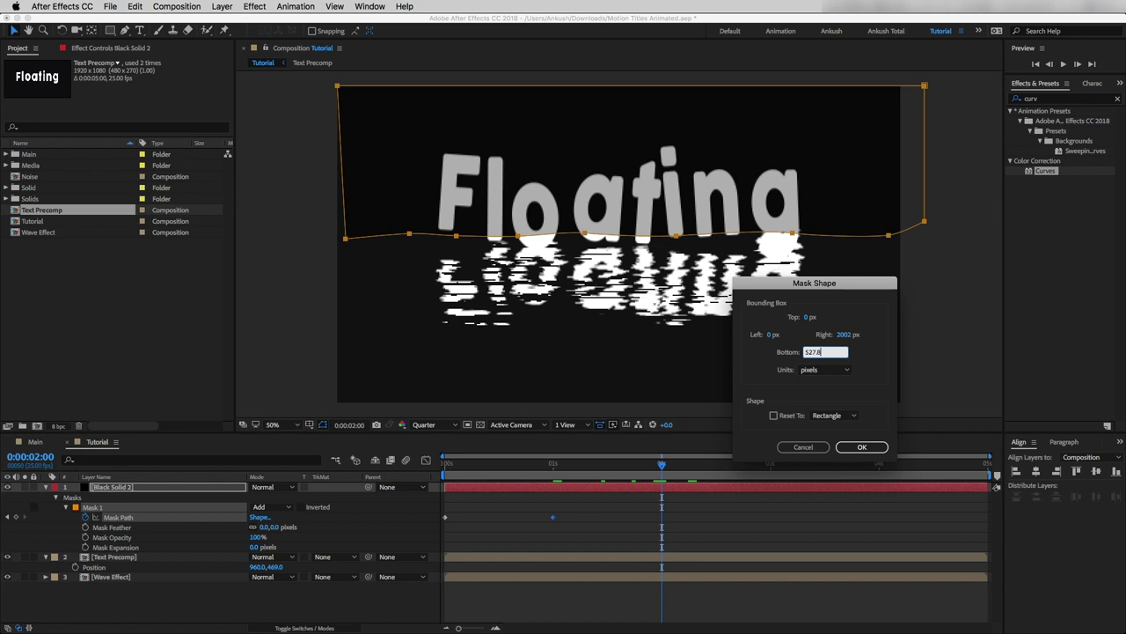
type("7.8")
left_click(863, 447)
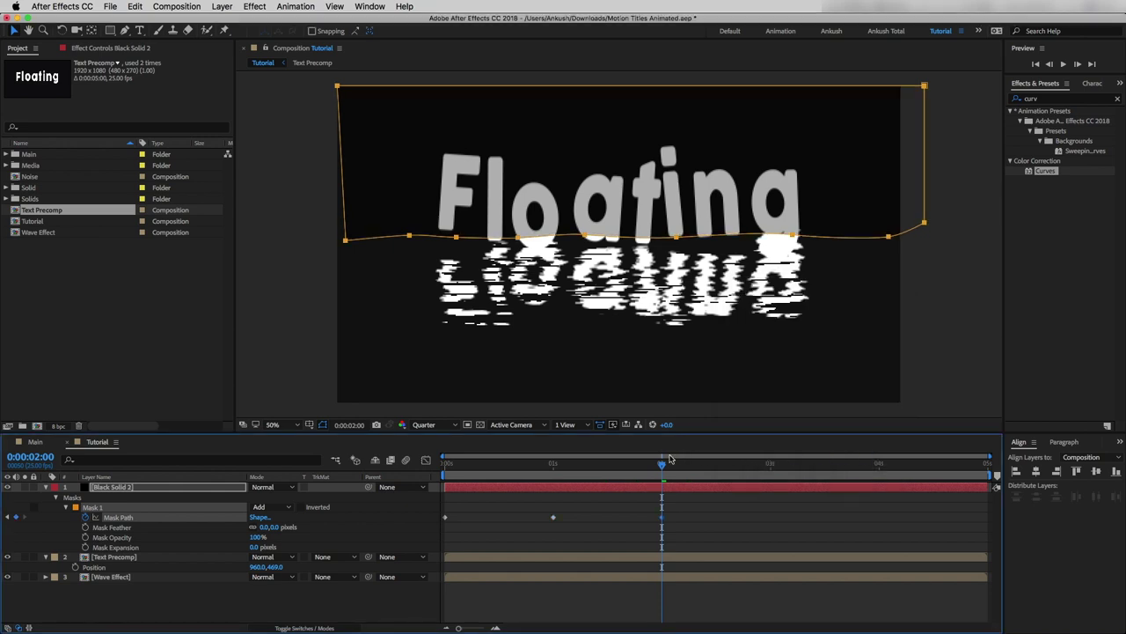
Keyframe the Mask Path at 3 seconds with the mask shape's Bottom set to 540 px.
left_click_drag(663, 464, 771, 465)
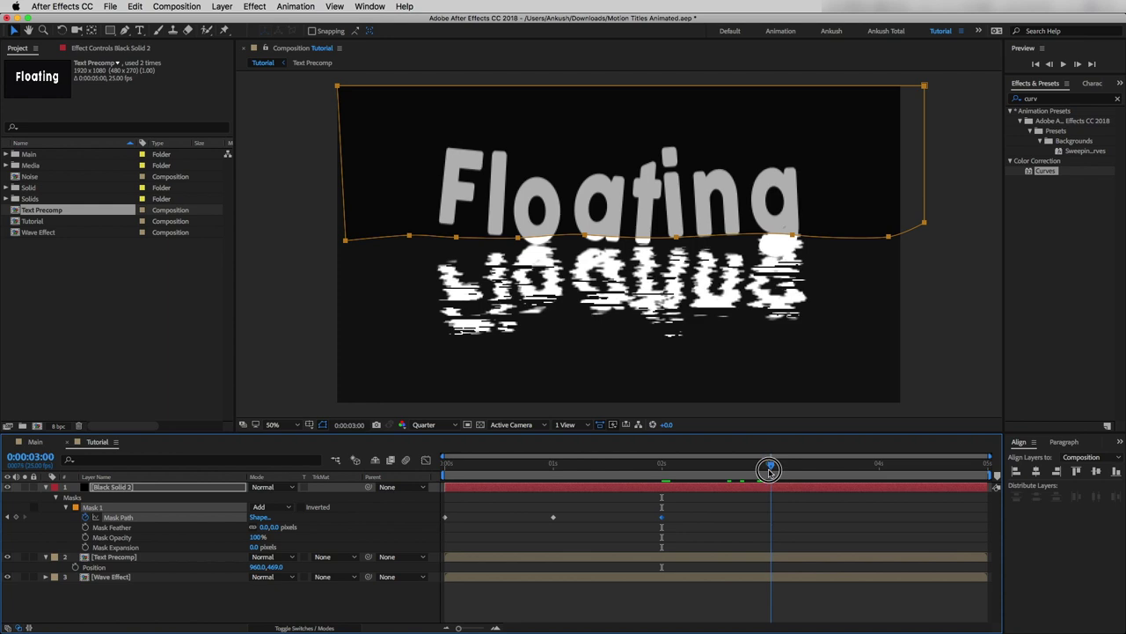
left_click(259, 517)
double_click(807, 352)
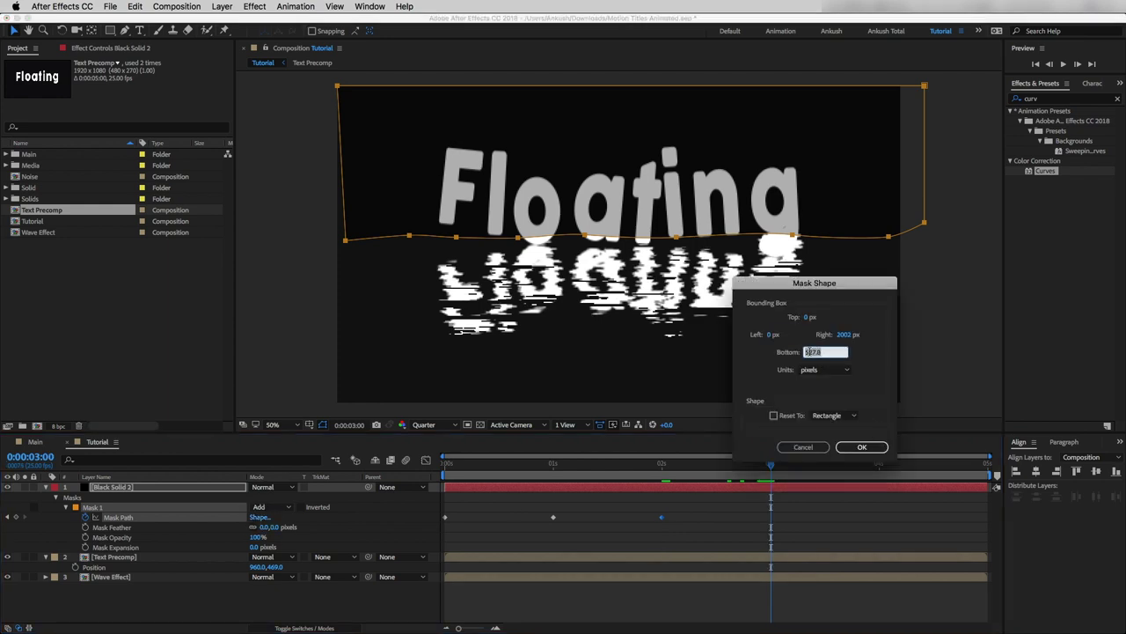
type("540")
left_click(863, 447)
Keyframe the Mask Path at 4 seconds with the mask shape's Right set to 2008 px and Bottom to 527.6 px.
left_click_drag(771, 465, 879, 473)
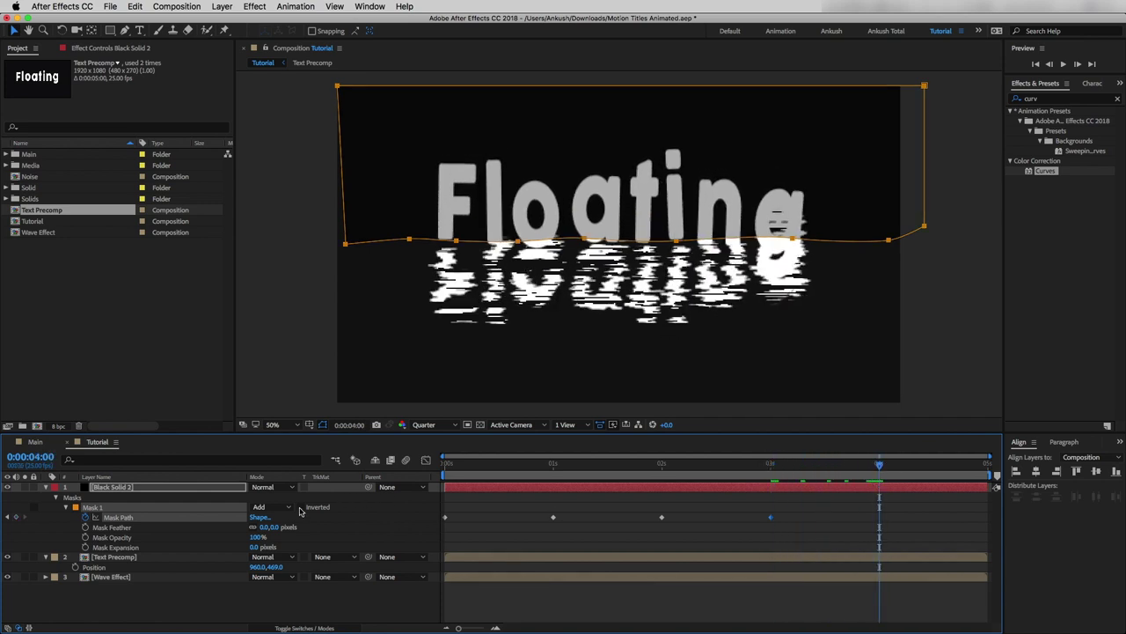
left_click(260, 516)
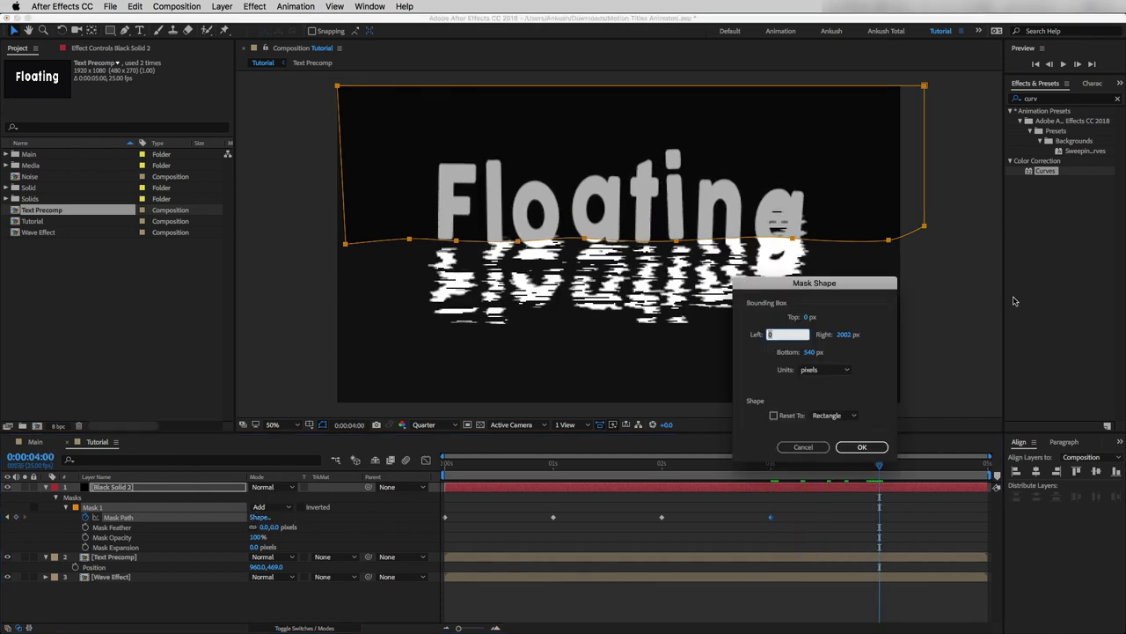
left_click(845, 336)
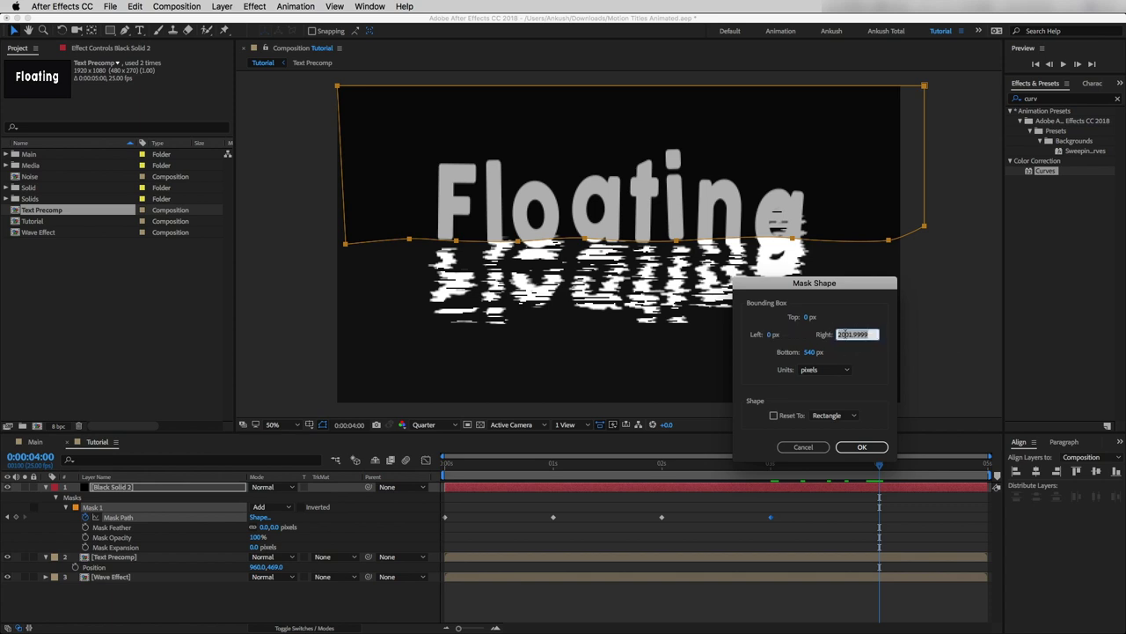
type("2008")
left_click(811, 354)
type("5")
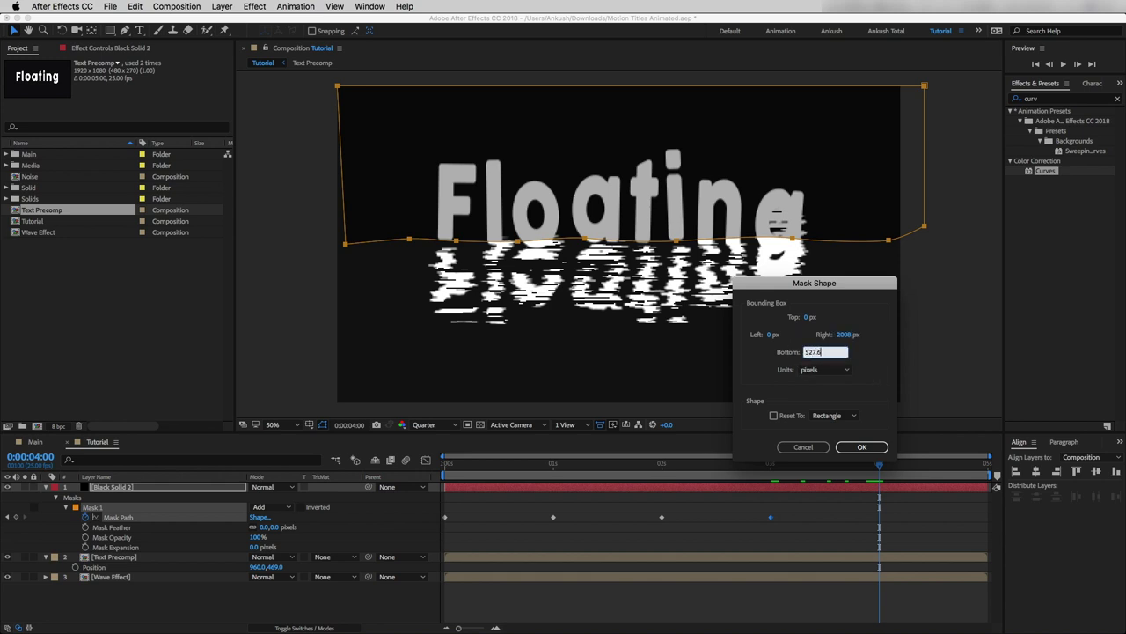
left_click(863, 447)
left_click_drag(880, 464, 940, 465)
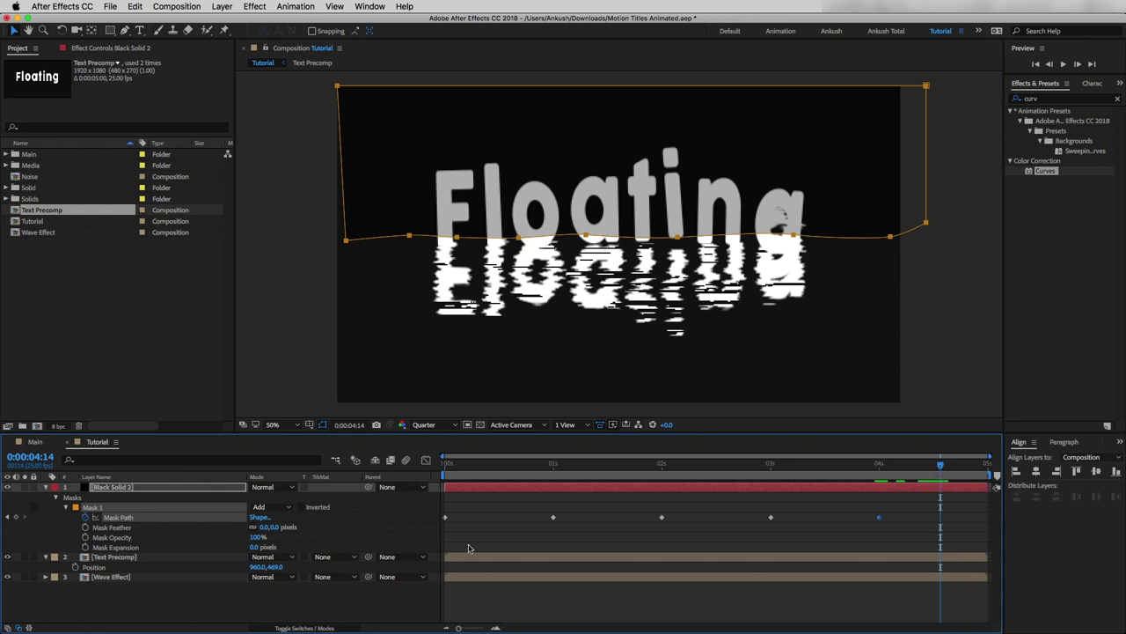
Keyframe the Mask Path at 0:00:04:14 with the mask shape's Right set to 2002 px and Bottom to 529 px.
left_click(259, 516)
left_click(843, 335)
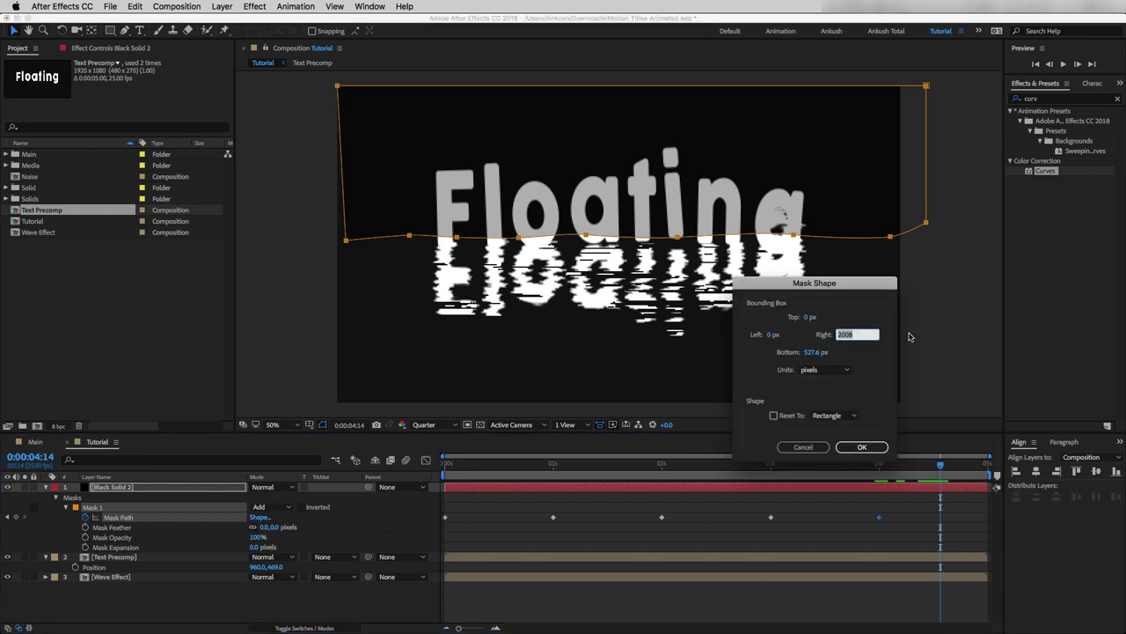
type("2002")
left_click(814, 352)
type("52")
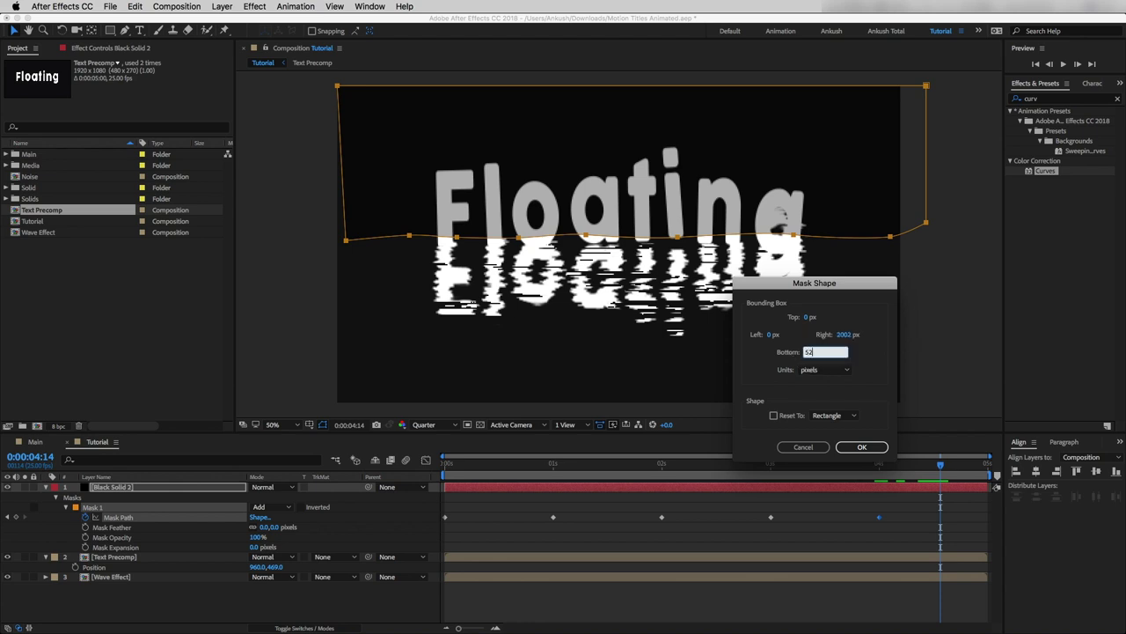
type("9")
left_click(862, 447)
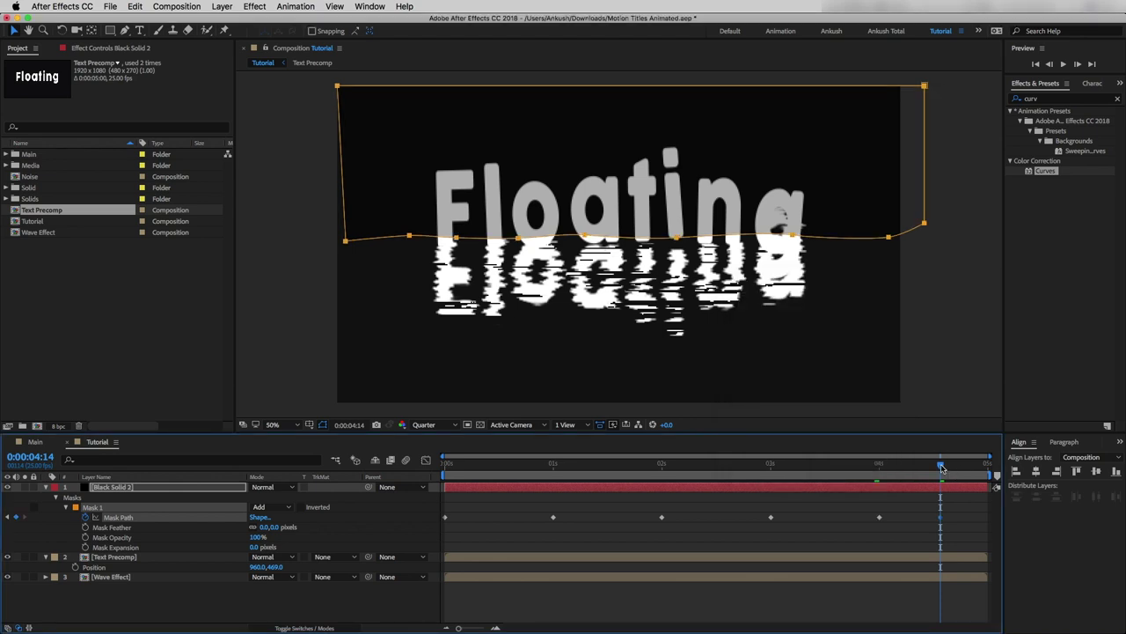
Copy the first Mask Path keyframe to the last frame at 0:00:04:24 so the waterline loops, and preview the animation.
left_click_drag(940, 464, 995, 466)
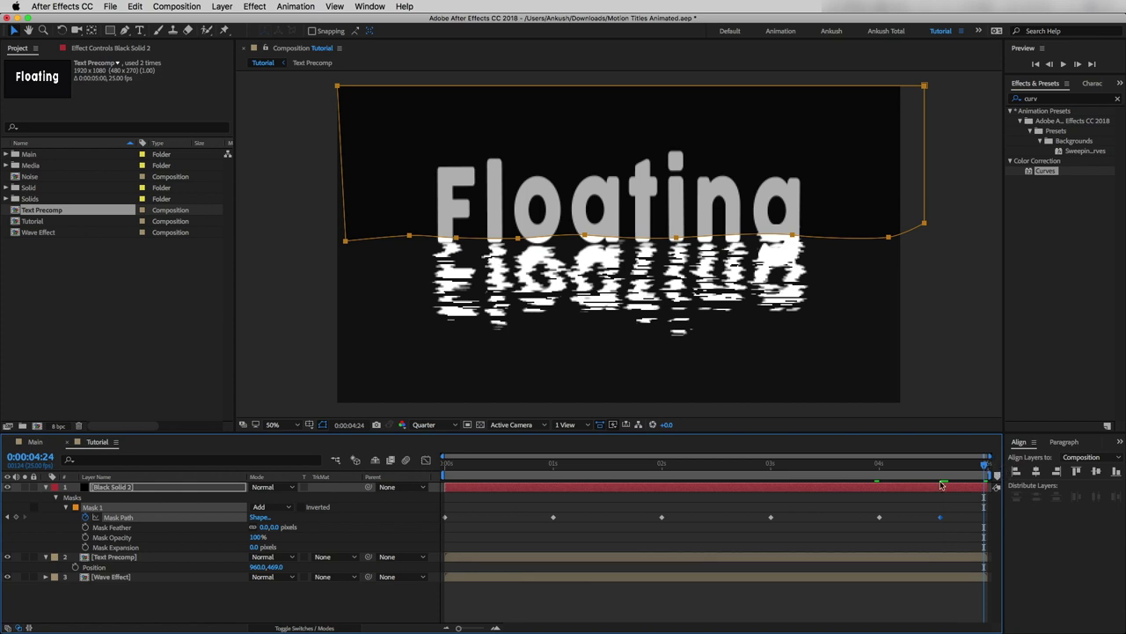
left_click(454, 521)
left_click(446, 518)
key("ctrl+c")
key("ctrl+v")
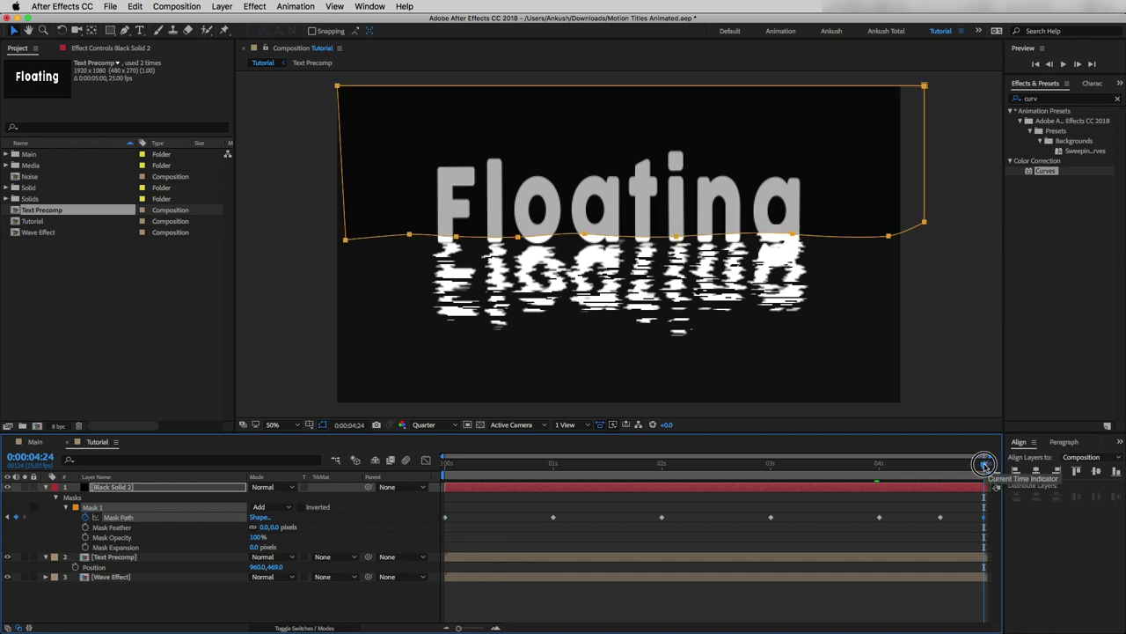
key("space")
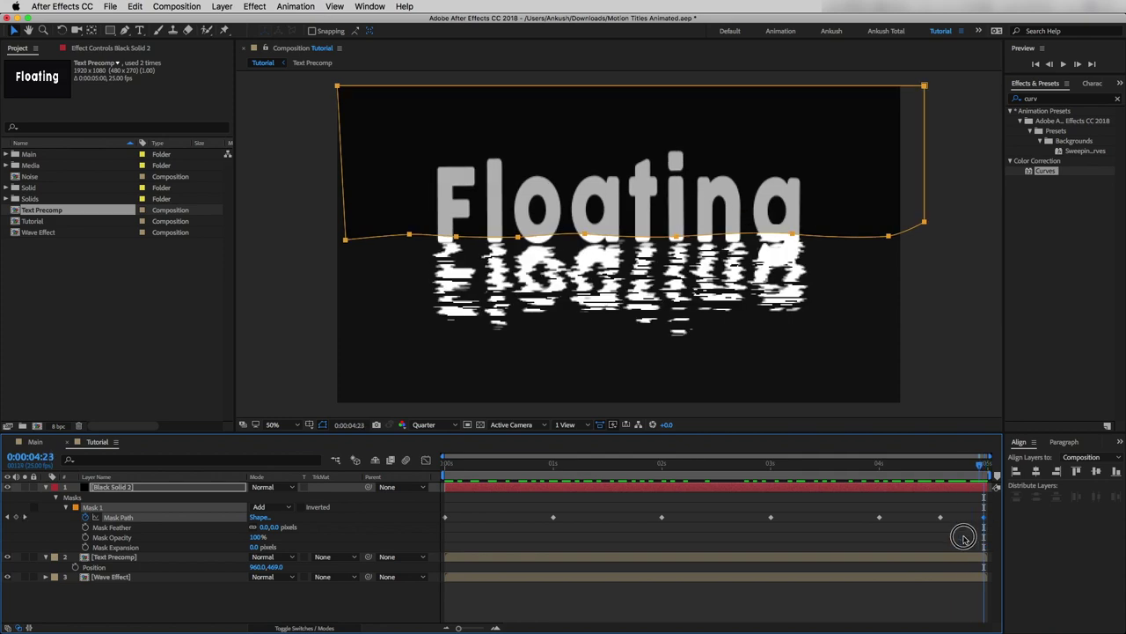
key("space")
Collapse the properties of the Black Solid 2 layer and rename it Matte 1.
left_click(121, 491)
key("u")
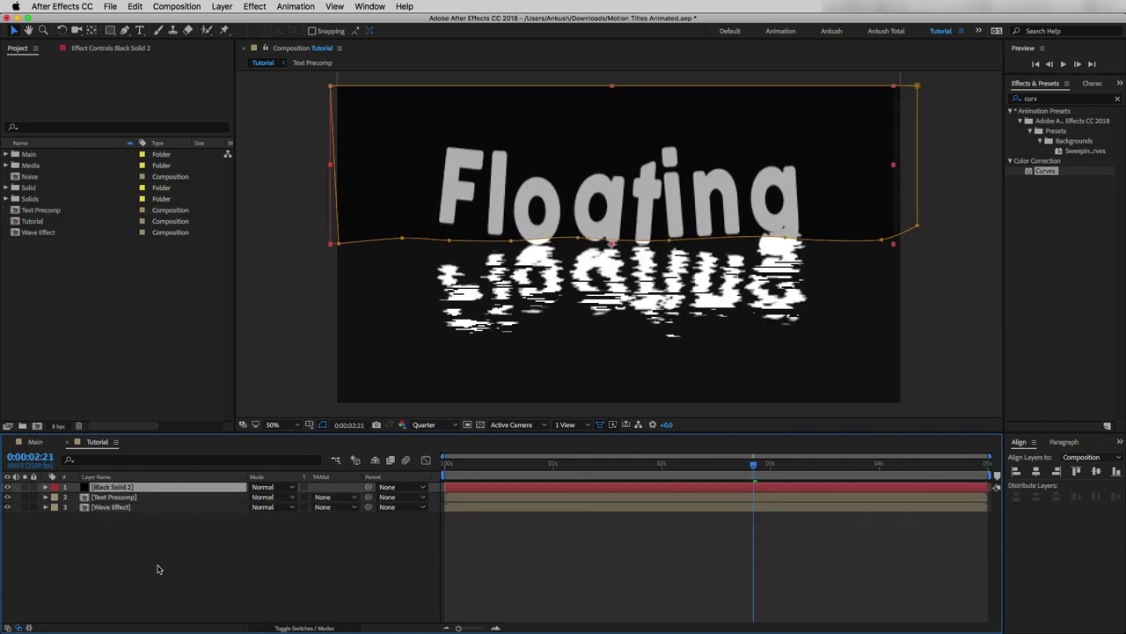
right_click(120, 488)
left_click(162, 614)
type("Matte 1")
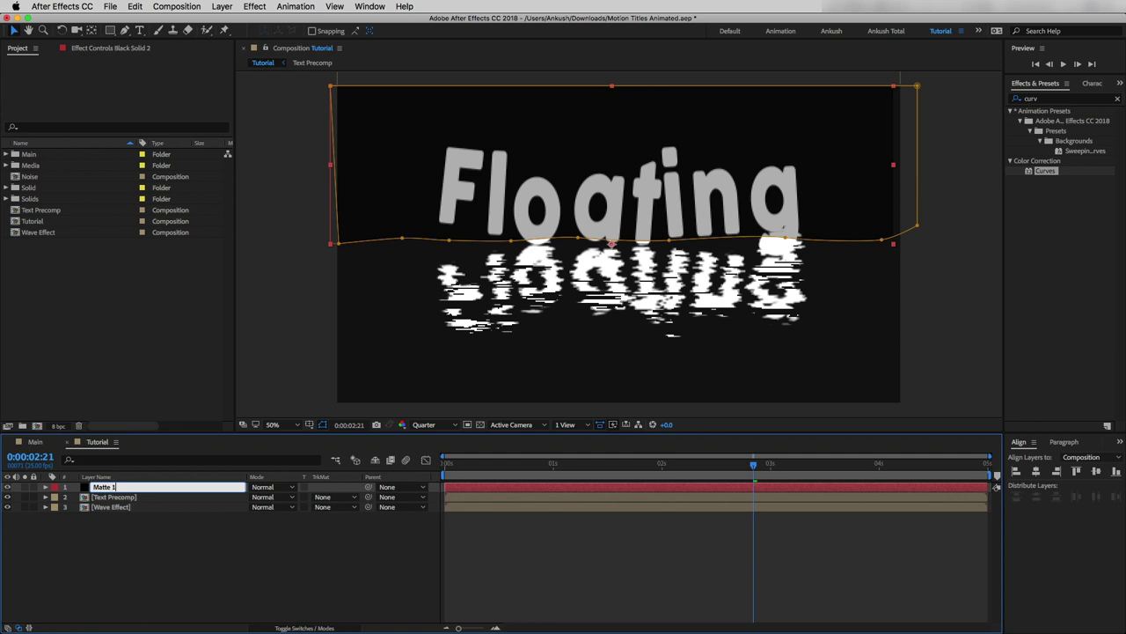
key("Return")
Duplicate the Matte 1 layer and place Matte 1 between Text Precomp and Wave Effect, keeping the copy above Text Precomp.
left_click(102, 488)
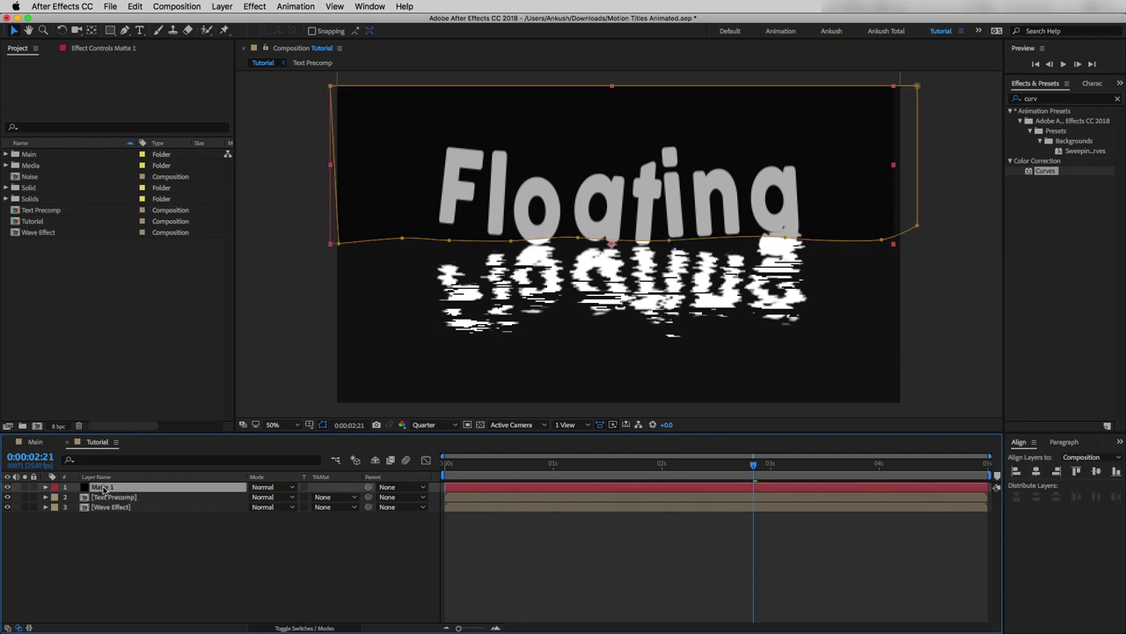
key("super+d")
left_click_drag(109, 499, 113, 519)
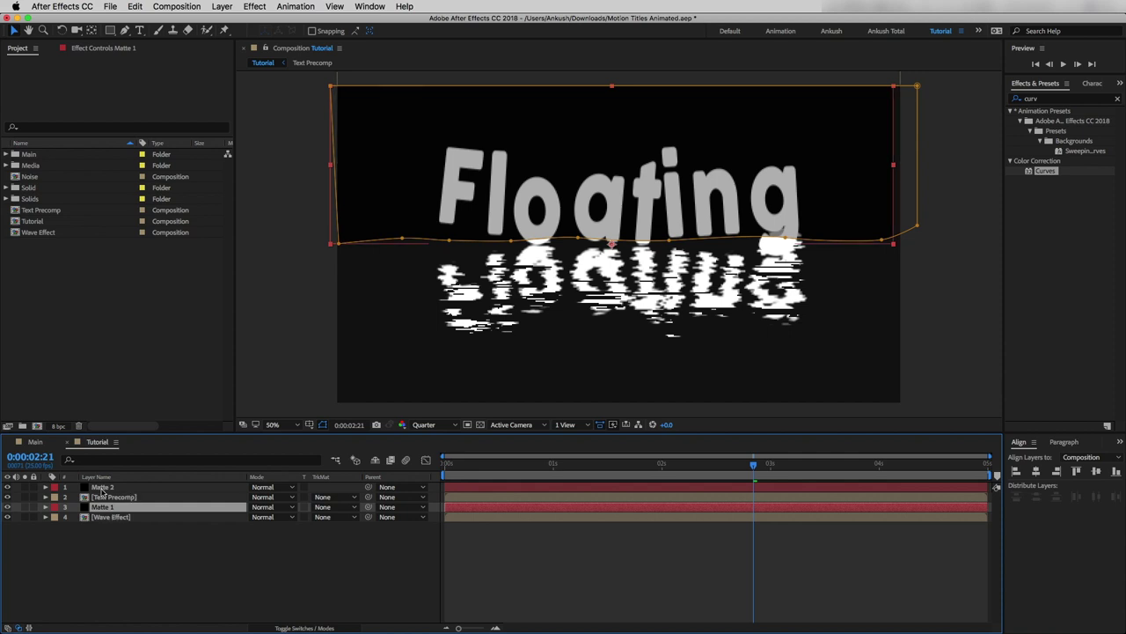
Set the Opacity of both Matte 1 and Matte 2 to 100% and collapse their properties.
left_click(224, 487, "super")
key("t")
left_click_drag(256, 526, 352, 523)
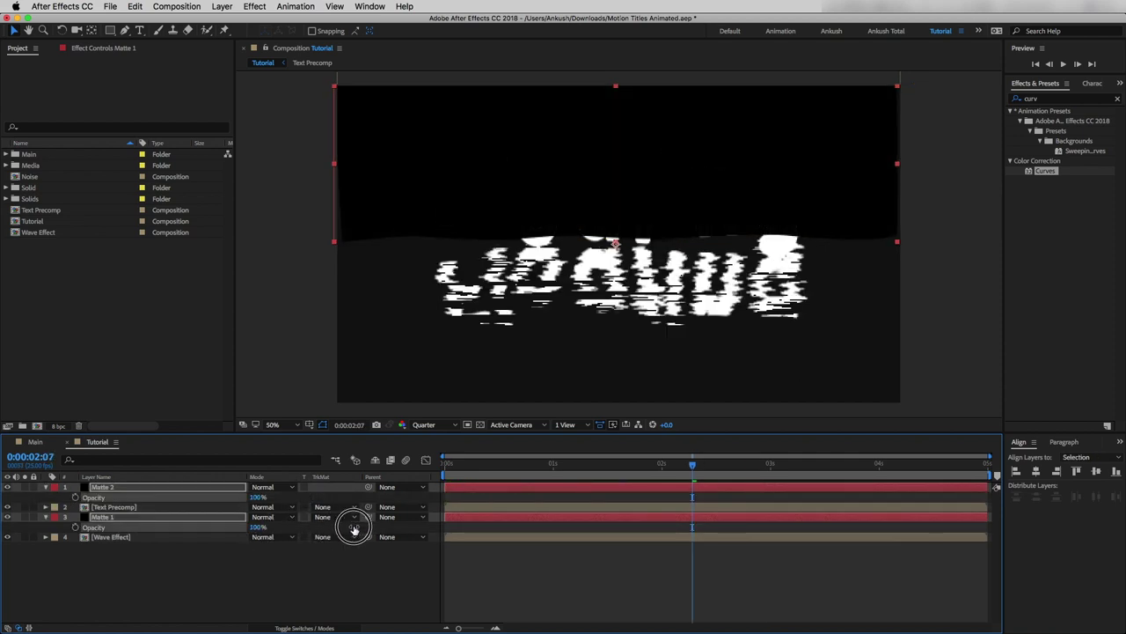
left_click(256, 575)
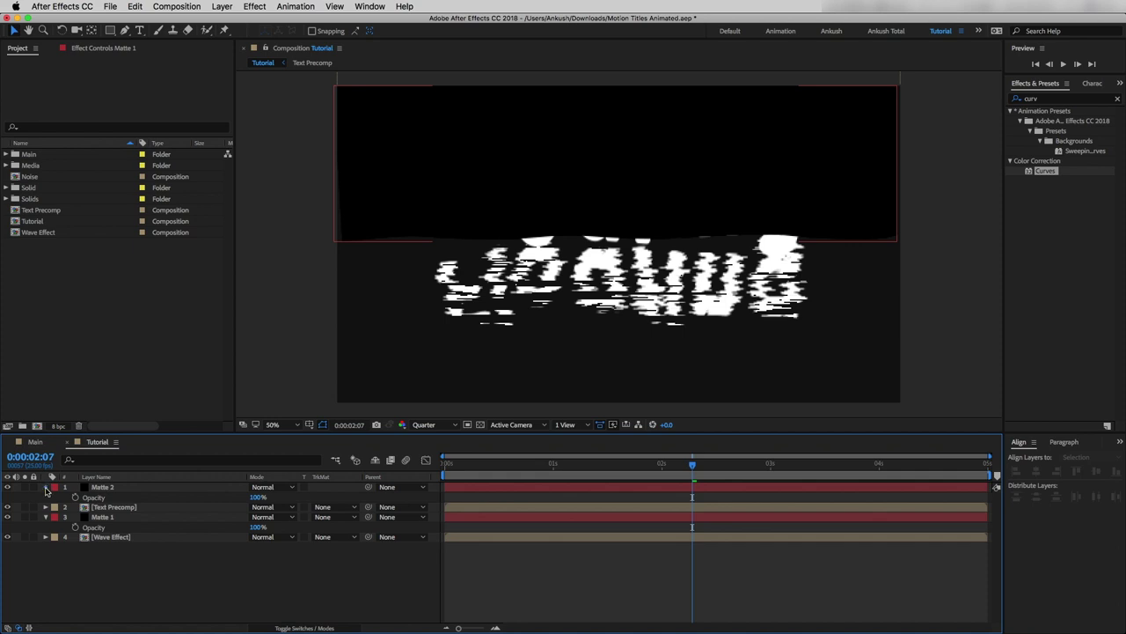
left_click(46, 487)
left_click(46, 507)
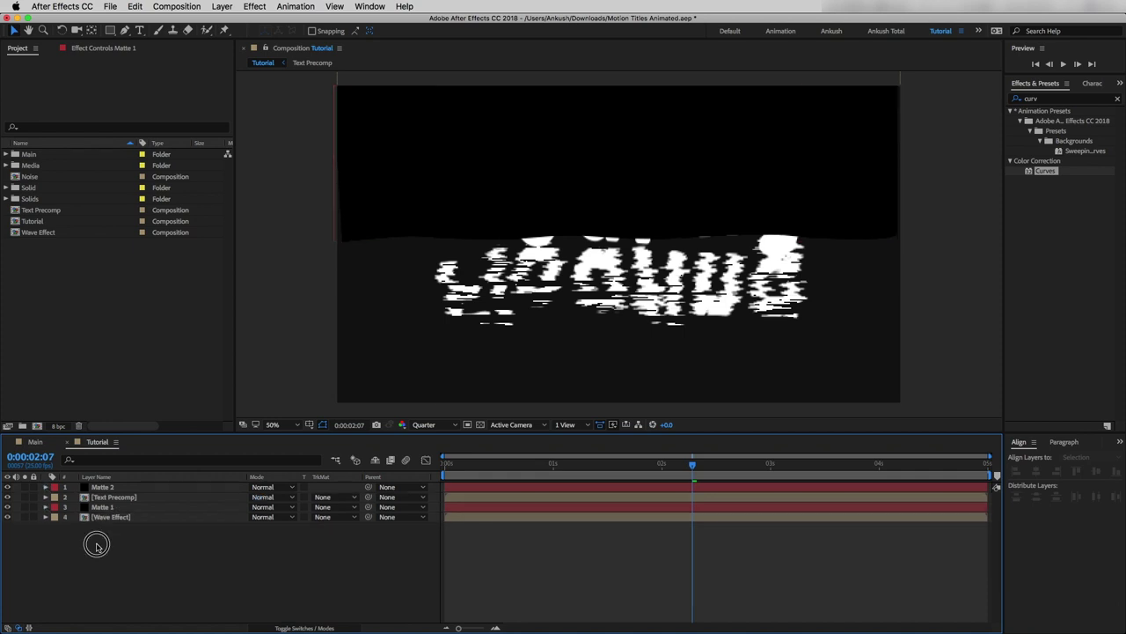
Set Wave Effect's track matte to Alpha Inverted Matte "Matte 1" and Text Precomp's to Alpha Matte "Matte 2".
left_click(328, 516)
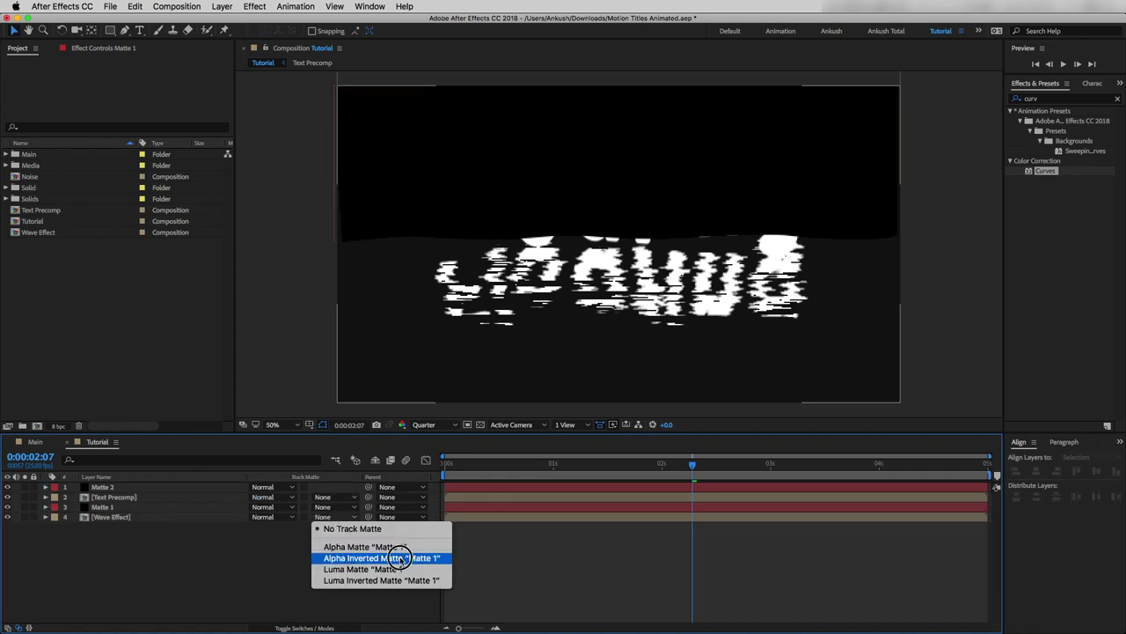
left_click(345, 558)
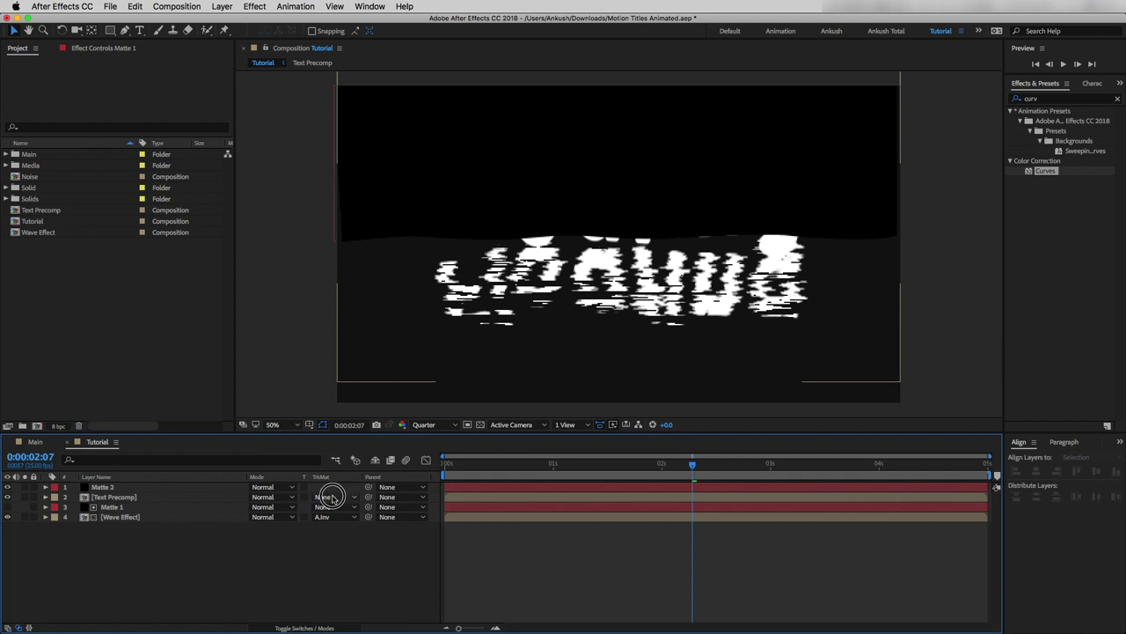
left_click(335, 506)
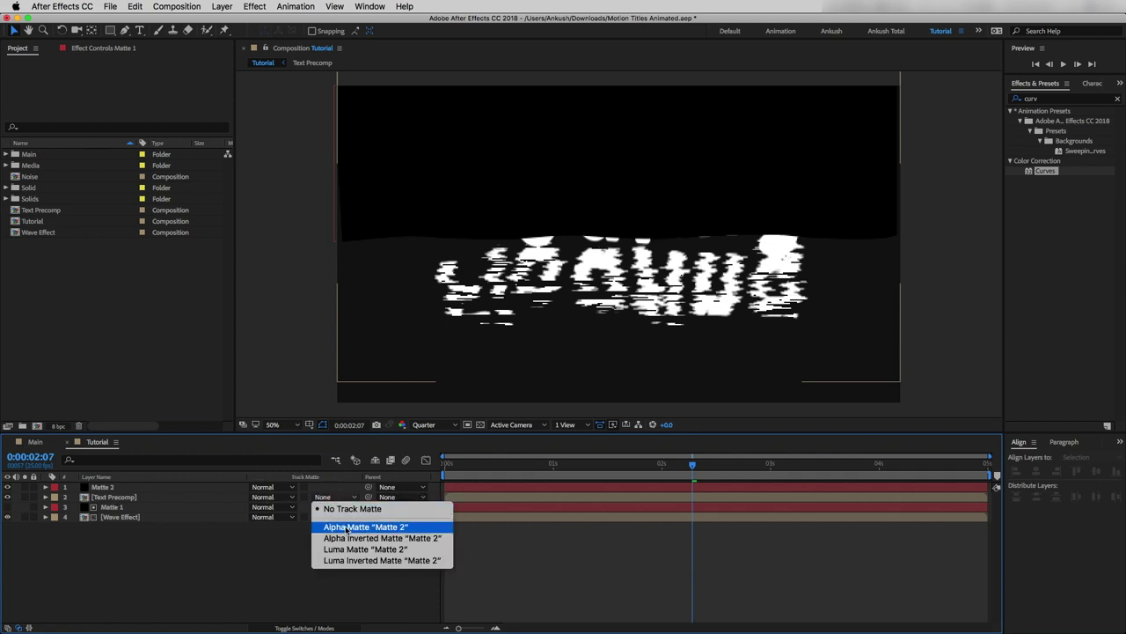
left_click(347, 526)
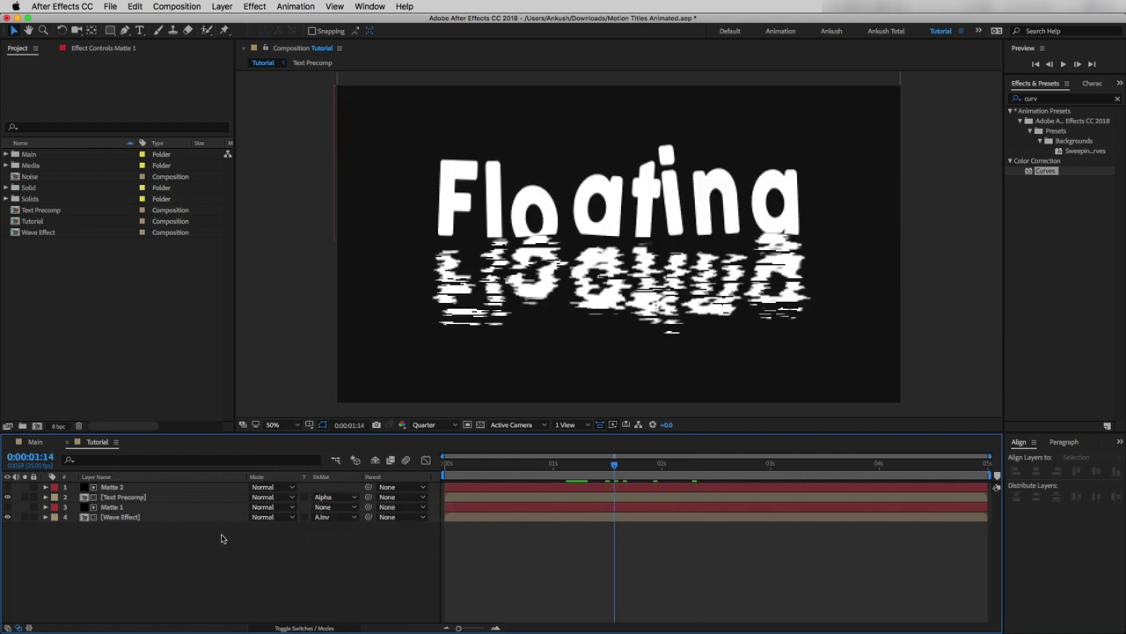
Reveal the Position of Text Precomp and Wave Effect, and set Text Precomp's Position to 960, 453.
left_click(123, 497)
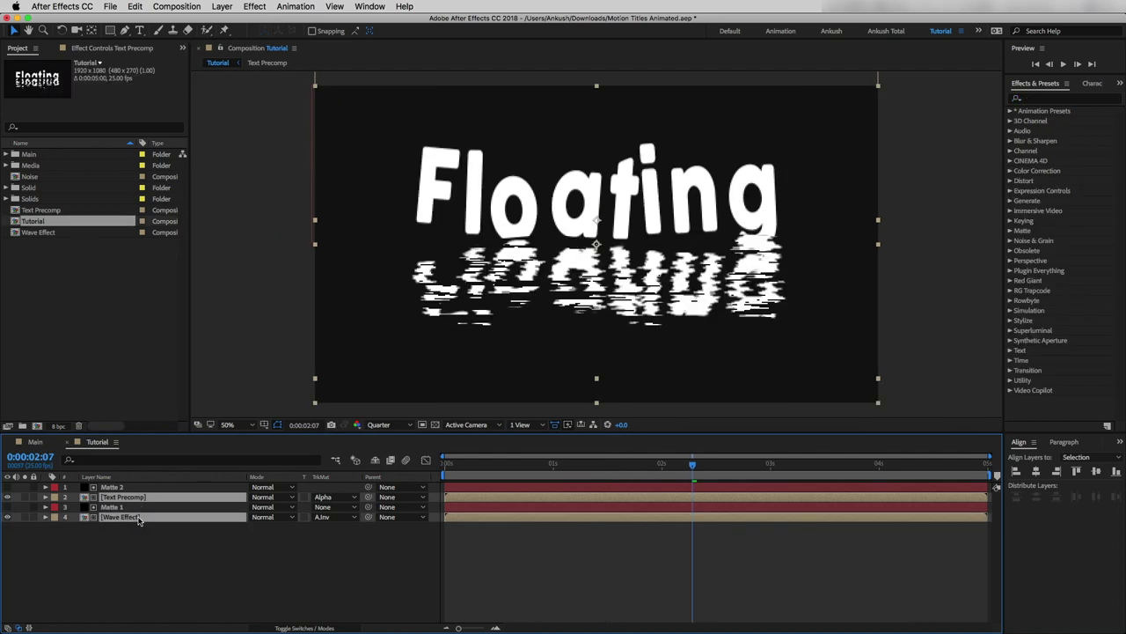
key("p")
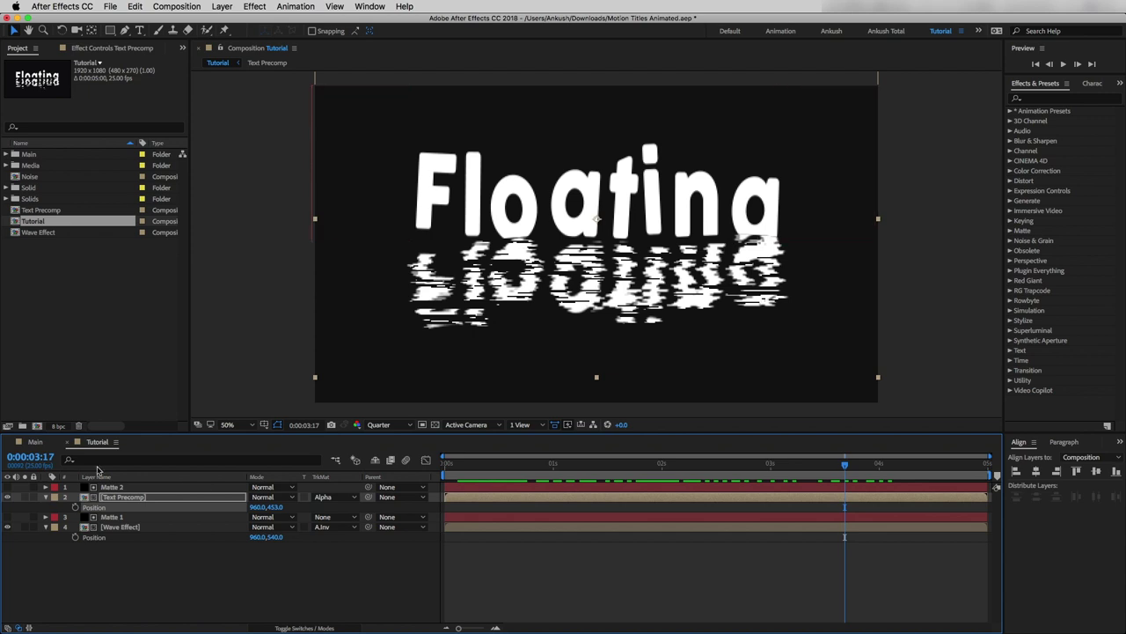
In the Text Precomp composition, set the baseline shift of the letter "g" to 83 px, and check it in the Tutorial composition.
double_click(37, 212)
left_click(110, 487)
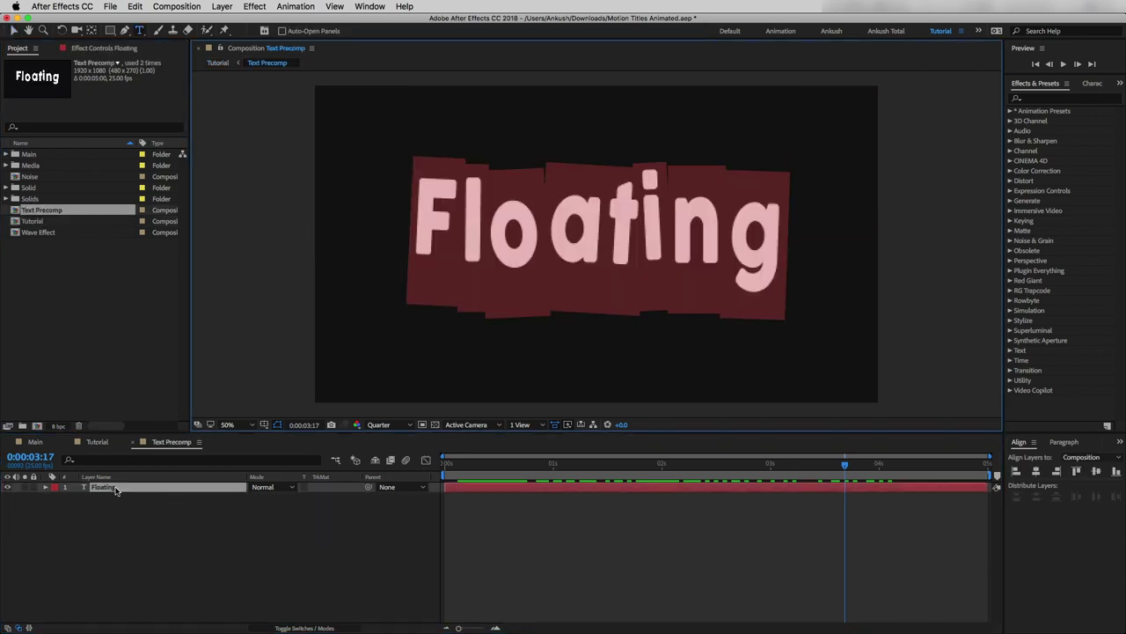
left_click_drag(784, 236, 727, 238)
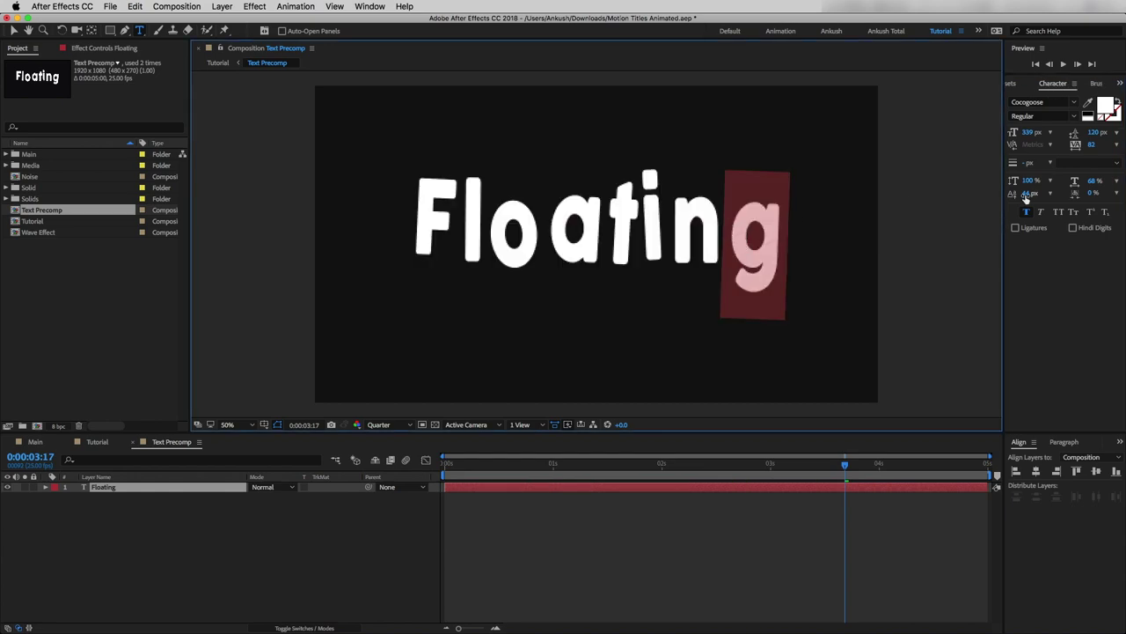
left_click_drag(1050, 201, 1047, 200)
left_click(97, 441)
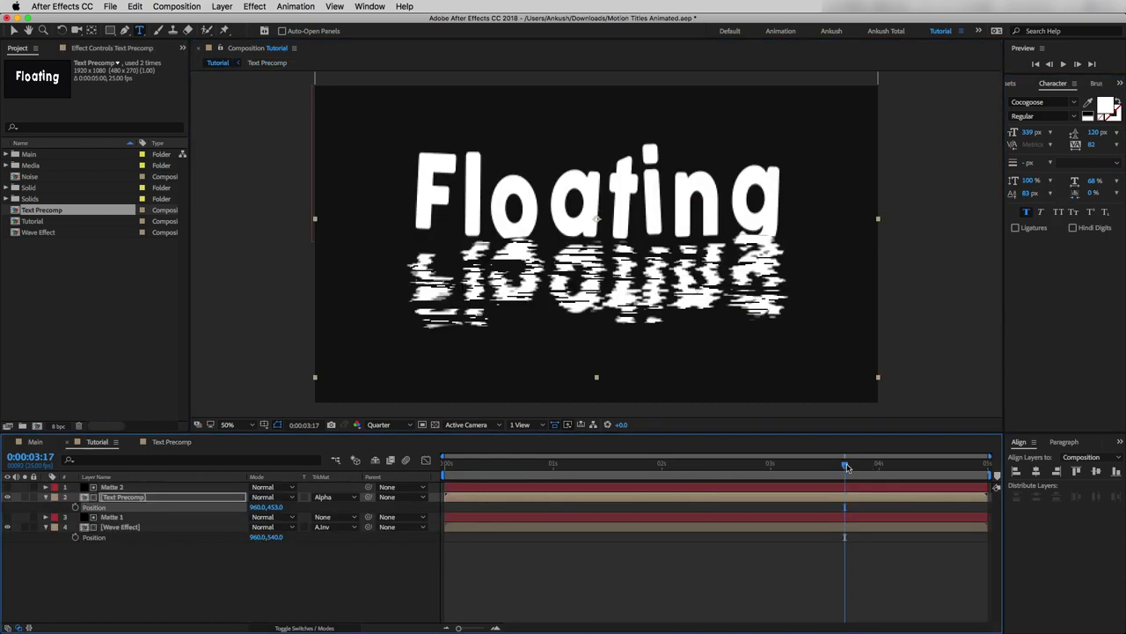
mouse_move(848, 466)
left_mouse_down()
mouse_move(449, 472)
mouse_move(980, 535)
left_mouse_up()
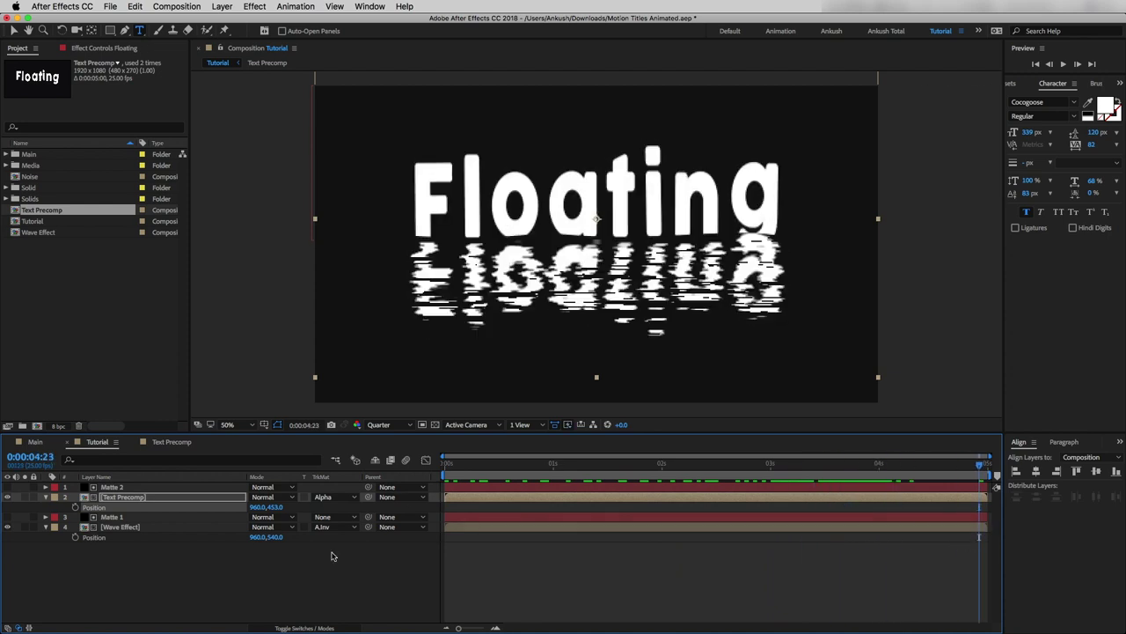
Set the Wave Effect layer's Position to 960, 526 and preview the animation from the start.
left_click(119, 528)
left_click_drag(268, 536, 267, 539)
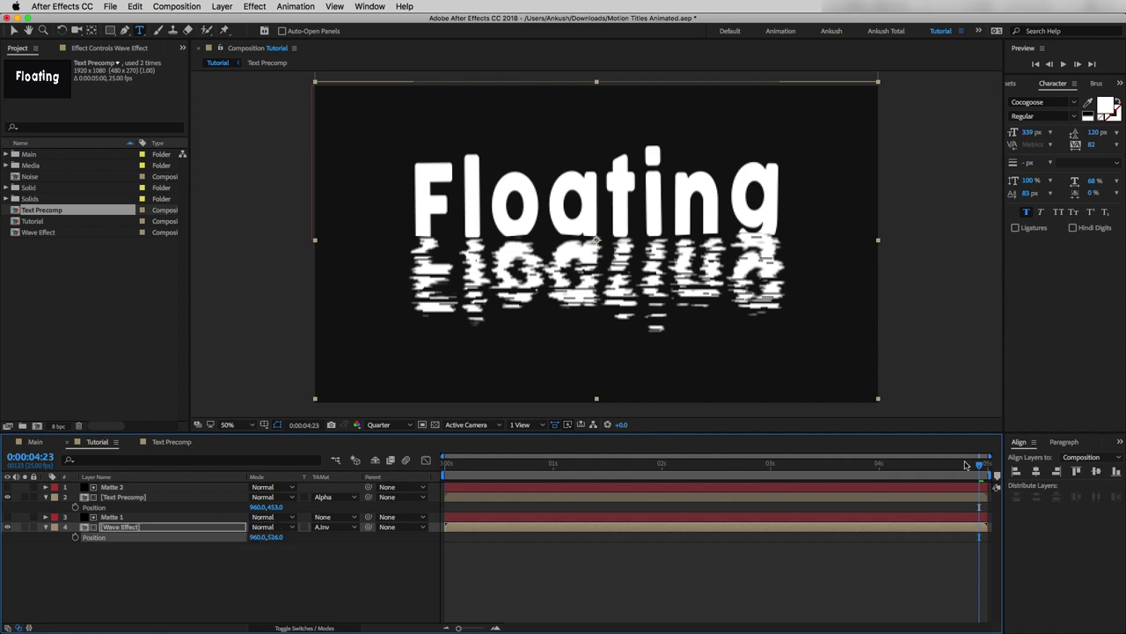
left_click_drag(979, 463, 622, 484)
key("v")
key("Home")
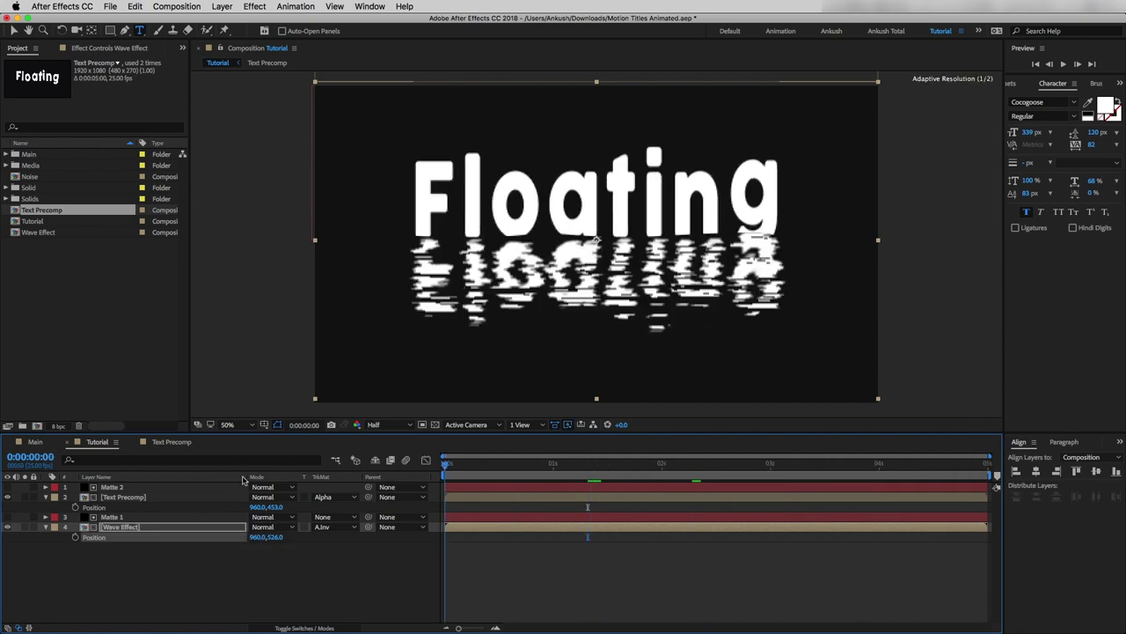
key("space")
Pre-compose all four layers of the Tutorial composition as "Text Animation", moving all attributes into the new composition.
left_click(45, 496)
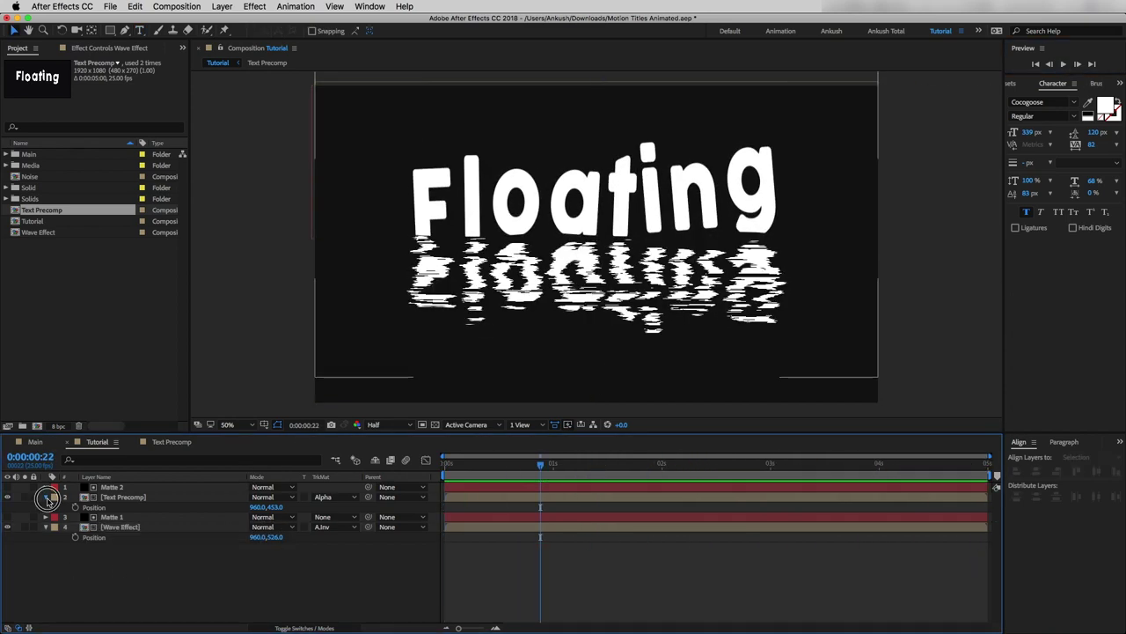
left_click(112, 486, "shift")
right_click(113, 487)
left_click(170, 530)
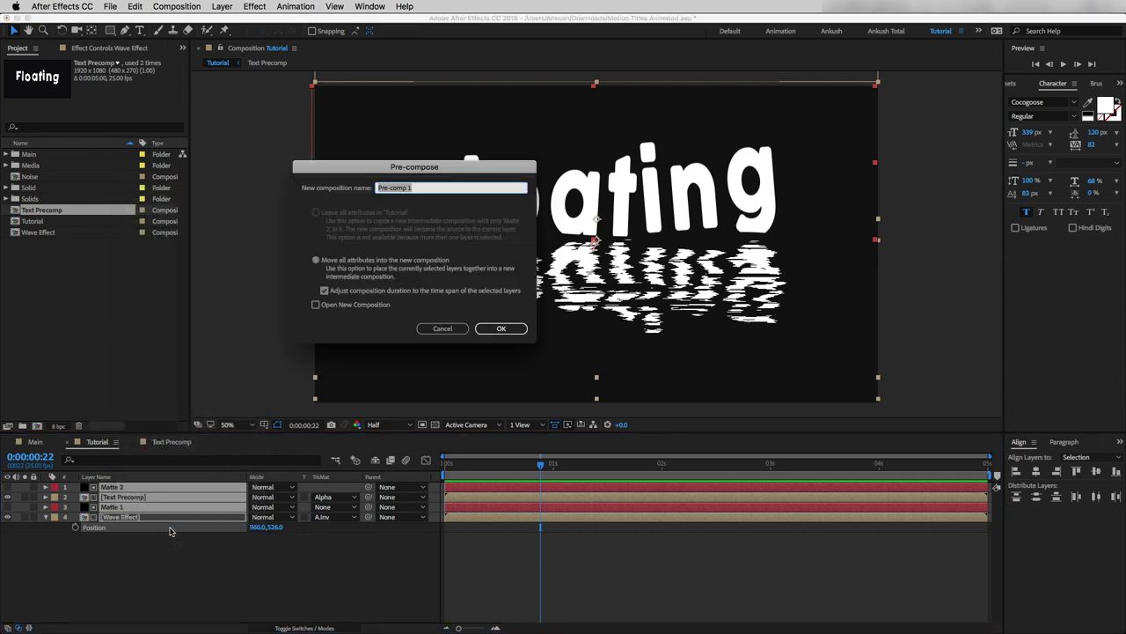
type("Text Animation")
left_click(501, 328)
Duplicate the Text Animation composition in the project and rename the copy Glow.
left_click(36, 210)
key("super+d")
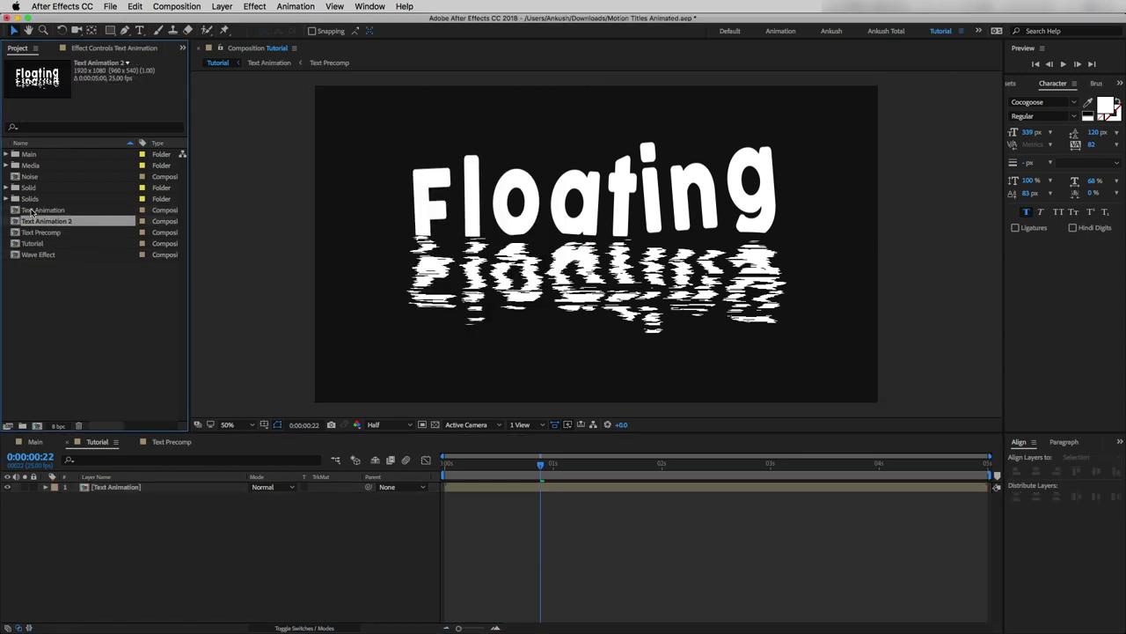
right_click(43, 222)
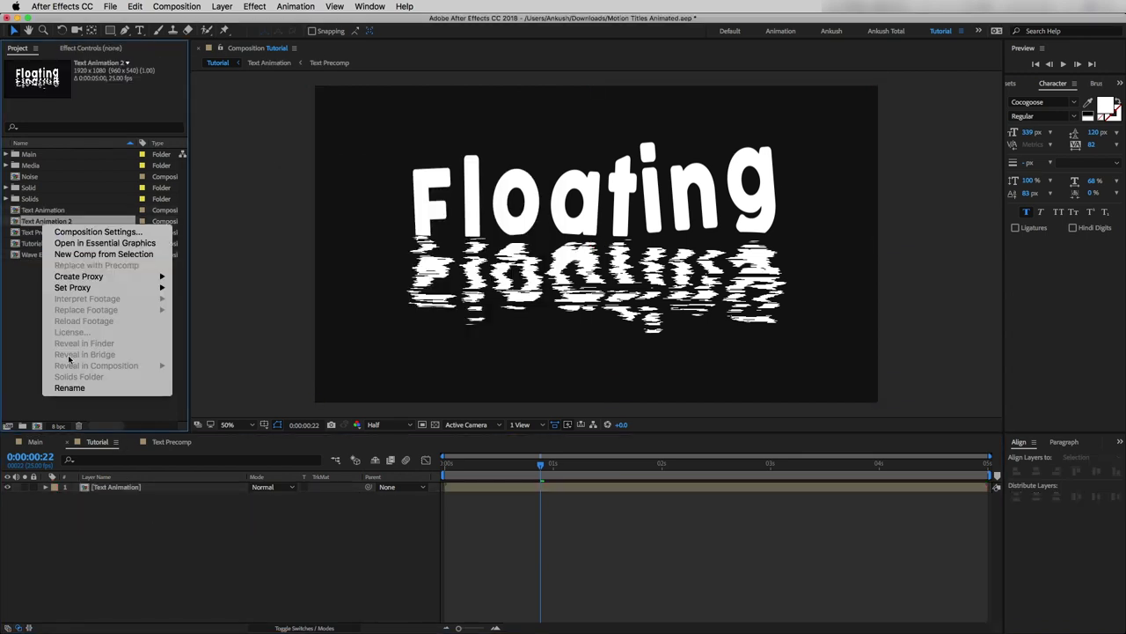
left_click(69, 388)
type("G")
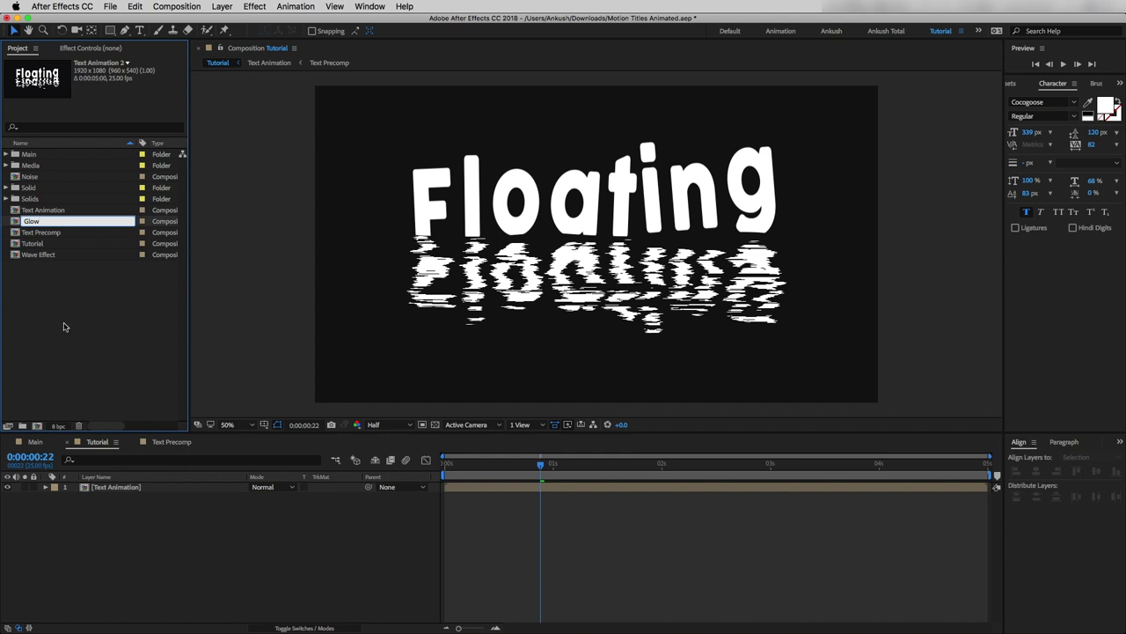
type("low")
left_click(66, 314)
Add the Glow composition above Text Animation in the Tutorial composition, and delete Matte 1 and Wave Effect inside Glow.
left_click_drag(29, 155, 101, 486)
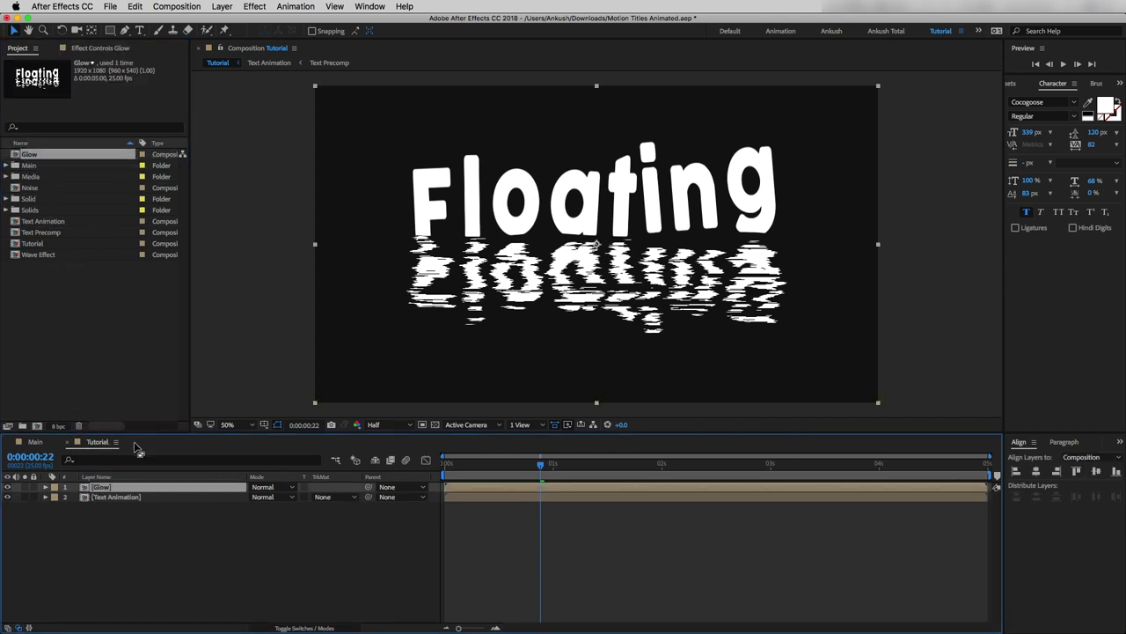
double_click(101, 488)
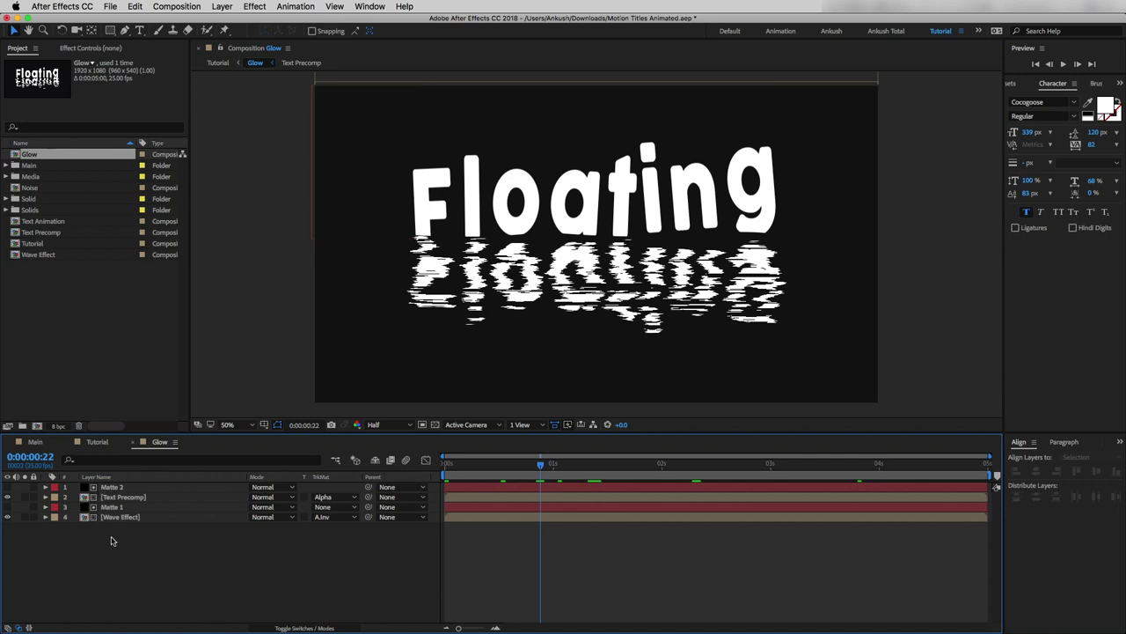
left_click_drag(111, 541, 121, 509)
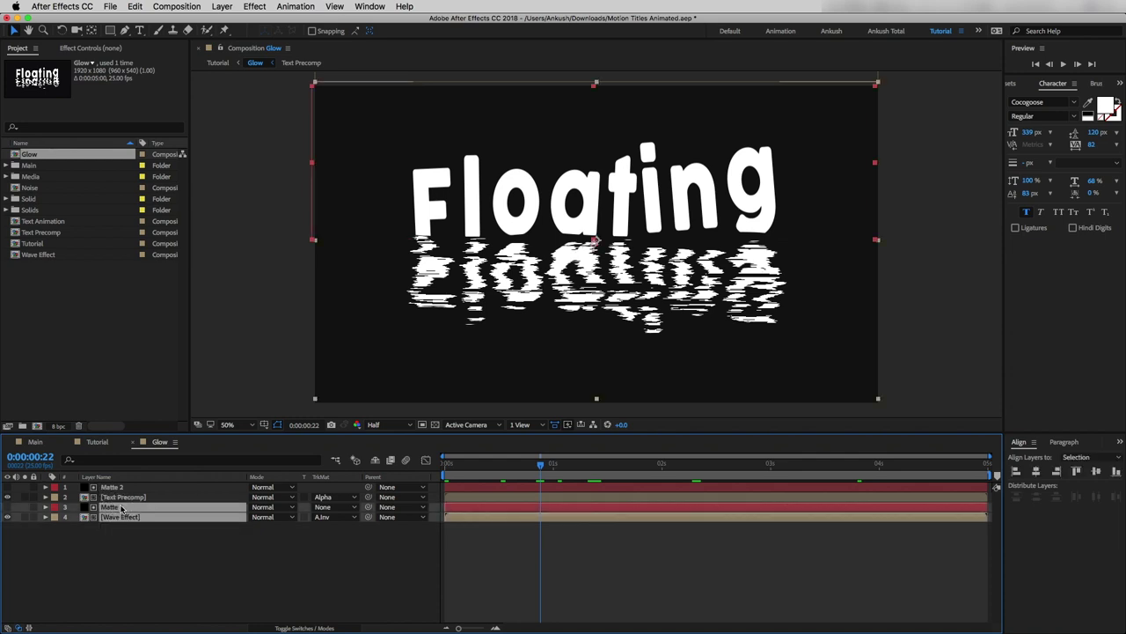
key("Delete")
Apply a Fill effect to the Text Precomp layer in Glow and set its color to black (000000).
left_click(120, 500)
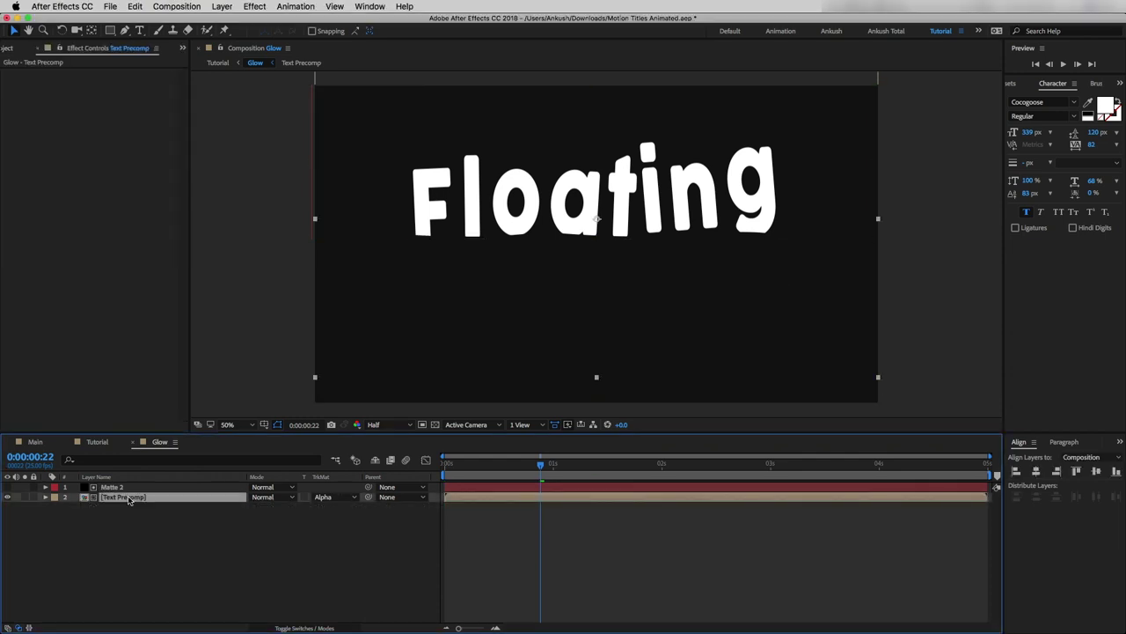
left_click(1012, 83)
left_click(1034, 98)
type("fill")
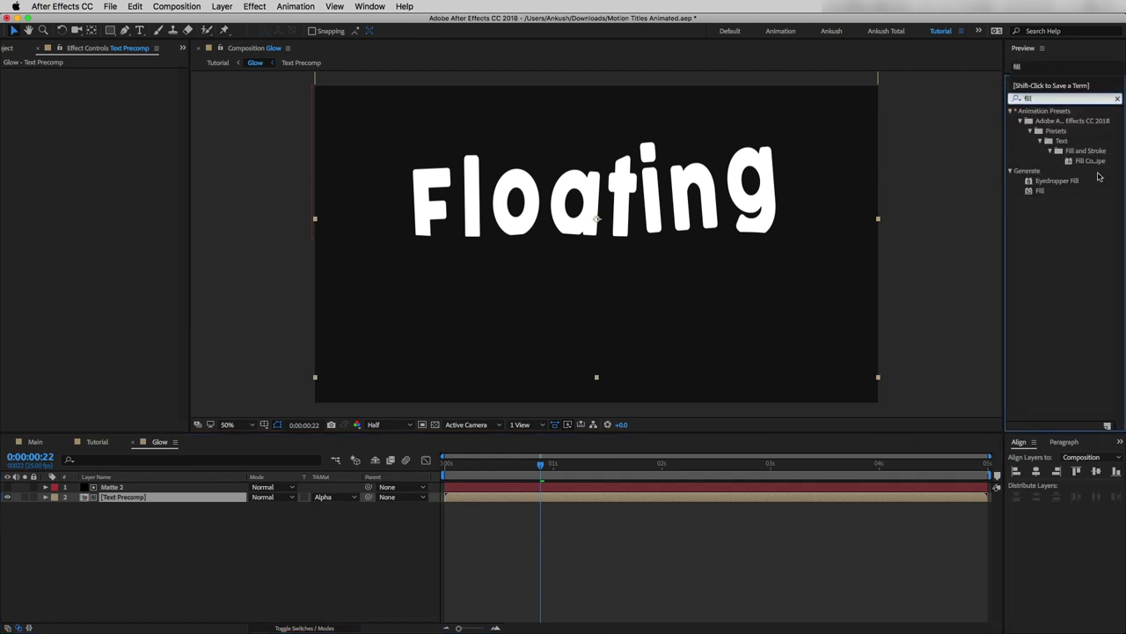
double_click(1039, 190)
left_click(109, 103)
left_click_drag(754, 290, 747, 293)
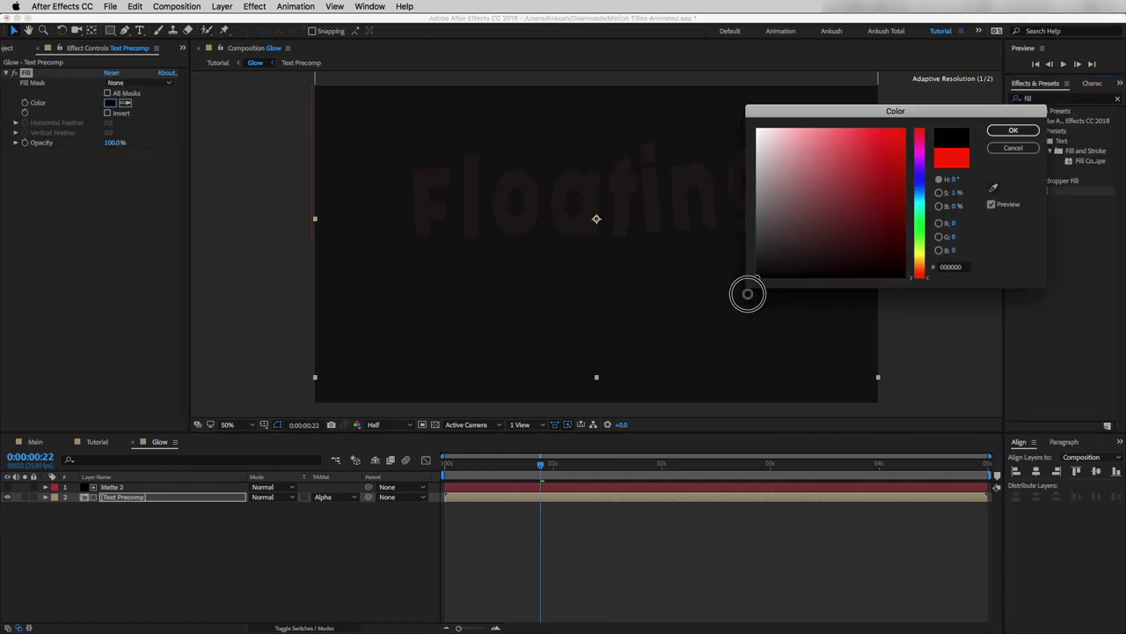
key("Return")
Add a Simple Choker effect to the Text Precomp layer and set Choke Matte to 20.
key("super+5")
type("sim")
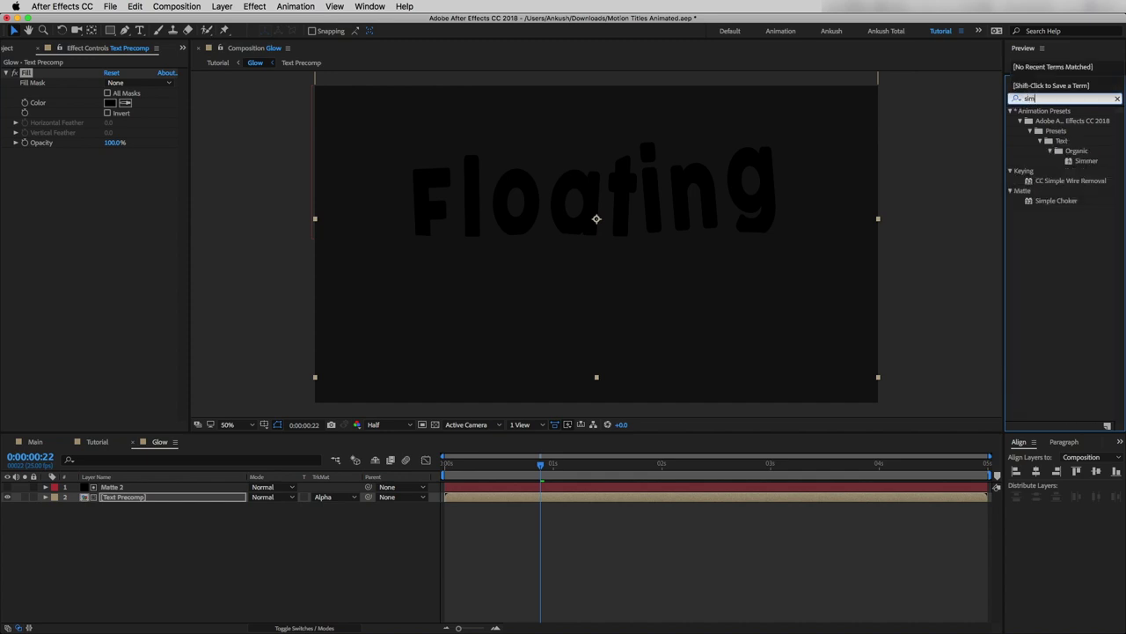
type("pl")
double_click(1056, 143)
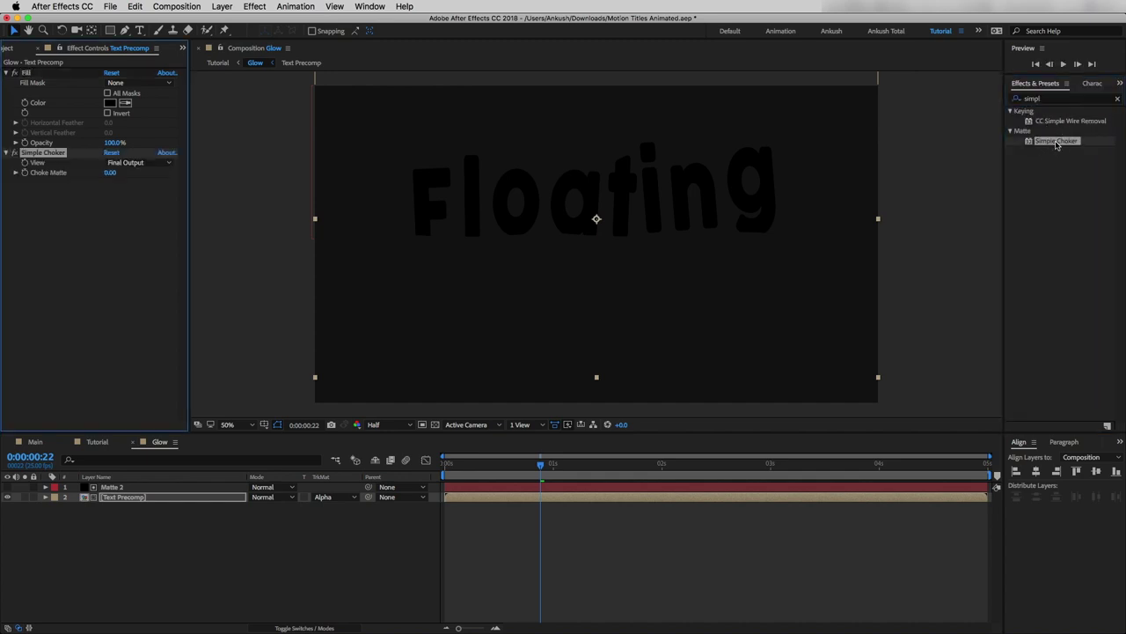
left_click(109, 173)
type("20")
key("Return")
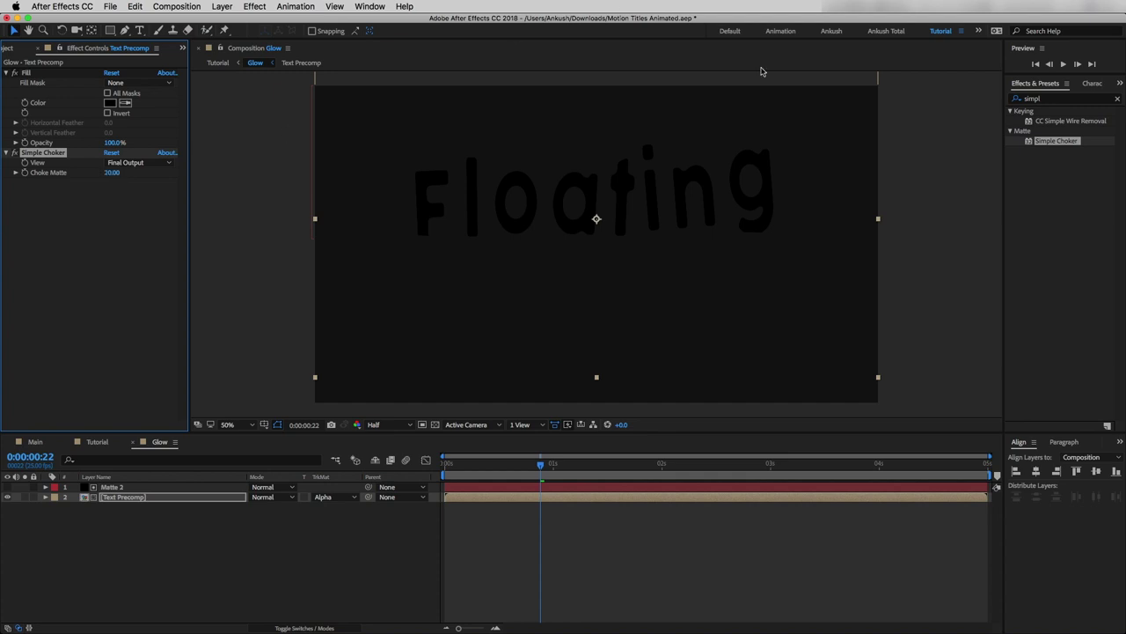
Add a Bevel Alpha effect to the Text Precomp layer with Edge Thickness 20 and Light Angle 45°.
double_click(1050, 99)
type("beve")
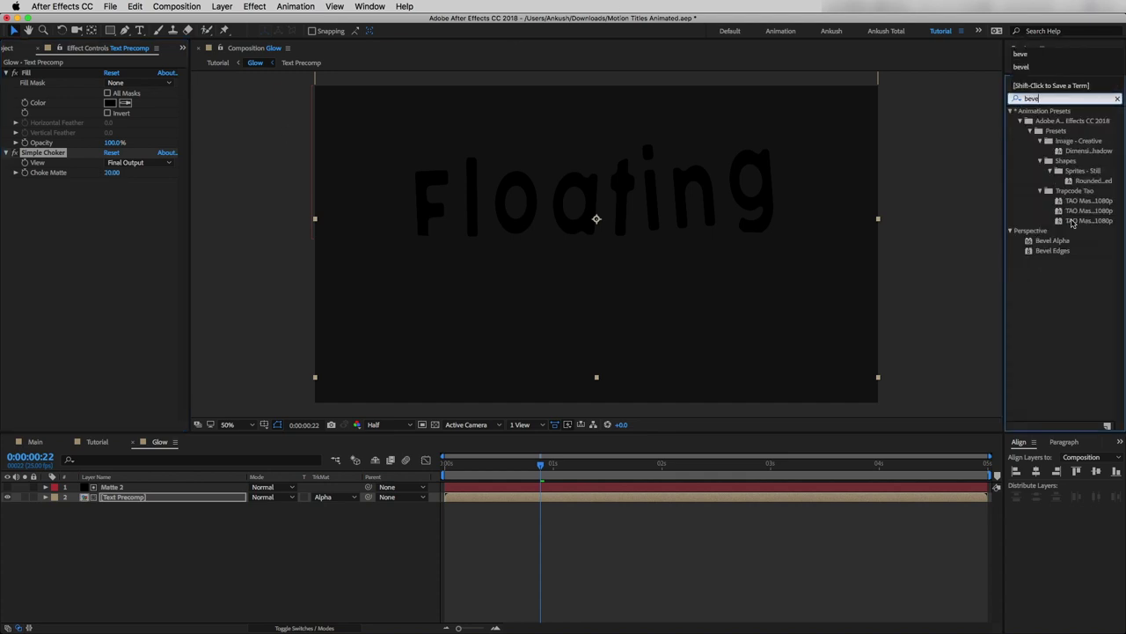
left_click(1058, 243)
double_click(1057, 243)
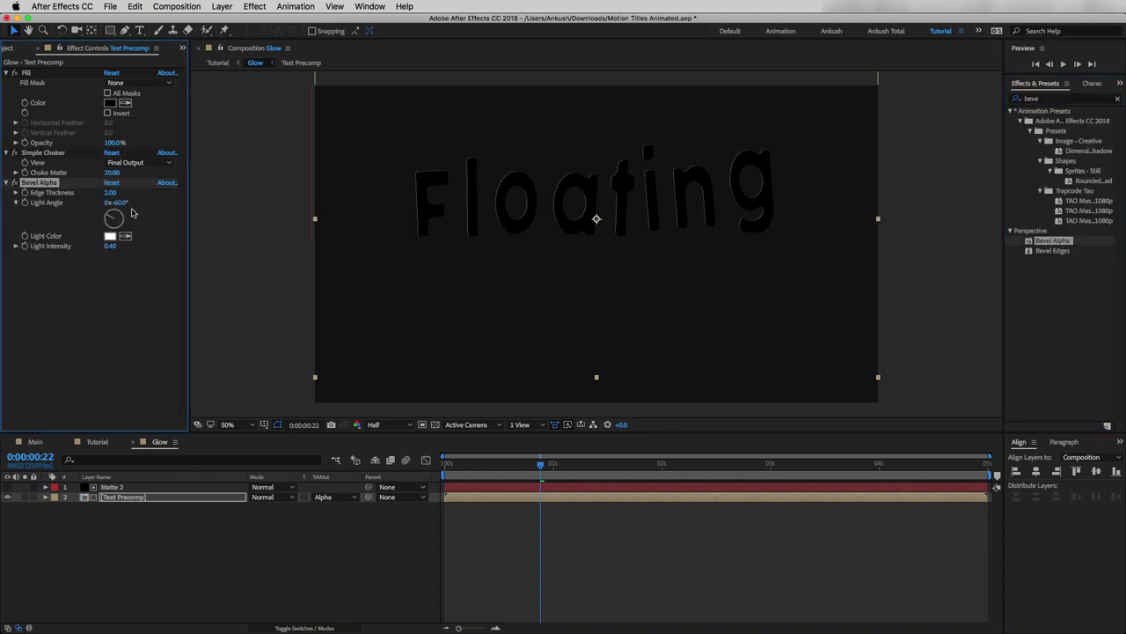
left_click(110, 192)
key("Return")
left_click(117, 202)
type("45")
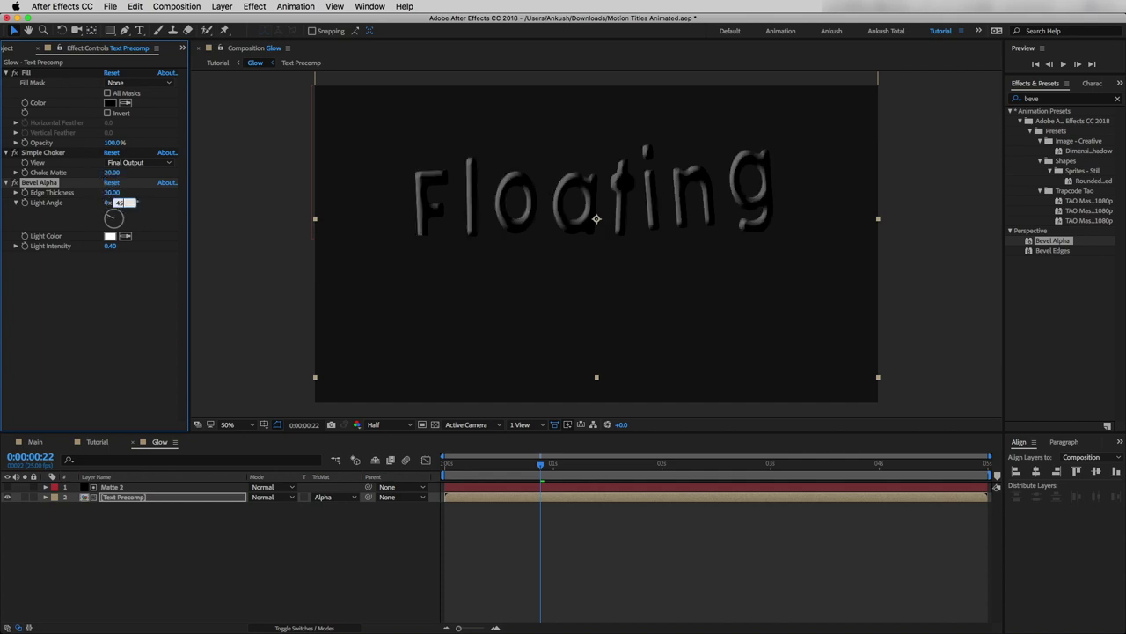
key("Return")
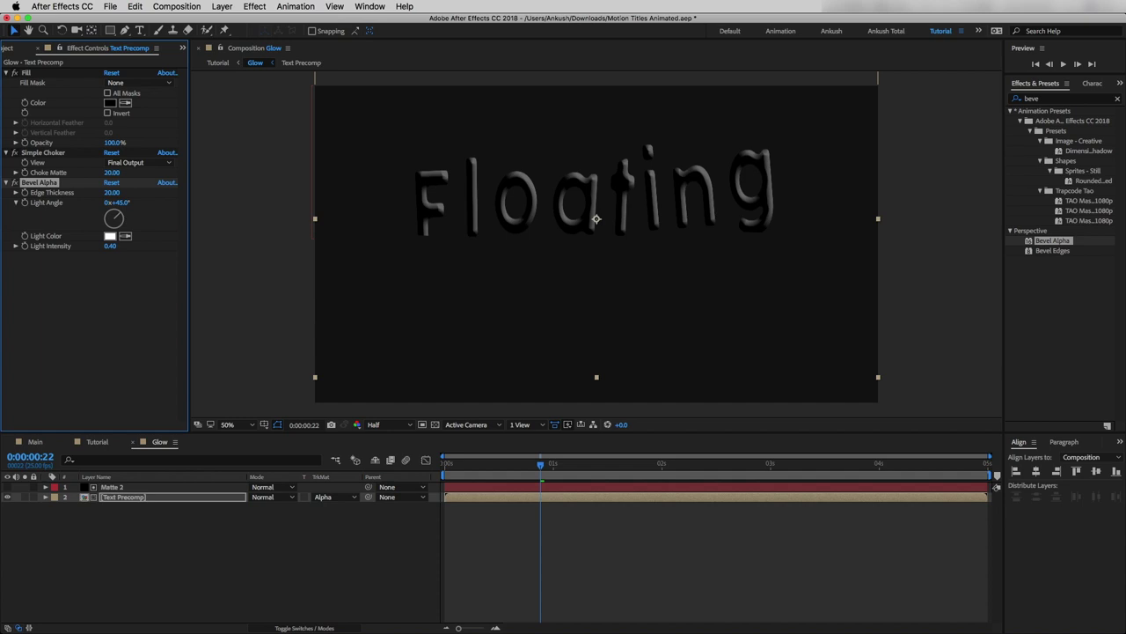
Set the Bevel Alpha effect's Light Intensity to 1.
left_click(69, 287)
left_click(110, 246)
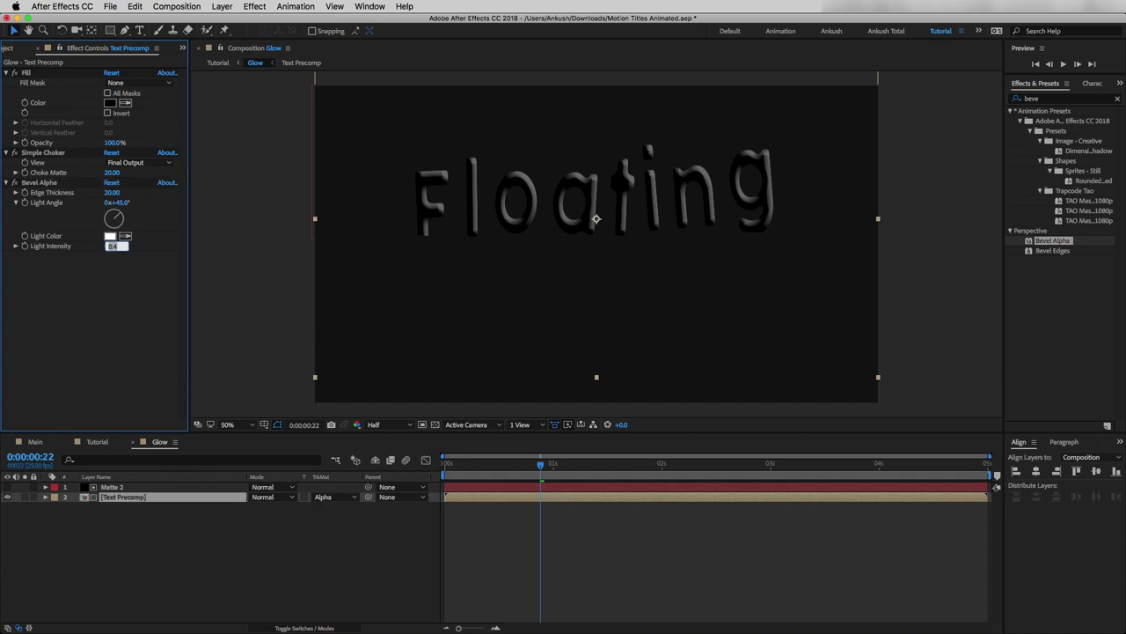
type("1")
key("Return")
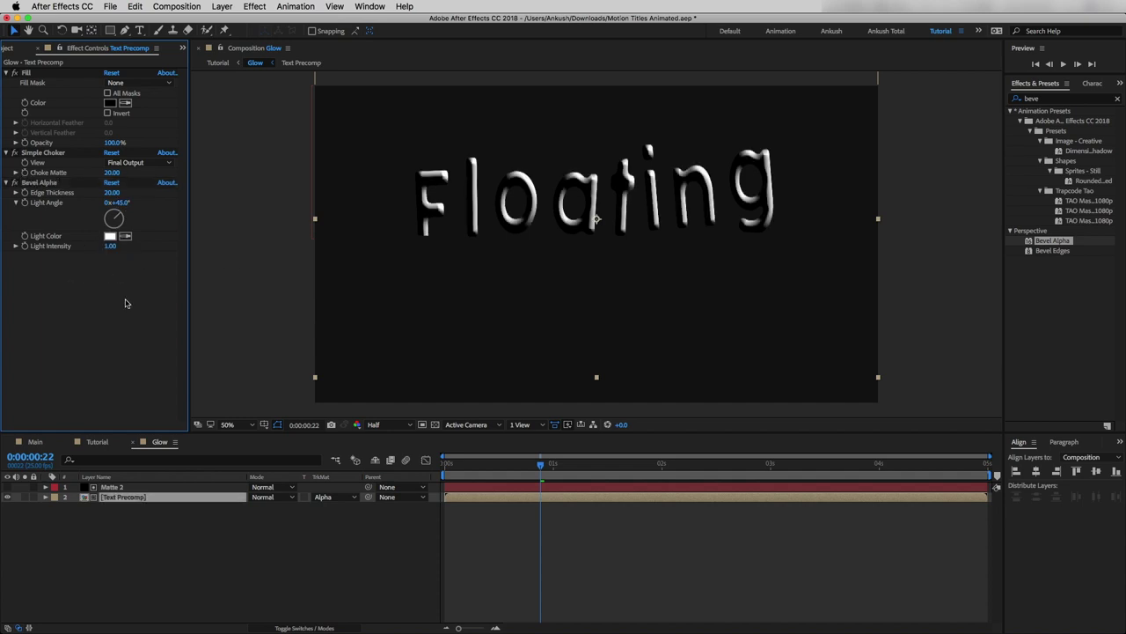
Add a Luma Key effect below Bevel Alpha and raise its Threshold to 168, keying out darker areas.
double_click(1045, 99)
type("luma")
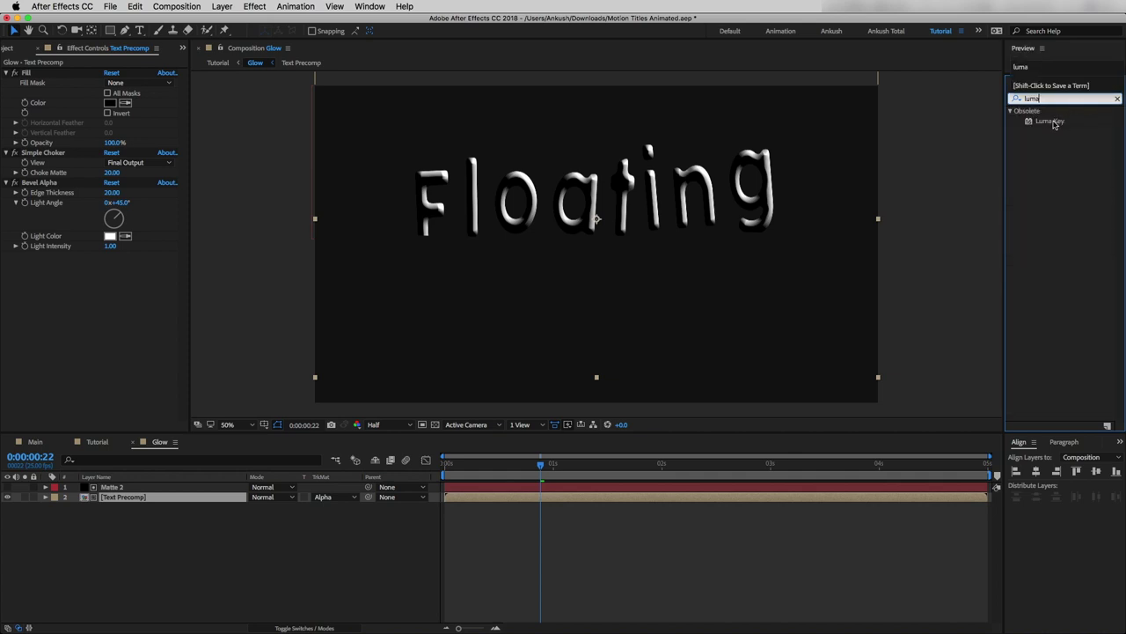
left_click_drag(1055, 124, 181, 260)
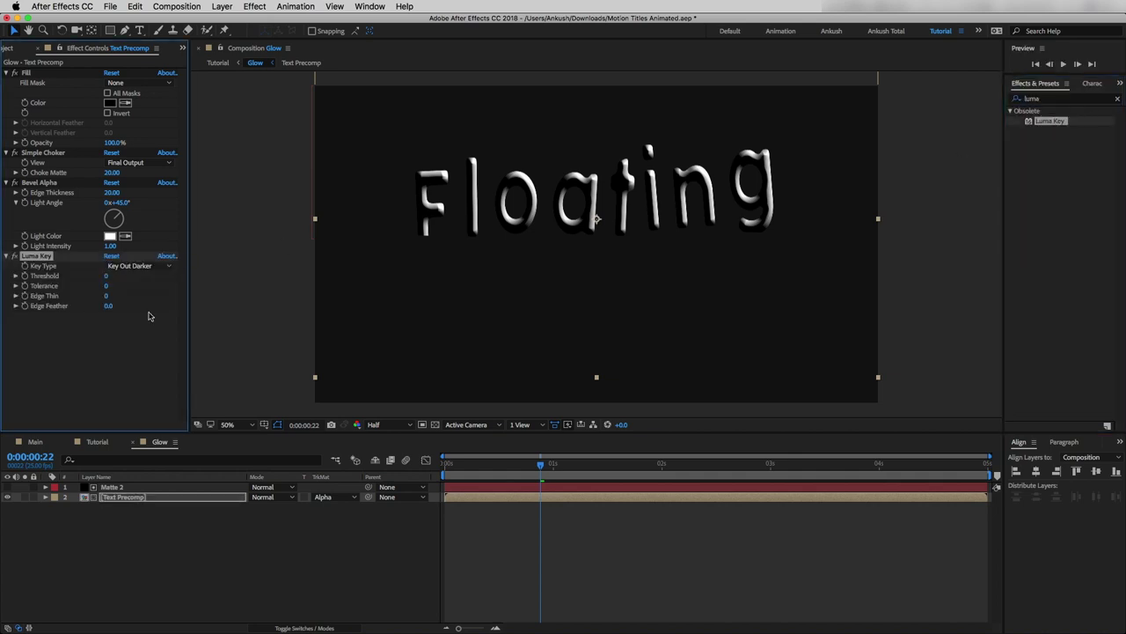
left_click_drag(108, 275, 205, 280)
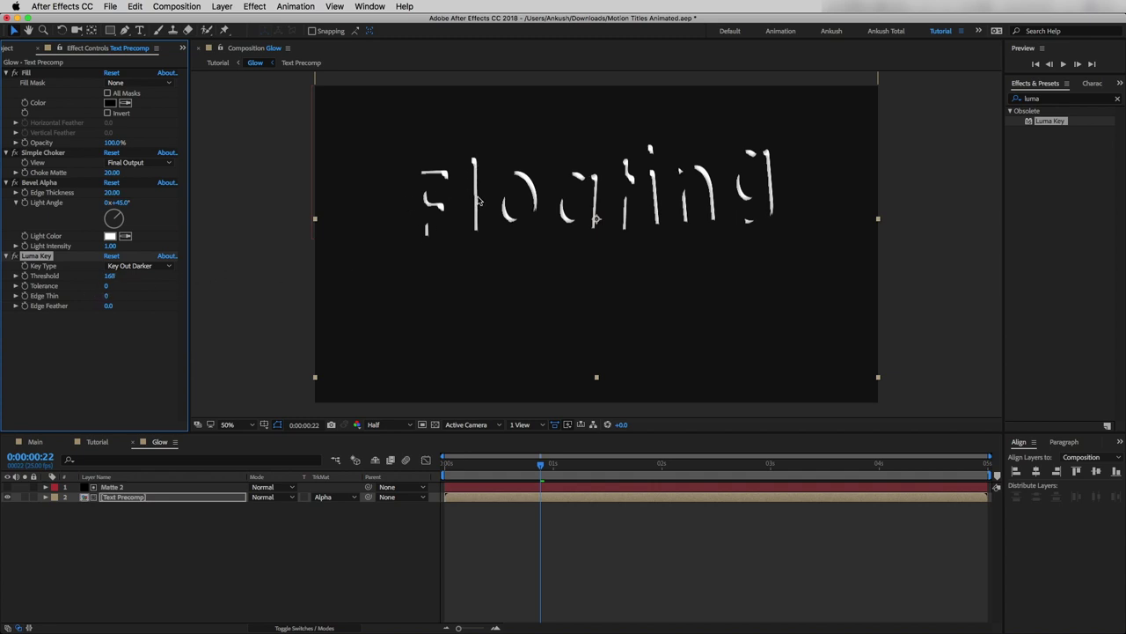
Duplicate the Fill effect, move the copy below Luma Key, and set its color to white.
left_click(1052, 99)
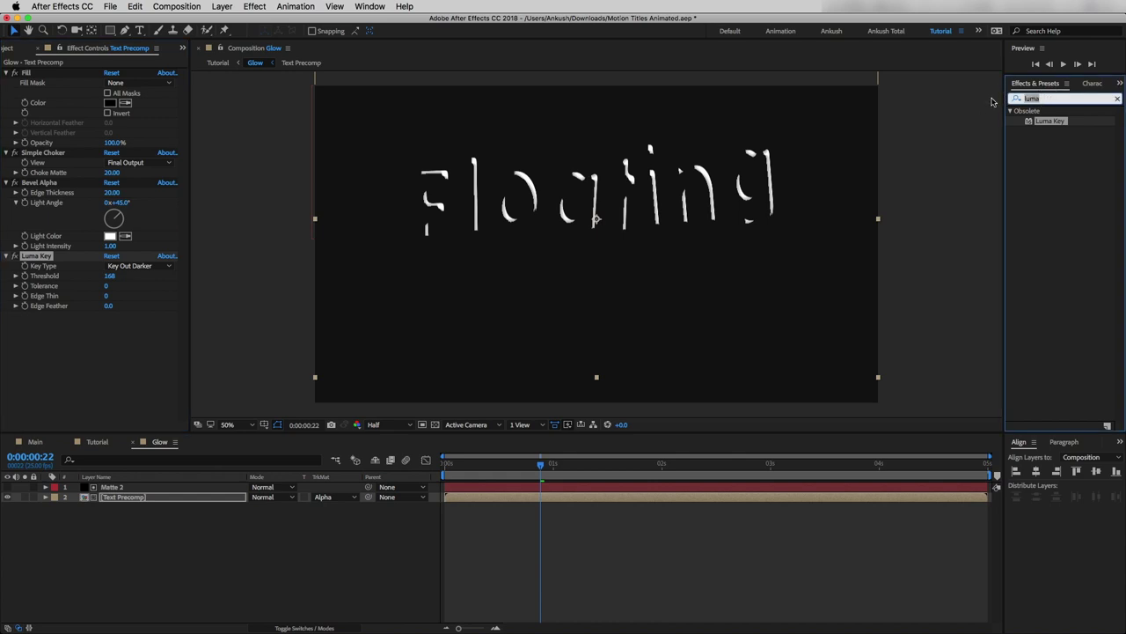
type("fill")
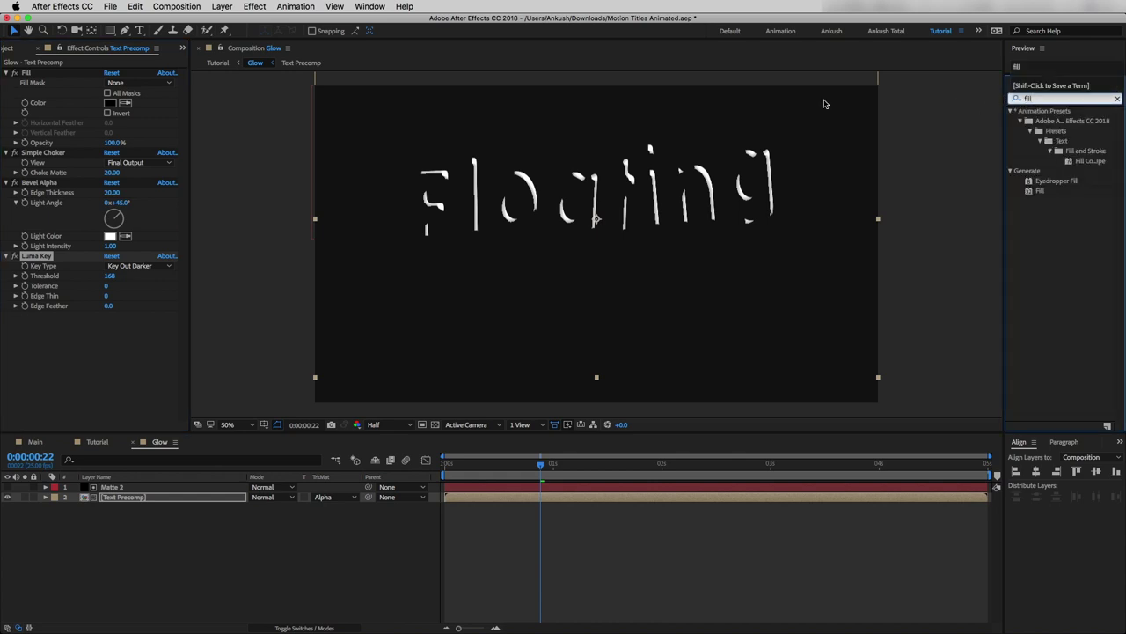
left_click(29, 75)
key("super+d")
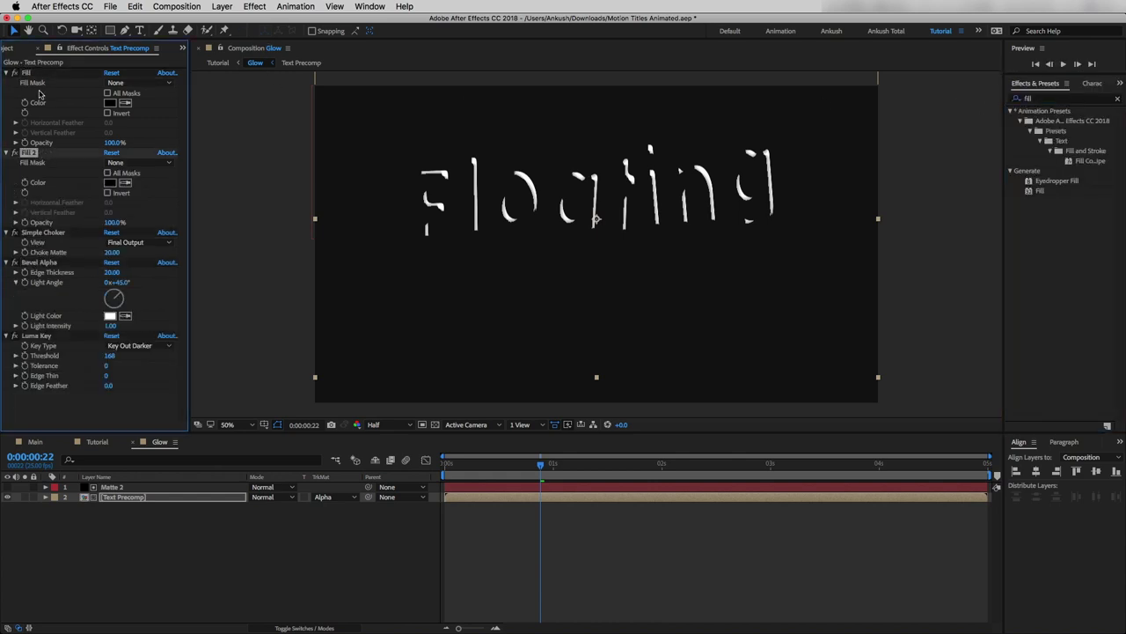
left_click_drag(28, 153, 40, 400)
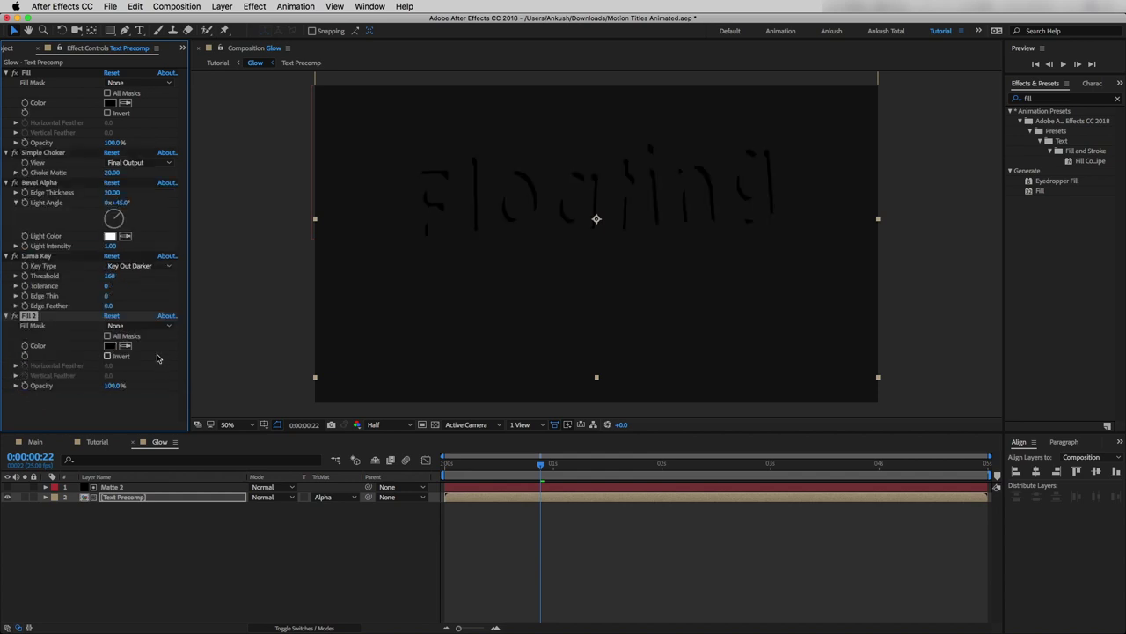
left_click(109, 345)
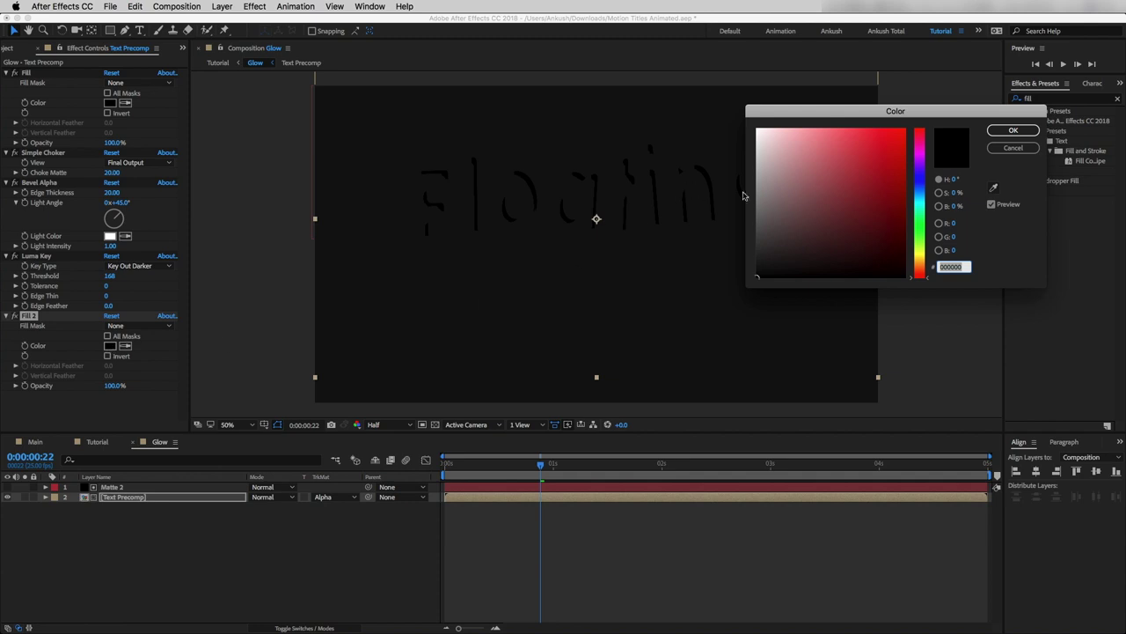
left_click_drag(773, 159, 757, 128)
left_click(1011, 131)
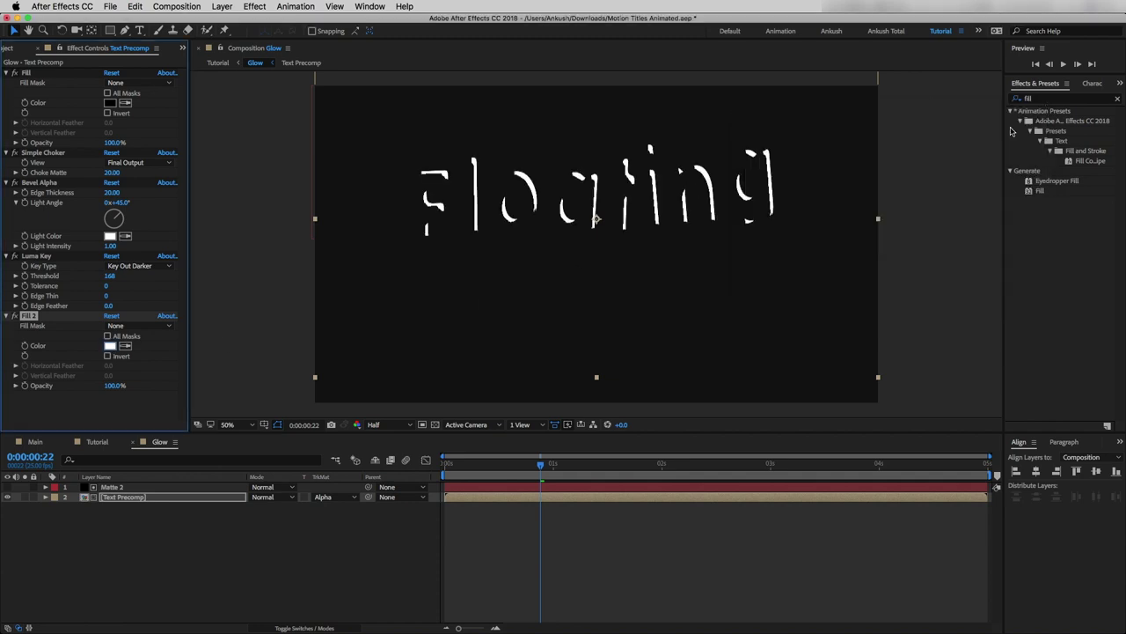
Close the Glow composition and duplicate the Glow layer in the Tutorial composition.
left_click(134, 442)
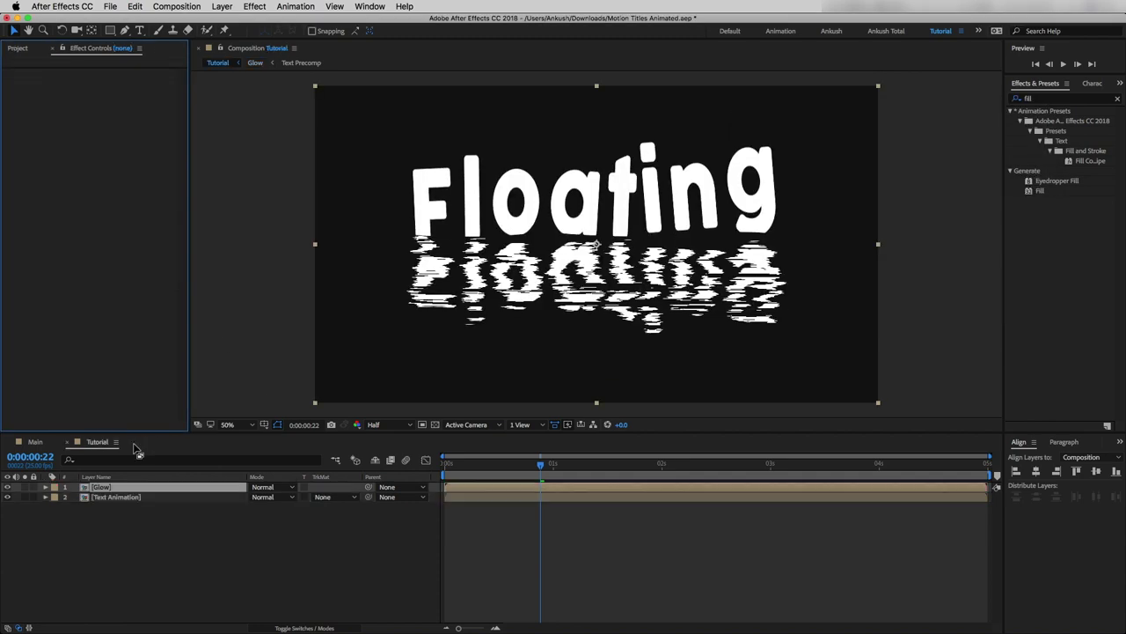
left_click(105, 488)
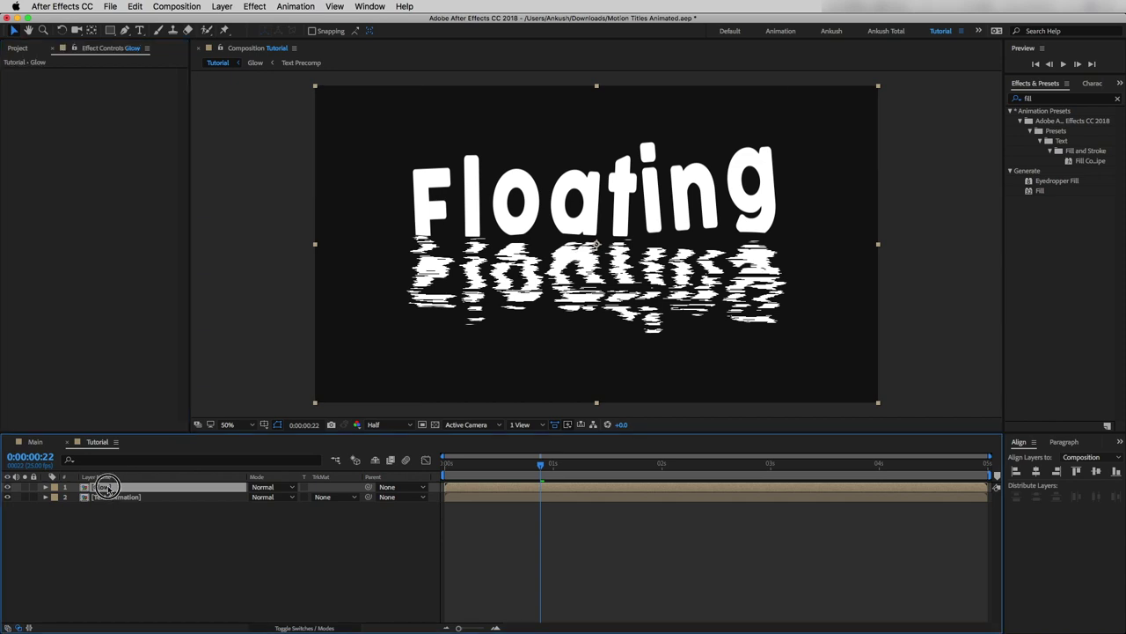
key("ctrl+d")
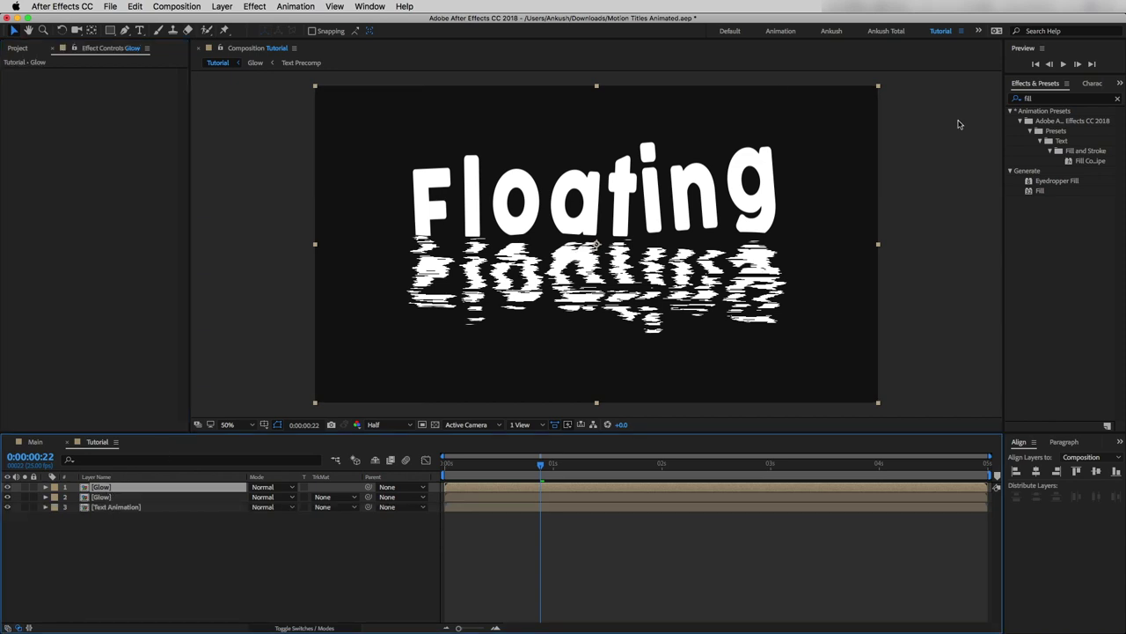
Apply Fast Blur (Legacy) to the upper Glow layer with Blurriness 29, and briefly solo the layer to check it.
left_click(1027, 99)
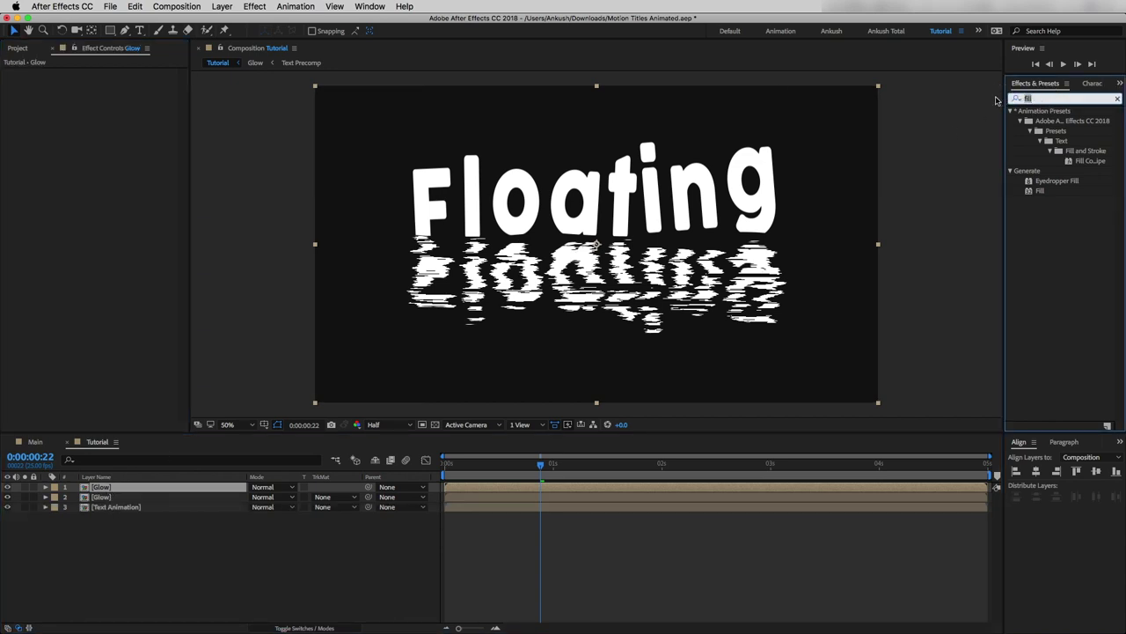
type("fast")
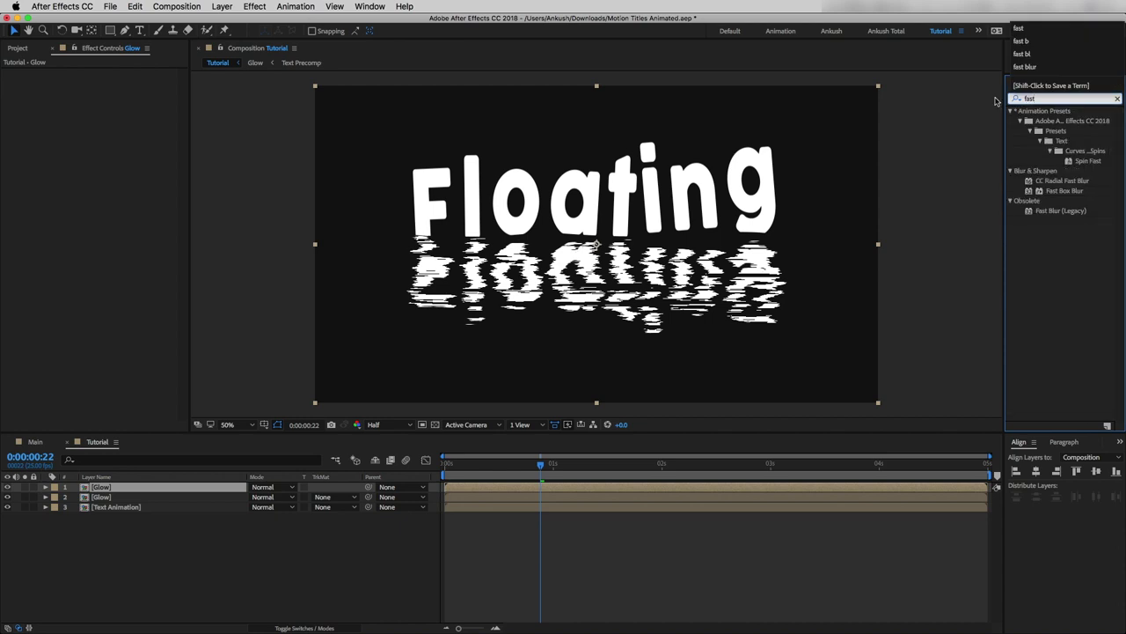
double_click(1050, 212)
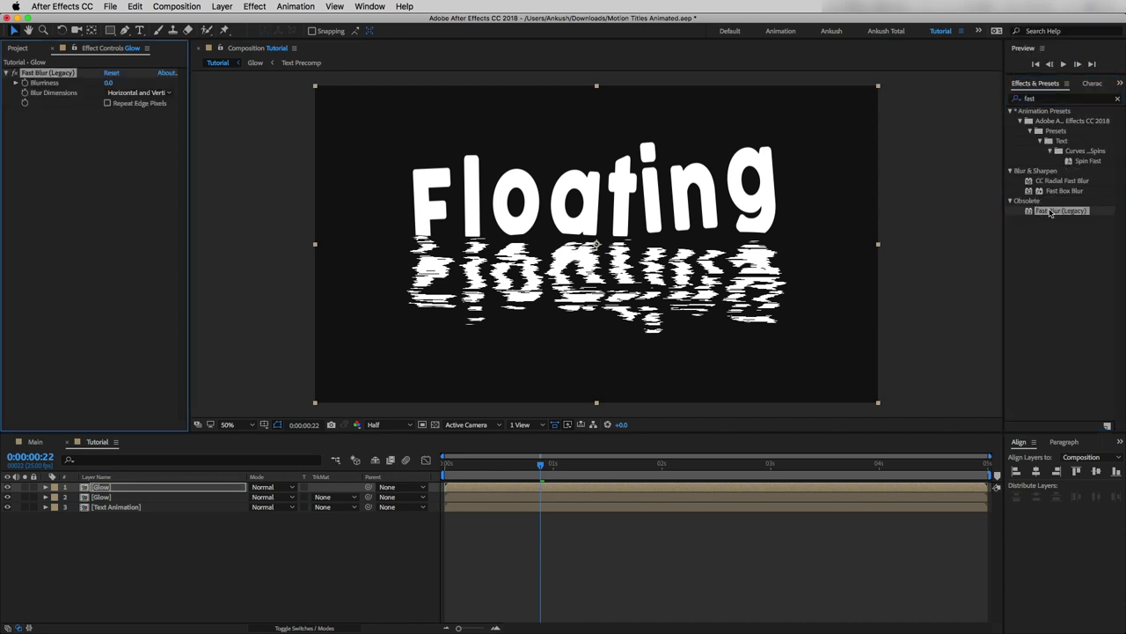
left_click_drag(108, 83, 132, 88)
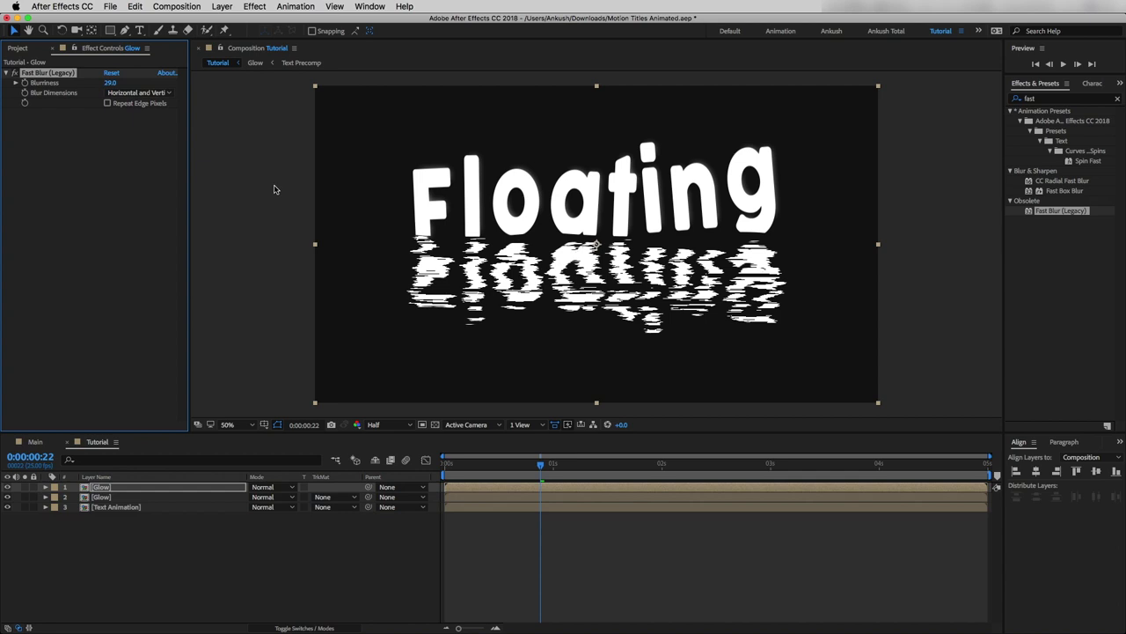
left_click(26, 488)
left_click(25, 487)
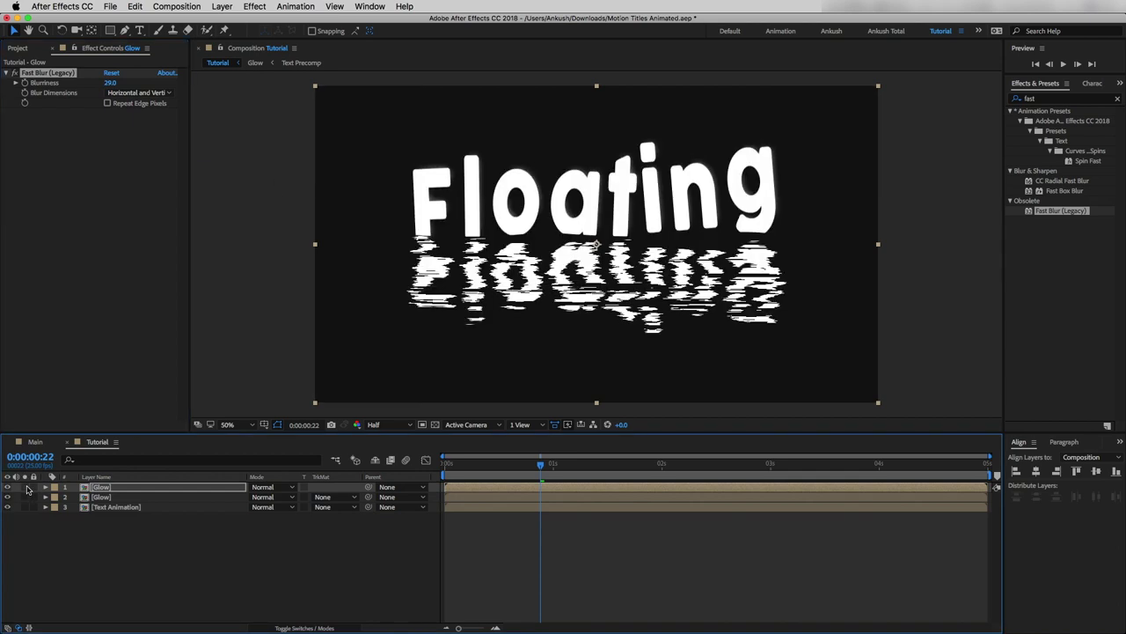
Apply a Fill effect to the Text Animation layer and set its color to orange, about ED9E1E.
left_click(114, 507)
left_click(1016, 98)
type("fill")
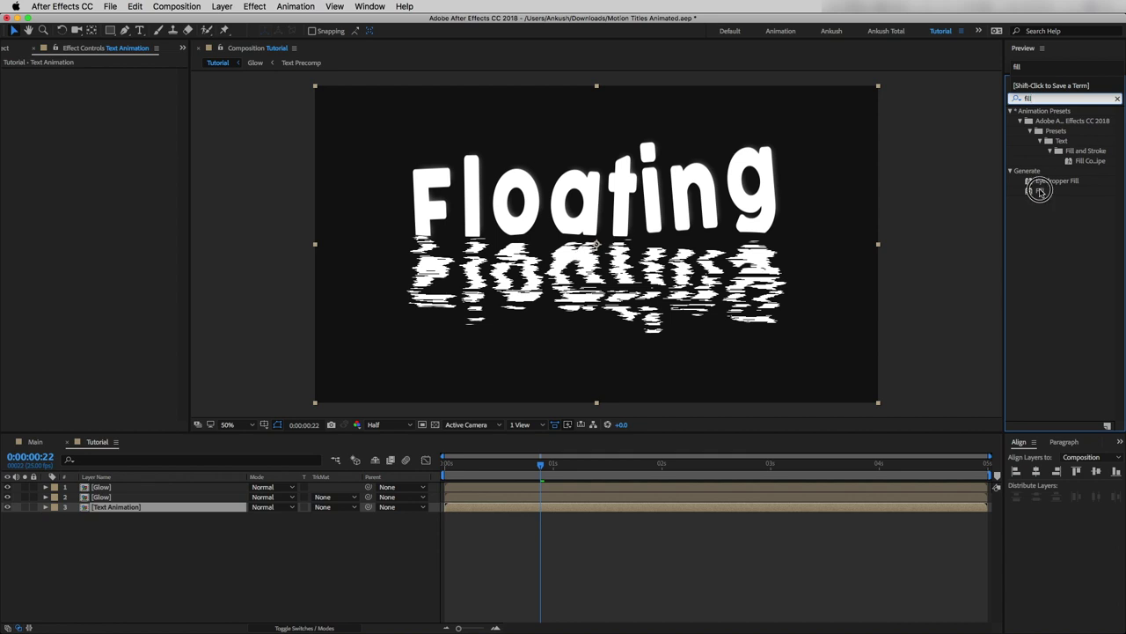
left_click_drag(1041, 190, 190, 507)
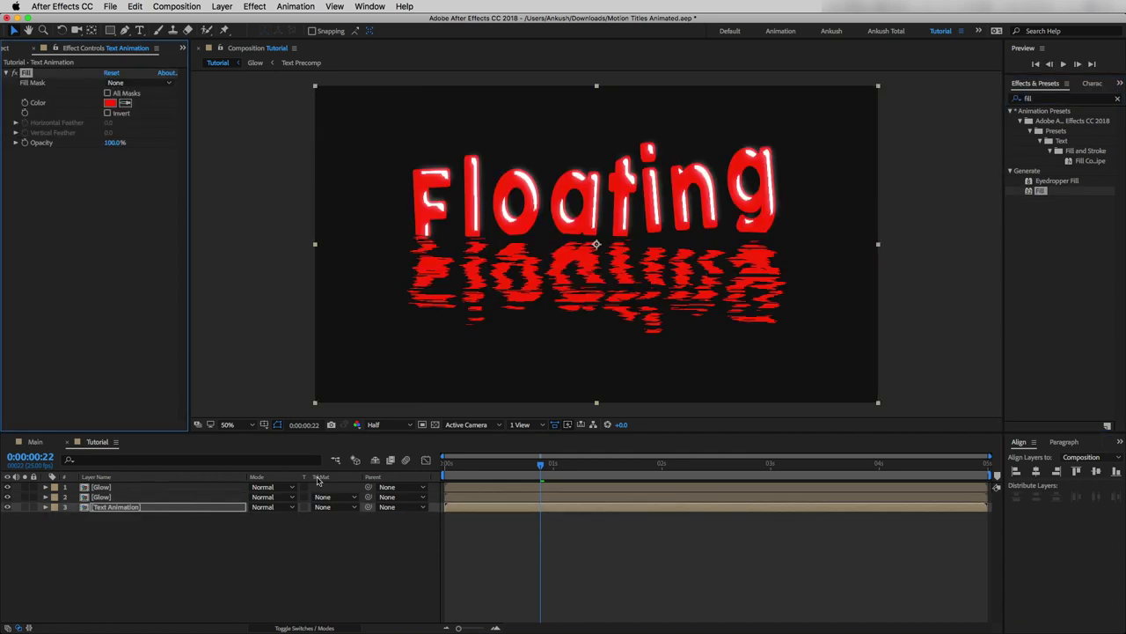
left_click(110, 102)
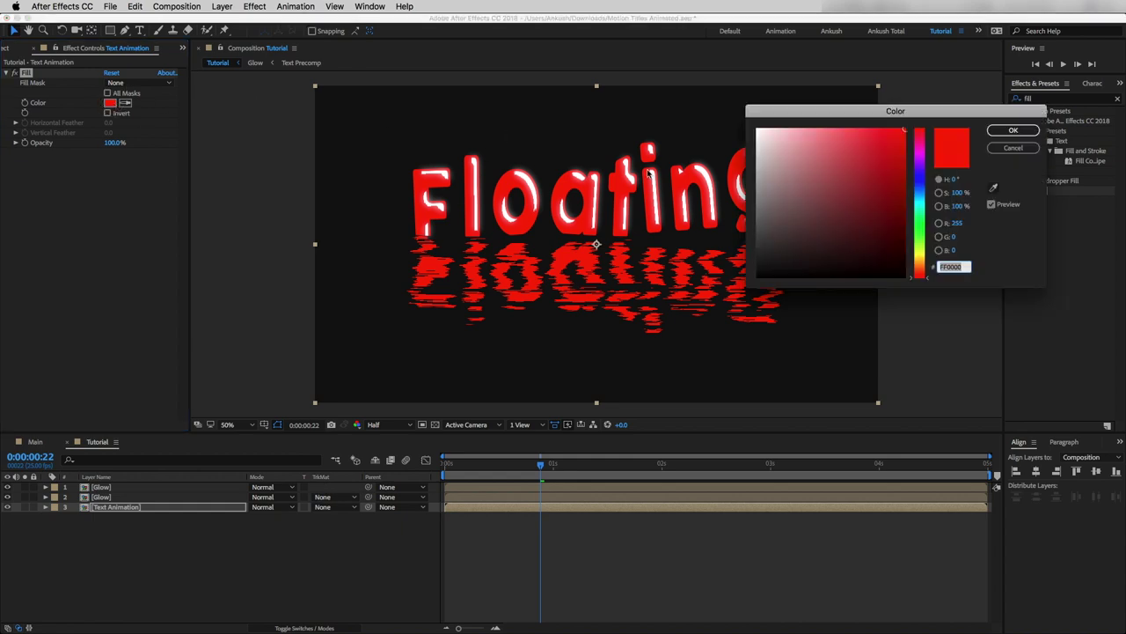
left_click(915, 264)
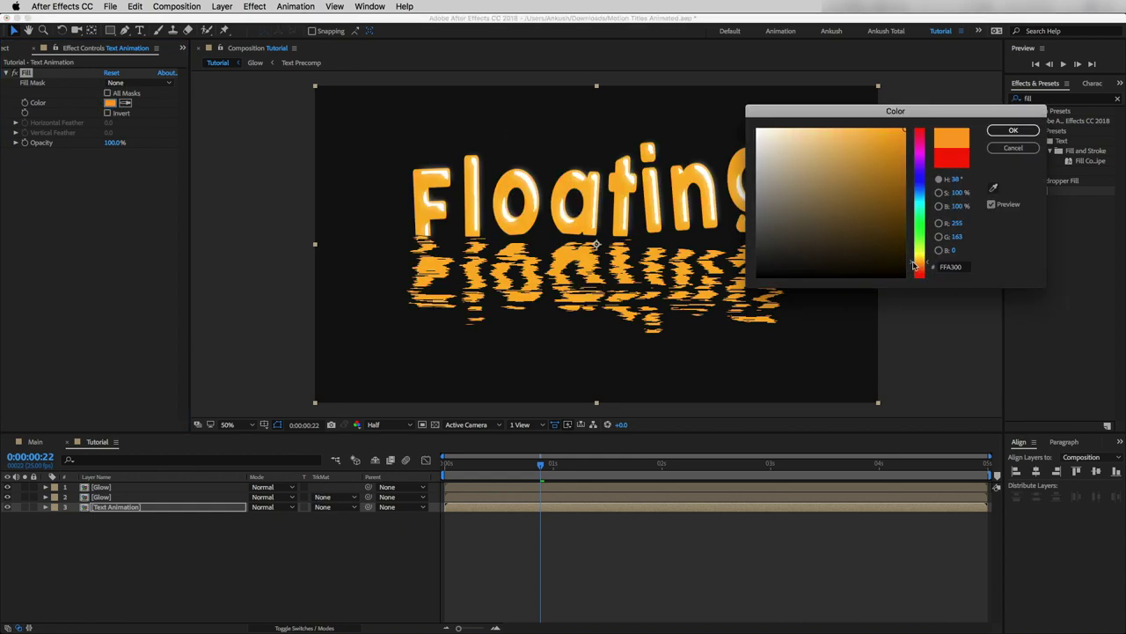
mouse_move(903, 130)
left_mouse_down()
mouse_move(880, 132)
mouse_move(886, 139)
left_mouse_up()
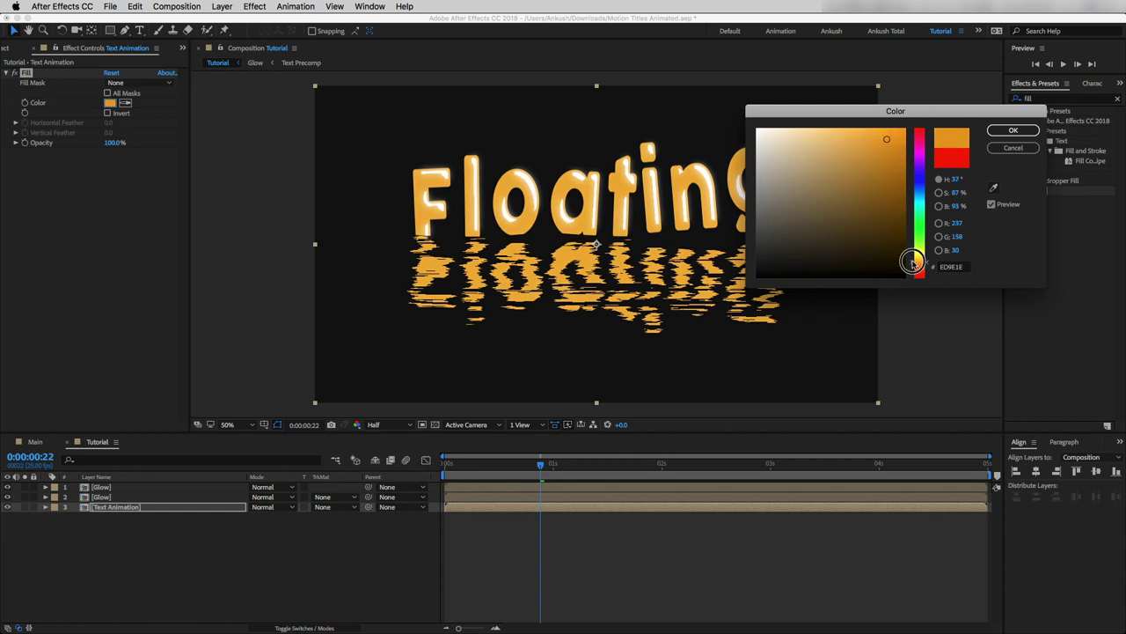
left_click(1018, 132)
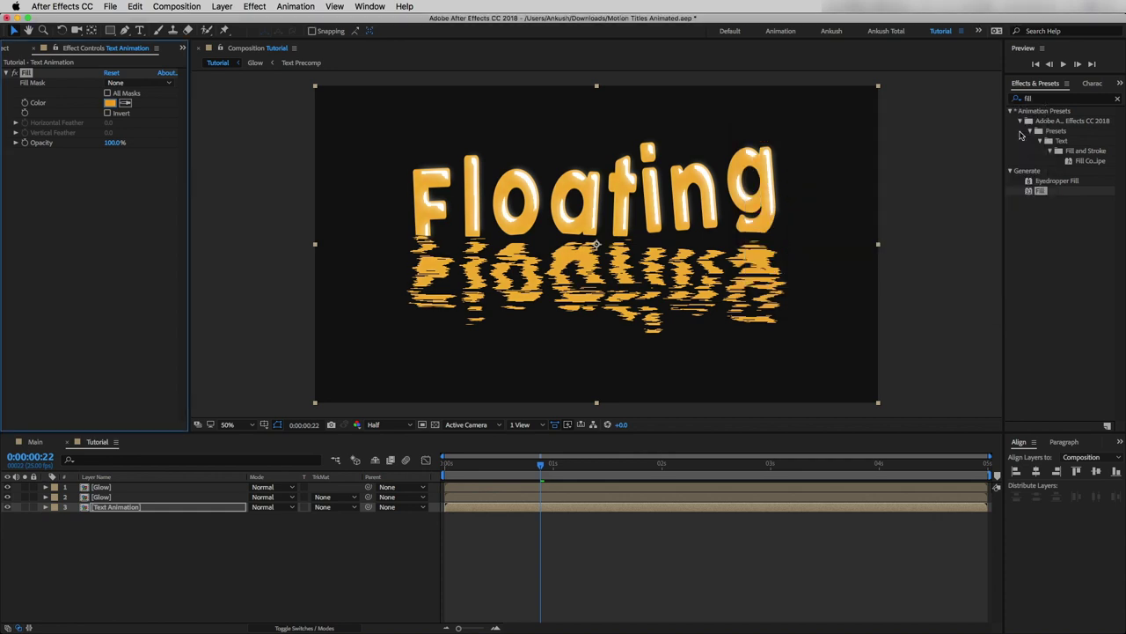
Pre-compose the two Glow layers and the Text Animation layer into a composition named "Animation Main".
left_click_drag(121, 540, 109, 490)
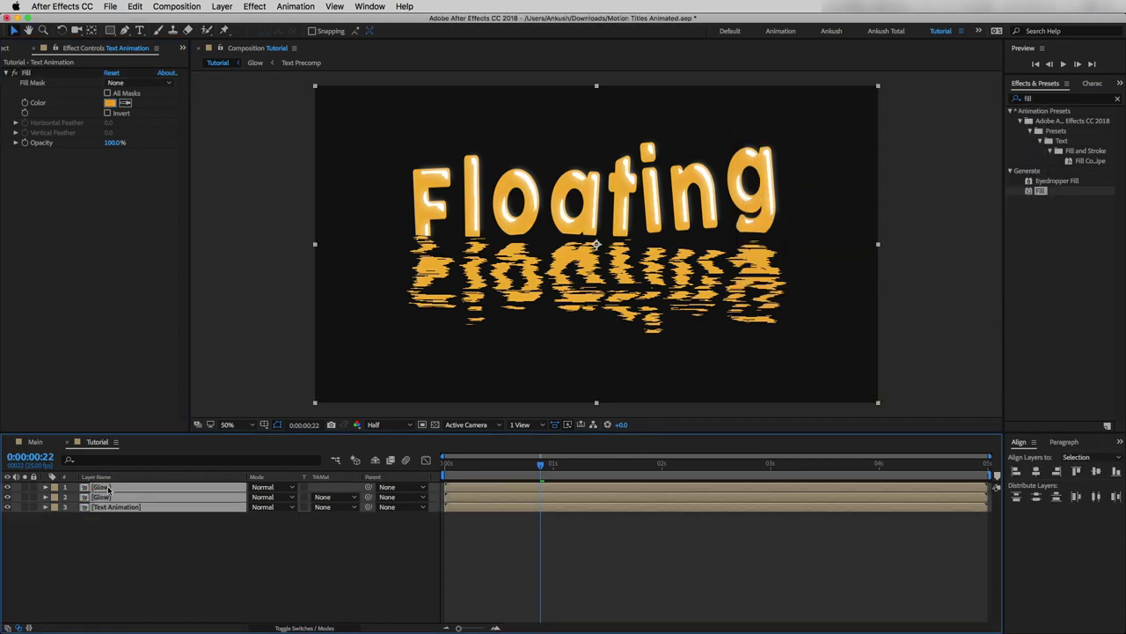
right_click(109, 489)
left_click(165, 528)
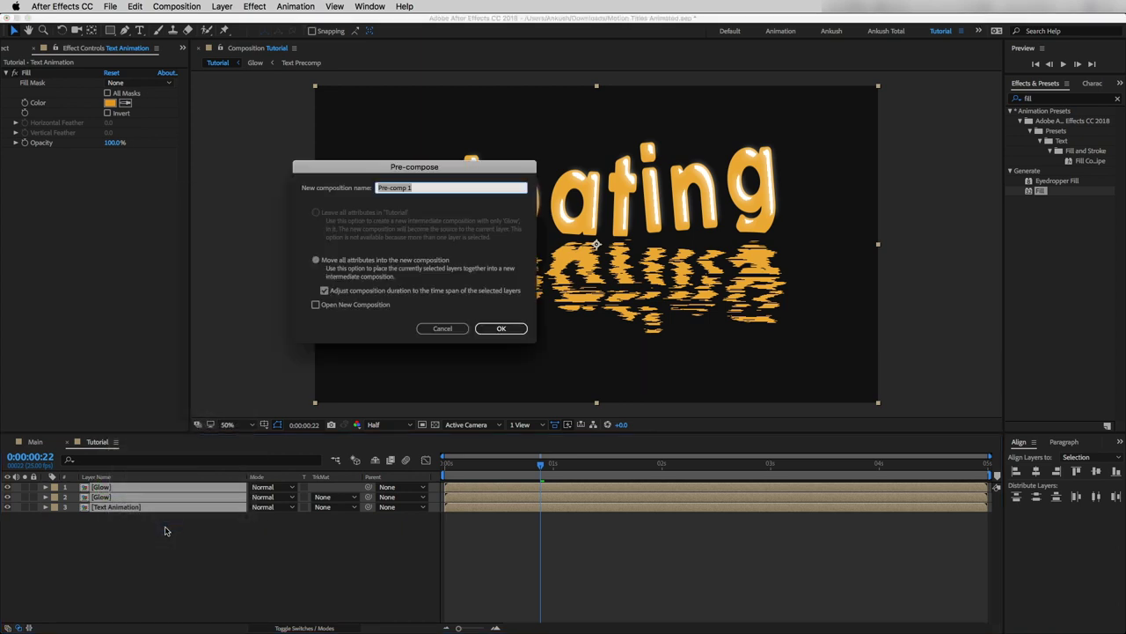
type("Animation Main")
key("Return")
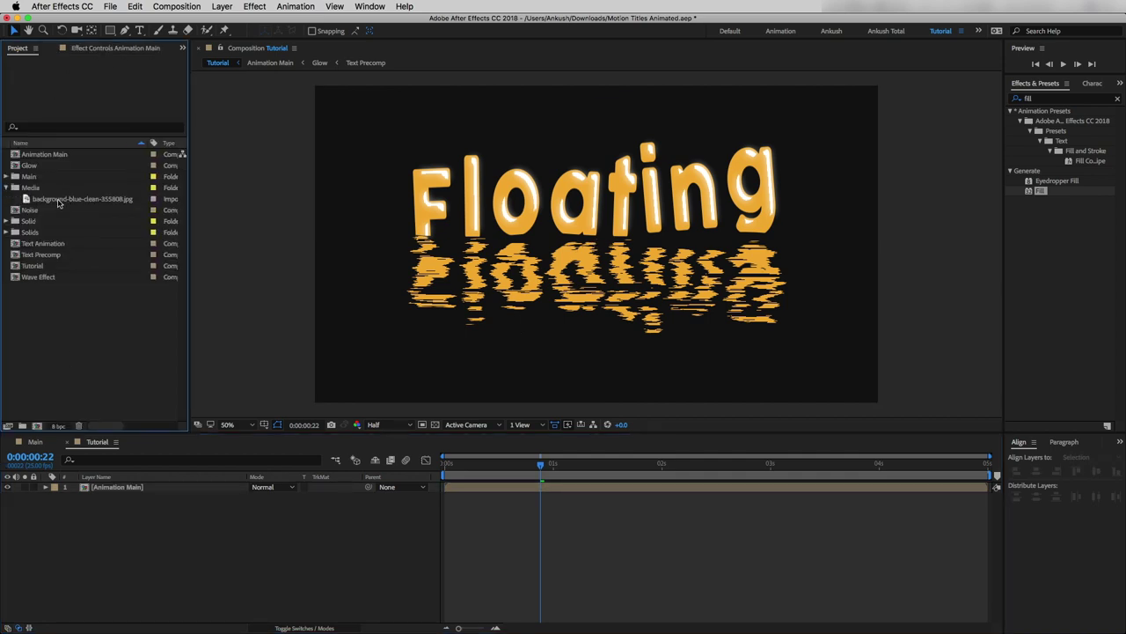
Add background-blue-clean-355808.jpg beneath Animation Main and scale it to 89, 109% so it fills the frame.
left_click_drag(58, 201, 106, 570)
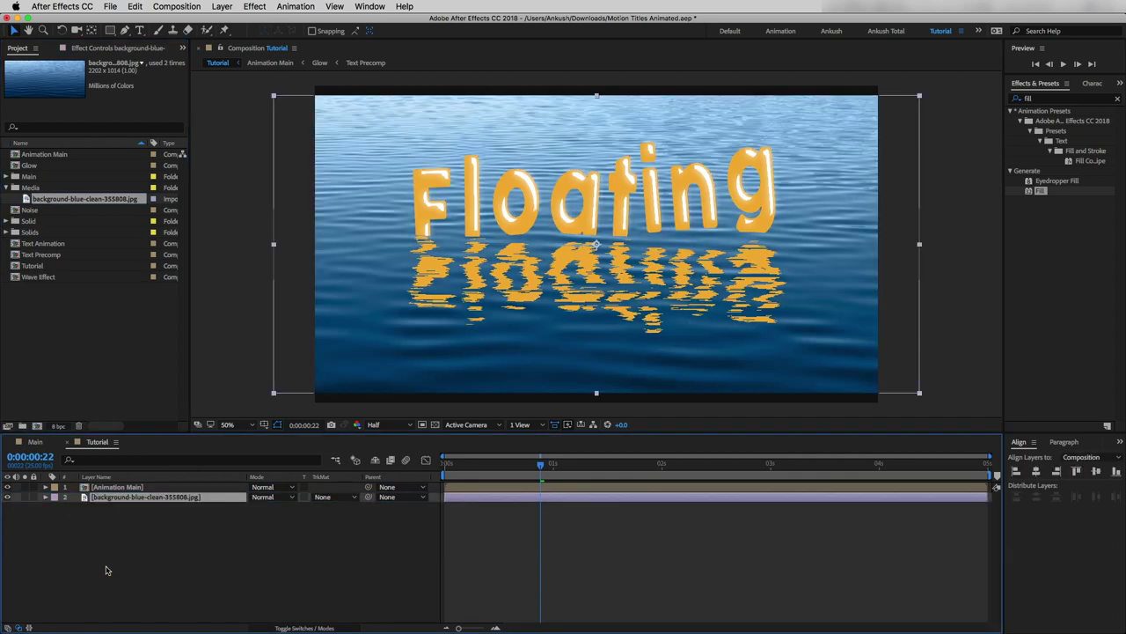
key("s")
left_click_drag(284, 510, 258, 510)
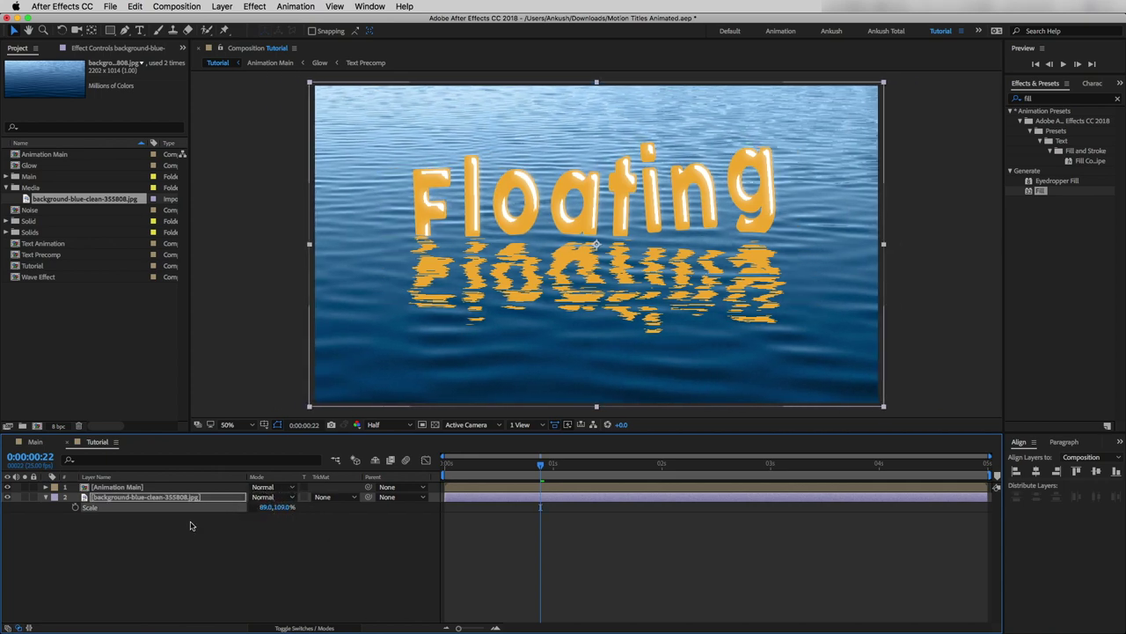
Pre-compose the background image layer as "BG", moving all attributes into the new composition.
left_click(192, 526)
right_click(145, 498)
left_click(195, 527)
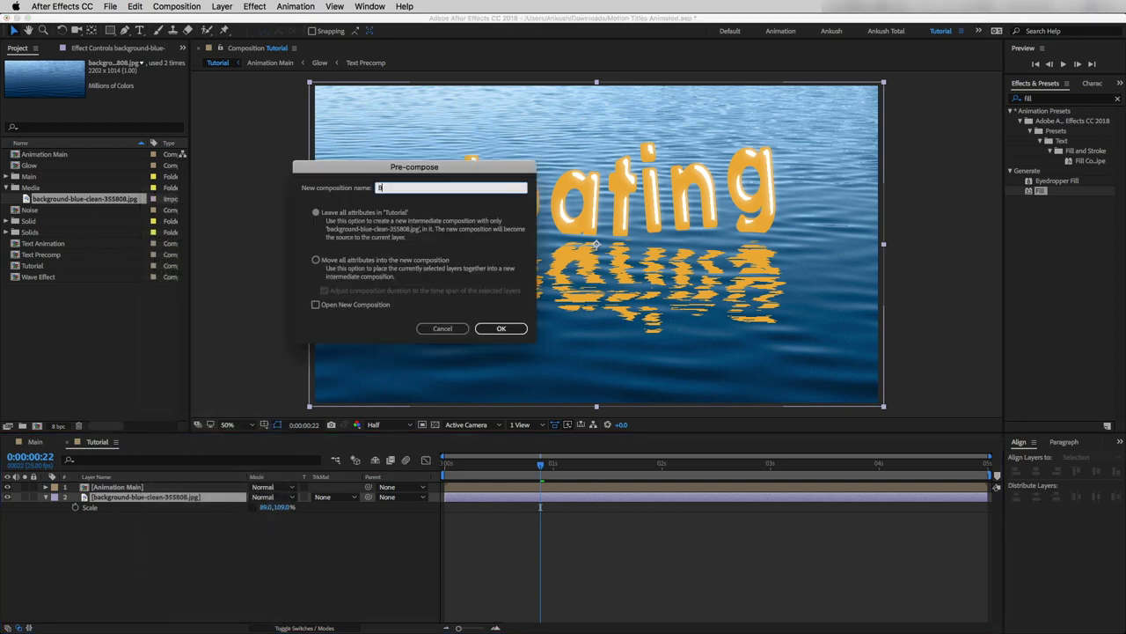
left_click(316, 262)
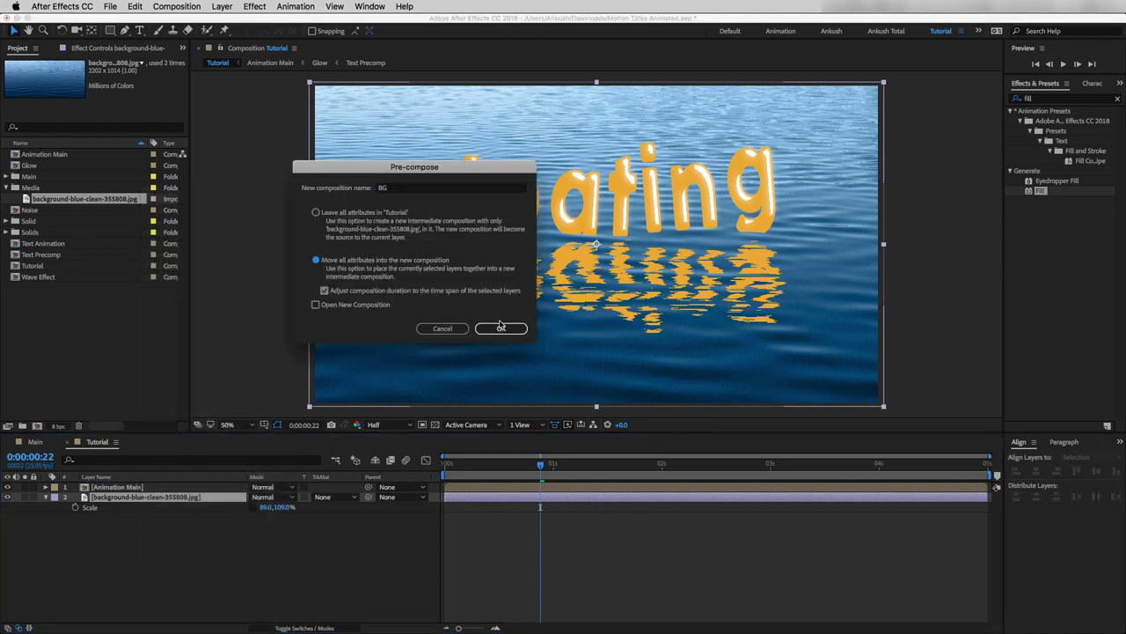
left_click(500, 328)
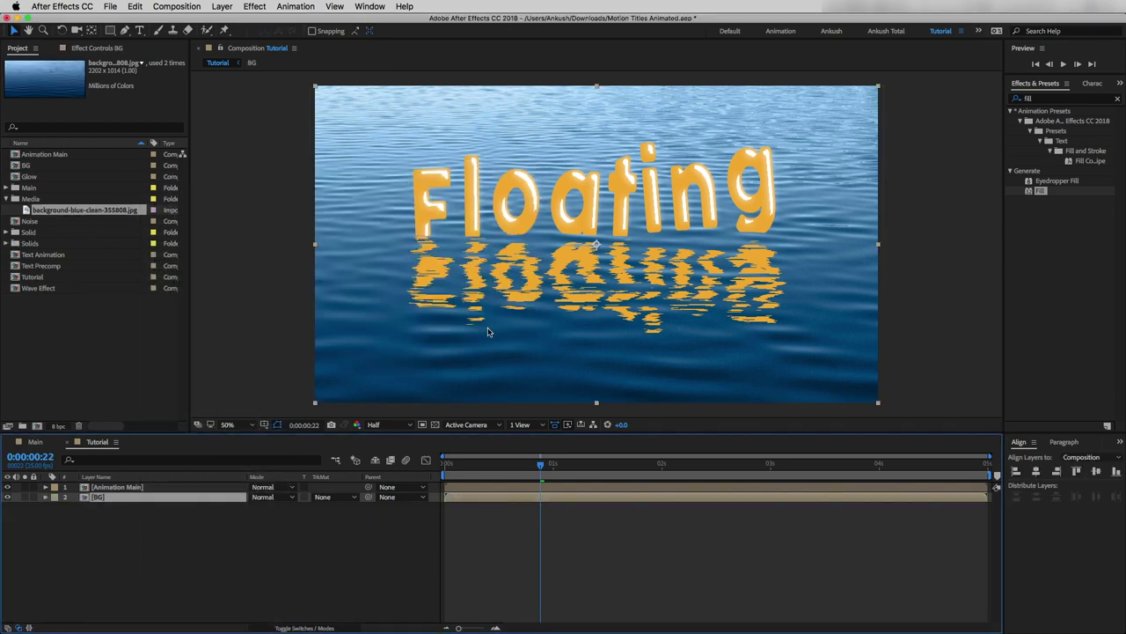
Make the BG layer 3D and set its X Rotation to -40°.
left_click(305, 627)
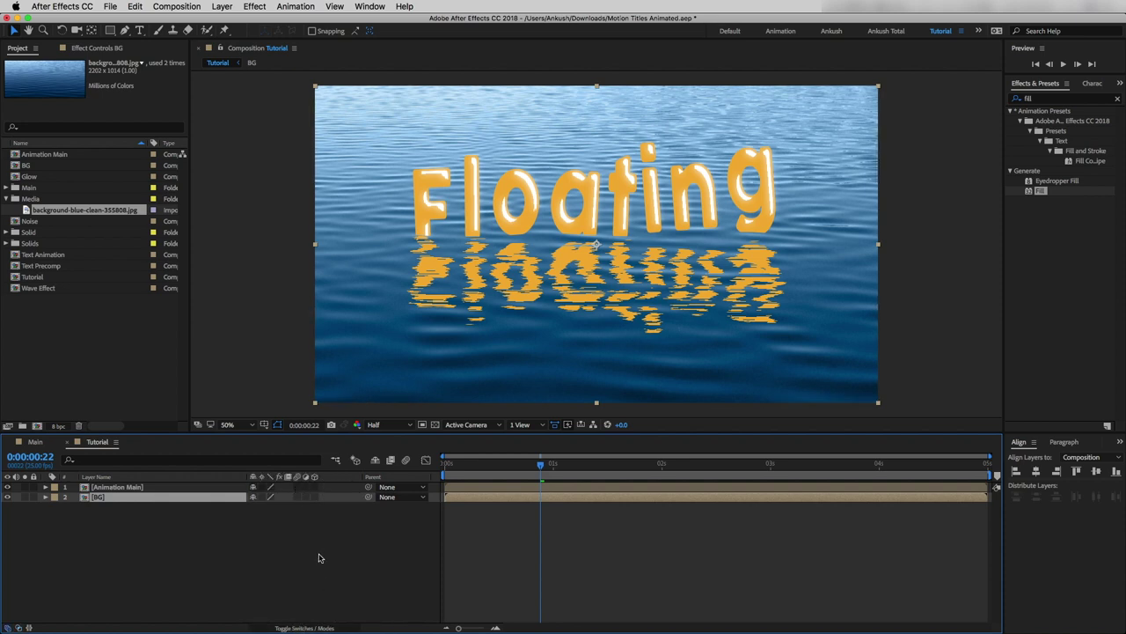
left_click(315, 498)
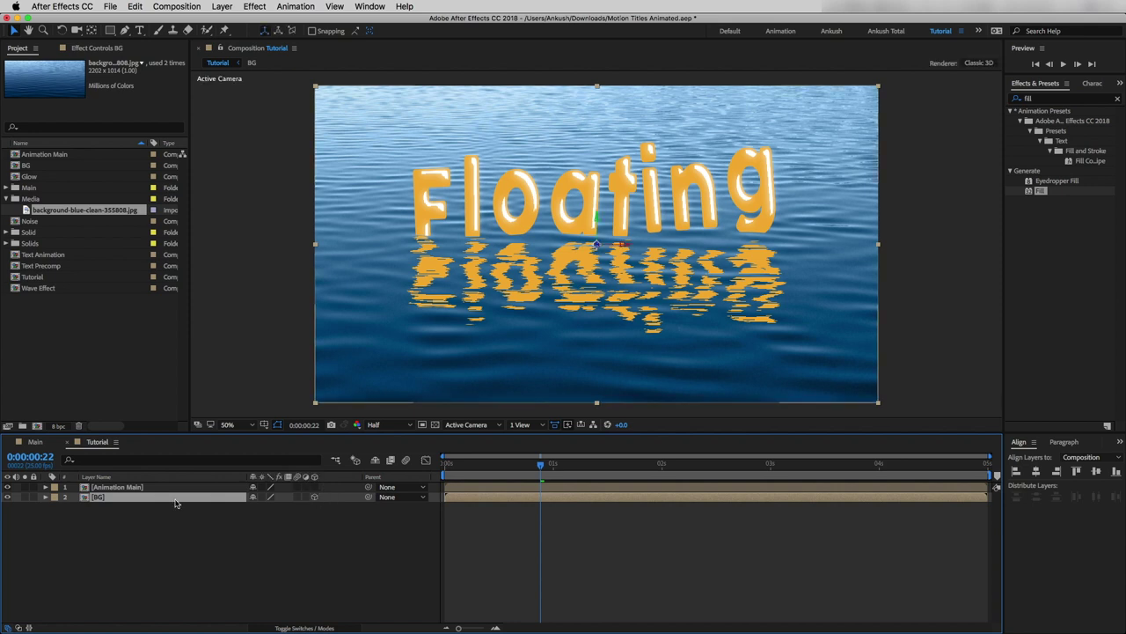
key("r")
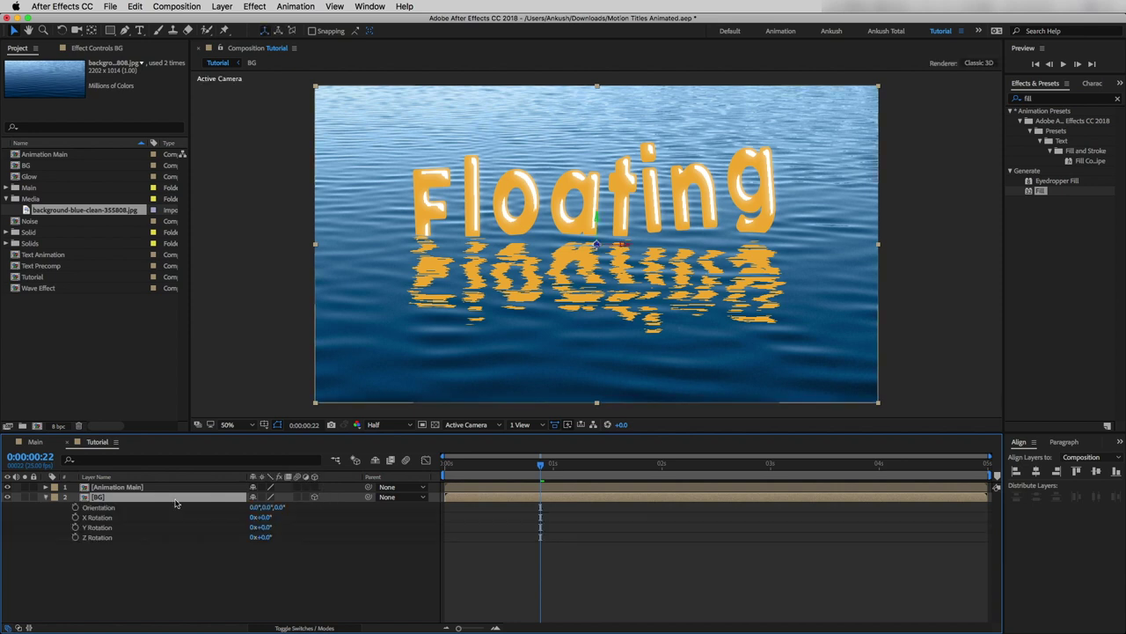
left_click(263, 517)
type("-40")
key("Return")
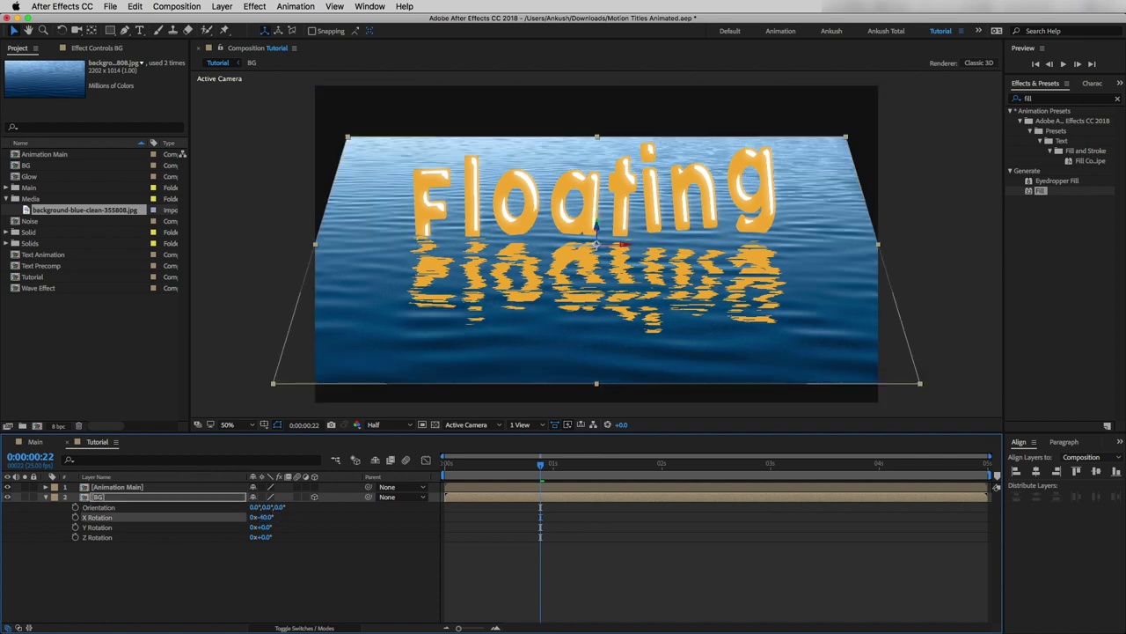
Set the BG layer's Y position to 435 and its scale to 121, 139% so the water covers the frame.
key("p")
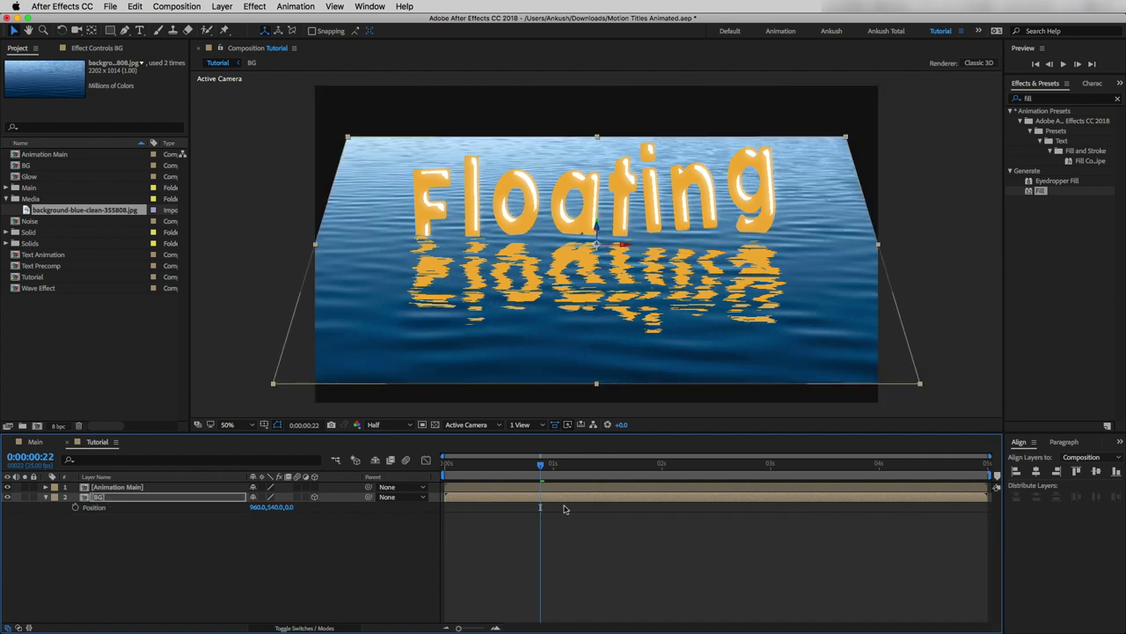
key("shift+s")
left_click(253, 518)
left_click_drag(284, 516, 222, 503)
key("comma")
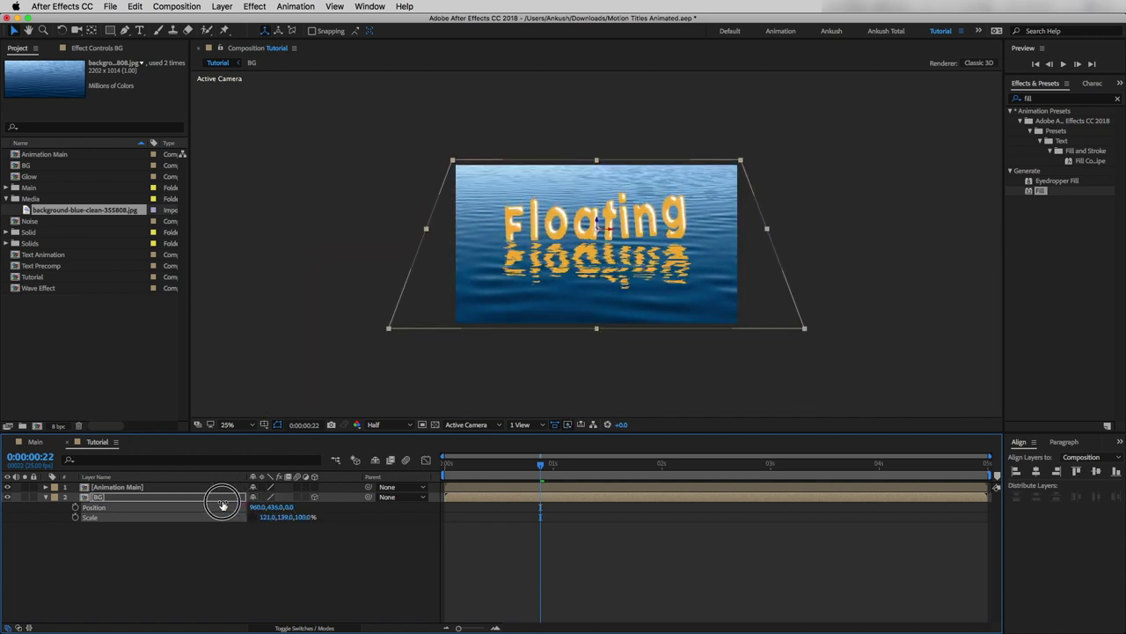
left_click(193, 554)
key("period")
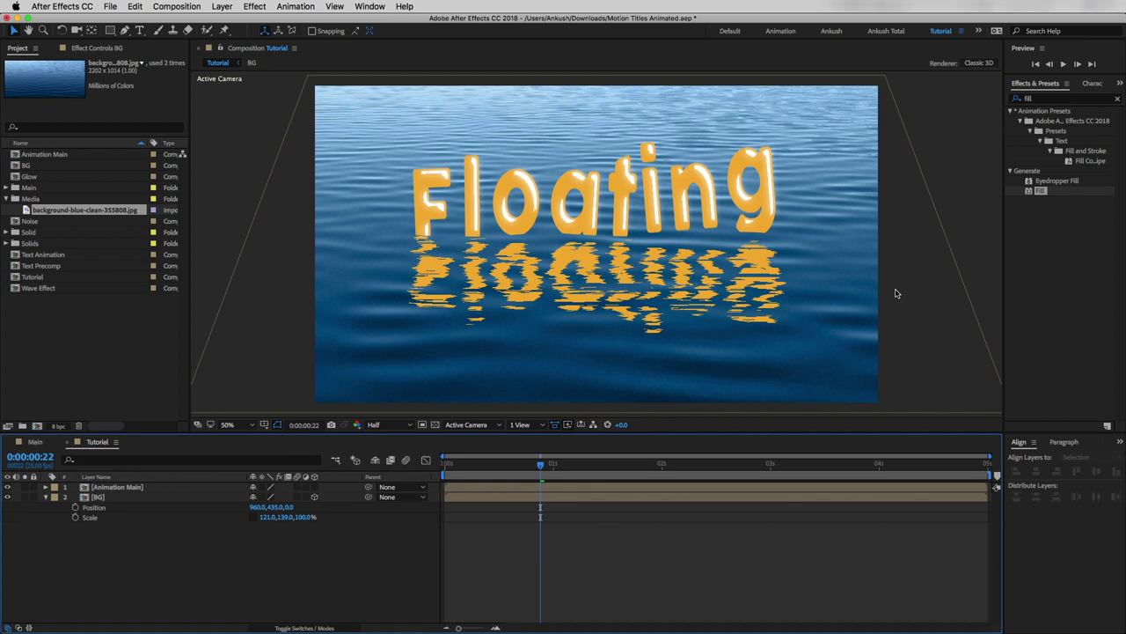
Make the Animation Main layer 3D and set its X Rotation to -40°.
left_click(132, 487)
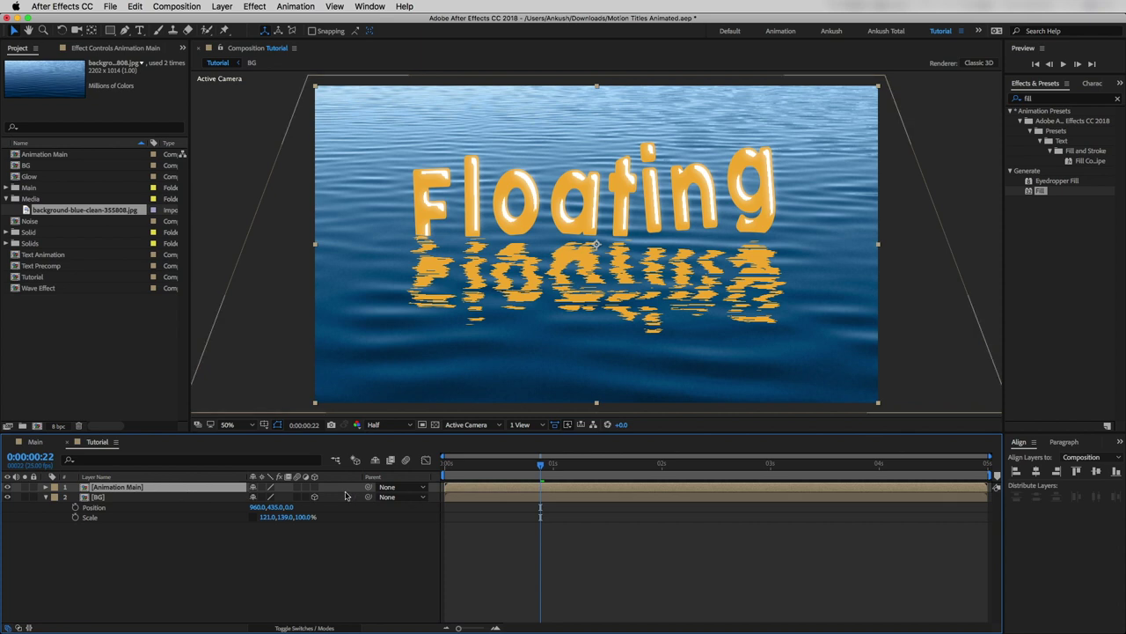
left_click(315, 486)
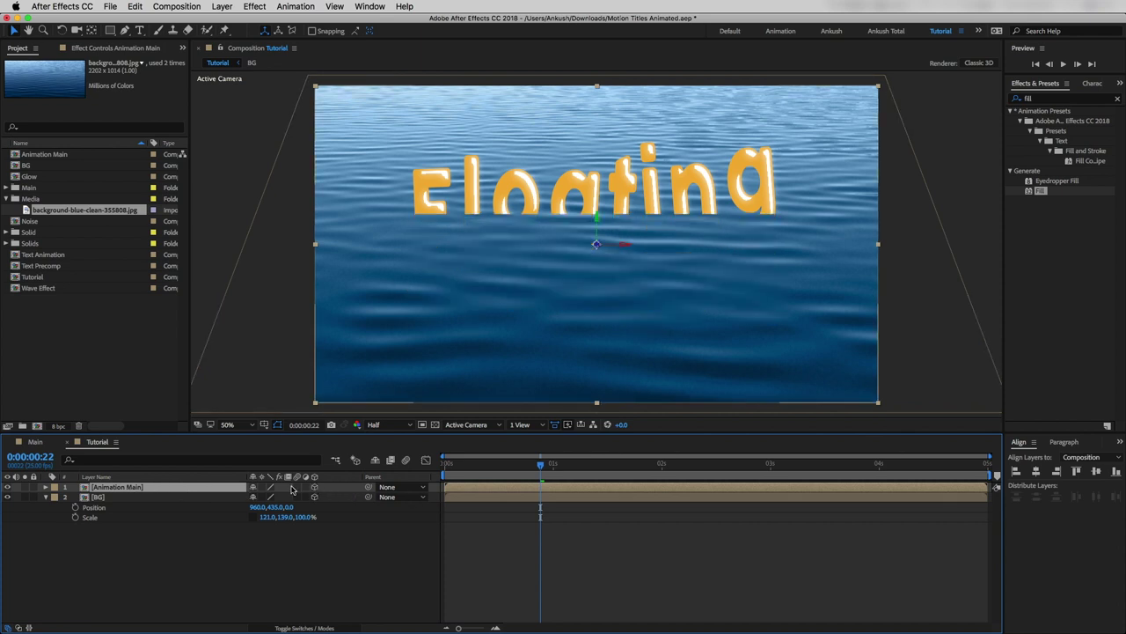
key("r")
left_click(265, 506)
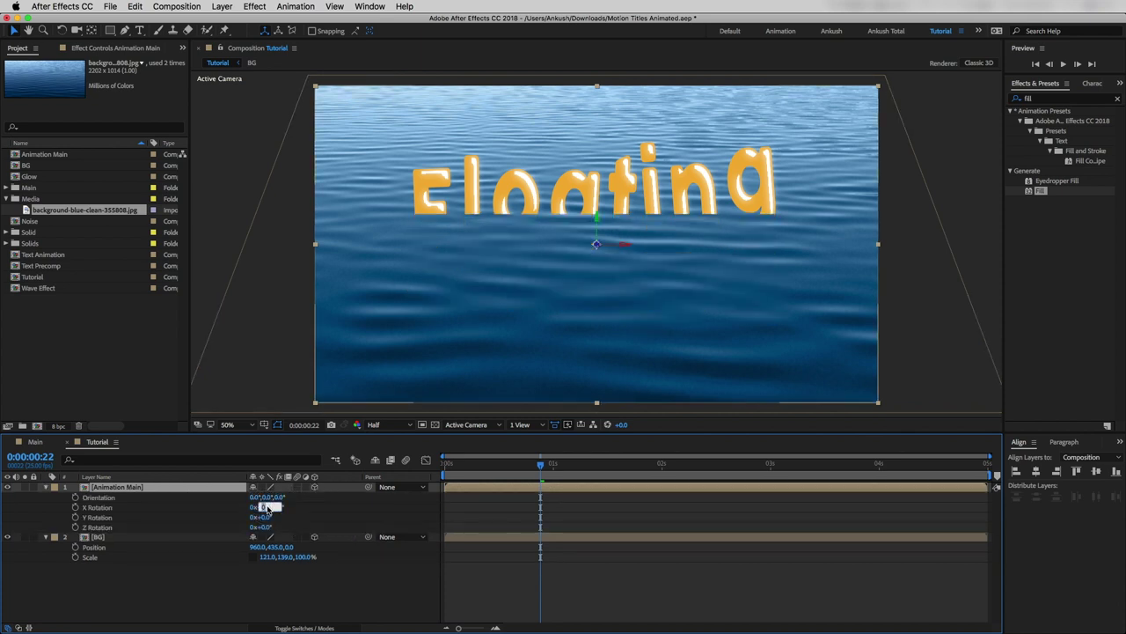
type("-40")
key("Return")
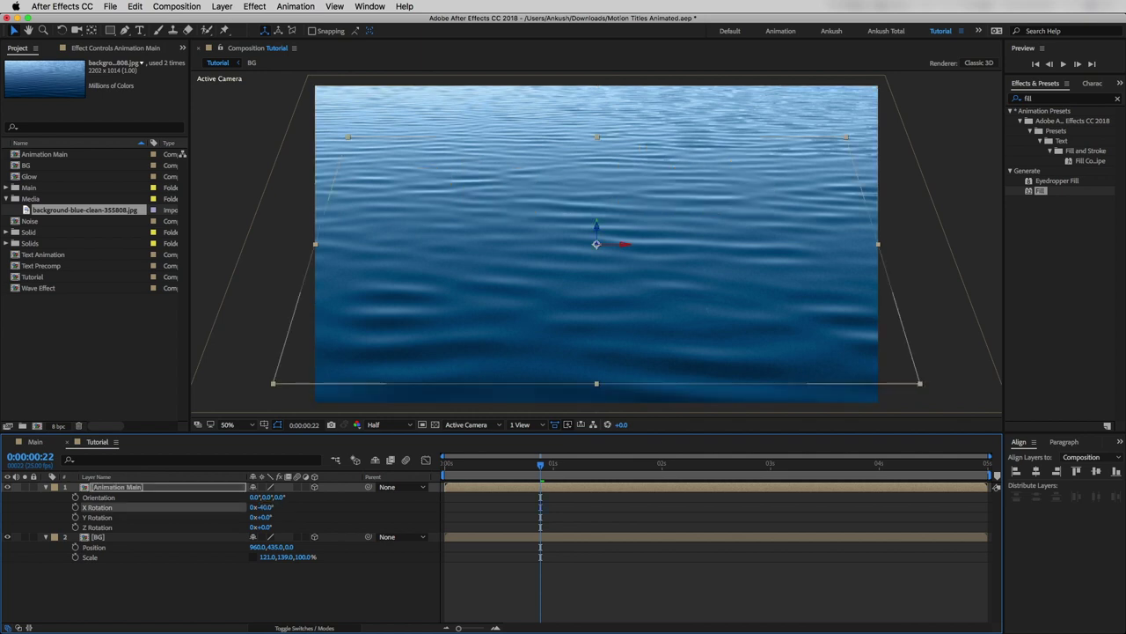
Set Animation Main's Y position to 508 and X Rotation to -25°, and rescale BG to 129, 174%.
key("p")
left_click(274, 518)
left_click_drag(274, 519, 255, 501)
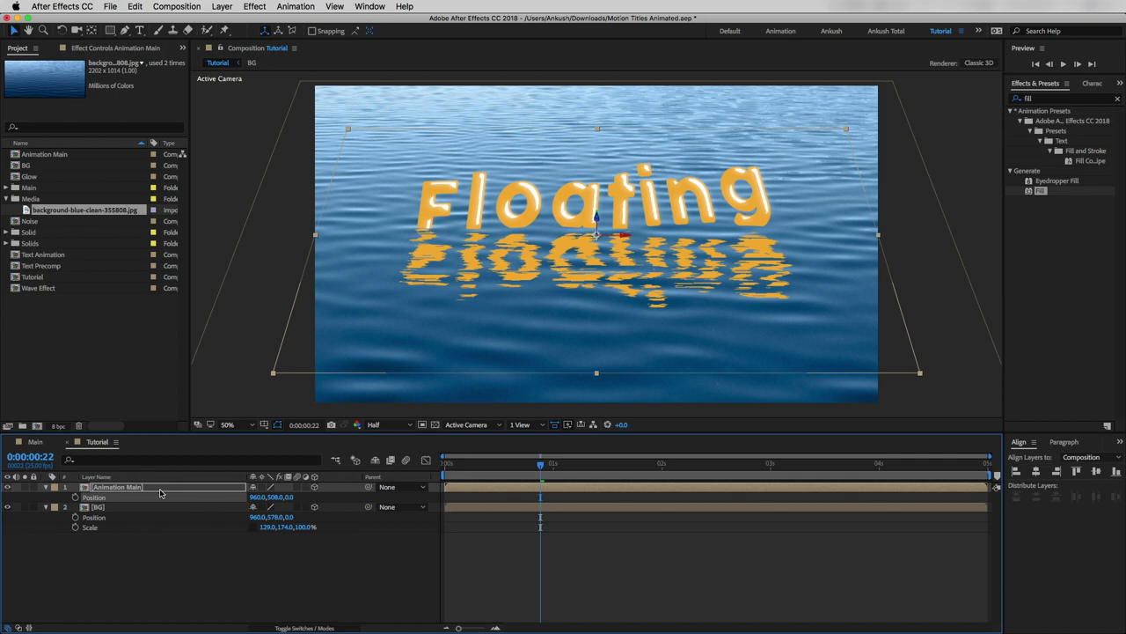
key("r")
left_click_drag(264, 508, 268, 508)
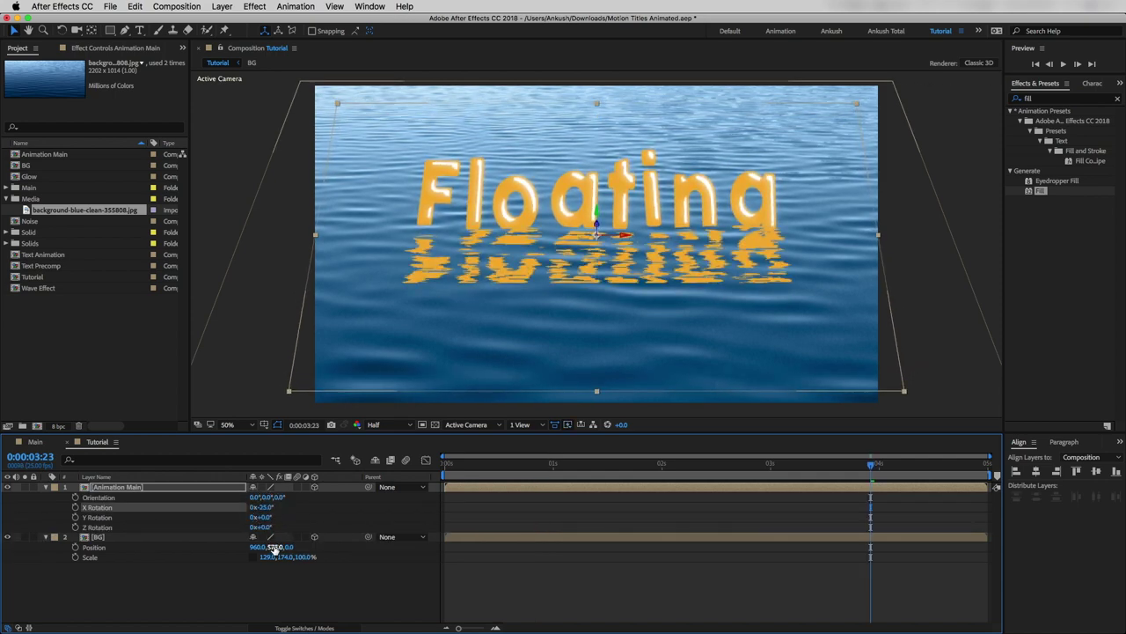
Set the BG layer's Y position to 640 and its vertical scale to 189%, and preview the animation.
left_click_drag(272, 548, 296, 555)
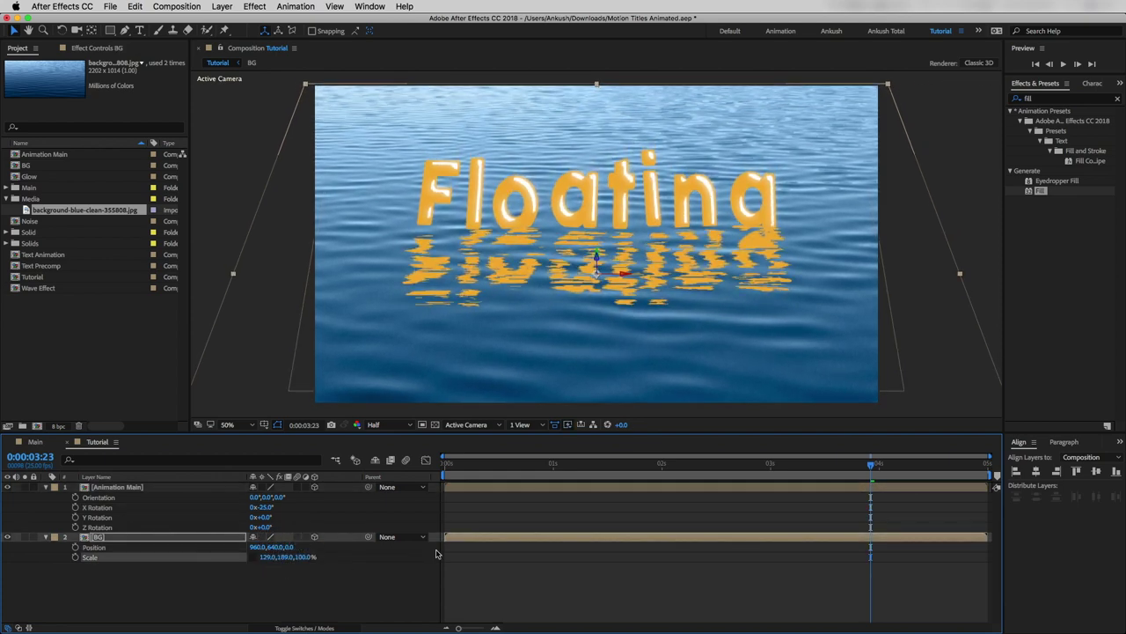
key("space")
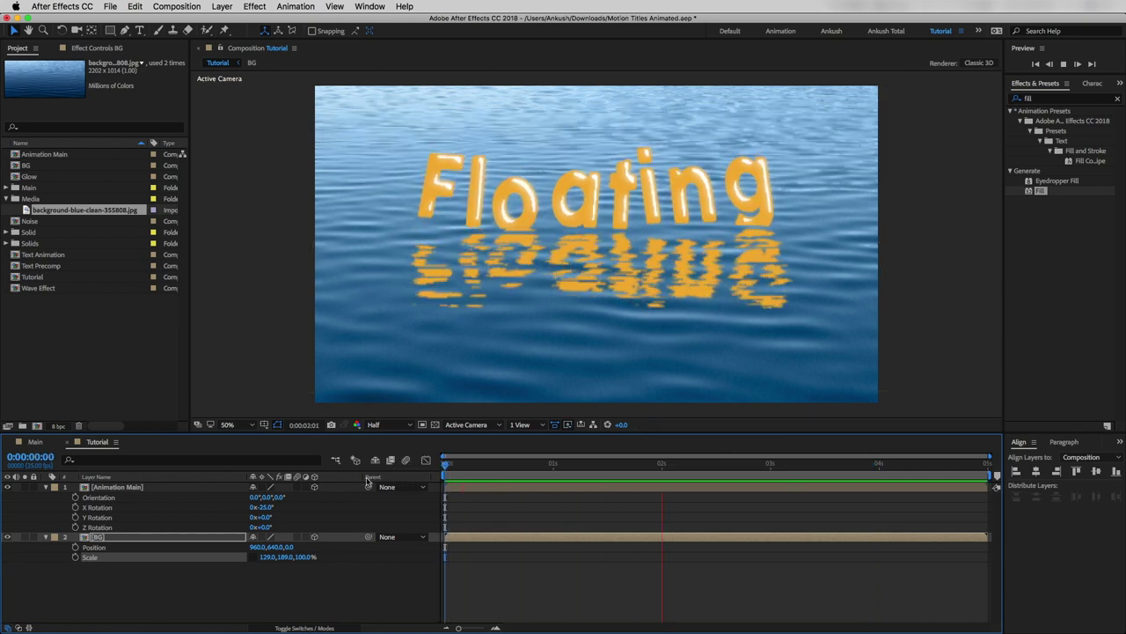
key("space")
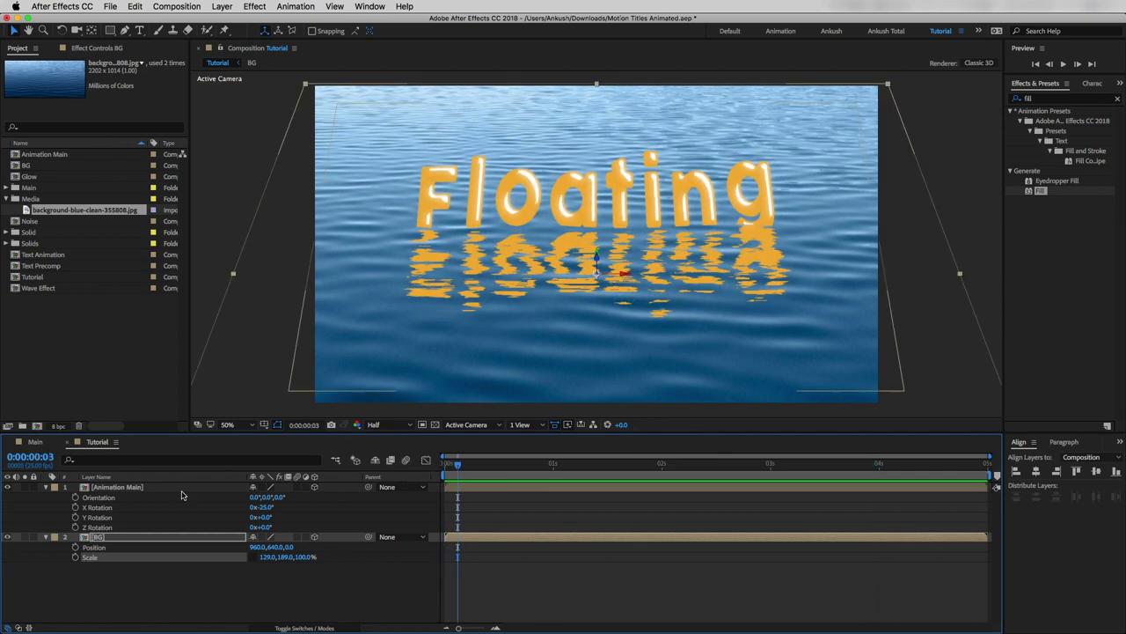
Collapse the layer properties, add a two-node 50mm camera, and place it above the Animation Main layer.
left_click(46, 536)
left_click(45, 486)
right_click(69, 549)
mouse_move(88, 502)
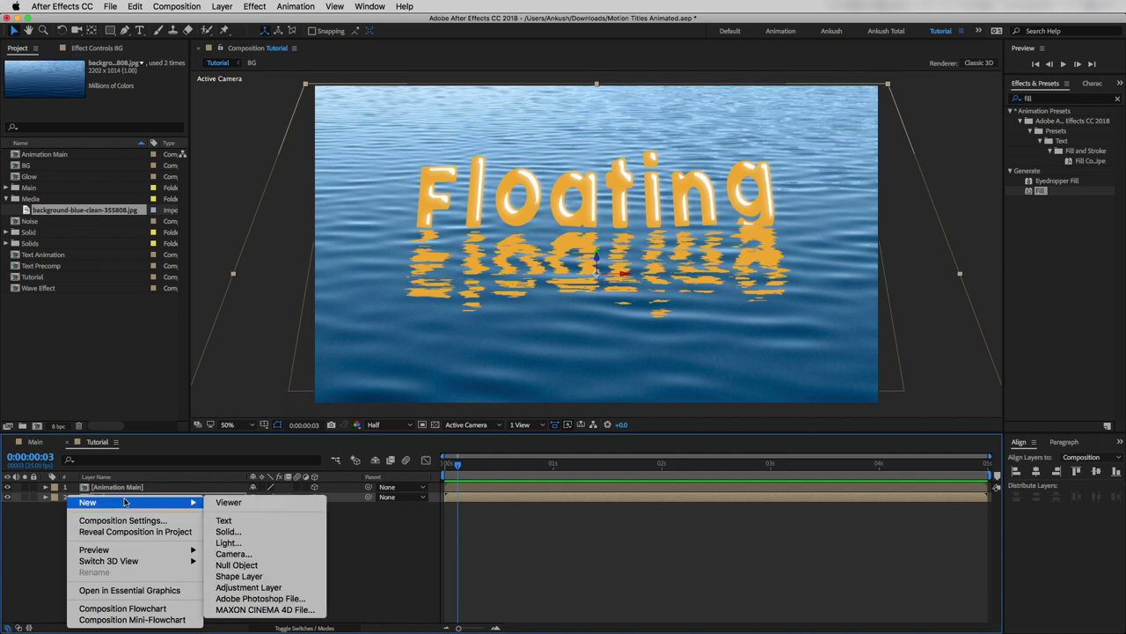
left_click(230, 554)
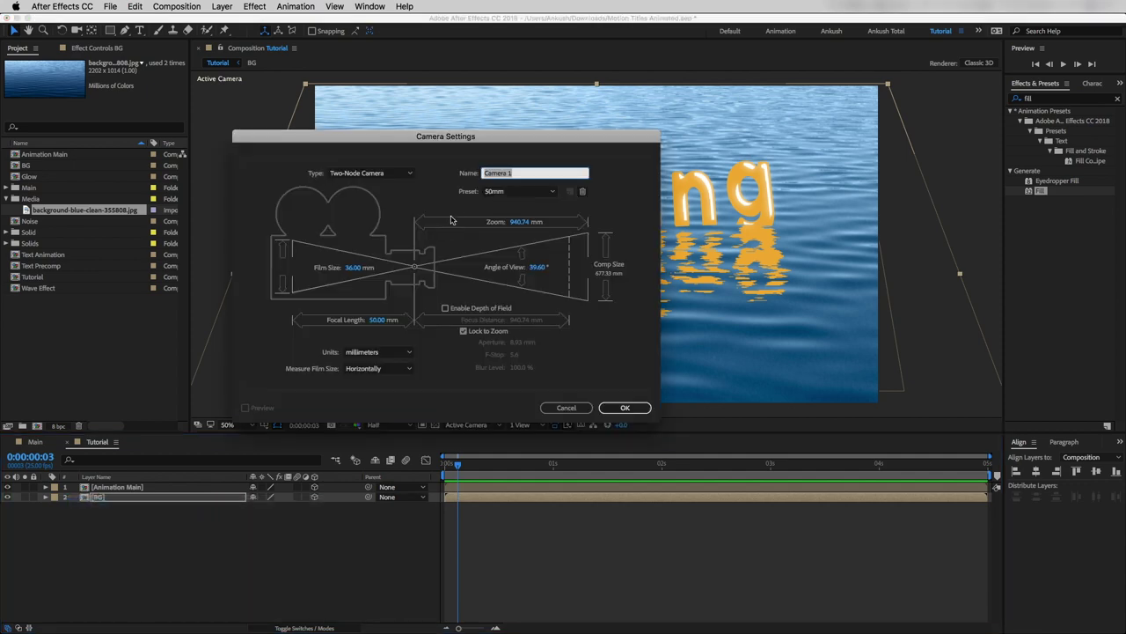
left_click(623, 408)
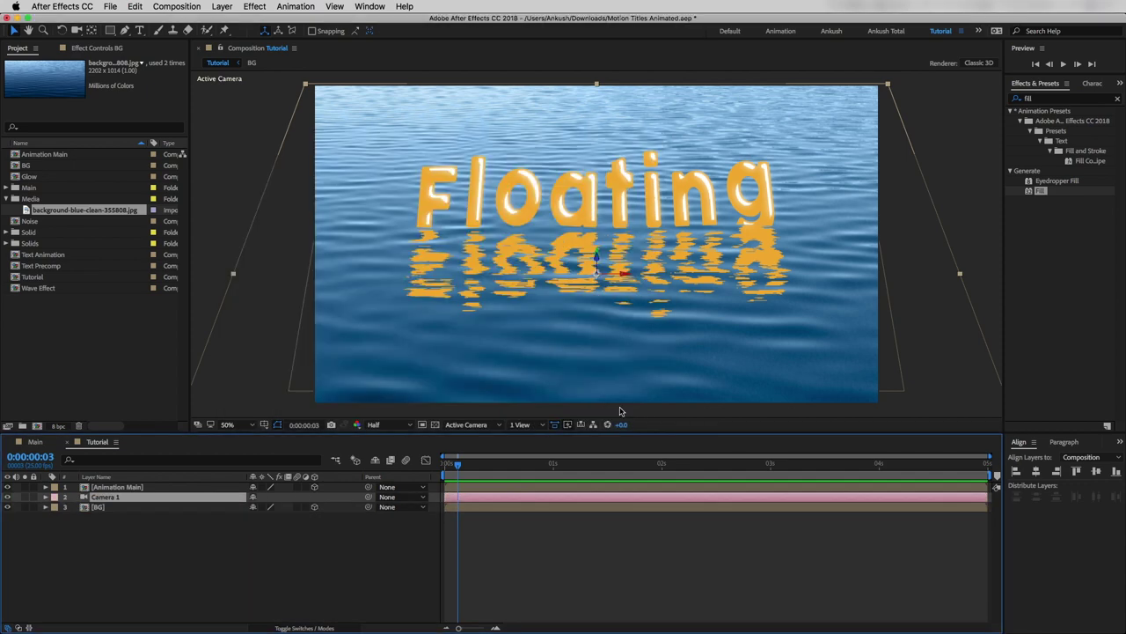
left_click_drag(94, 498, 97, 487)
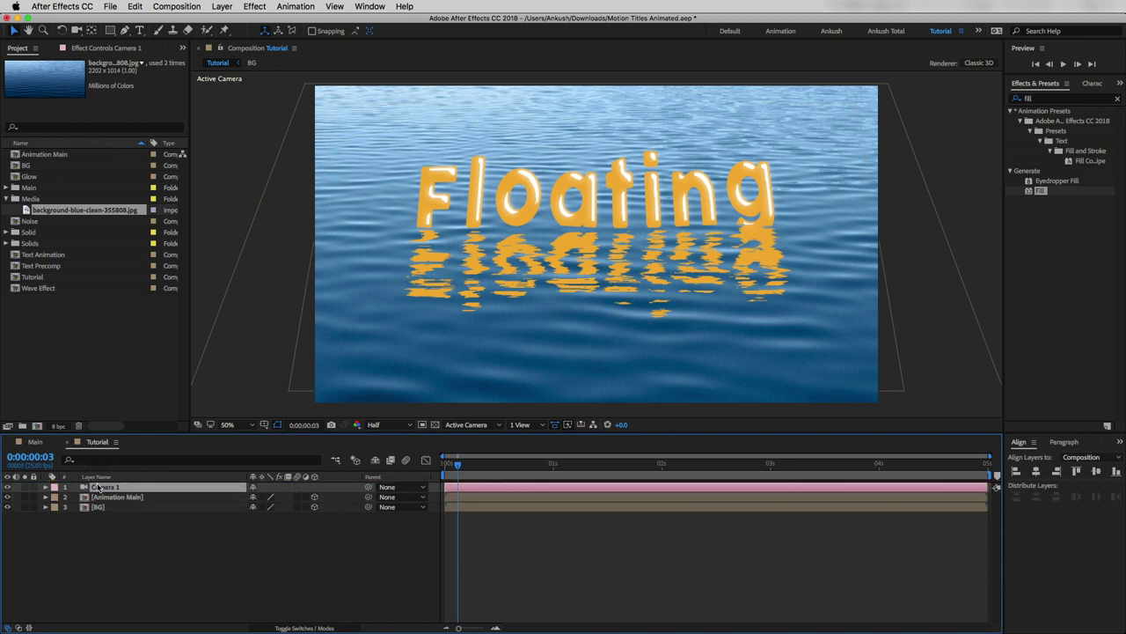
Keyframe the camera's Position at 960, 540, -2666.7 and move that keyframe to the end of the timeline.
key("p")
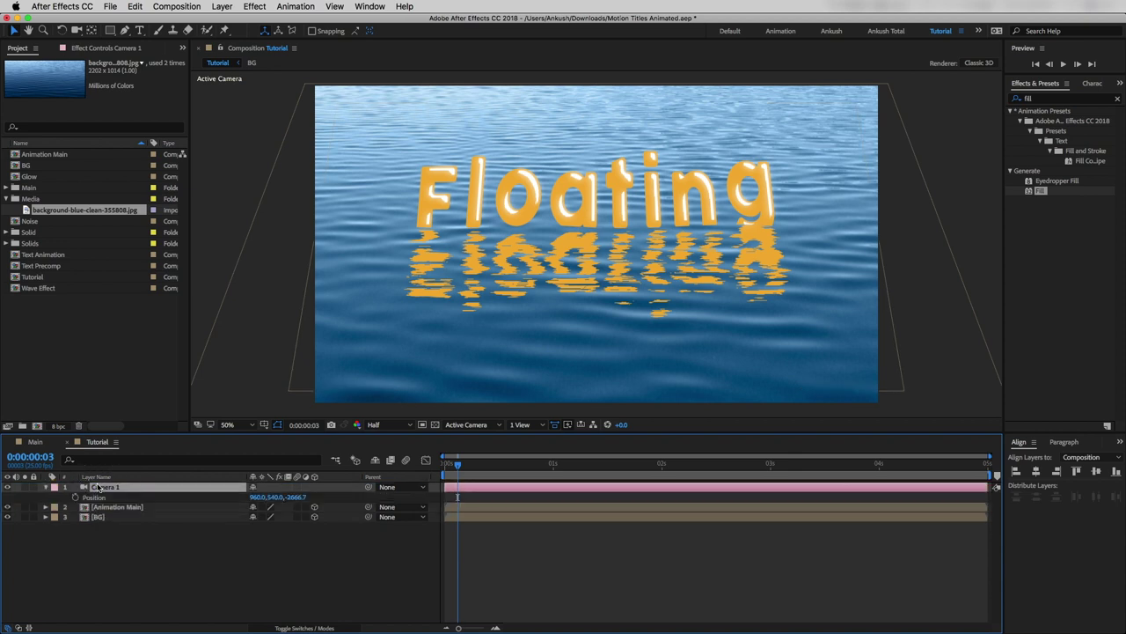
left_click(76, 497)
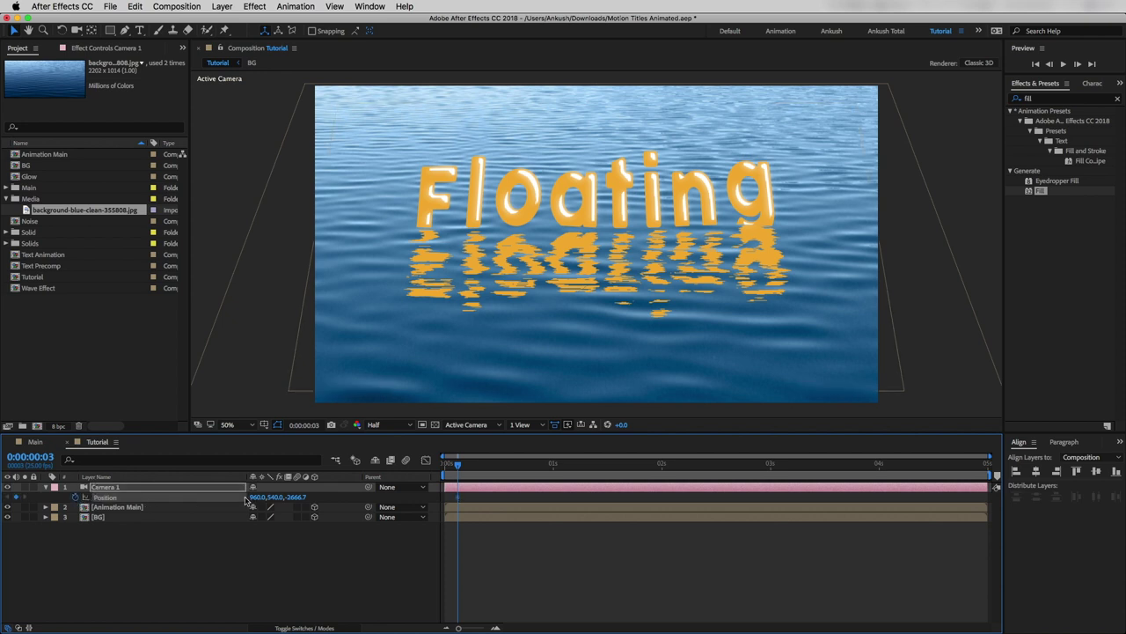
left_click_drag(459, 498, 983, 500)
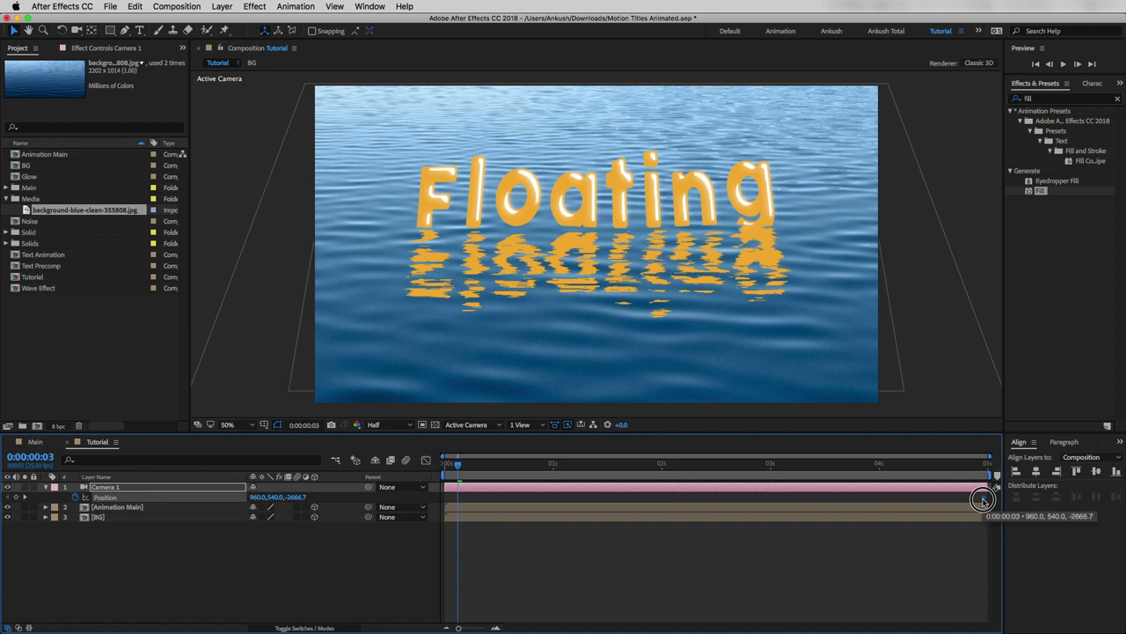
Turn on the camera's Depth of Field and add an Aperture keyframe at 0:00:00:03.
left_click(45, 487)
left_click(56, 497)
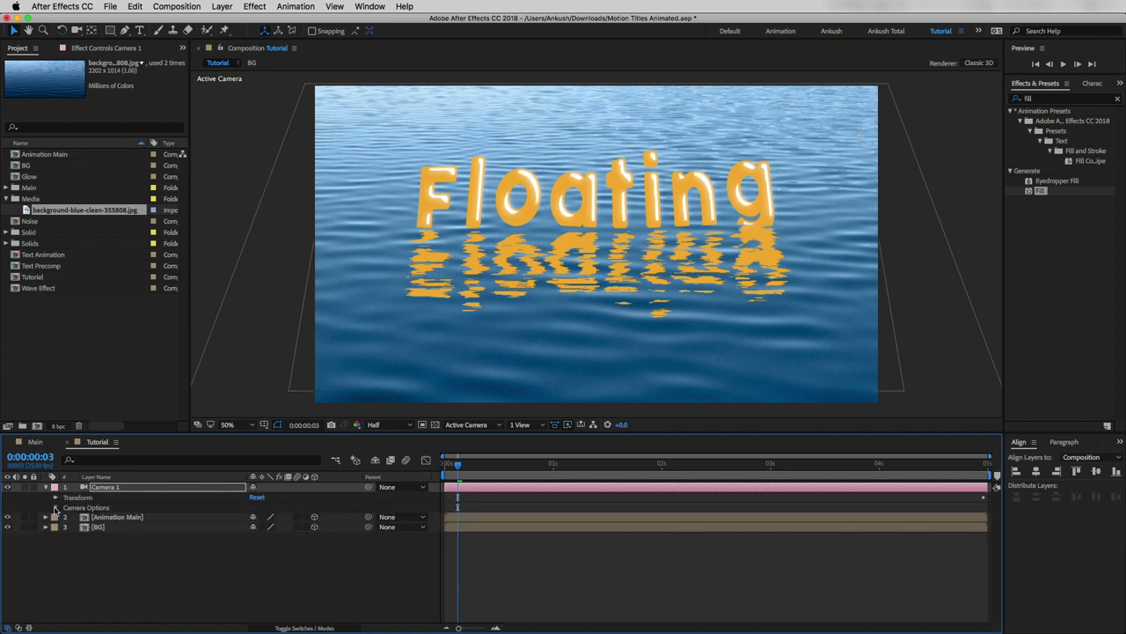
left_click(55, 508)
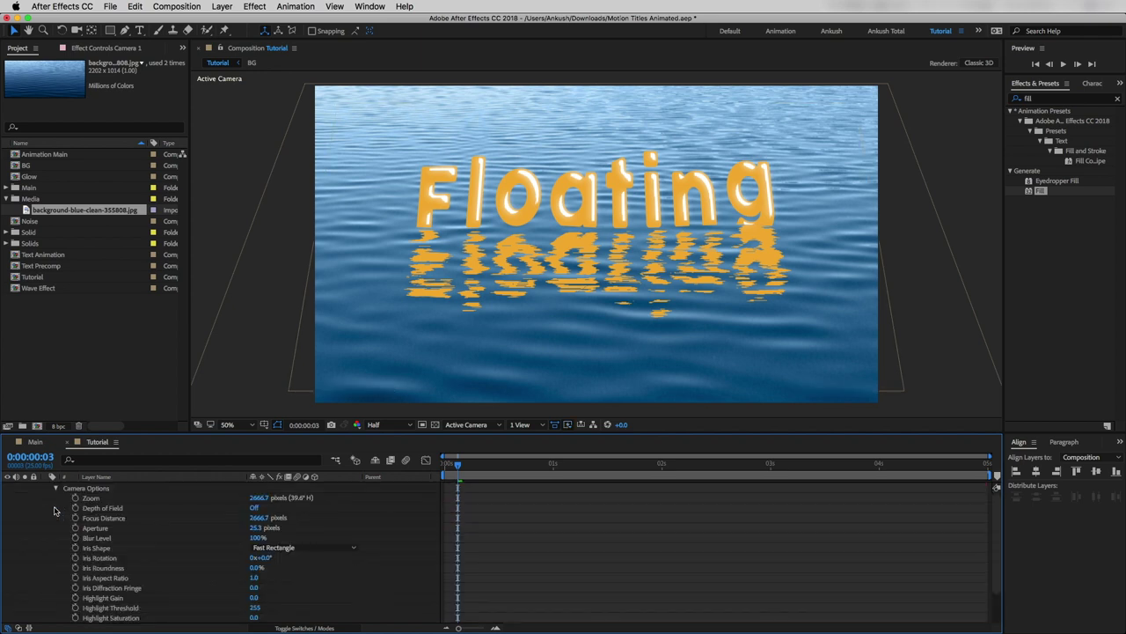
left_click(254, 507)
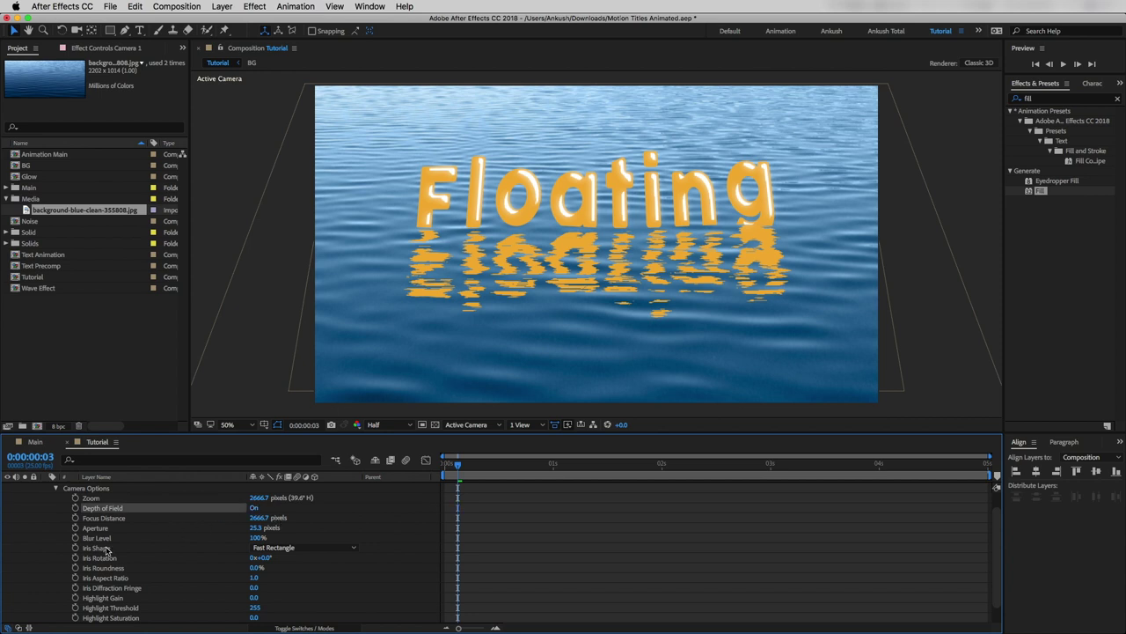
left_click(75, 527)
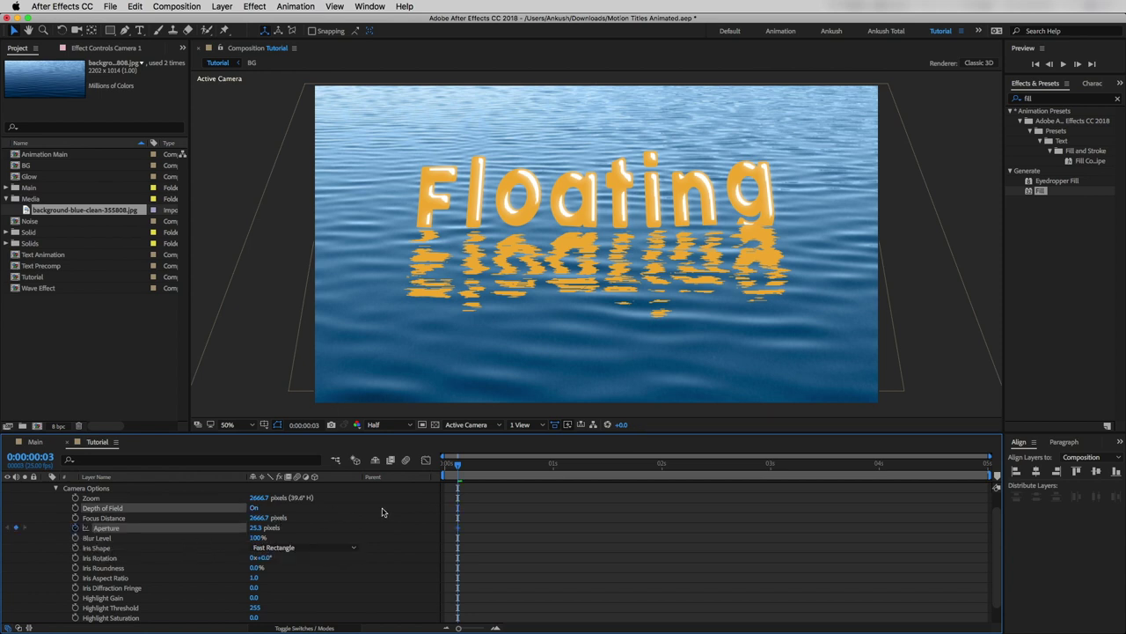
Move the camera's Aperture keyframe to about 2.5 seconds and keyframe an Aperture of 500 pixels at the start of the timeline.
left_click_drag(458, 531, 724, 510)
left_click(447, 462)
left_click(256, 527)
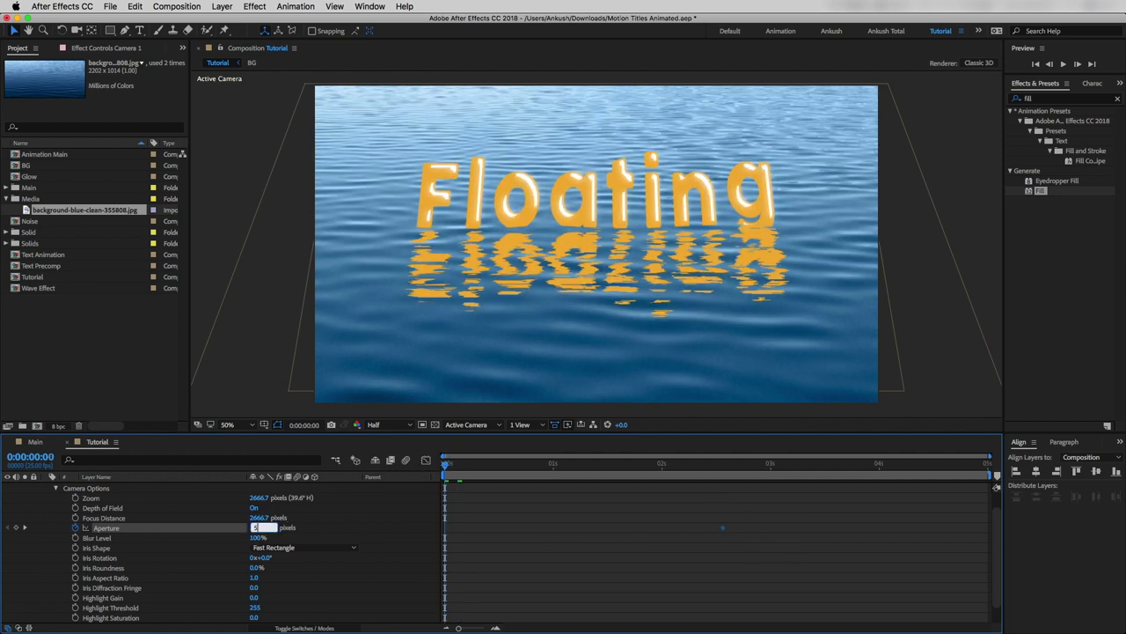
key("Return")
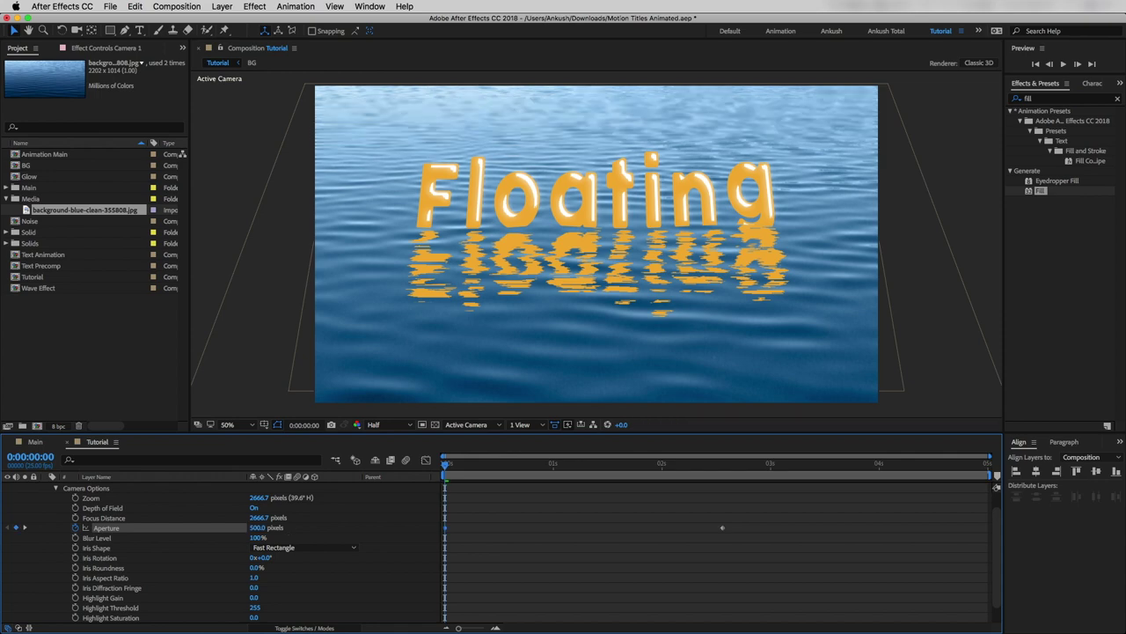
Pull the camera's starting Z position back to -3746.7 and enlarge the BG layer's scale to 179, 251% so the water fills the frame.
key("u")
left_click_drag(294, 498, 240, 501)
left_click(105, 526)
key("s")
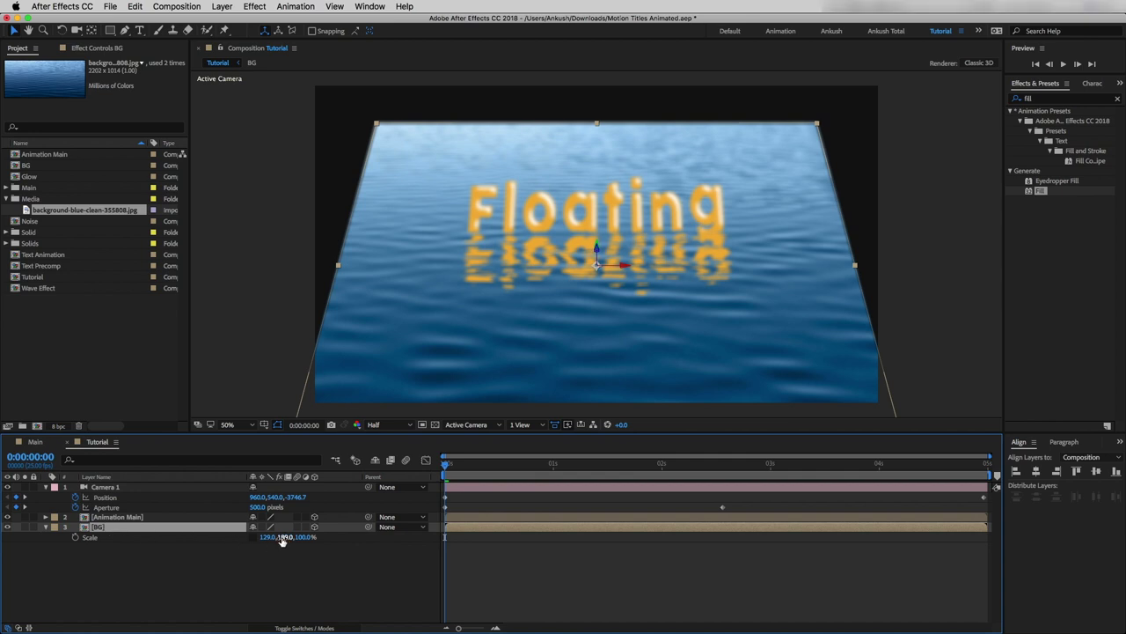
mouse_move(283, 539)
left_mouse_down()
mouse_move(319, 538)
mouse_move(272, 541)
mouse_move(295, 540)
left_mouse_up()
Preview the camera push-in with its focus change and scrub through the timeline to 0:00:03:07.
left_click(294, 567)
key("space")
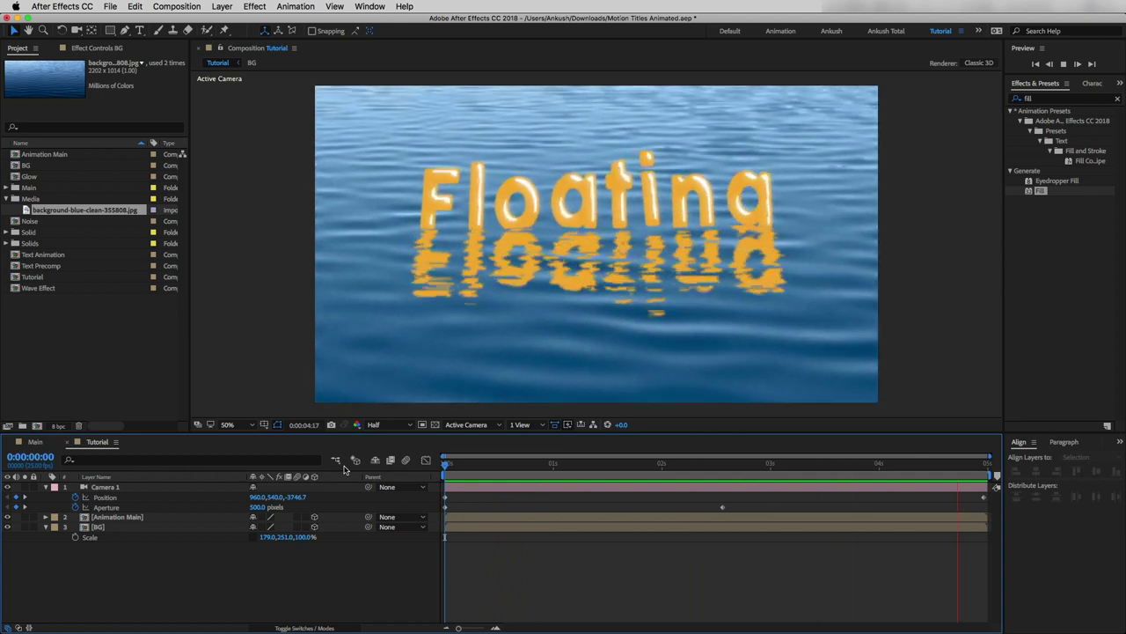
key("space")
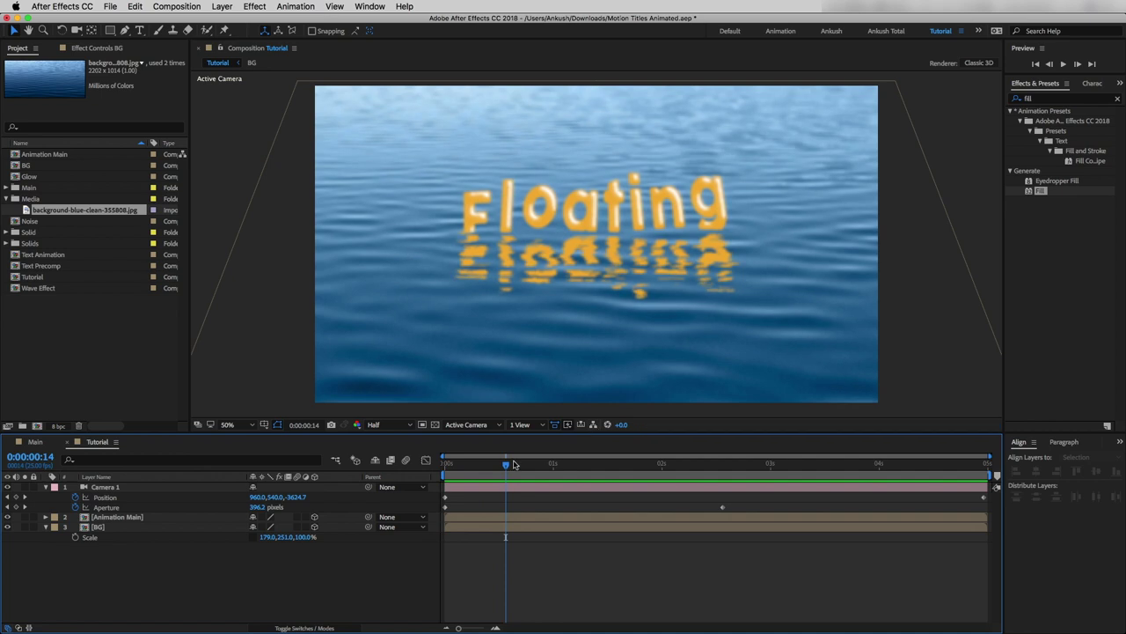
left_click_drag(506, 465, 800, 465)
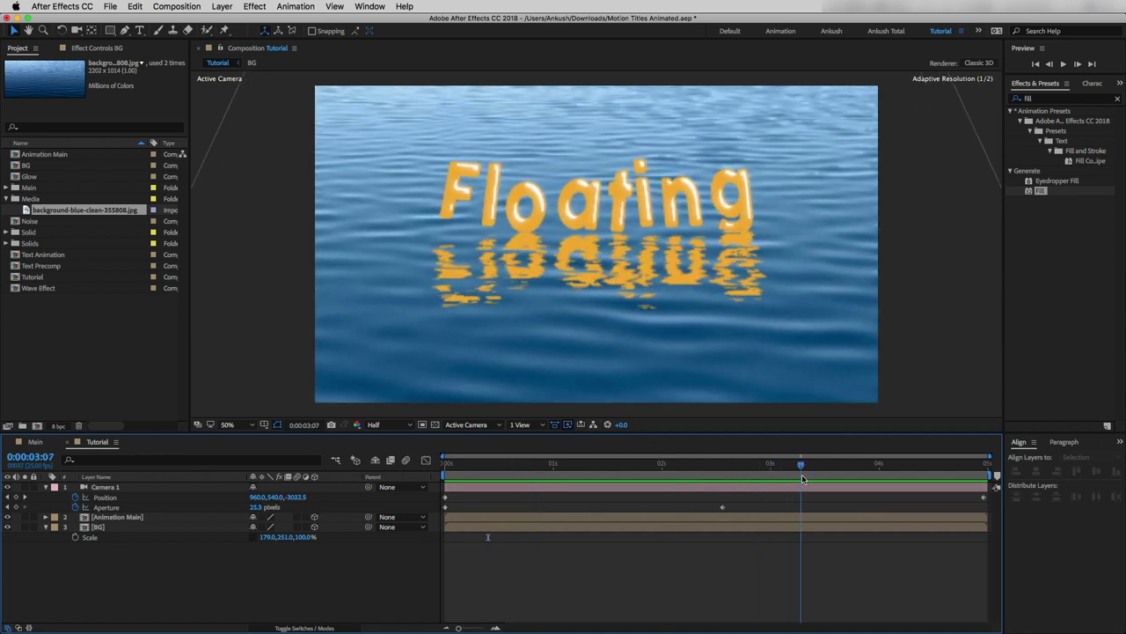
Create a black 1920 x 1080 solid named vig and cut it with an inverted elliptical mask filling the frame.
right_click(115, 579)
mouse_move(158, 502)
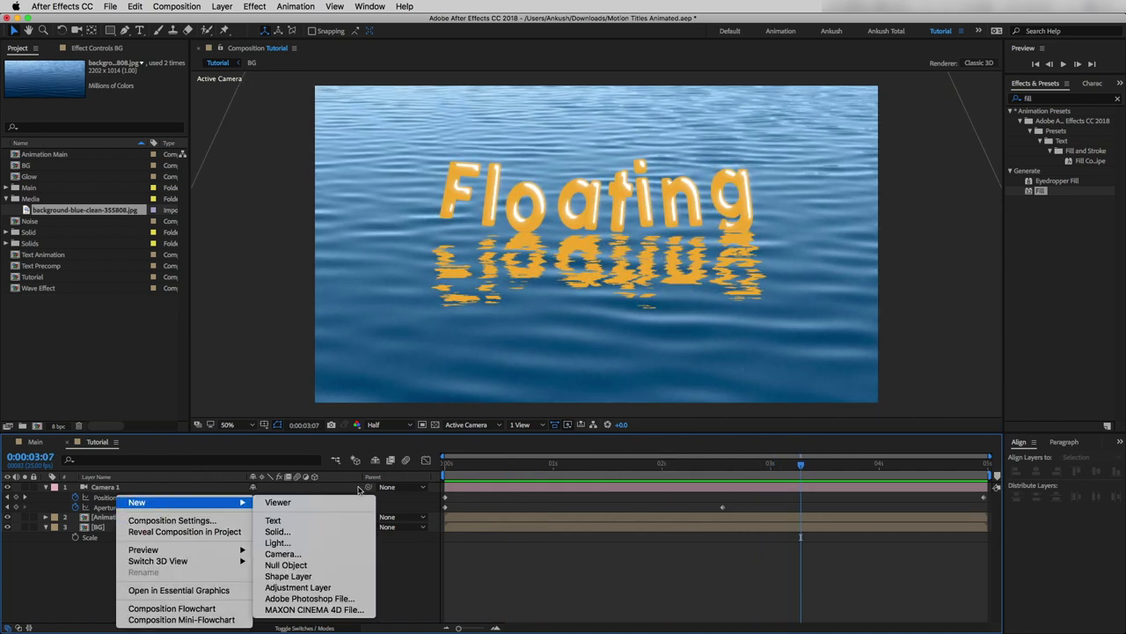
left_click(277, 532)
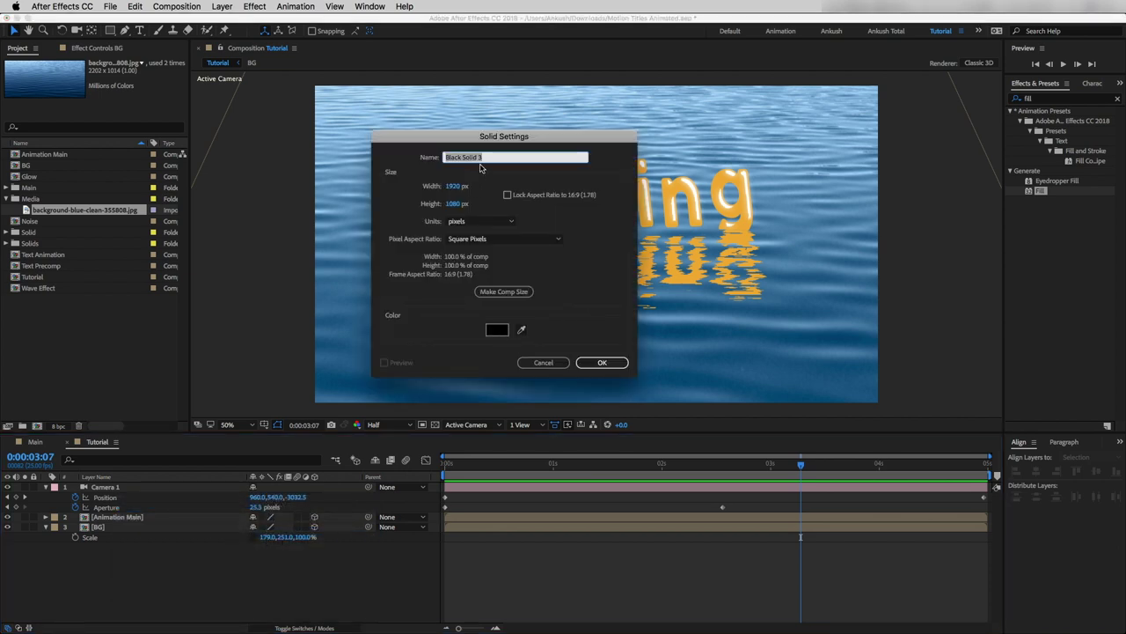
type("vig")
left_click(602, 361)
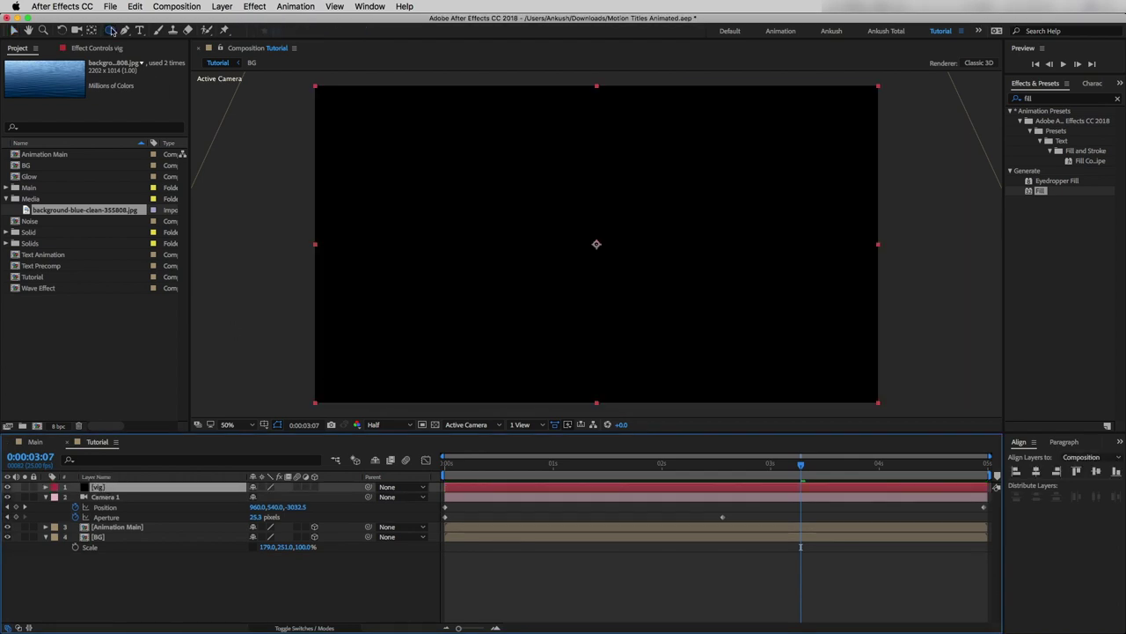
double_click(110, 31)
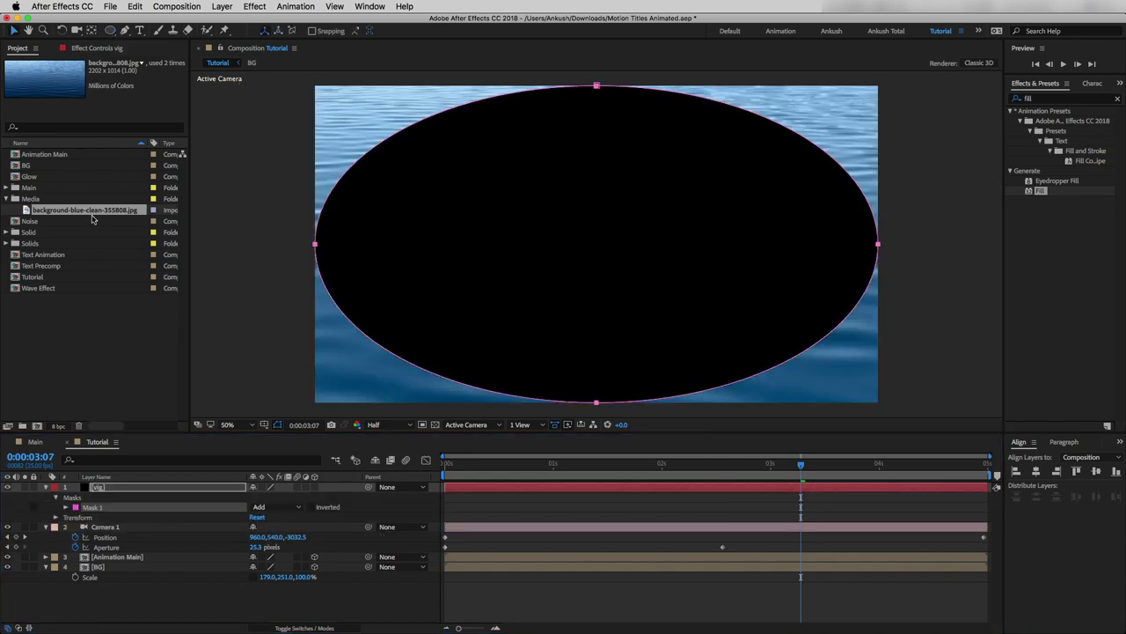
left_click(313, 508)
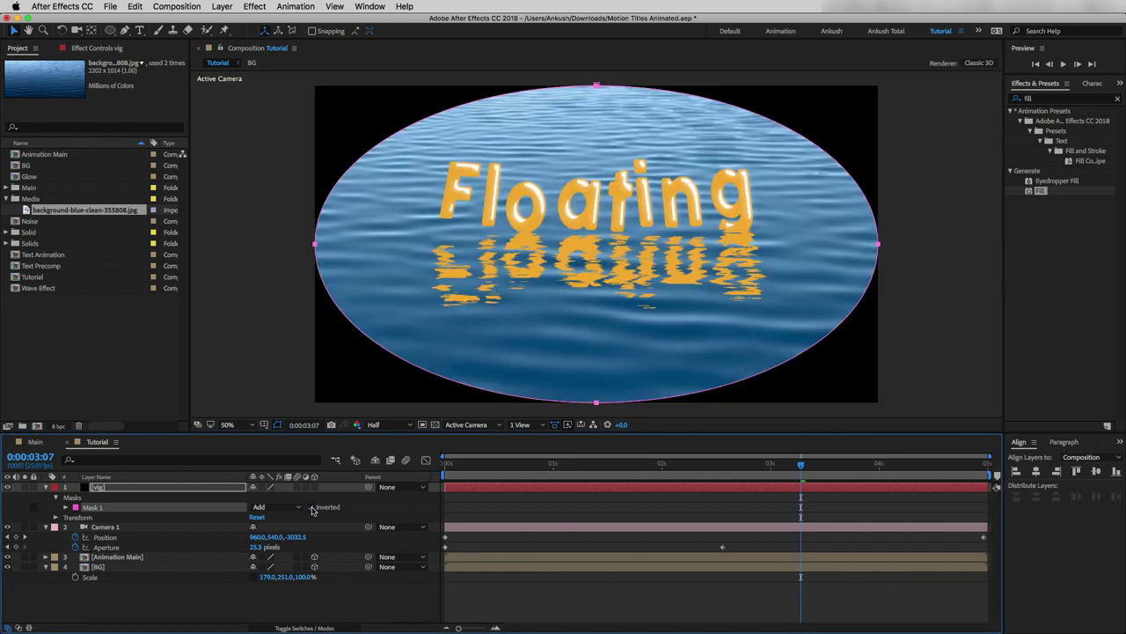
Soften the vig layer's mask with a feather of 430 pixels and a mask opacity of 55%.
left_click(66, 508)
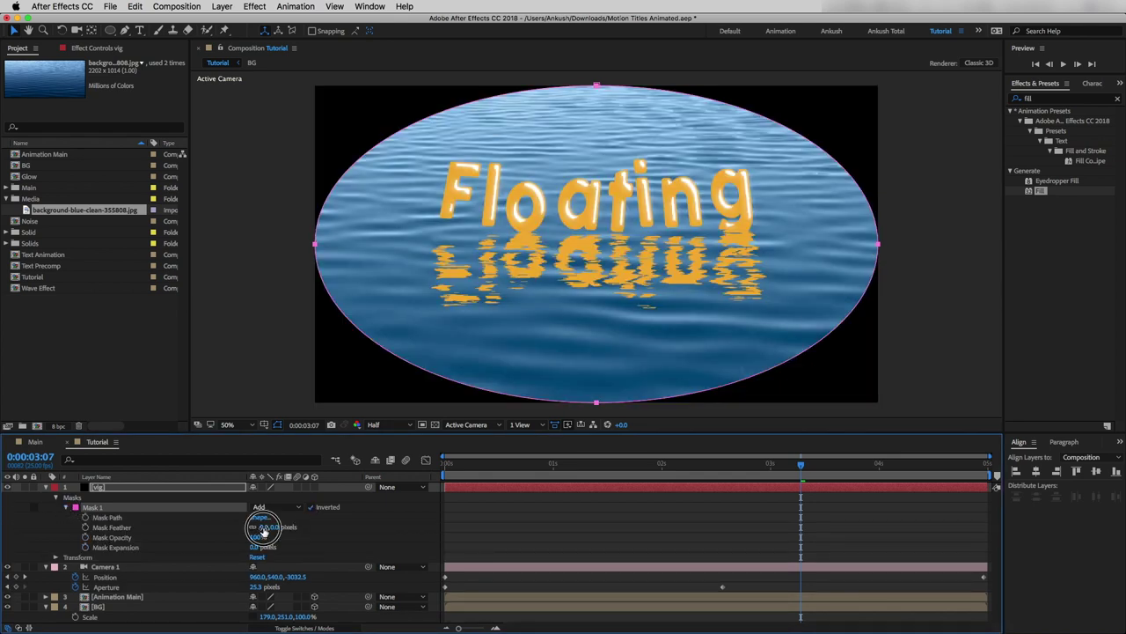
type("0")
key("Return")
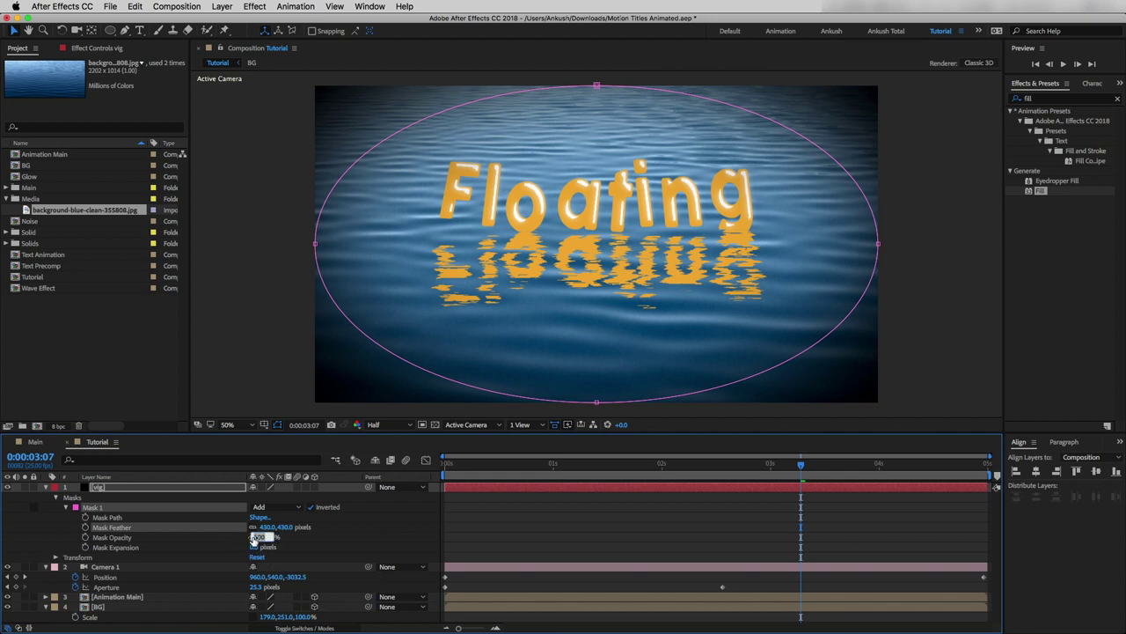
type("55")
key("Return")
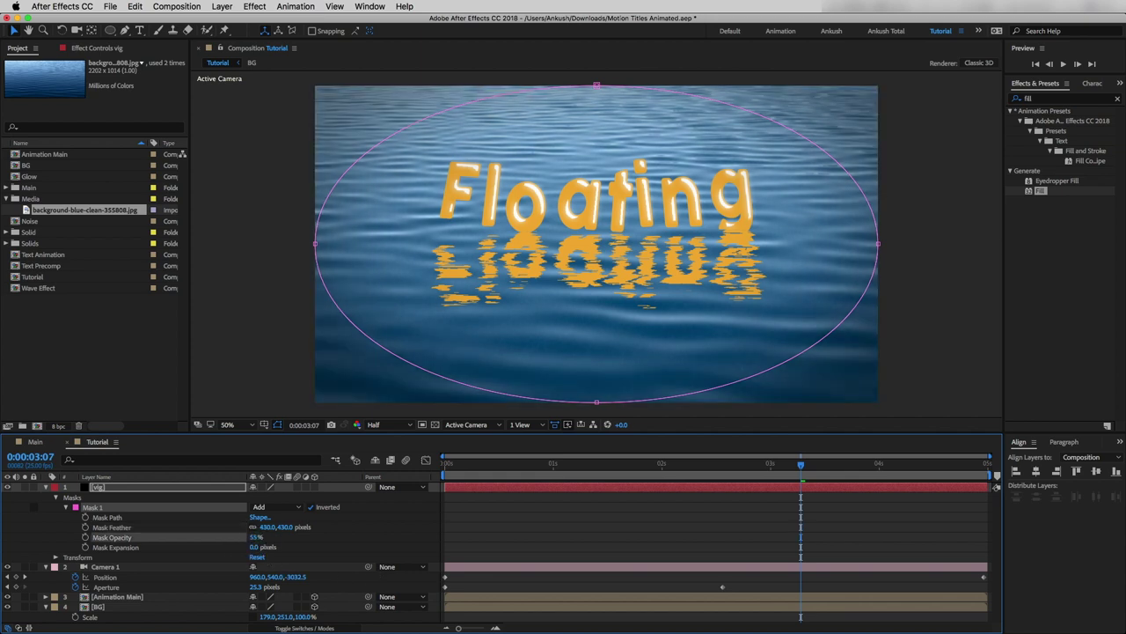
Deselect the mask and check the vignette over the title at the end of the timeline.
left_click(283, 369)
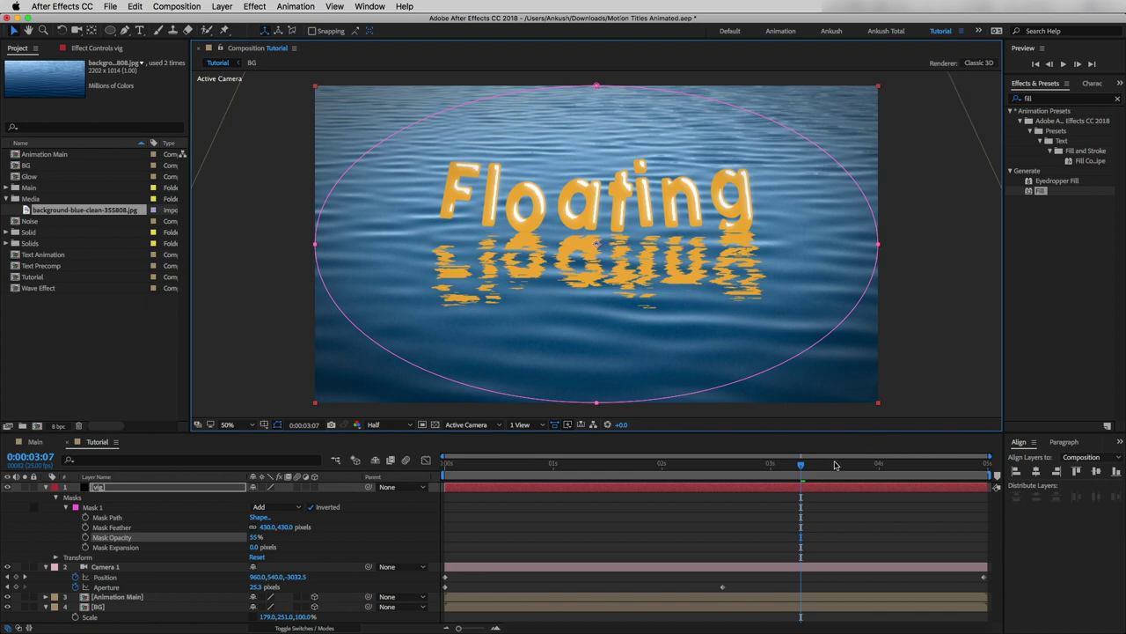
key("space")
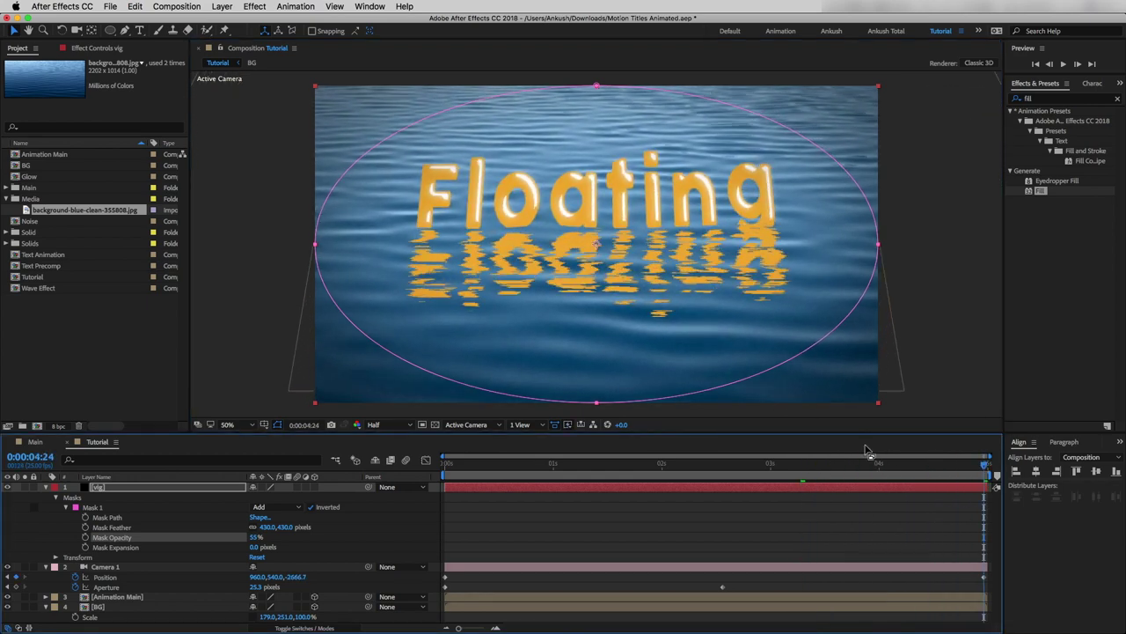
left_click(258, 305)
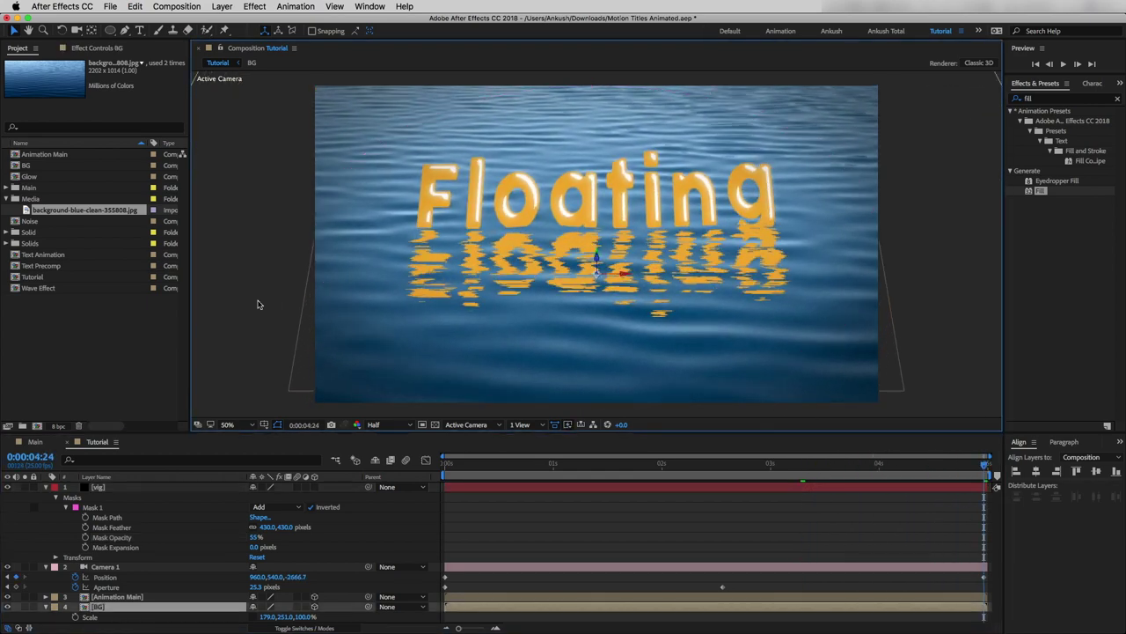
Review the nested Animation Main and Text Animation compositions, scrub the text animation, and return to the Tutorial composition.
double_click(97, 597)
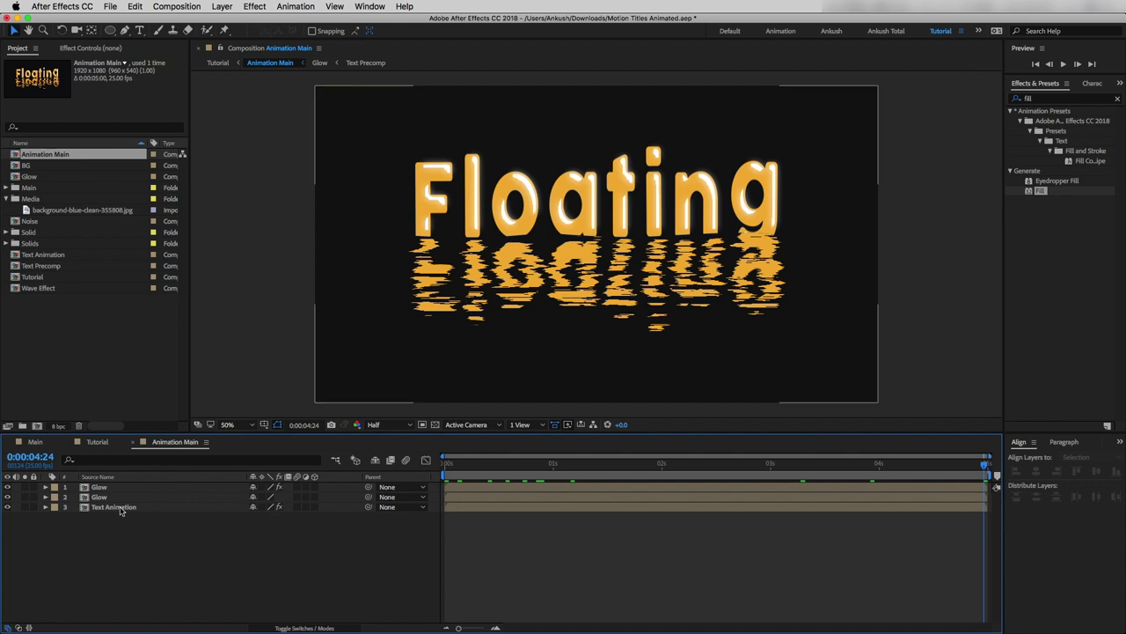
double_click(121, 507)
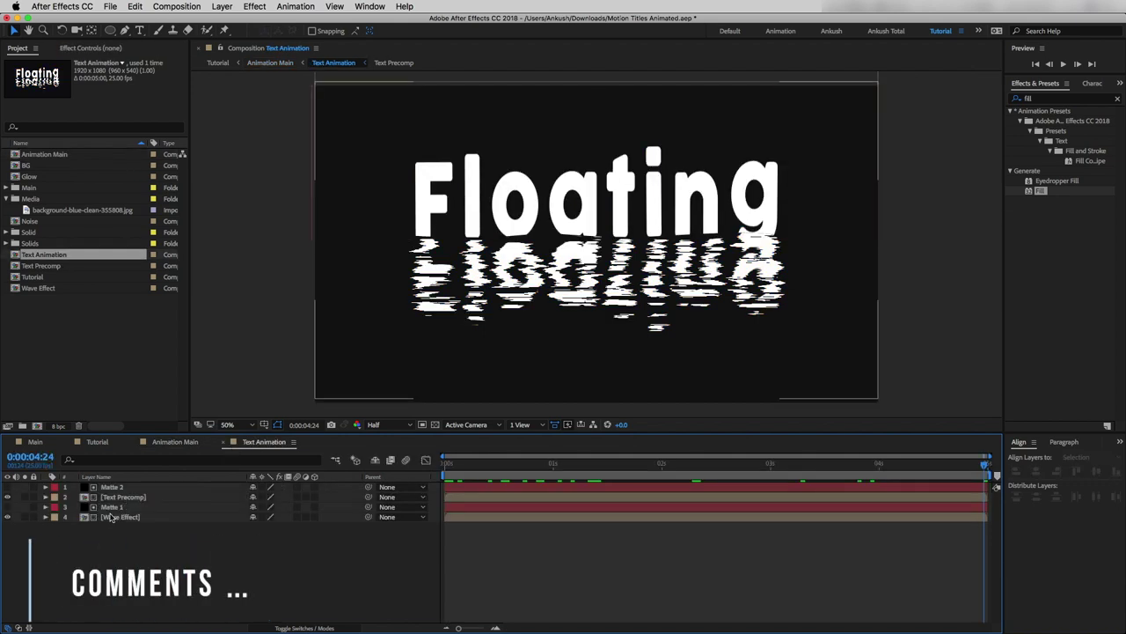
left_click(114, 497)
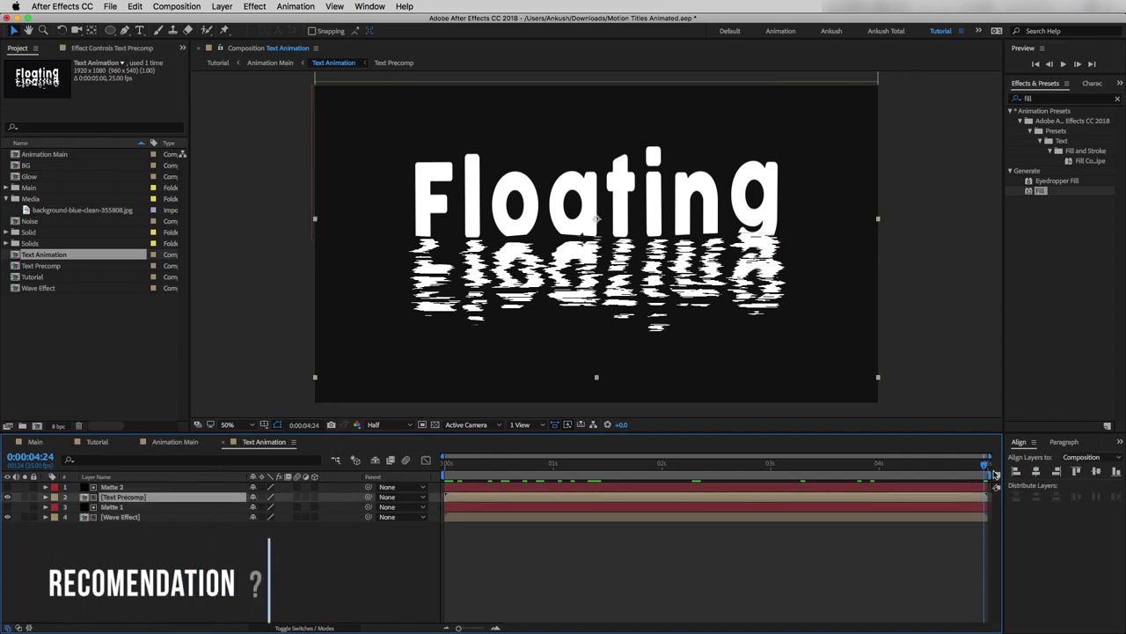
left_click_drag(970, 467, 759, 516)
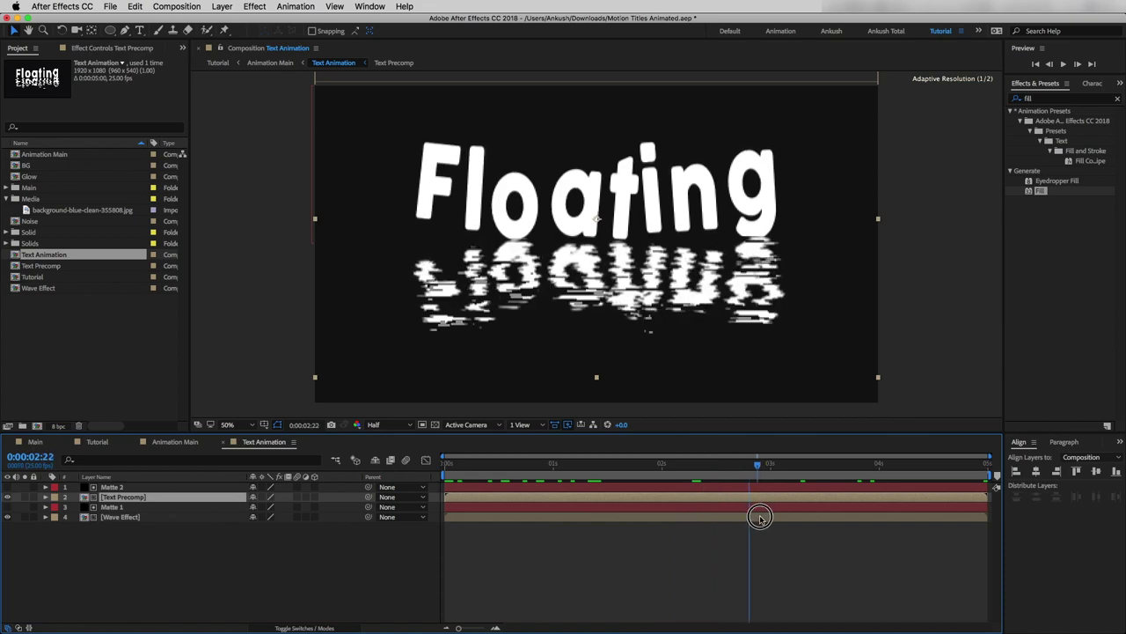
left_click(98, 442)
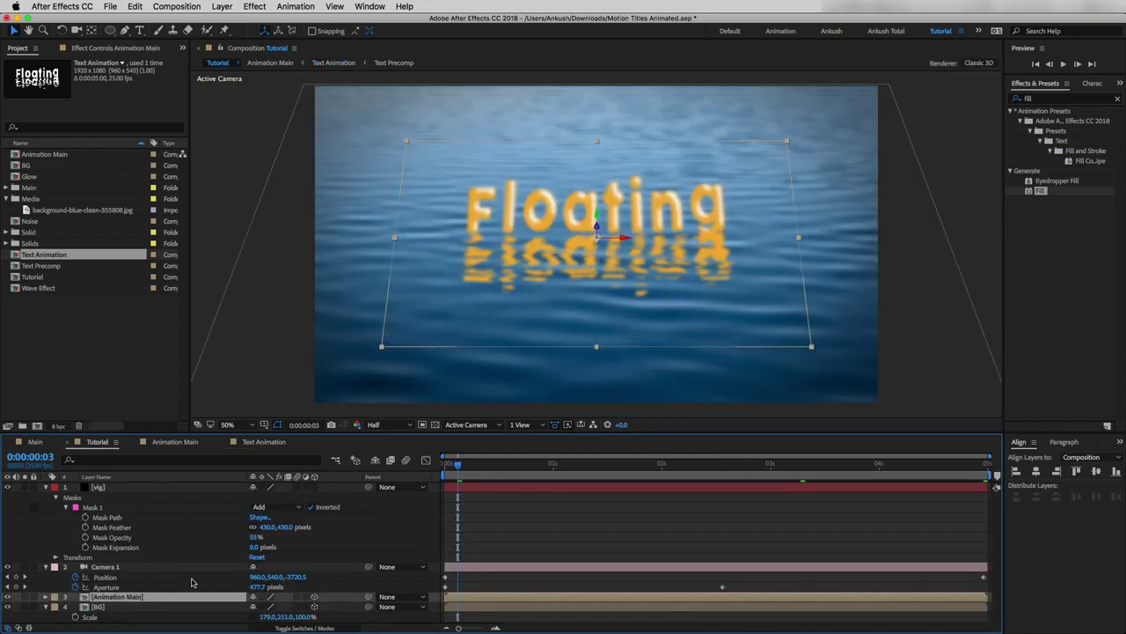